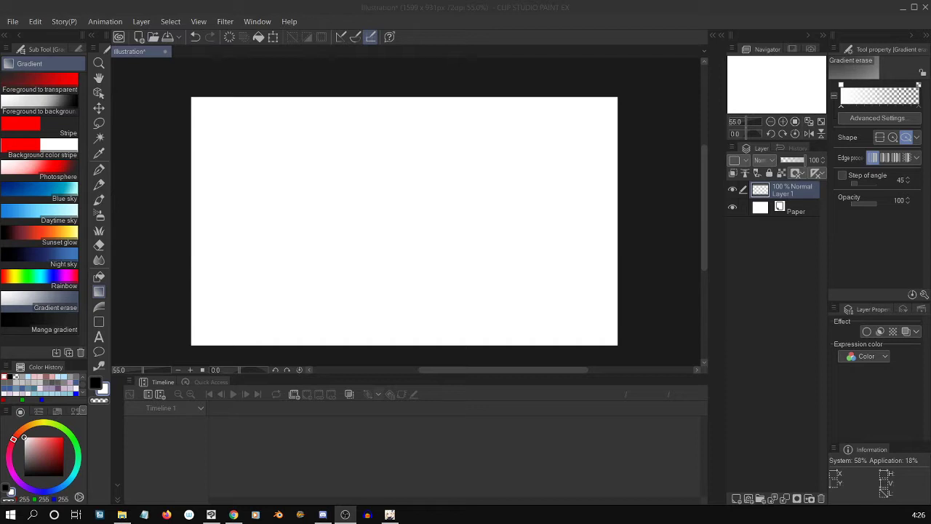
left_click_drag(704, 186, 703, 189)
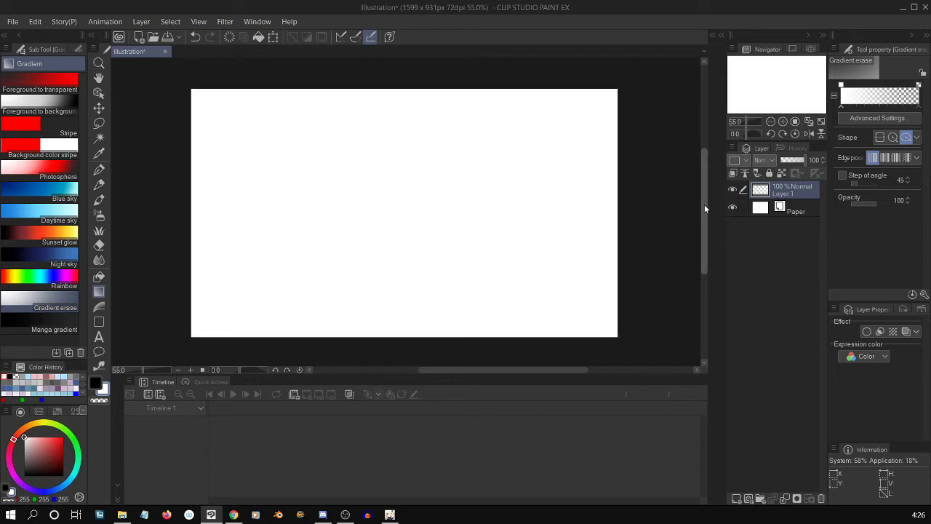
left_click_drag(704, 204, 701, 200)
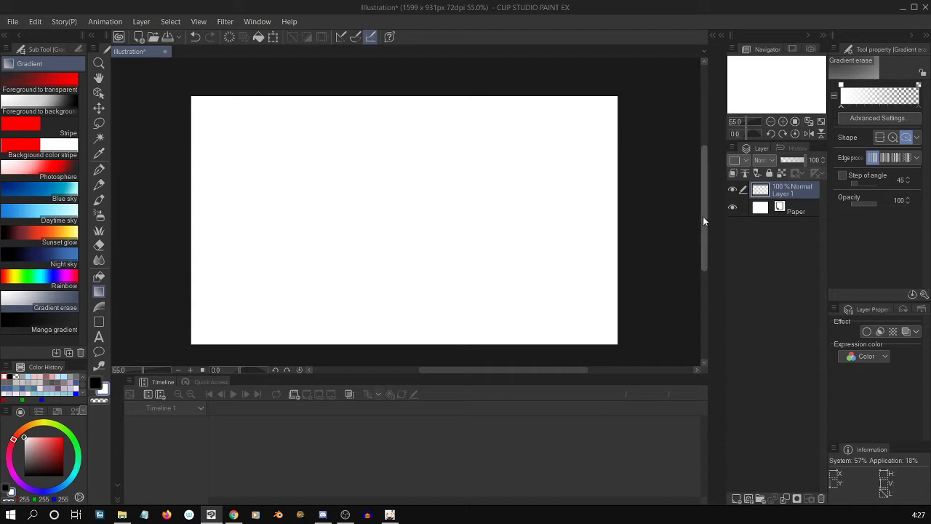
left_click_drag(702, 215, 708, 223)
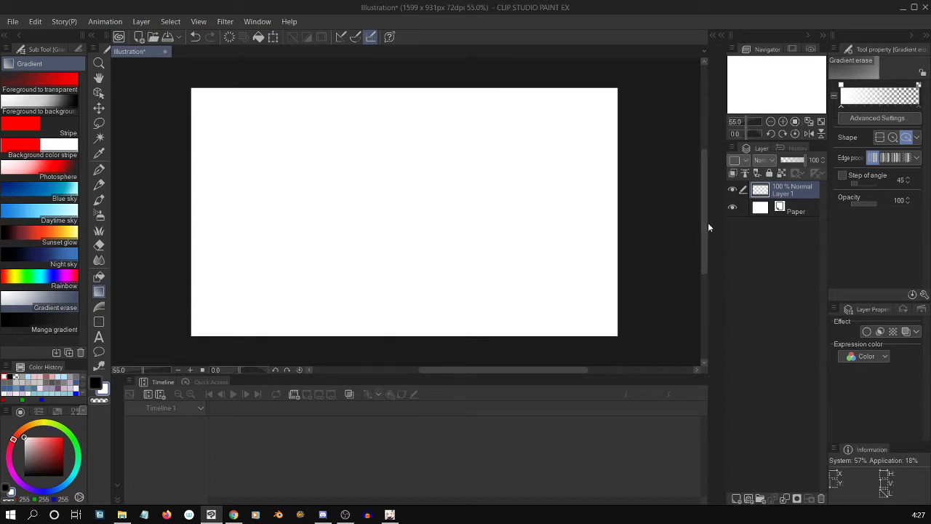
Draw a filled black circle in the left half of the canvas with the Ellipse tool.
key("g")
key("g")
key("u")
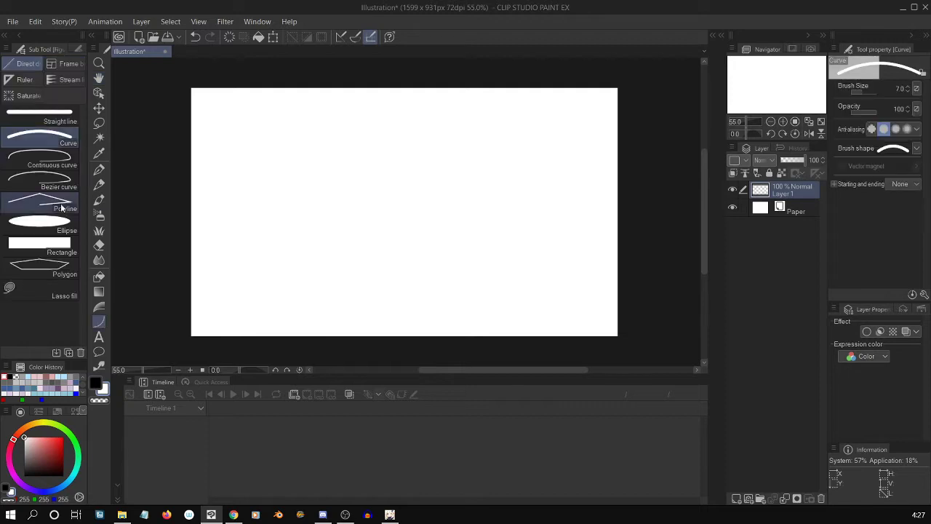
left_click(57, 231)
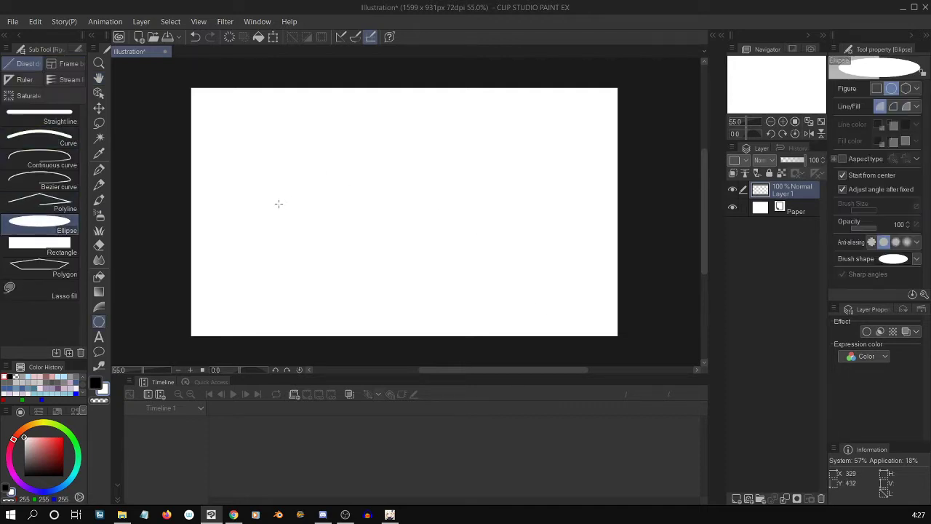
left_click_drag(250, 183, 306, 242)
left_click(314, 248)
key("x")
key("ctrl+z")
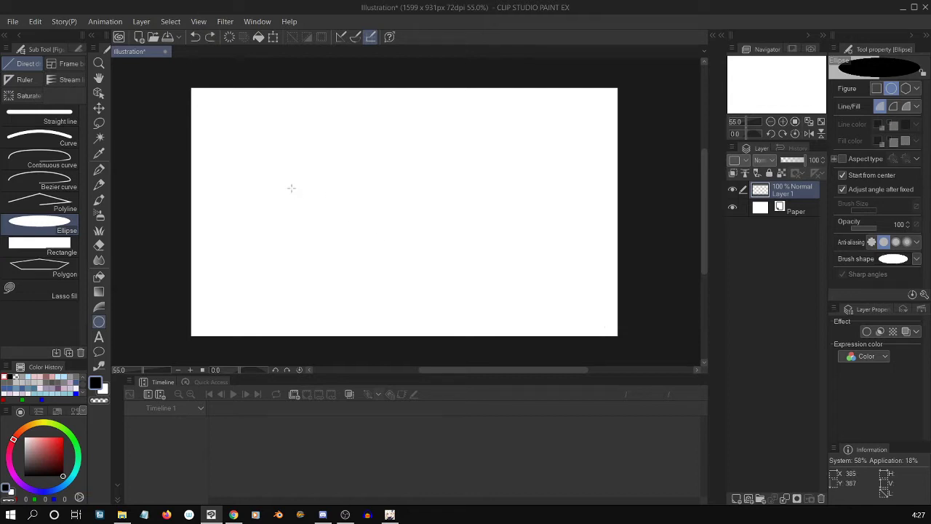
left_click_drag(299, 201, 373, 278)
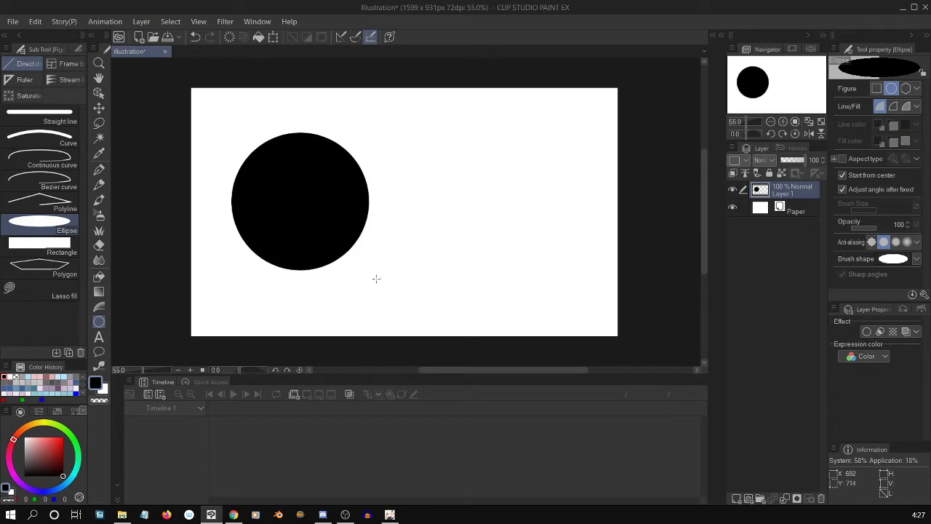
Choose the Polygon tool and set its number of corners to 6.
left_click(60, 272)
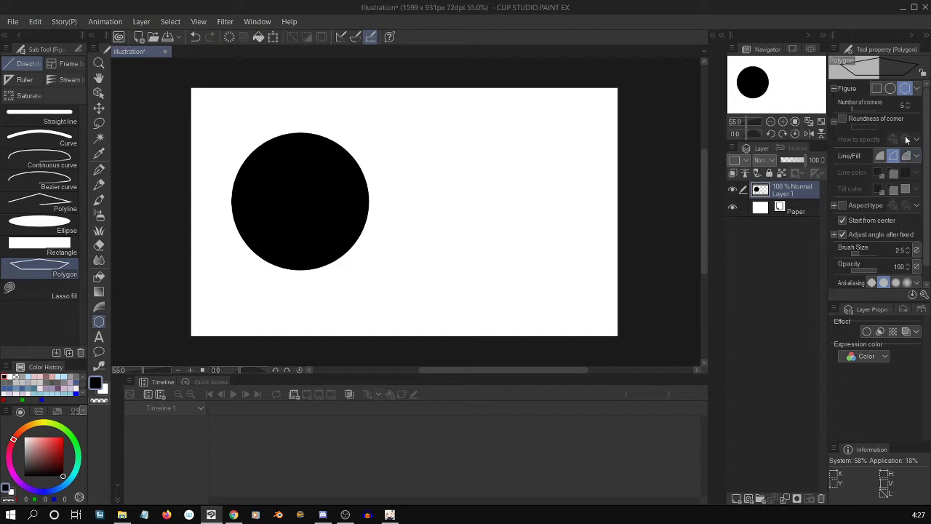
left_click(908, 104)
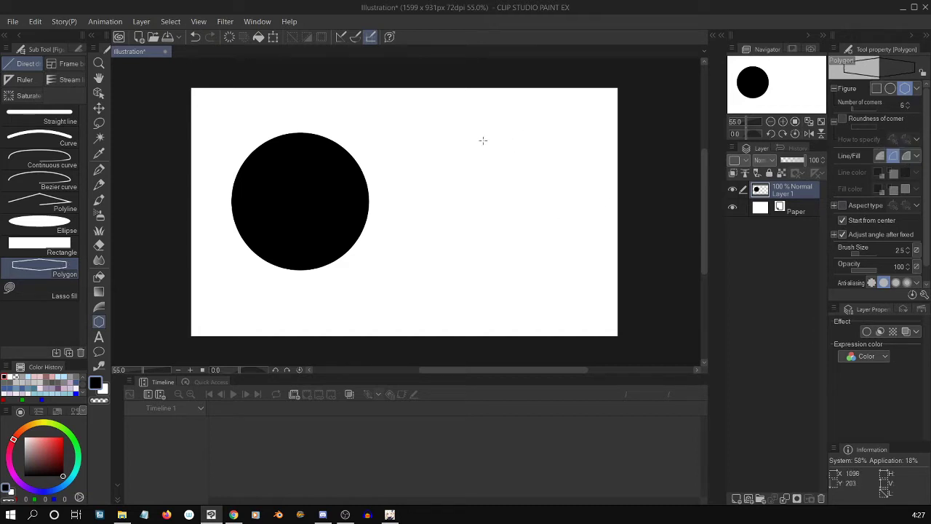
left_click_drag(478, 144, 500, 187)
key("ctrl+z")
left_click_drag(507, 209, 553, 314)
key("ctrl+z")
left_click_drag(501, 163, 528, 247)
key("ctrl+z")
Set the polygon to fill only and draw an upright black hexagon about 720 px tall in the right half of the canvas.
left_click(880, 157)
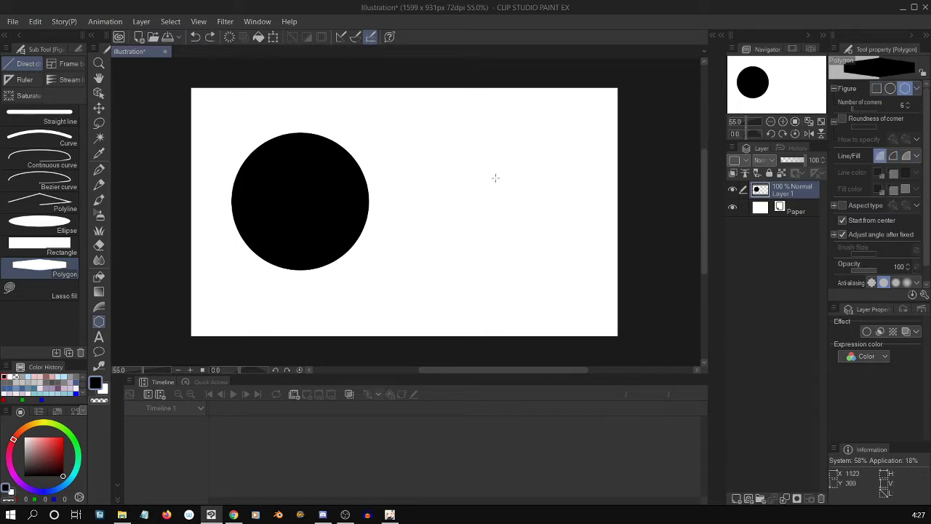
left_click_drag(515, 210, 558, 306)
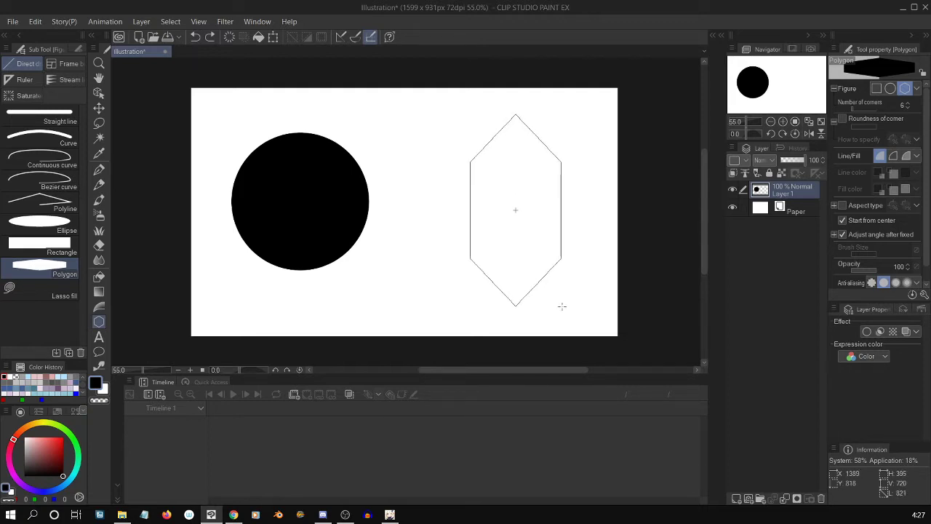
left_click(558, 317)
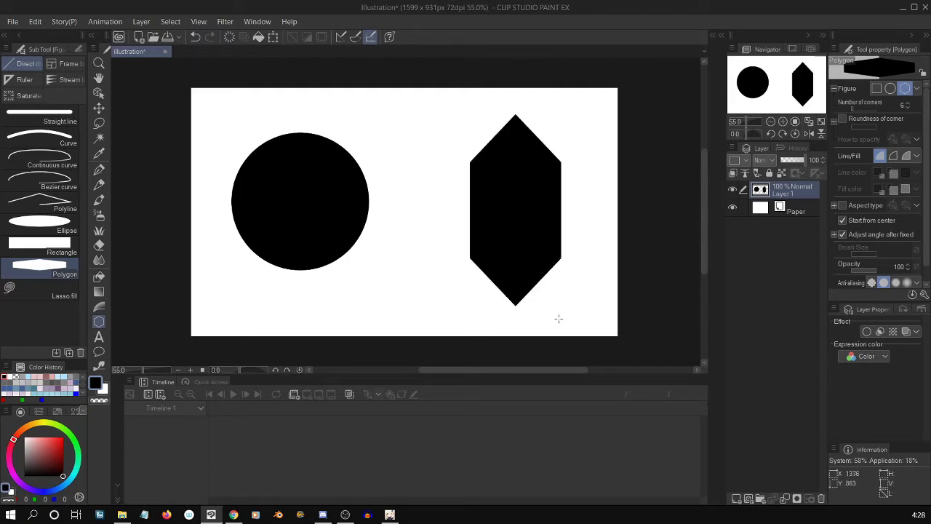
Lasso the hexagon, cut and paste it onto its own layer above Layer 1, and clear the selection.
key("ctrl+t")
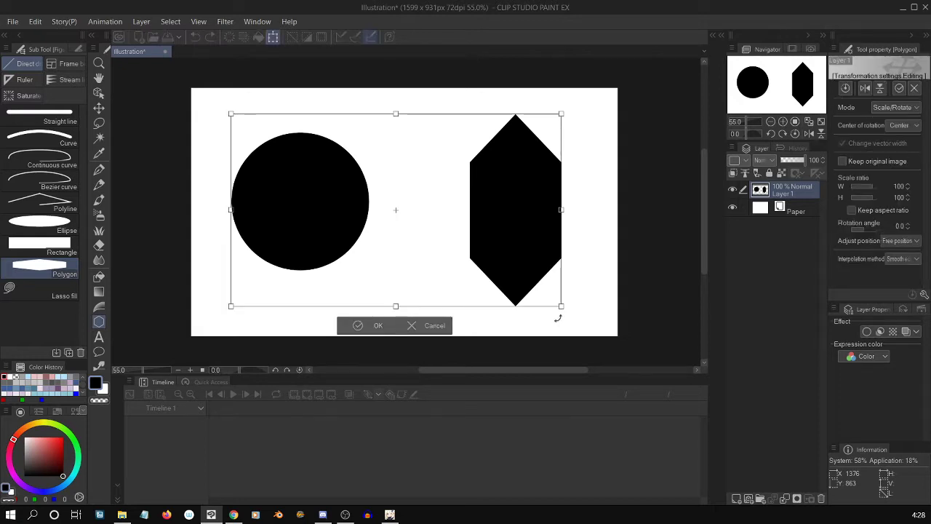
key("Return")
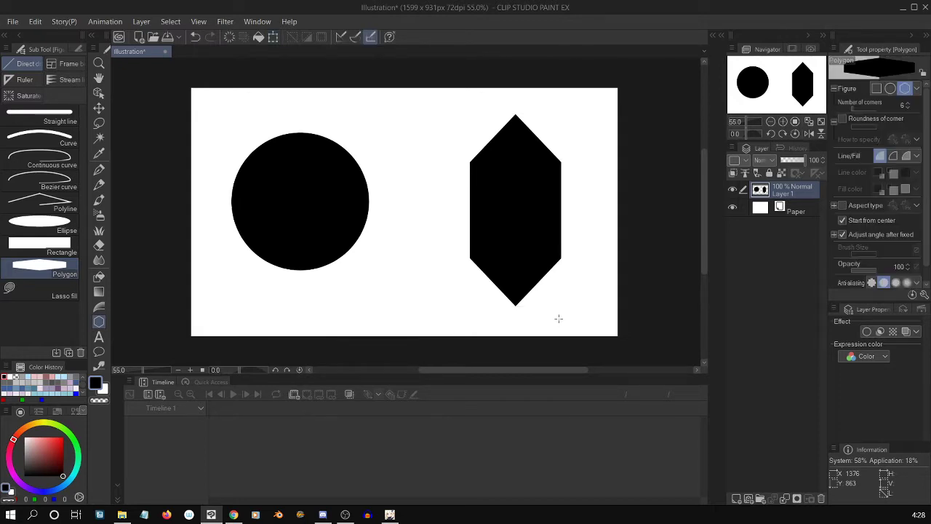
key("m")
mouse_move(561, 100)
left_mouse_down()
mouse_move(436, 291)
mouse_move(575, 54)
left_mouse_up()
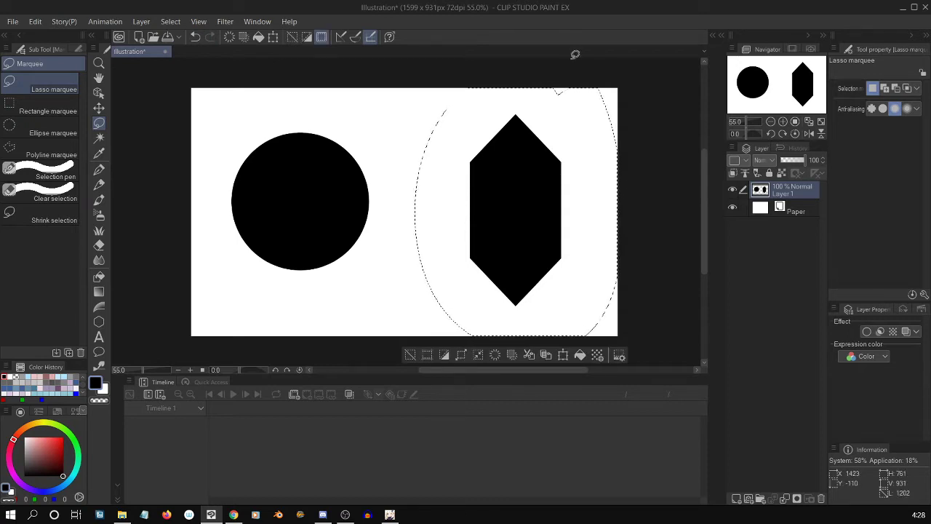
key("ctrl+c")
key("ctrl+v")
left_click(785, 212)
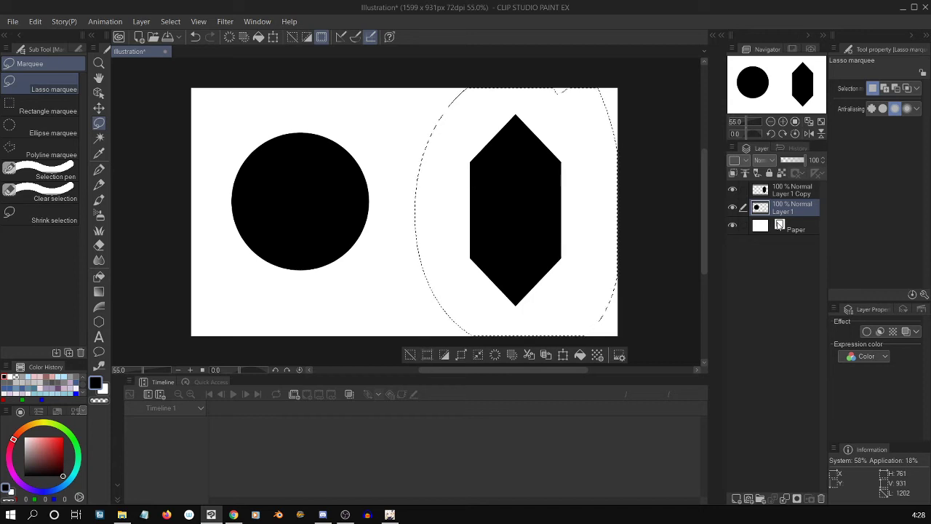
left_click(292, 36)
Scale the hexagon on Layer 1 Copy to 99% and shift it slightly up and left.
left_click(798, 192)
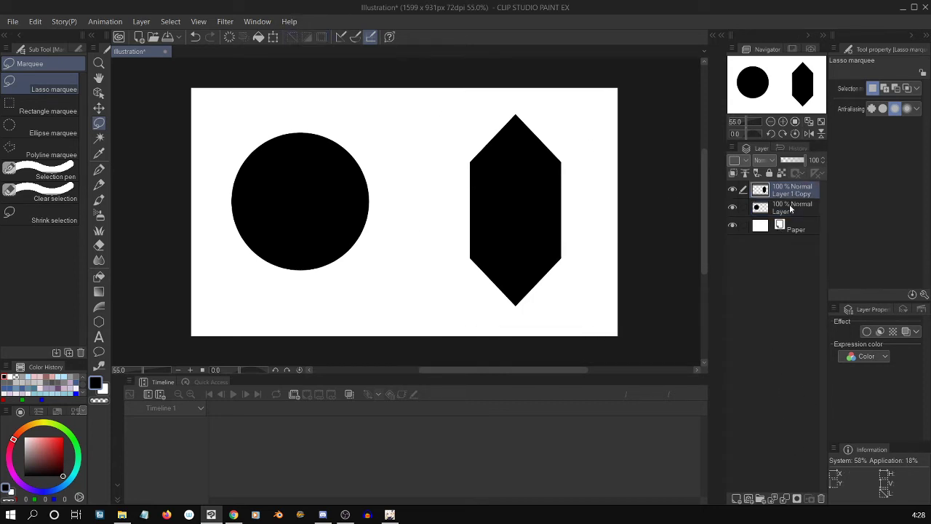
key("ctrl+t")
mouse_move(561, 113)
left_mouse_down()
mouse_move(534, 170)
mouse_move(553, 111)
left_mouse_up()
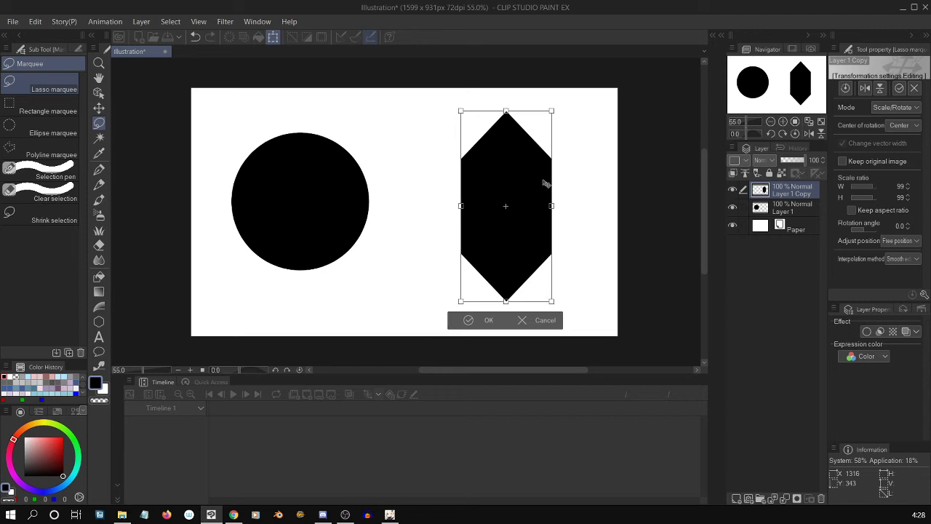
key("Return")
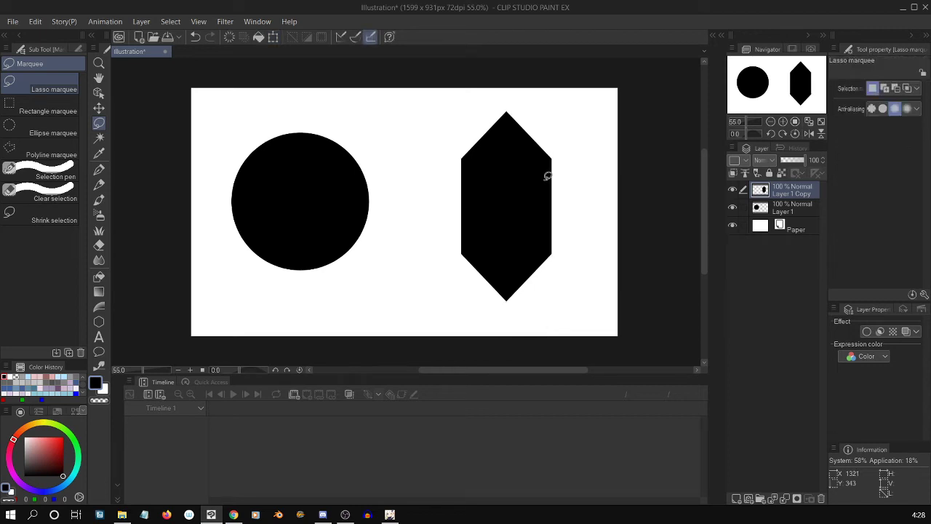
Move the circle on Layer 1 slightly down so it sits nearer the canvas's vertical middle.
left_click(791, 207)
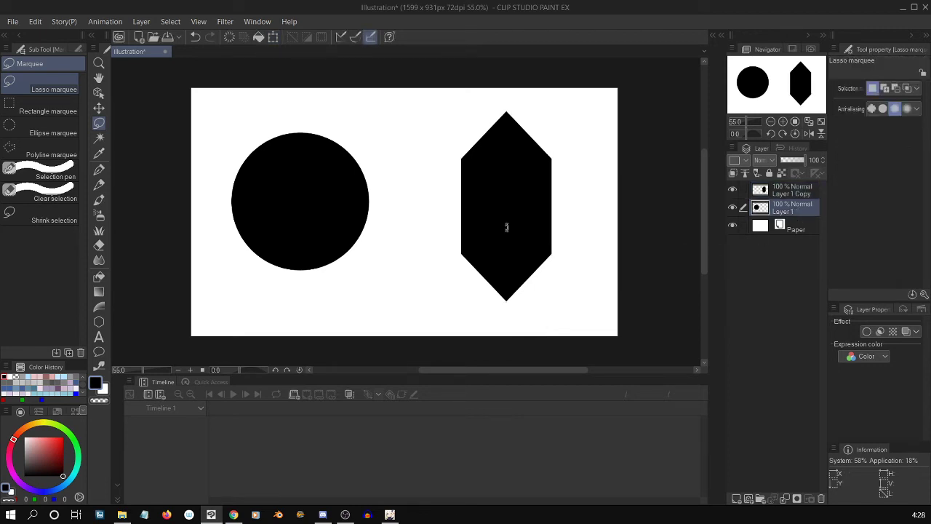
key("ctrl+t")
left_click_drag(339, 216, 341, 231)
key("Return")
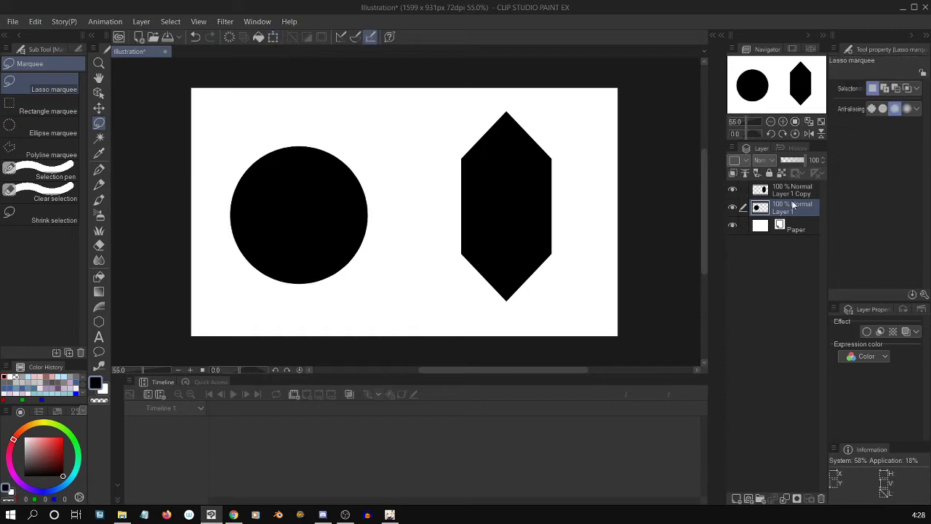
Apply a light gray layer color to the circle's layer, Layer 1.
left_click(800, 191)
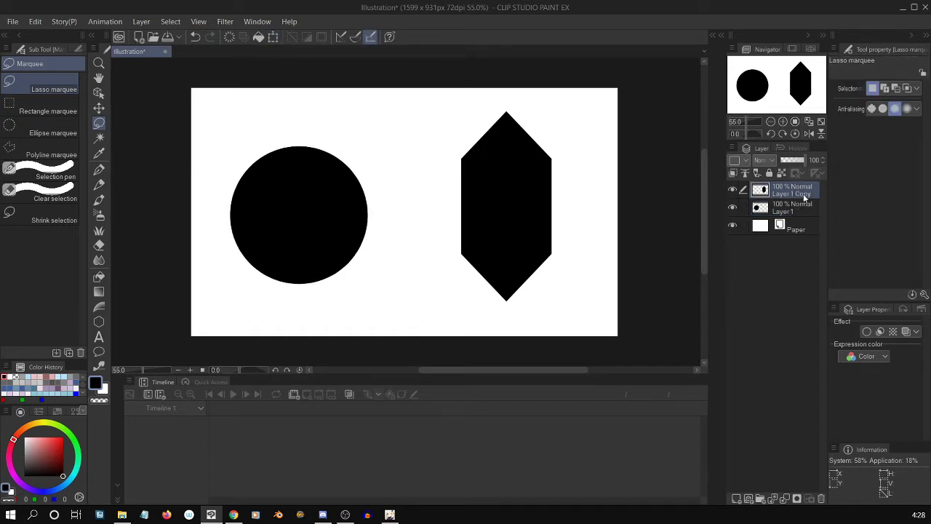
left_click(796, 208)
left_click(906, 331)
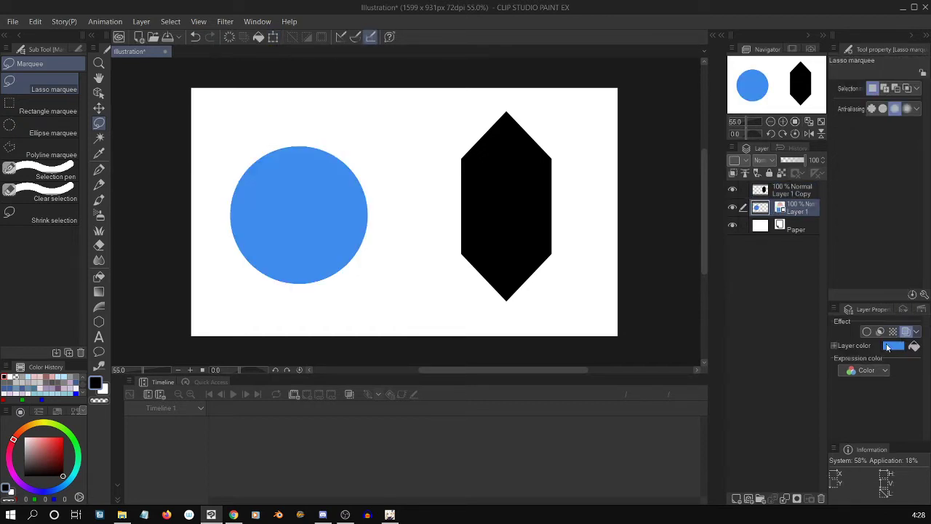
left_click(892, 346)
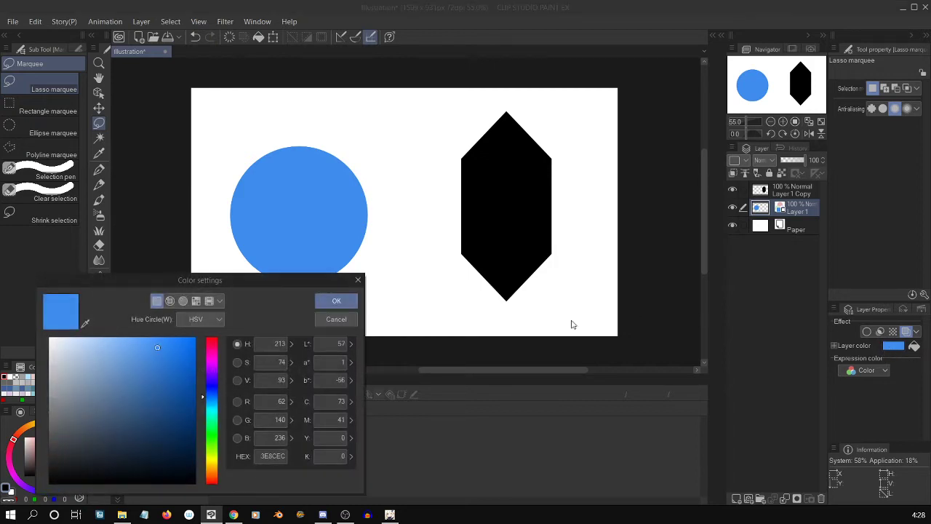
left_click(344, 299)
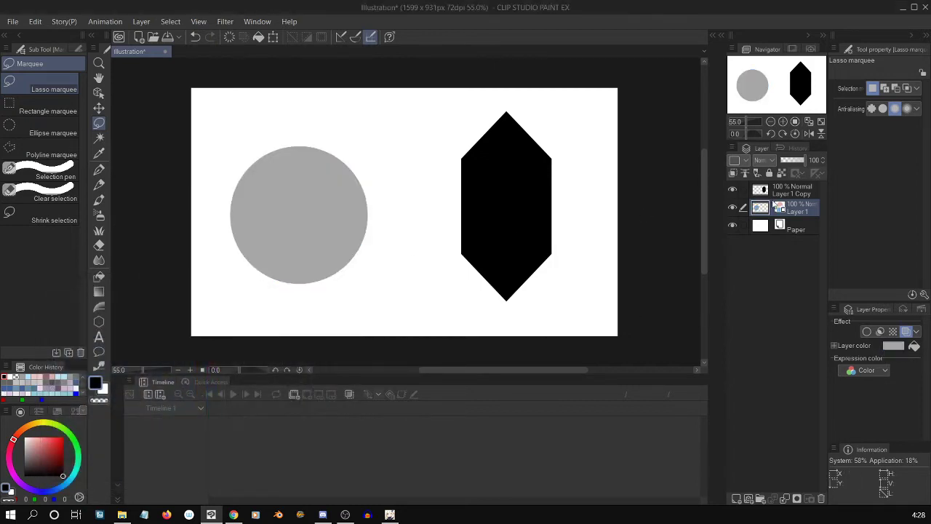
Apply a layer color slightly darker than the circle's gray to the hexagon's layer, Layer 1 Copy.
left_click(792, 190)
left_click(905, 331)
left_click(893, 346)
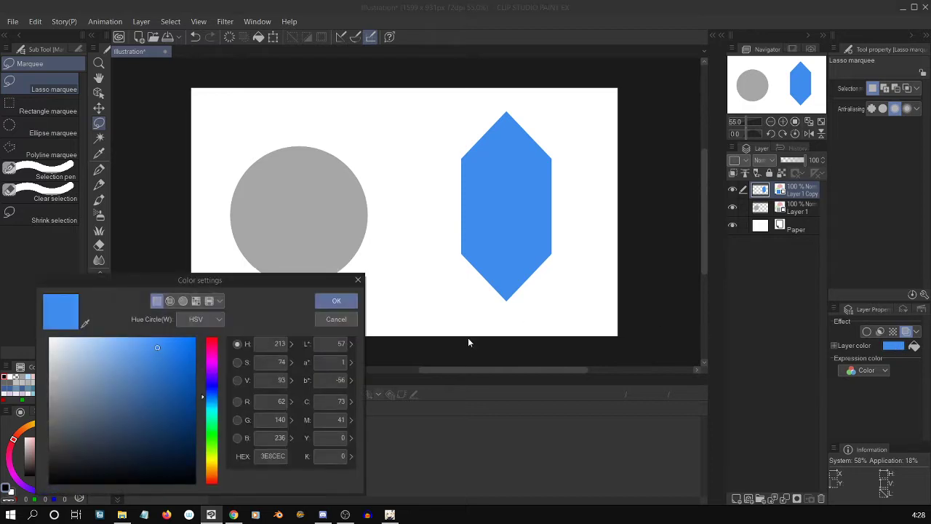
left_click_drag(158, 376, 2, 401)
left_click(353, 300)
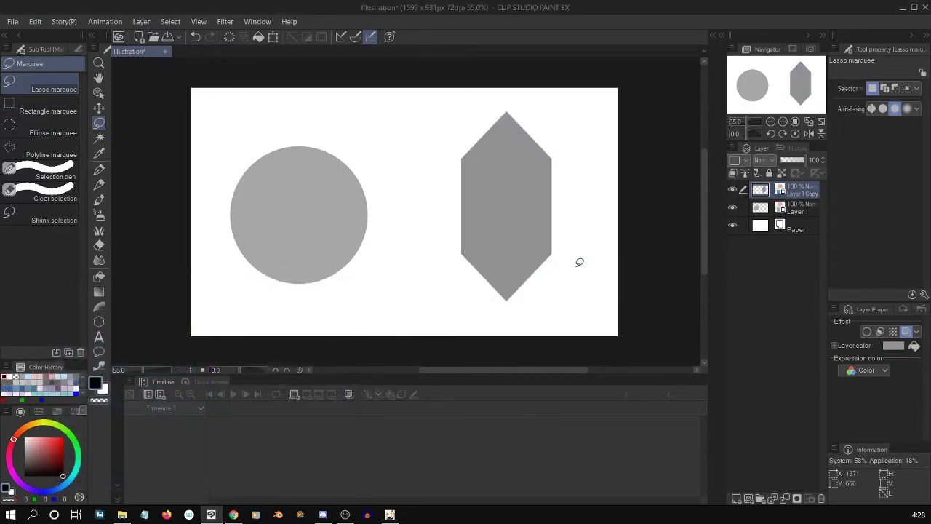
left_click(799, 208)
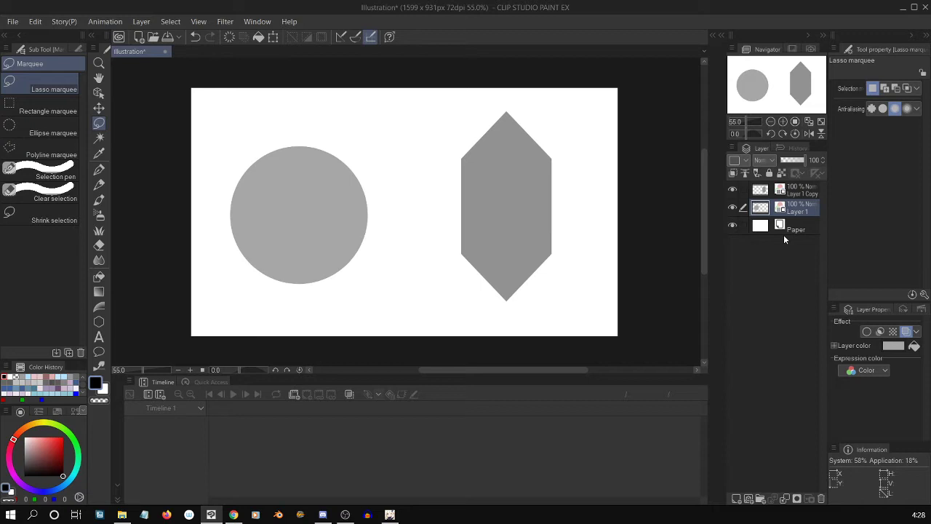
scroll(705, 196, "up", 1)
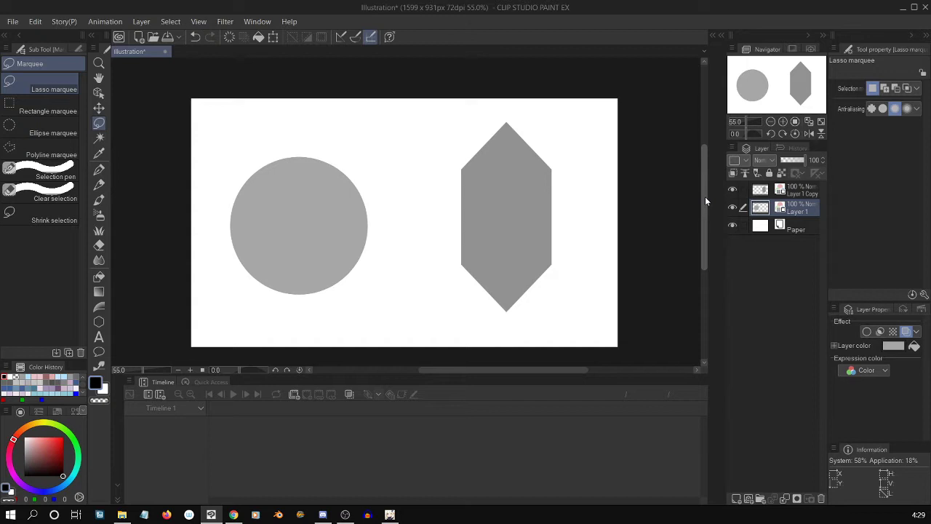
left_click(797, 194)
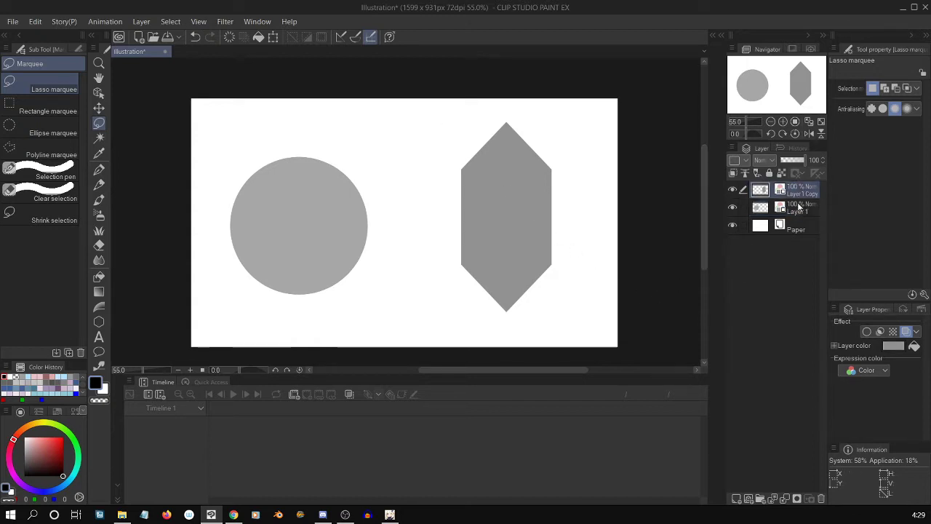
left_click(798, 208)
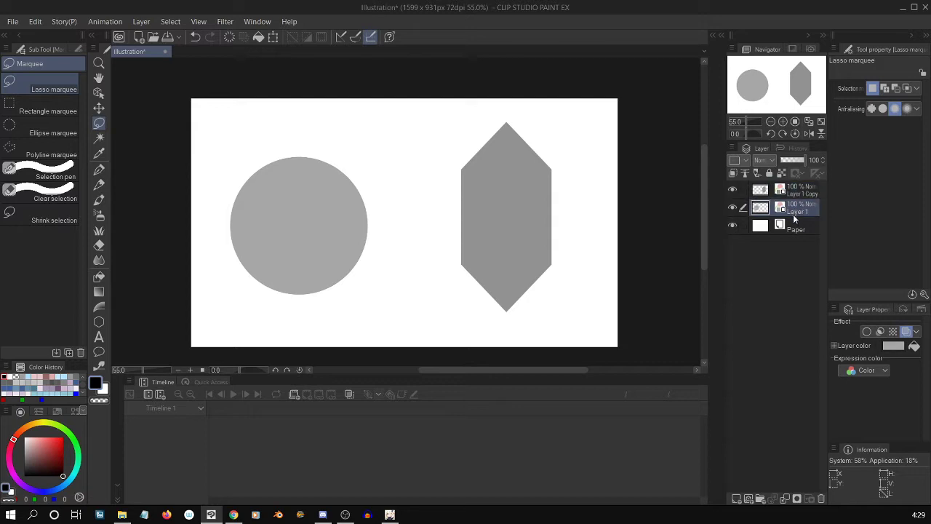
Hide the hexagon's layer and move the circle on Layer 1 slightly to the right.
left_click(803, 193)
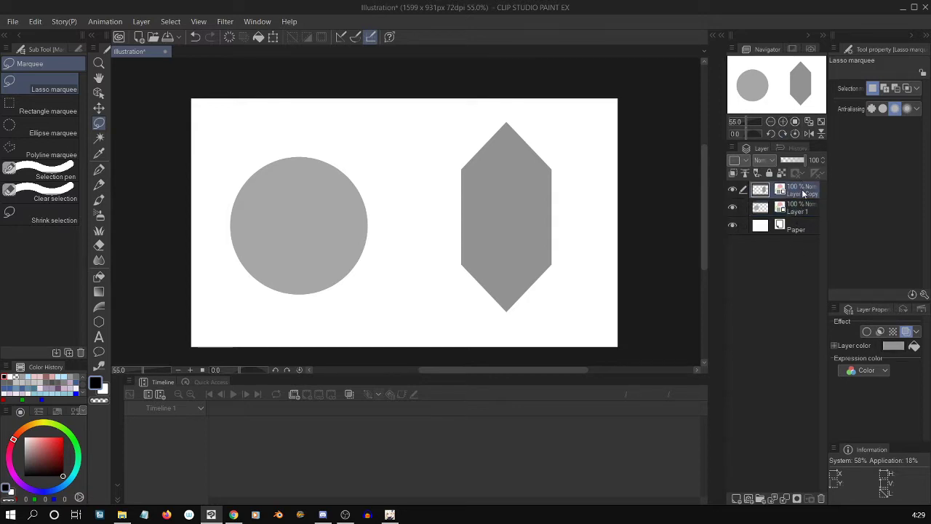
left_click(733, 190)
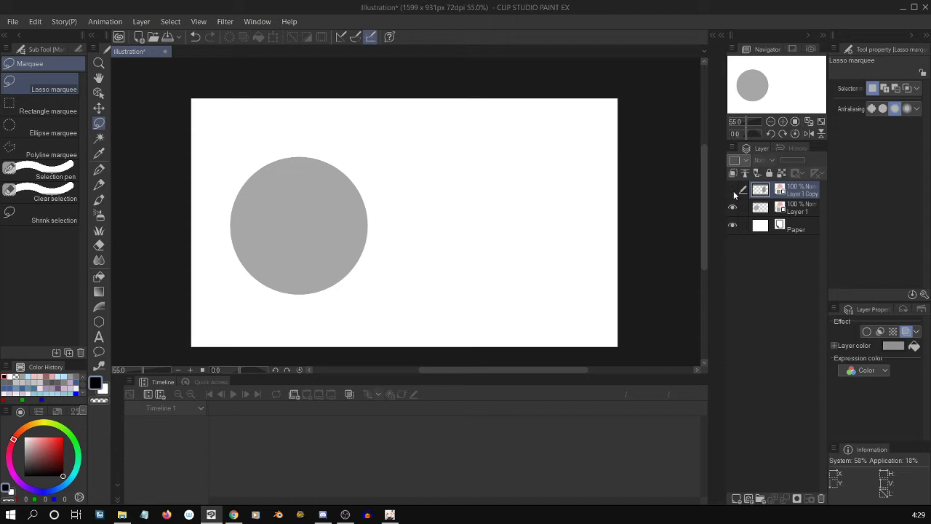
left_click(786, 211)
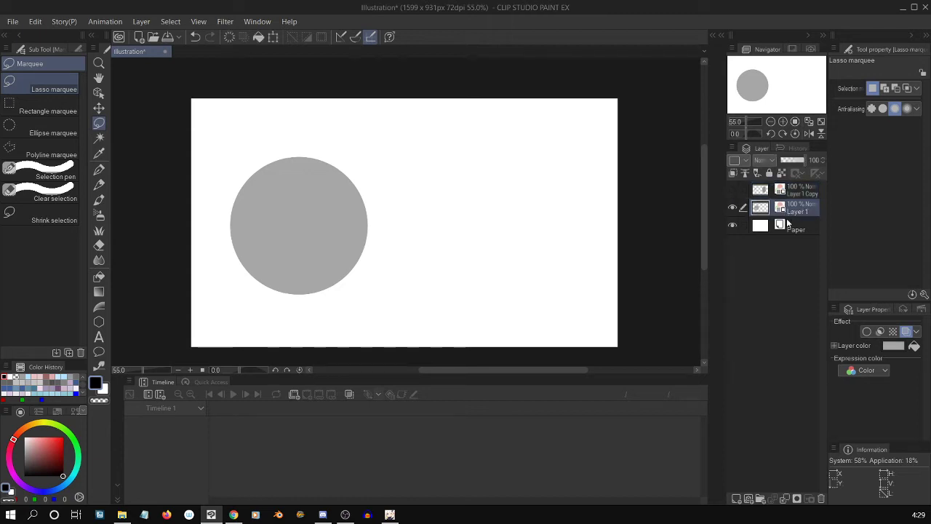
key("ctrl+t")
left_click_drag(339, 242, 361, 257)
key("Return")
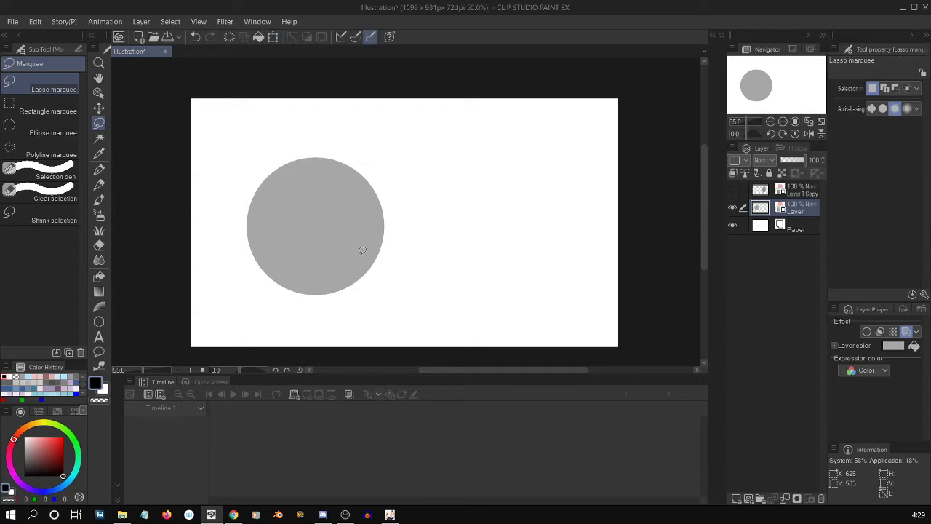
Add a new raster layer directly above the circle's layer and activate the Gradient tool.
left_click(736, 498)
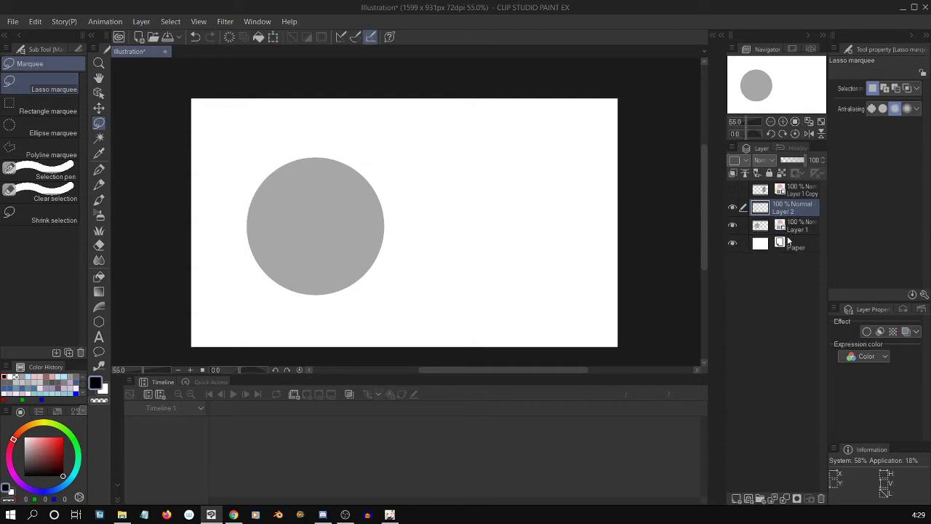
key("g")
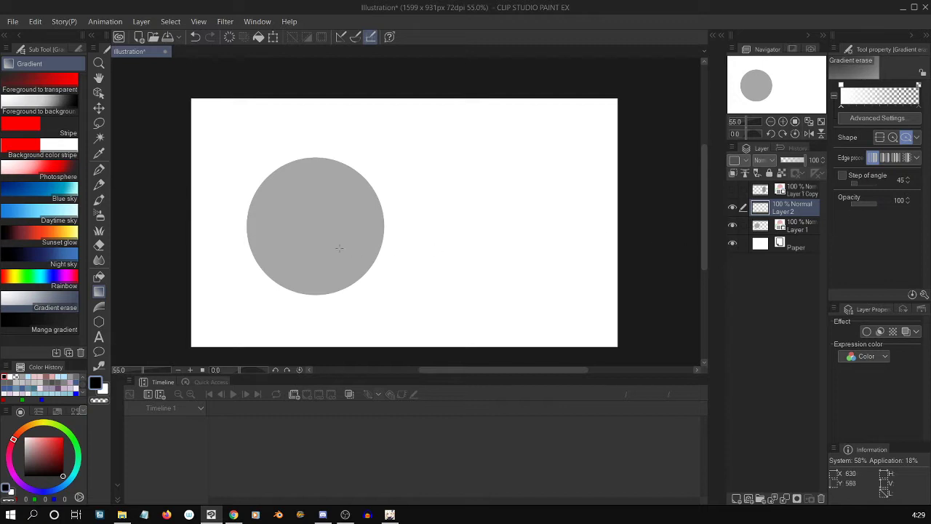
mouse_move(329, 214)
left_mouse_down()
mouse_move(421, 307)
mouse_move(412, 297)
left_mouse_up()
left_click(900, 120)
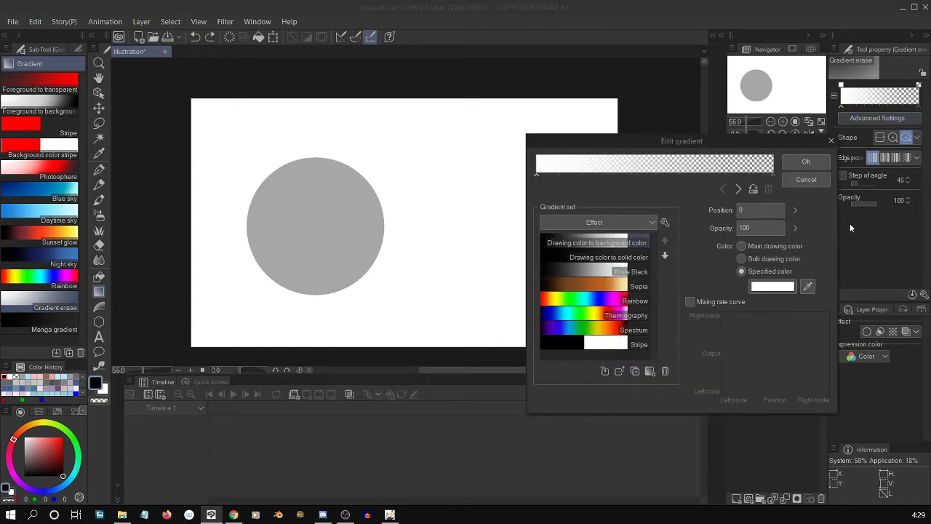
left_click(814, 179)
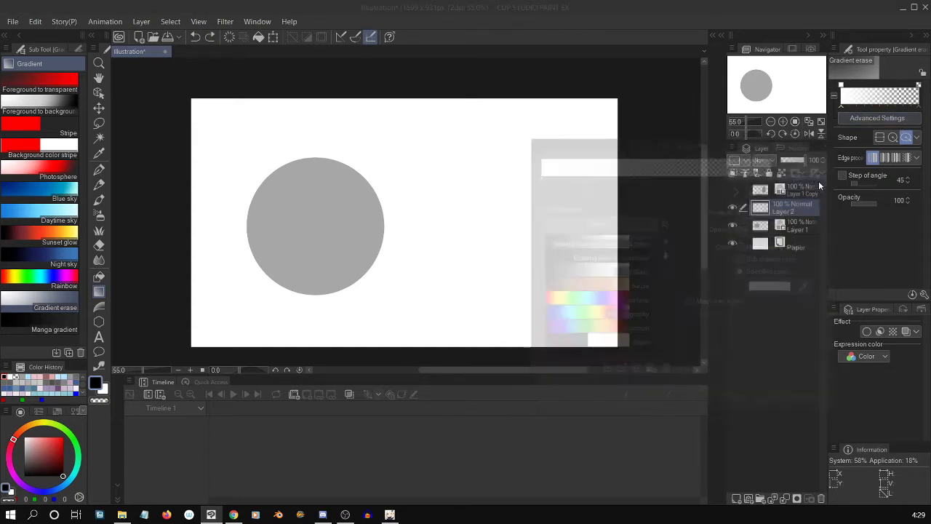
Choose the Foreground to transparent gradient for use on Layer 2 and reverse it so black fades outward to transparent.
left_click(61, 88)
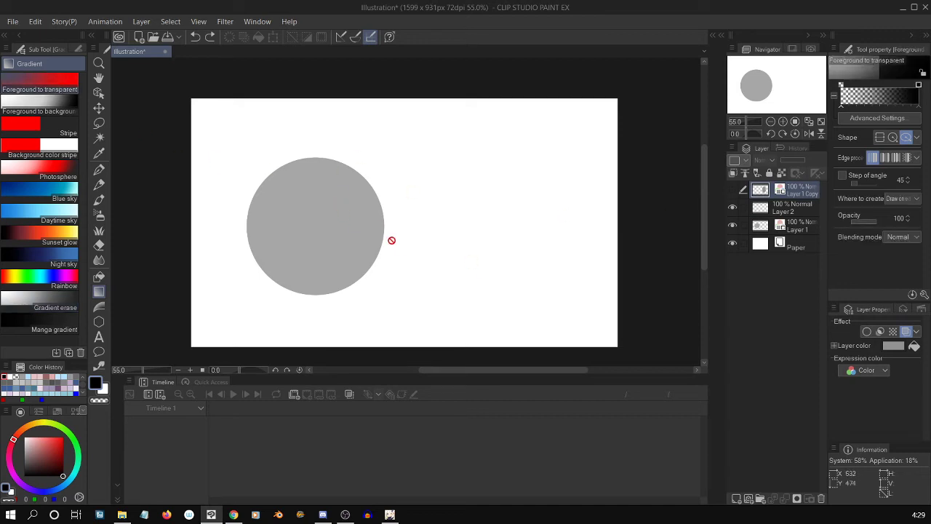
left_click(792, 207)
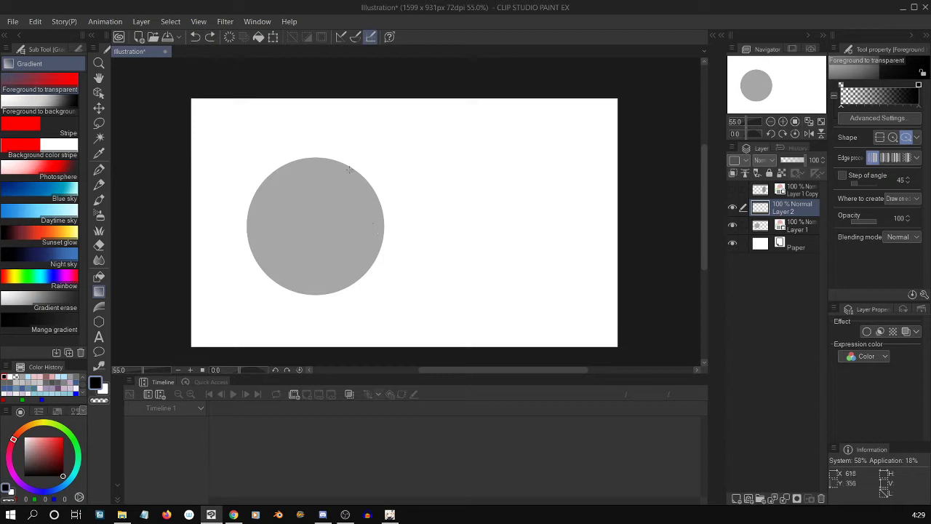
left_click_drag(340, 198, 395, 266)
key("ctrl+z")
left_click(894, 118)
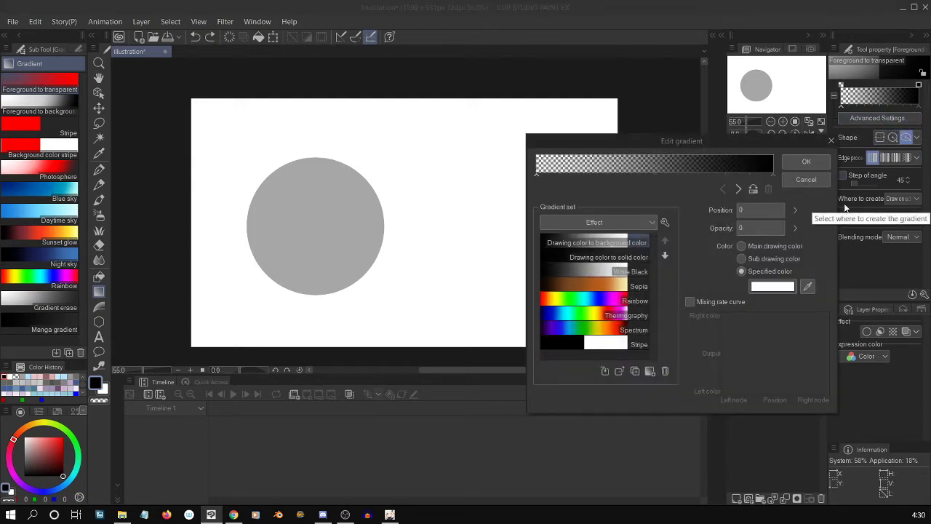
left_click(755, 188)
left_click(805, 162)
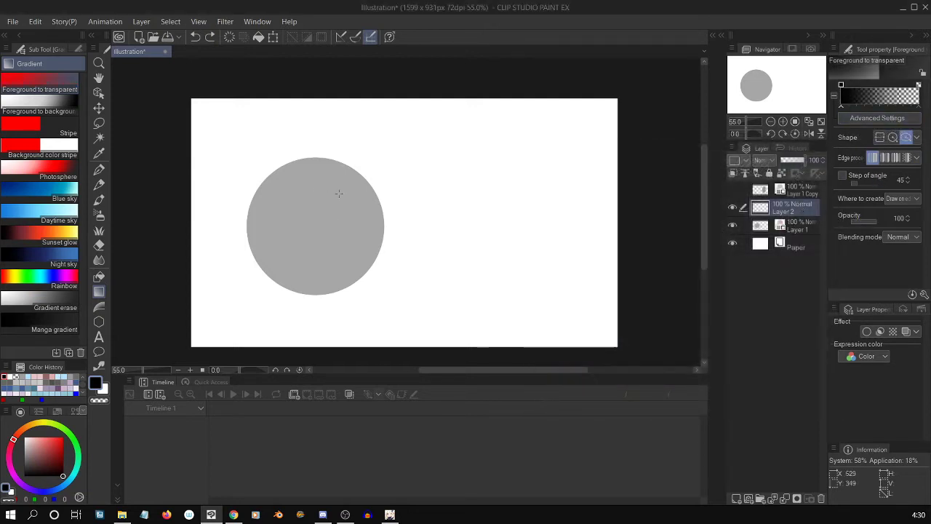
Draw a small round black gradient spot on Layer 2 over the circle's upper-right part.
left_click_drag(334, 183, 363, 210)
key("ctrl+t")
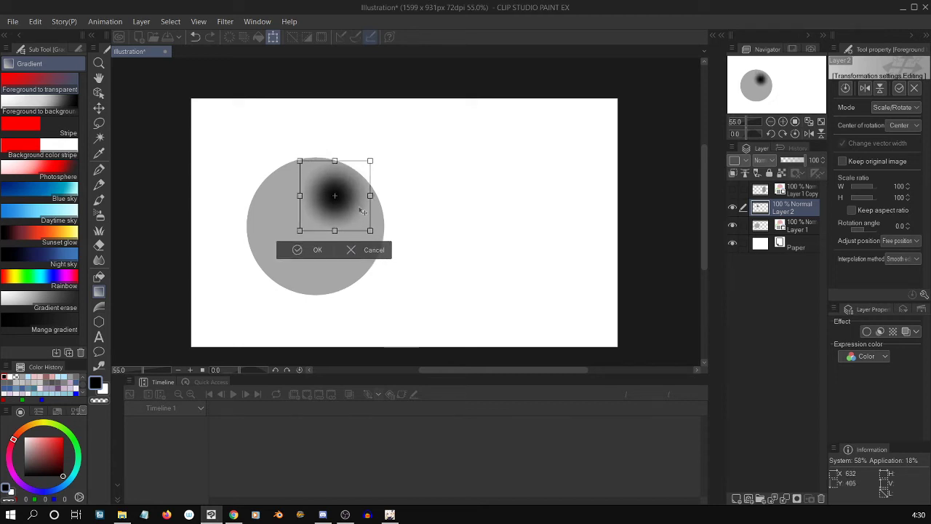
key("Return")
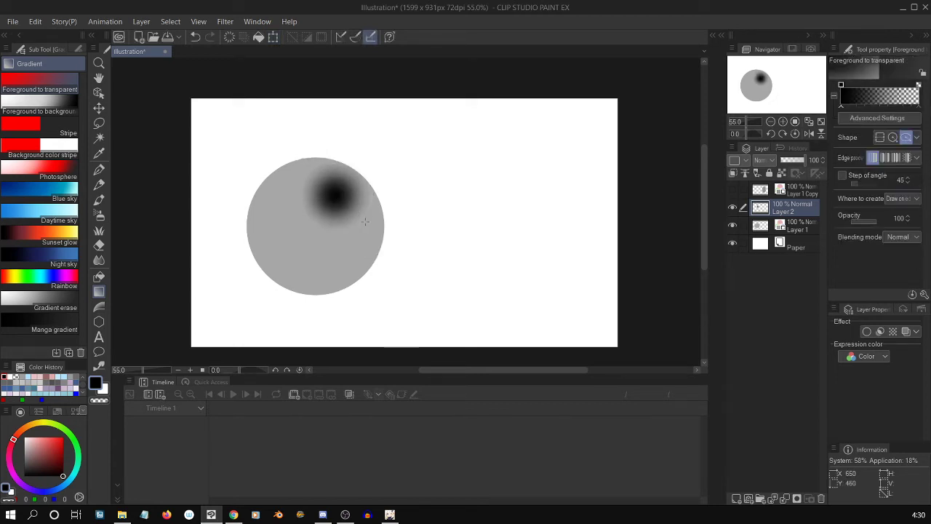
Reverse the Foreground to transparent gradient again so it runs from a transparent center to black.
left_click(885, 105)
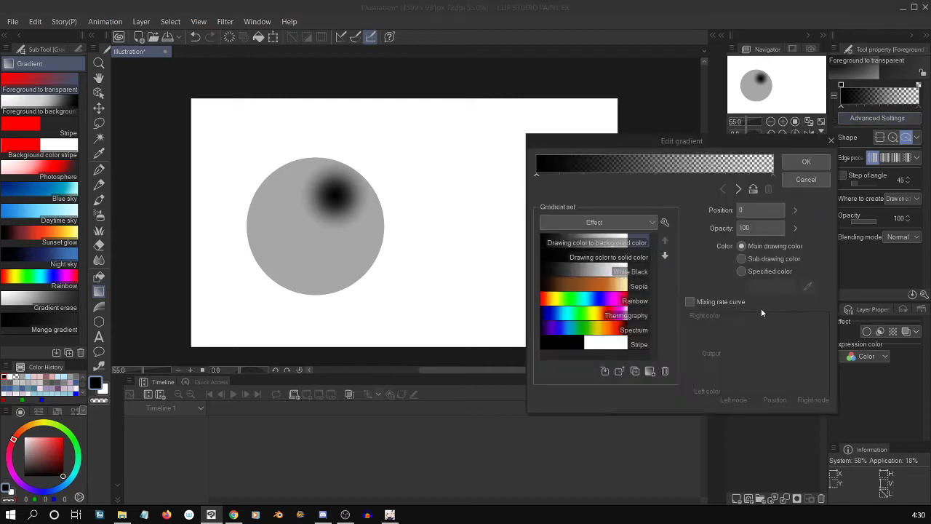
left_click(752, 189)
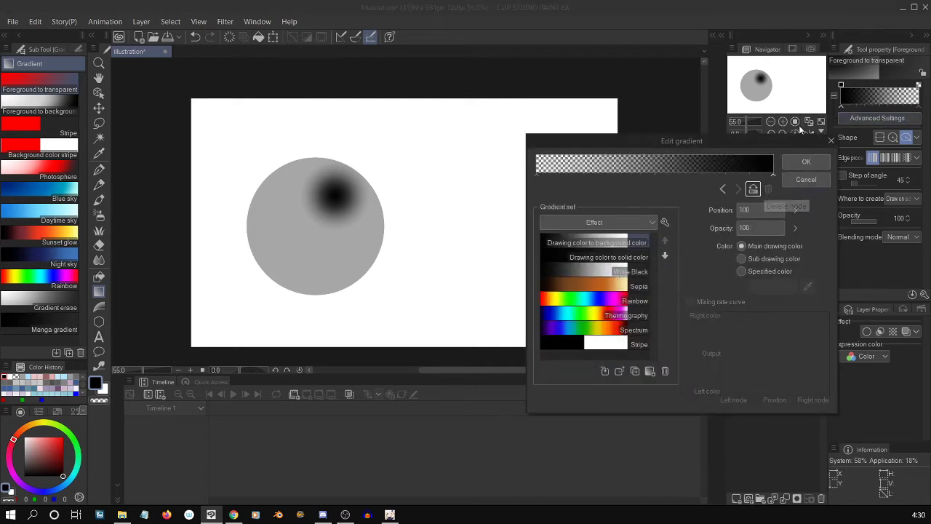
left_click(808, 165)
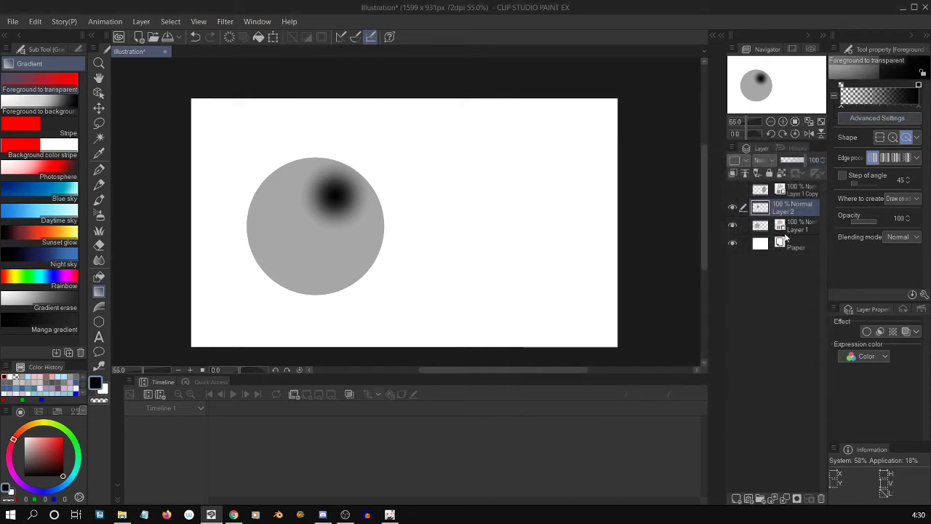
Add a raster layer beneath Layer 2 and draw a large elliptical gradient on it, from the circle's middle past its lower-right edge.
left_click(737, 499)
left_click_drag(791, 207, 793, 227)
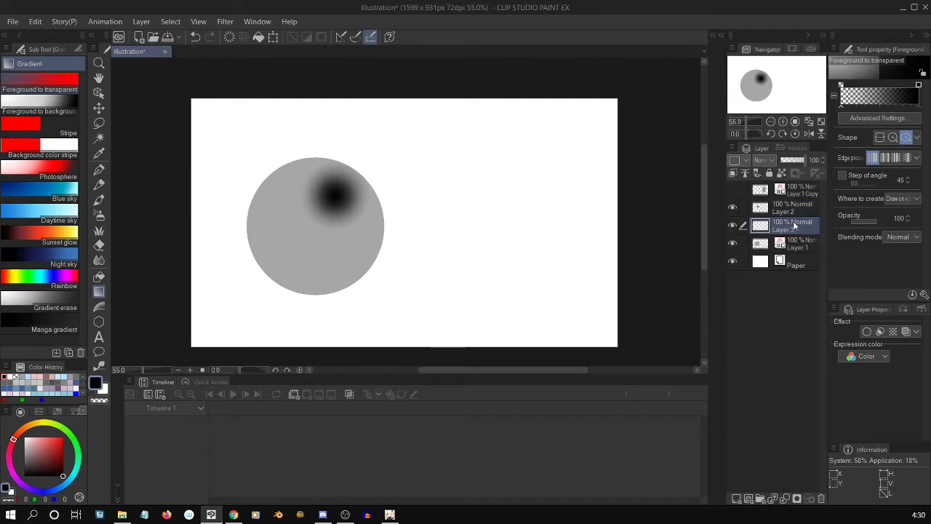
left_click(794, 211)
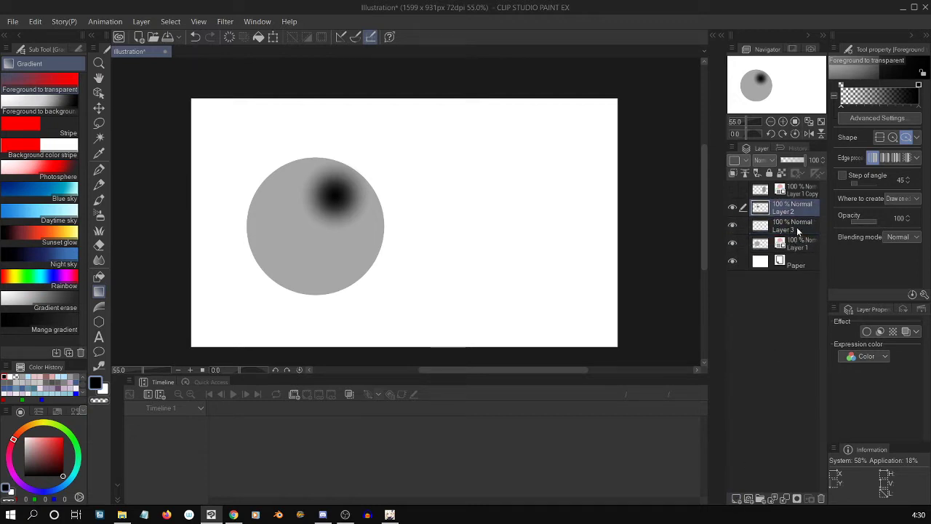
left_click(798, 229)
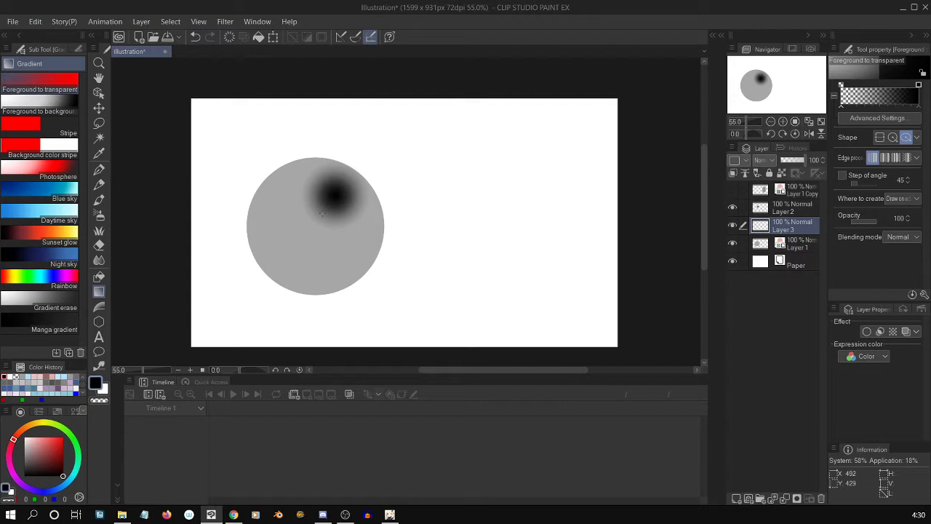
left_click_drag(322, 213, 404, 304)
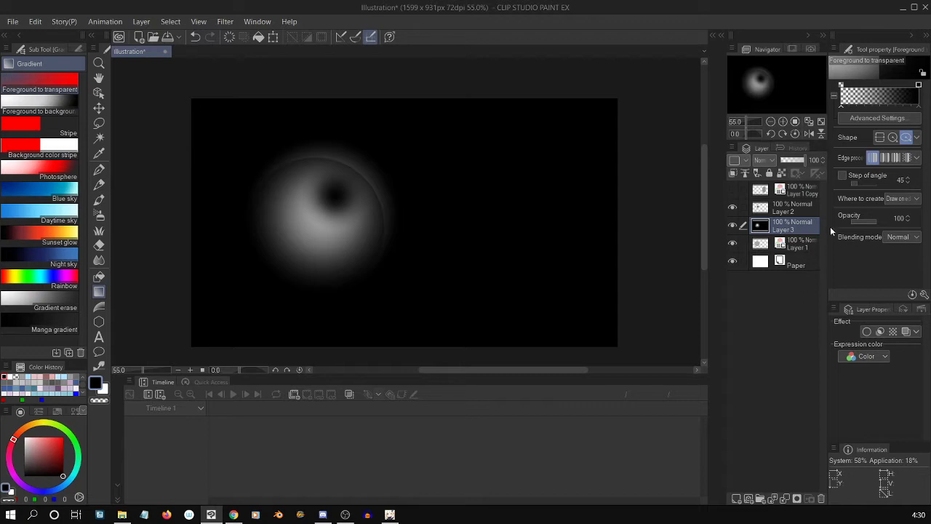
Clip the large gradient's layer, Layer 3, to the circle's layer below.
right_click(805, 227)
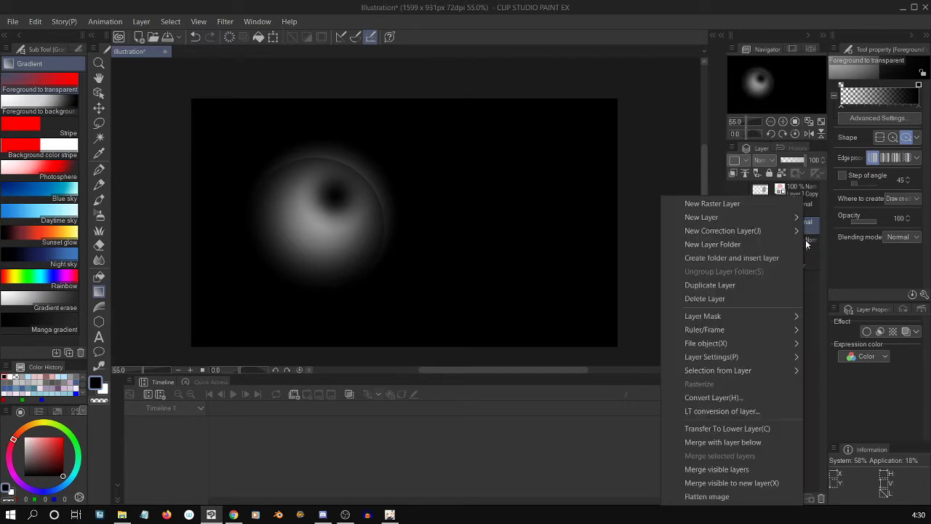
mouse_move(761, 355)
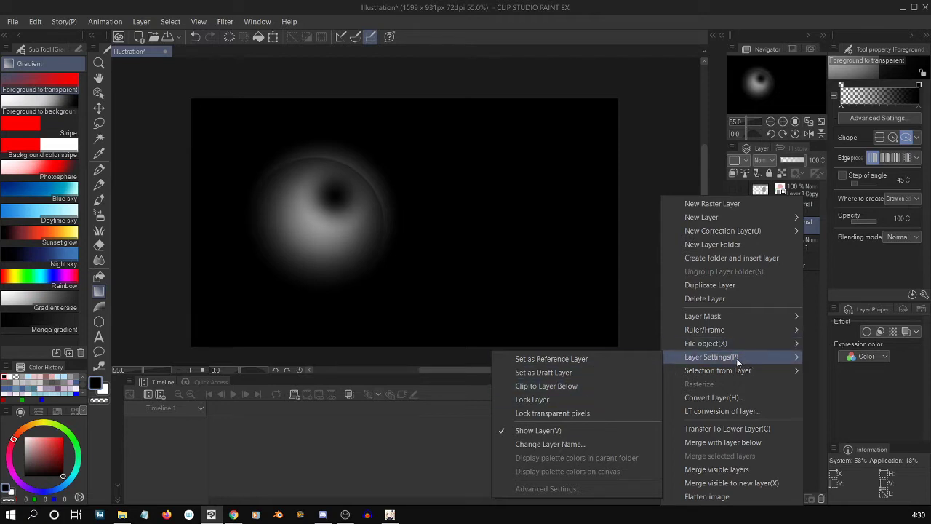
left_click(624, 384)
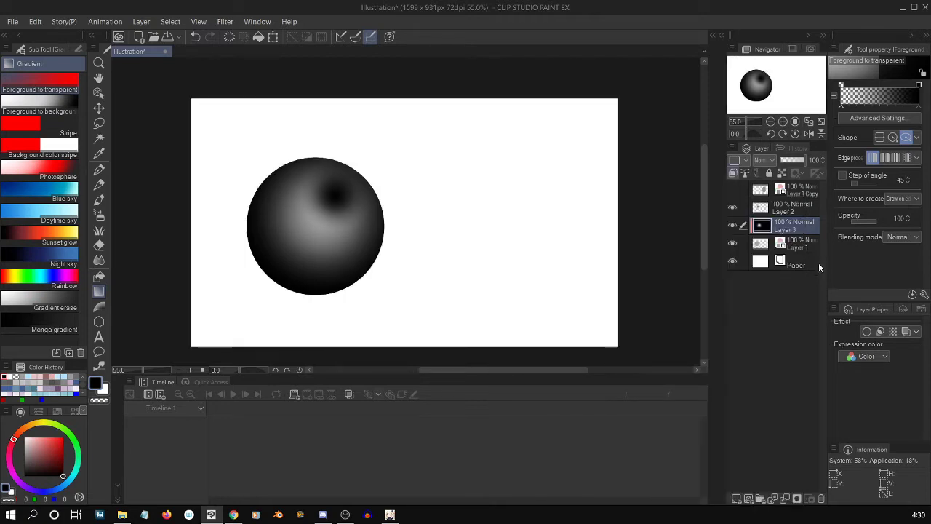
Hide Layer 2, then reposition the shading on Layer 3 toward the circle's upper part and scale it to 107%.
left_click(785, 210)
left_click(733, 208)
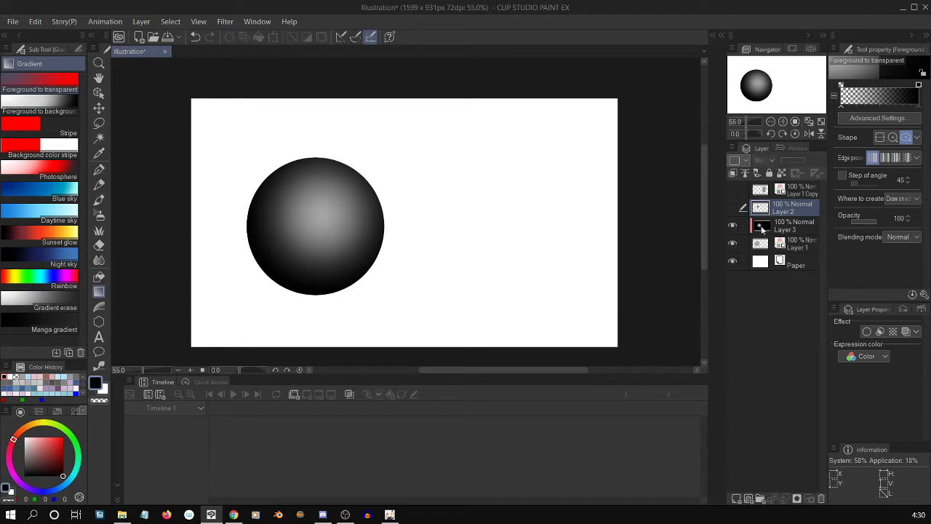
left_click(800, 227)
key("ctrl+t")
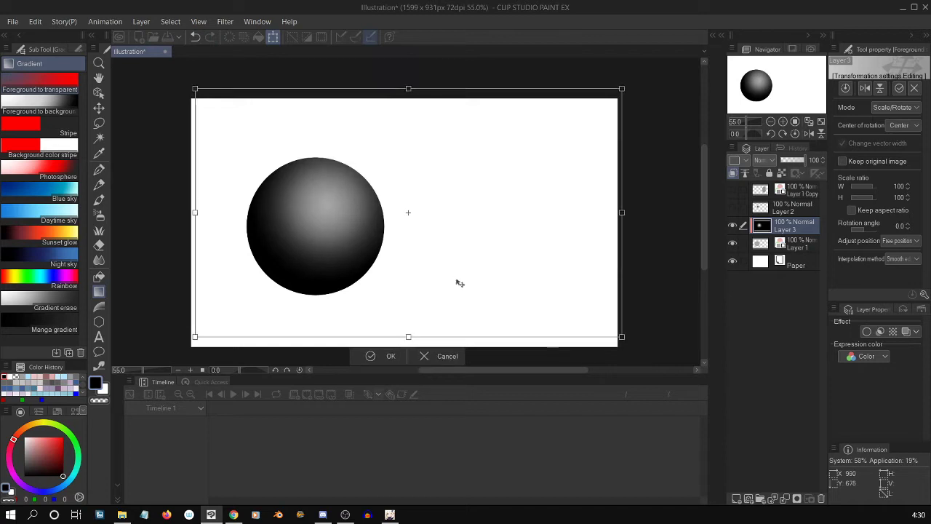
left_click_drag(619, 211, 607, 249)
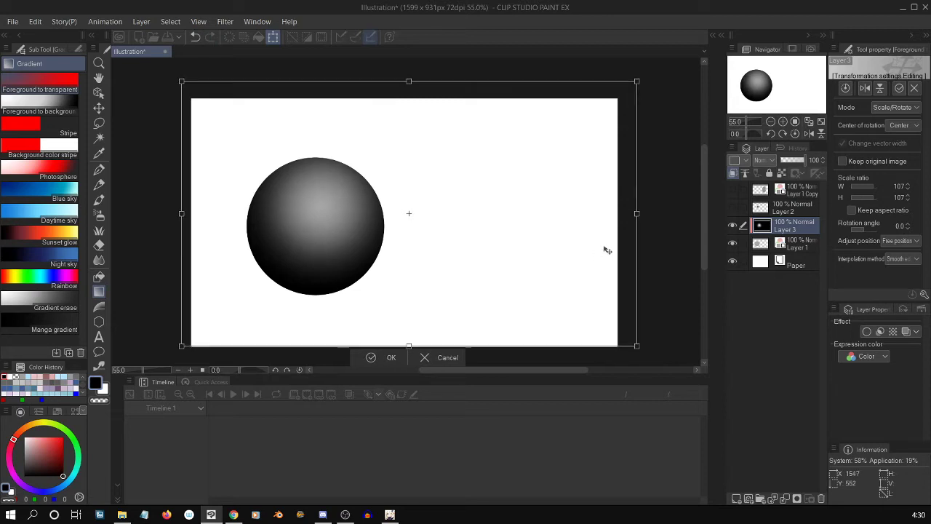
key("Return")
Show Layer 2 again and give its gradient spot a white layer color as a highlight.
left_click(751, 211)
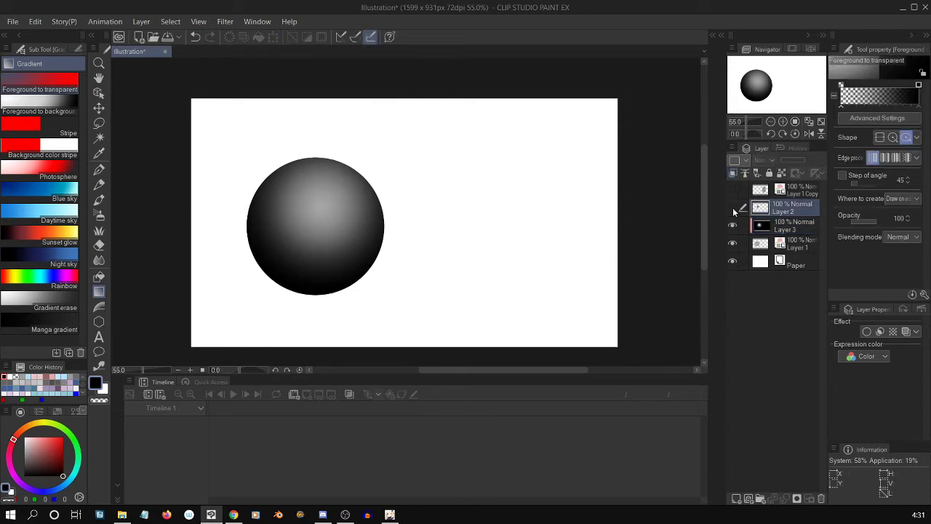
left_click(732, 208)
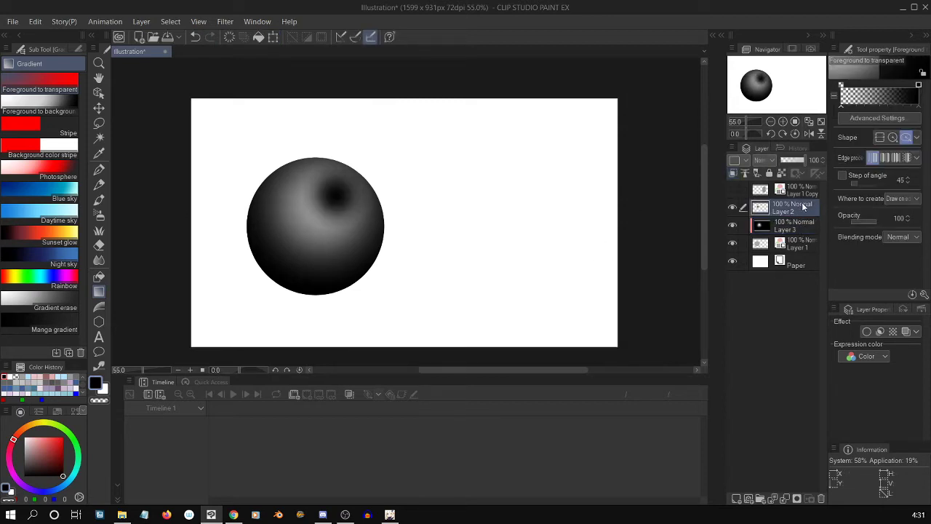
left_click(906, 331)
left_click(893, 345)
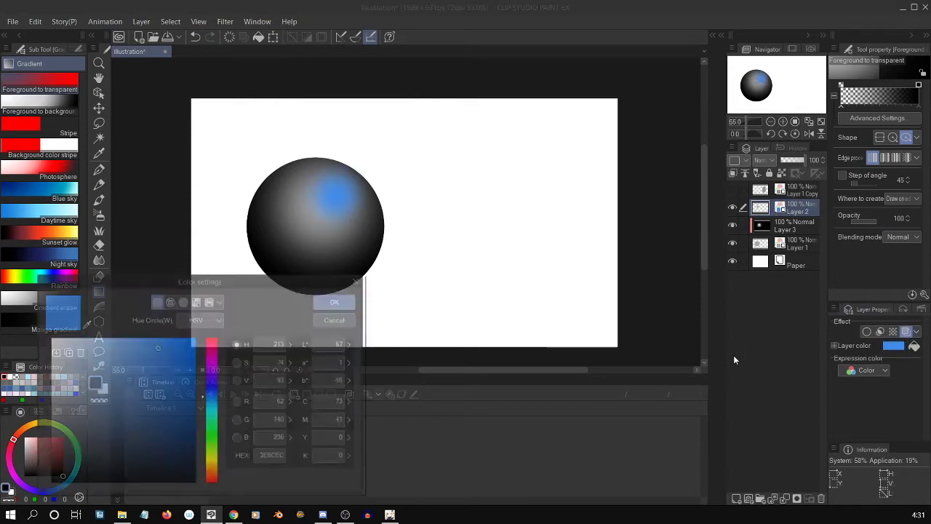
left_click(48, 337)
left_click(339, 301)
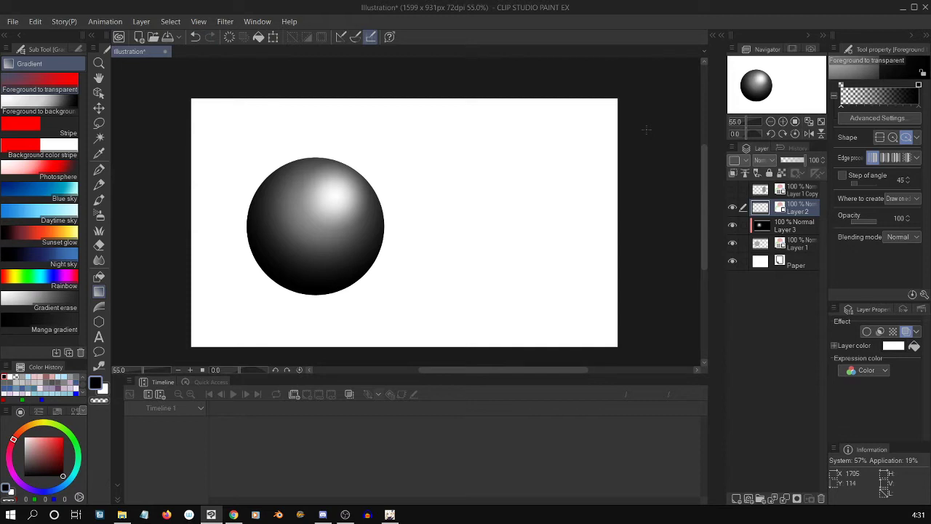
Create a new layer folder above the highlight's layer, Layer 2.
left_click(759, 498)
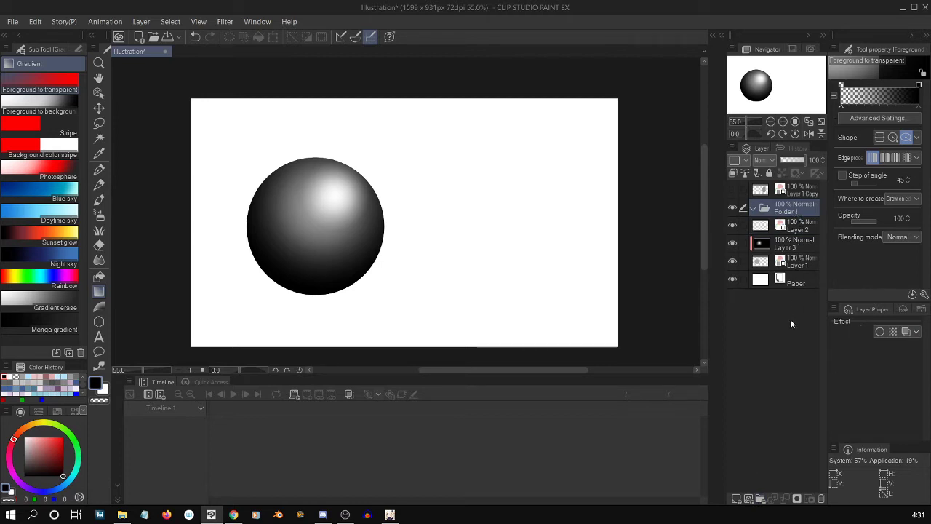
left_click(806, 227)
left_click(798, 247)
left_click(798, 263)
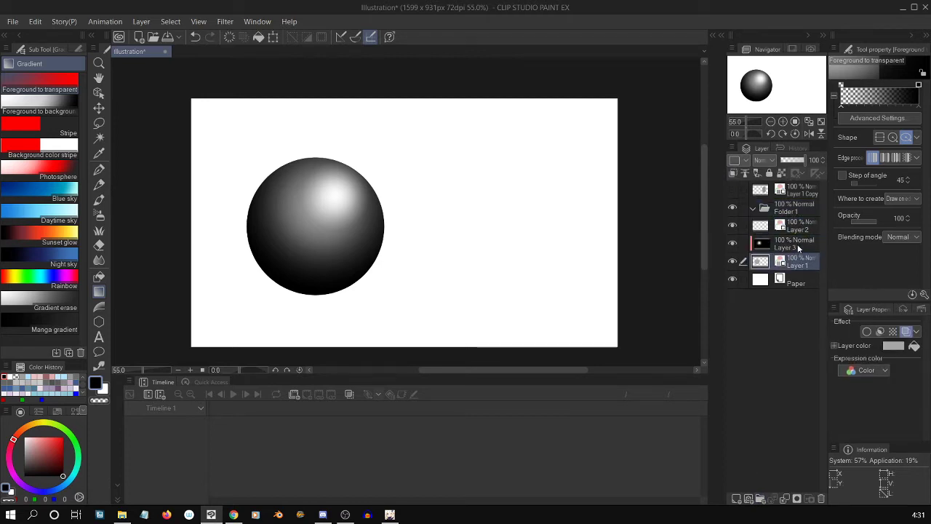
left_click(798, 246)
left_click(802, 227)
left_click(801, 212)
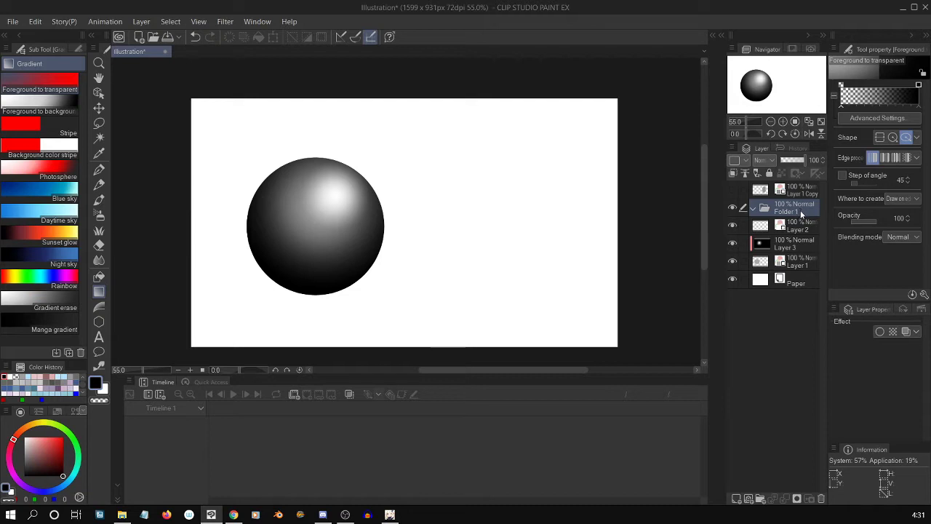
Add a gradient map correction layer directly above Layer 2, keeping the black-to-white gradient.
left_click(800, 230)
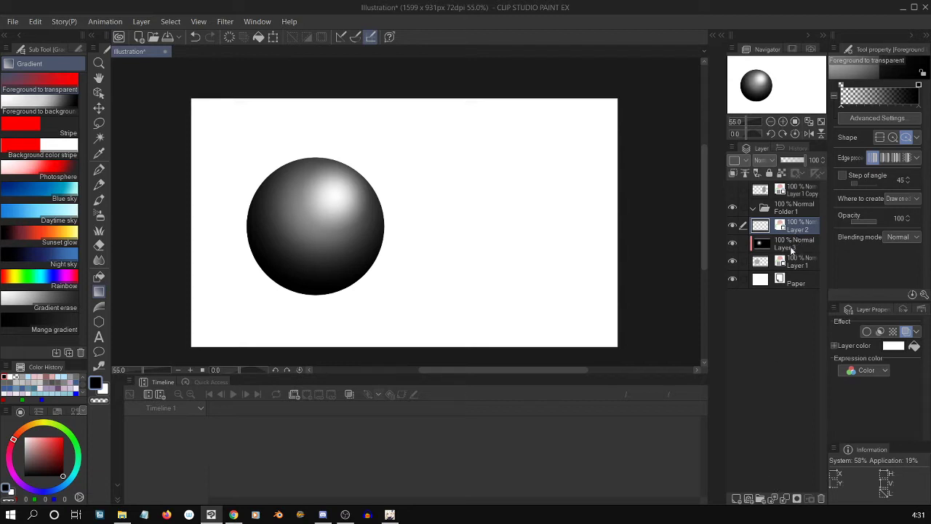
left_click(142, 23)
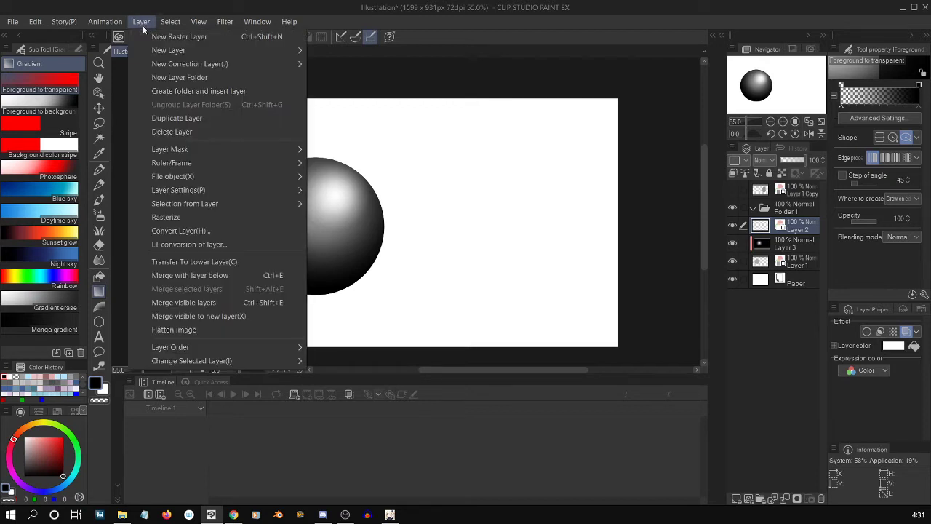
mouse_move(266, 64)
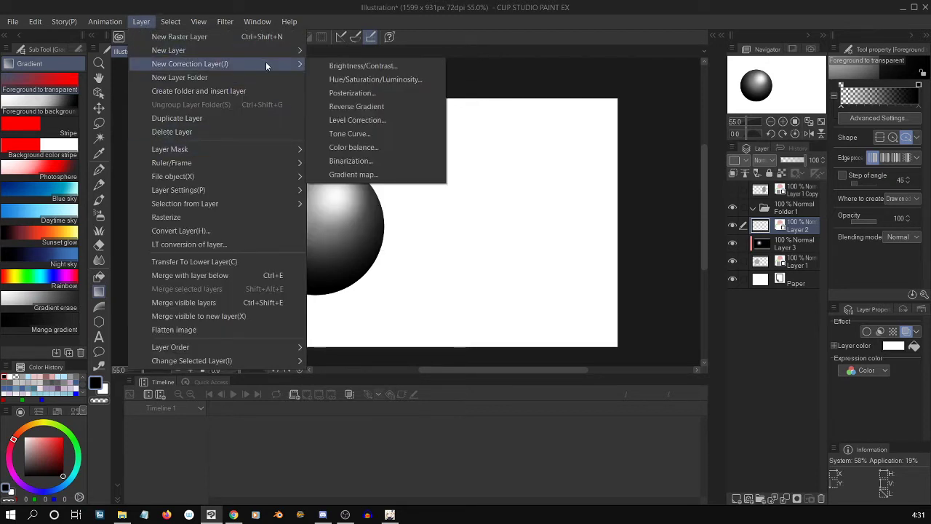
left_click(408, 175)
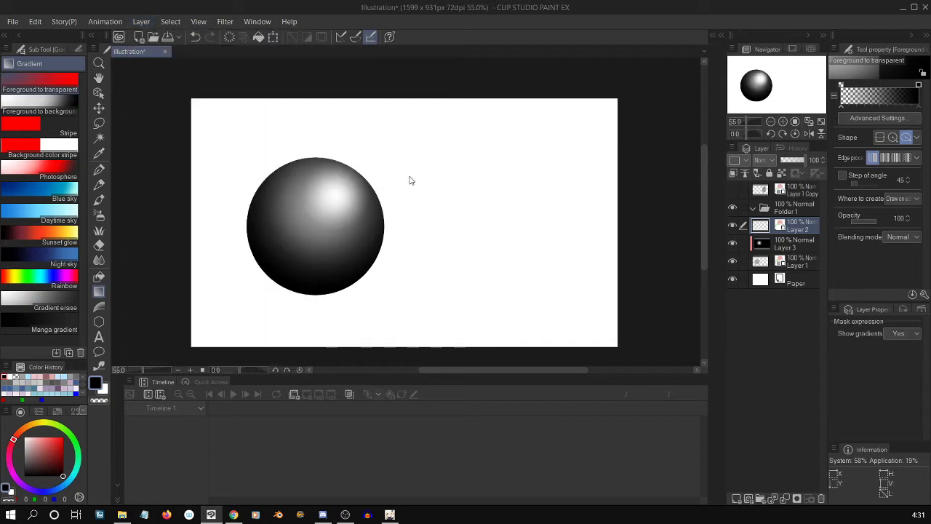
left_click(606, 299)
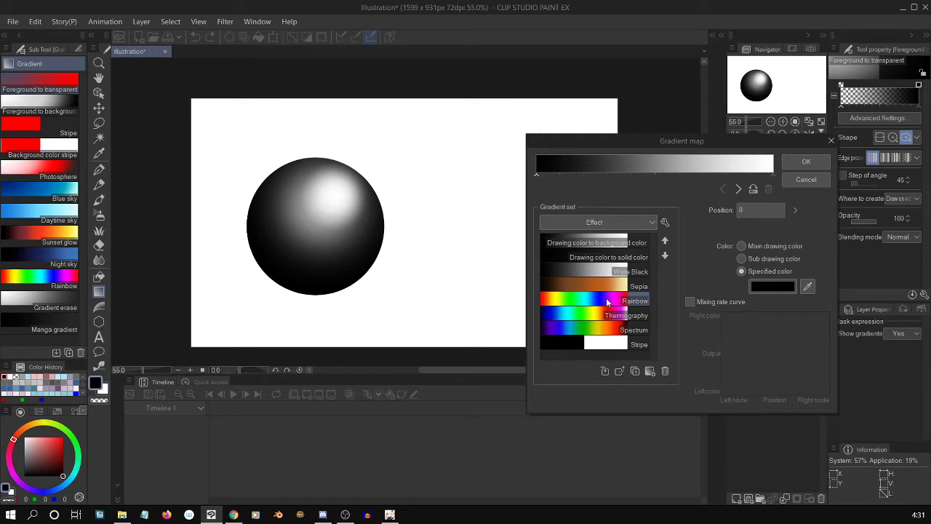
left_click(805, 166)
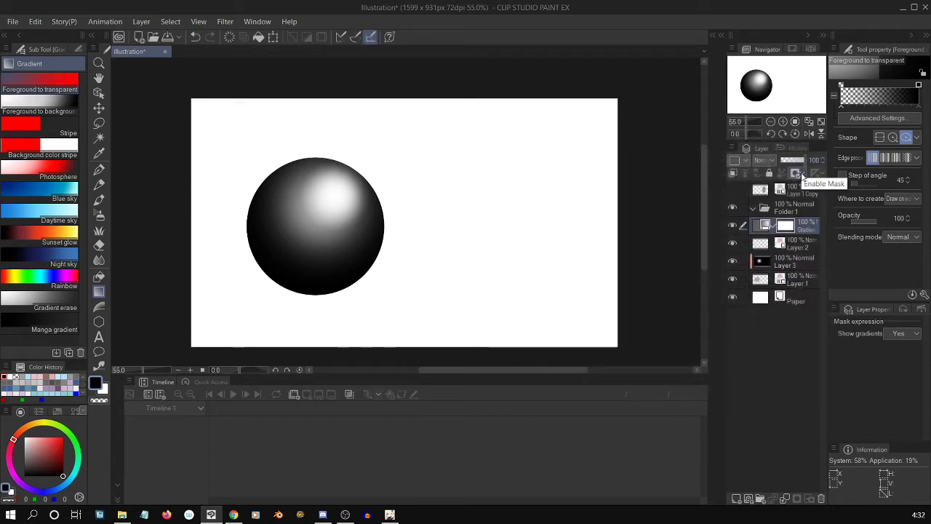
left_click(764, 225)
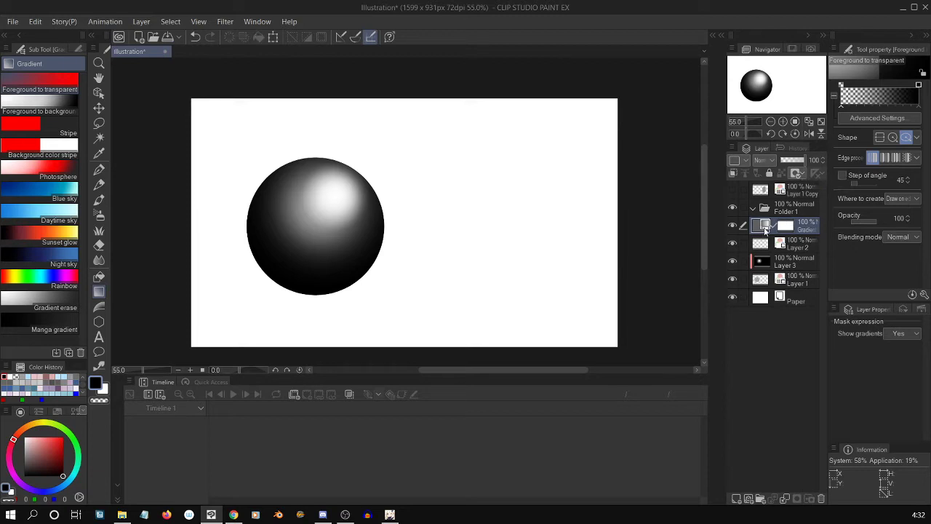
double_click(762, 228)
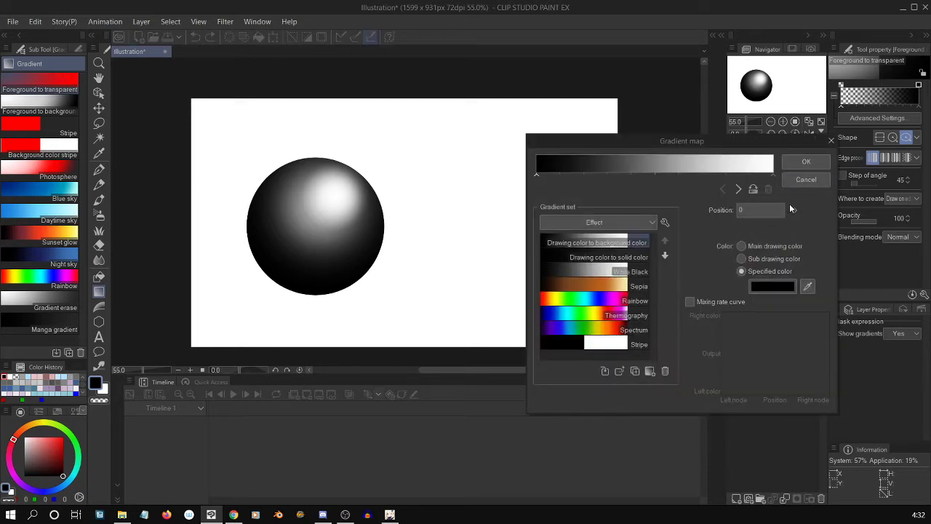
left_click(589, 301)
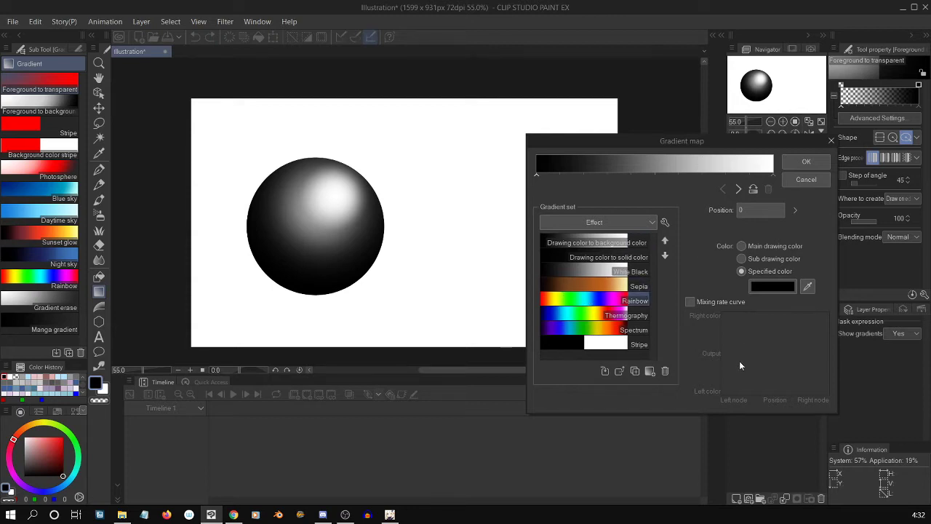
left_click(603, 301)
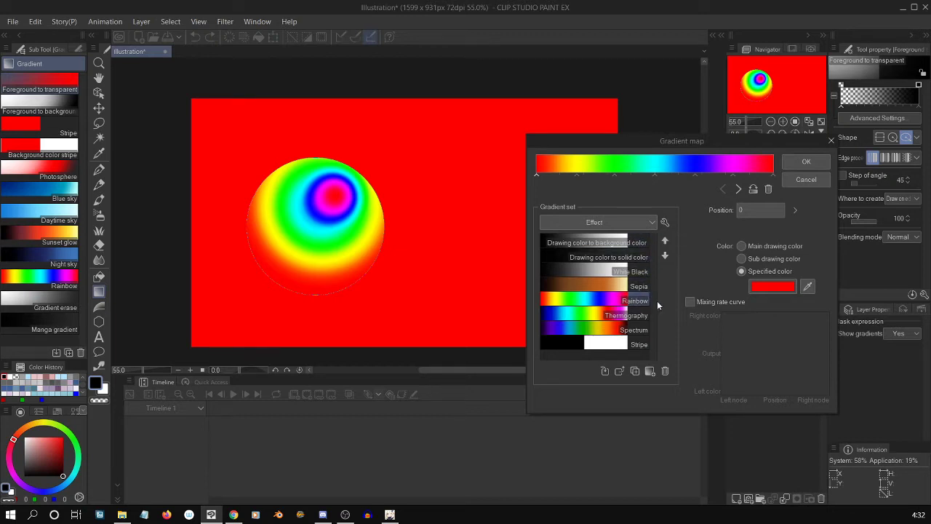
left_click(630, 223)
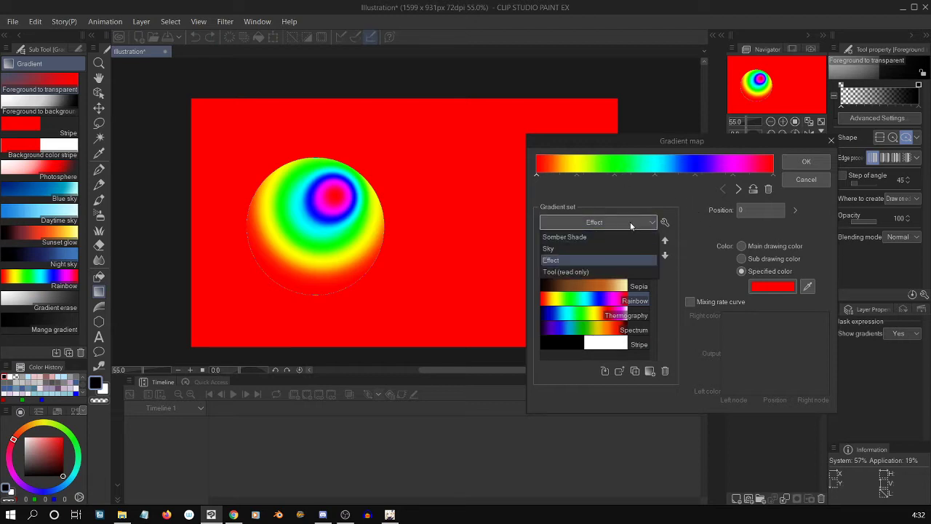
left_click(629, 222)
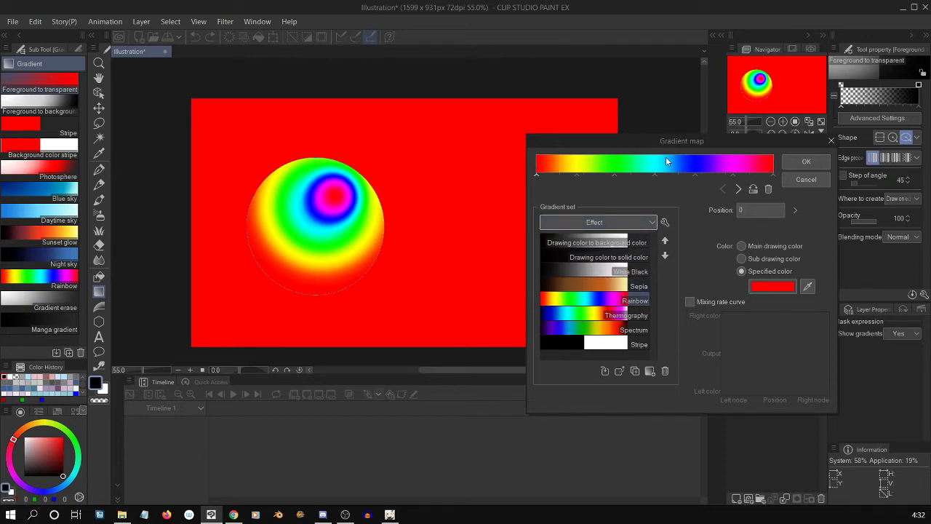
left_click(768, 189)
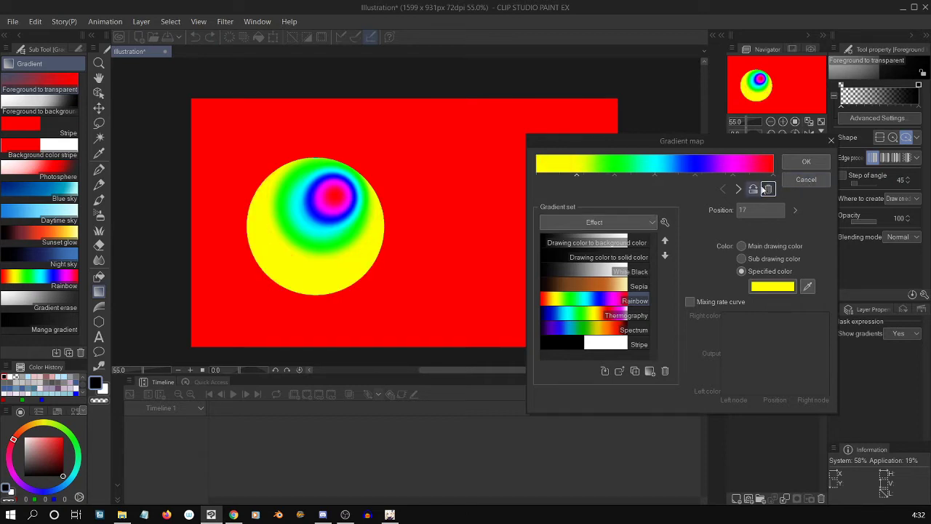
left_click(804, 180)
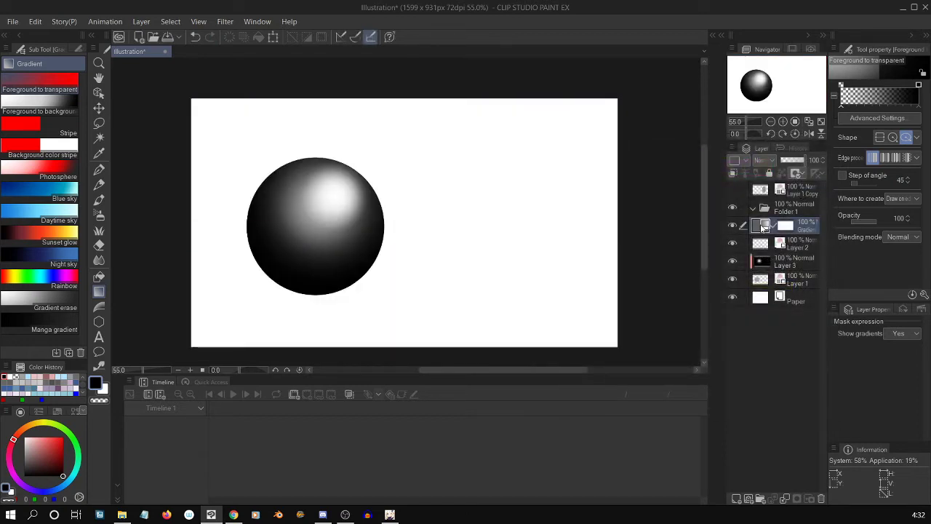
Reopen the correction layer's gradient map, add color nodes at positions 23 and 49, and color the one at 49 red (FF0D0D).
double_click(761, 226)
left_click_drag(764, 142, 631, 160)
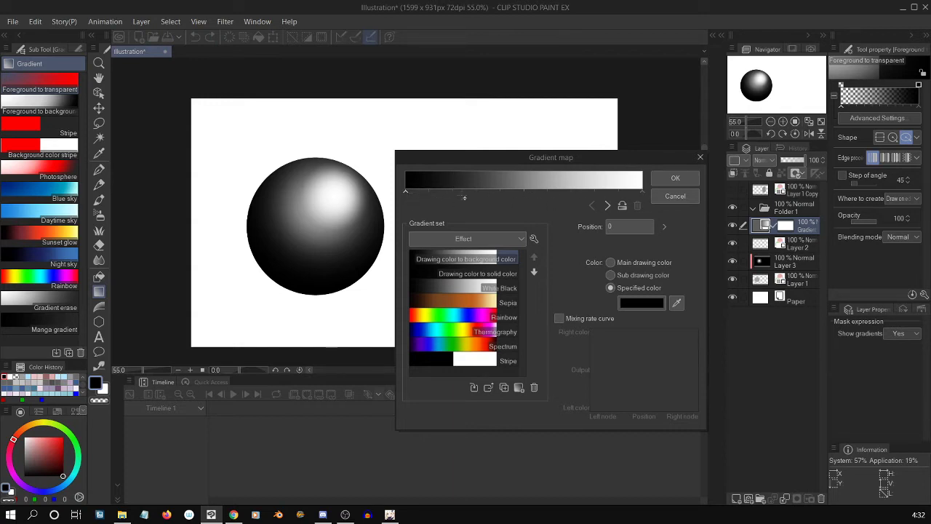
left_click(459, 193)
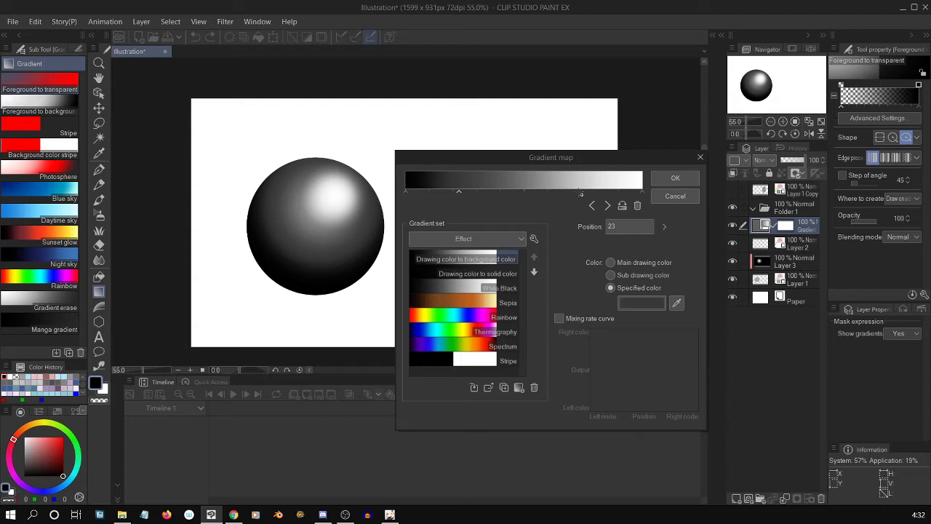
left_click(523, 193)
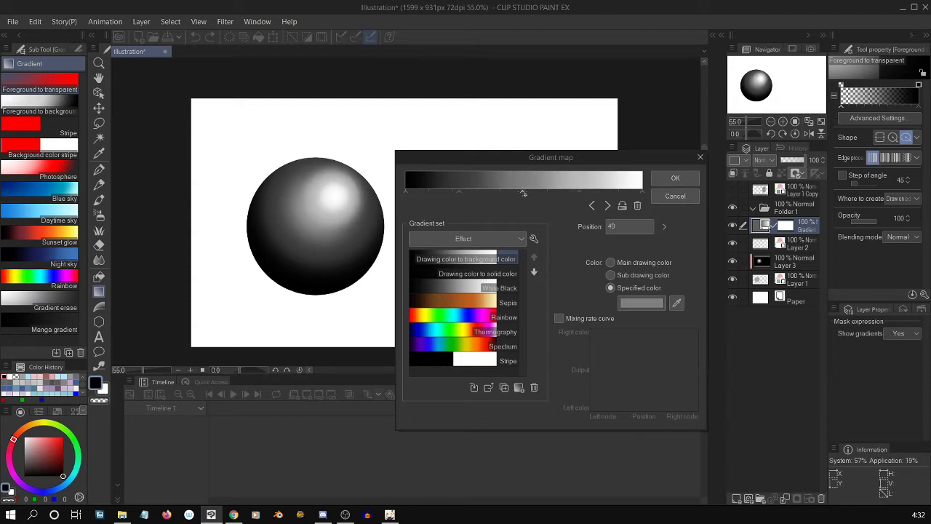
left_click(655, 303)
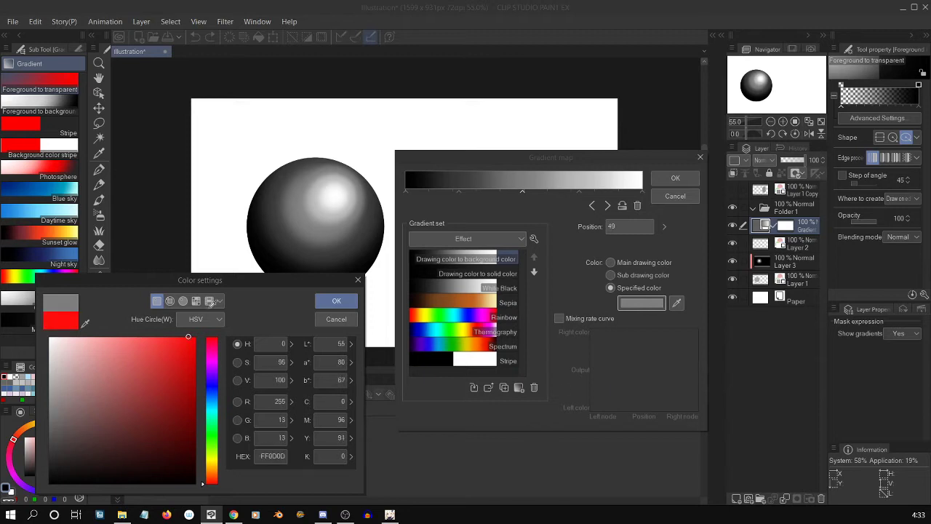
left_click(336, 300)
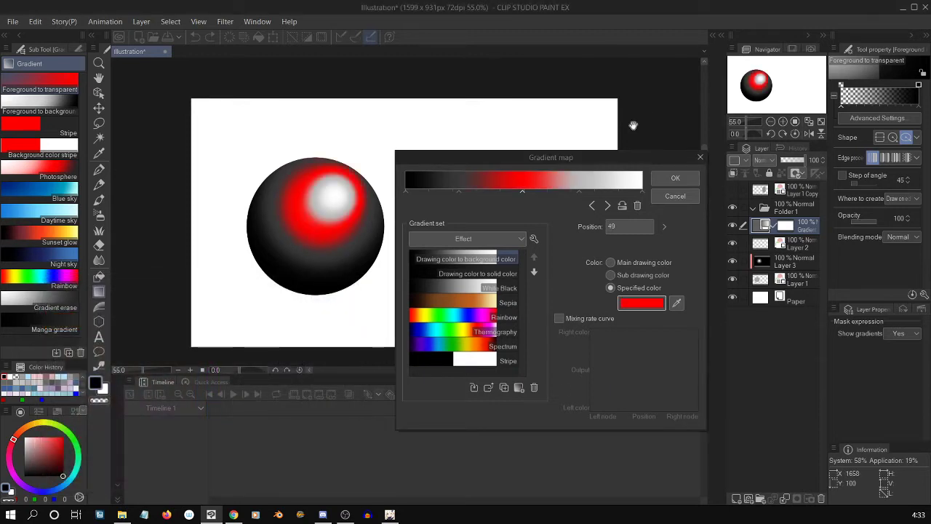
Redistribute the gradient map's dark, red and light gray nodes, placing the light gray one at about 82 and a dark one at 11.
mouse_move(522, 191)
left_mouse_down()
mouse_move(509, 190)
mouse_move(529, 191)
left_mouse_up()
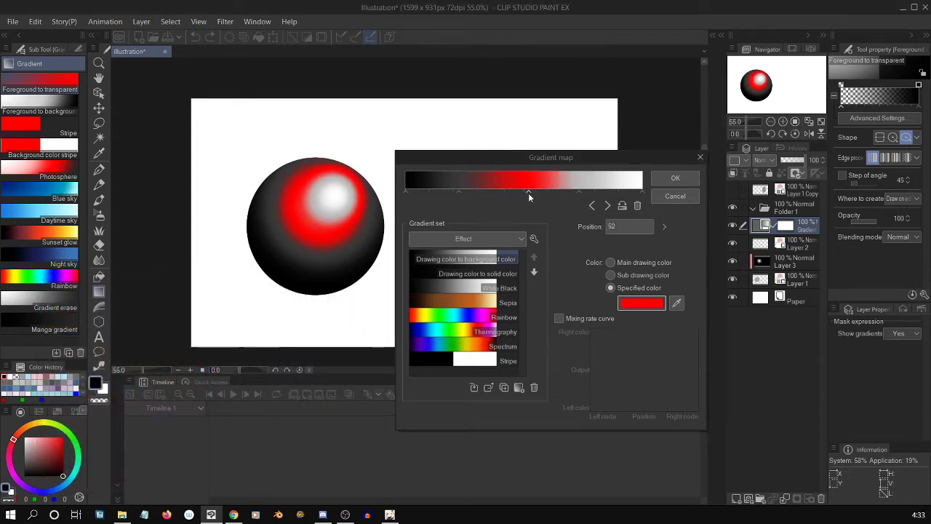
left_click(453, 190)
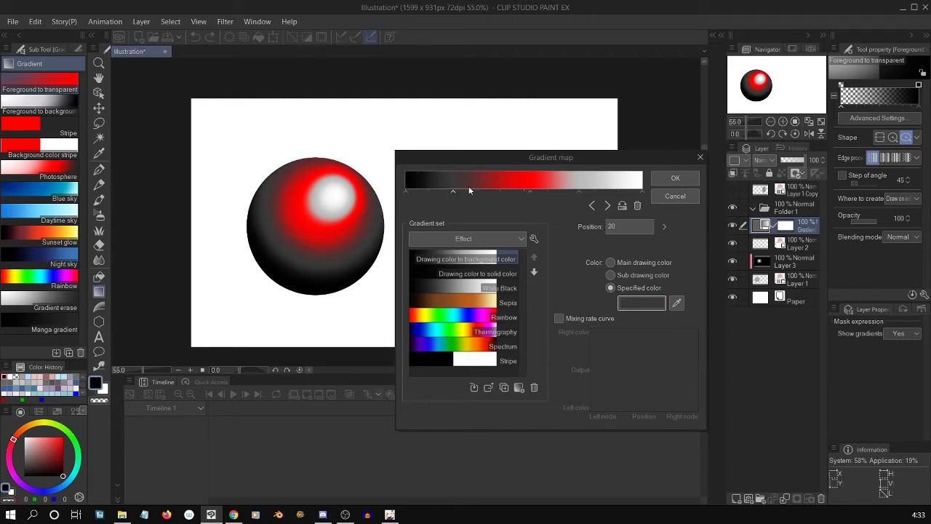
left_click_drag(530, 190, 486, 193)
left_click_drag(578, 191, 599, 192)
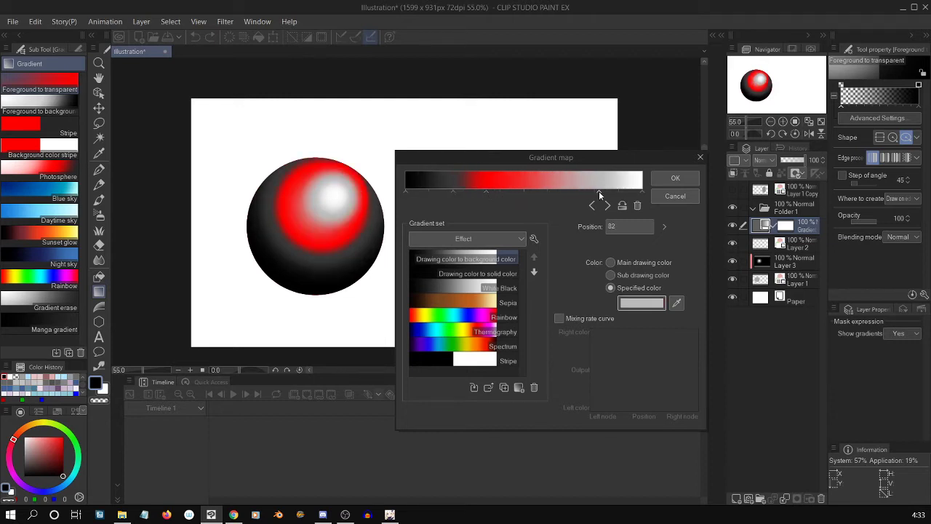
left_click(522, 191)
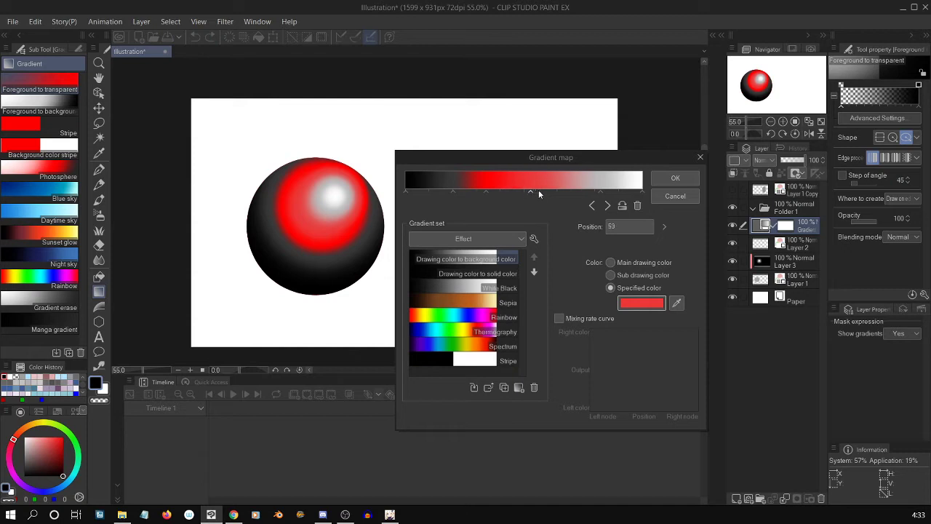
left_click_drag(530, 190, 522, 176)
mouse_move(451, 193)
left_mouse_down()
mouse_move(430, 193)
mouse_move(462, 191)
mouse_move(404, 193)
mouse_move(437, 193)
left_mouse_up()
left_click(421, 193)
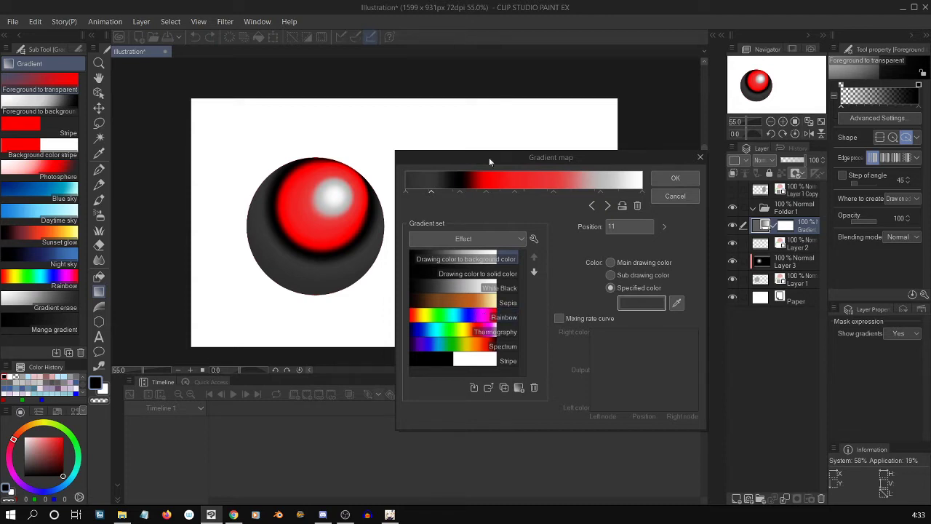
Reverse the gradient map's color order back and forth several times, ending in the original direction.
left_click(623, 207)
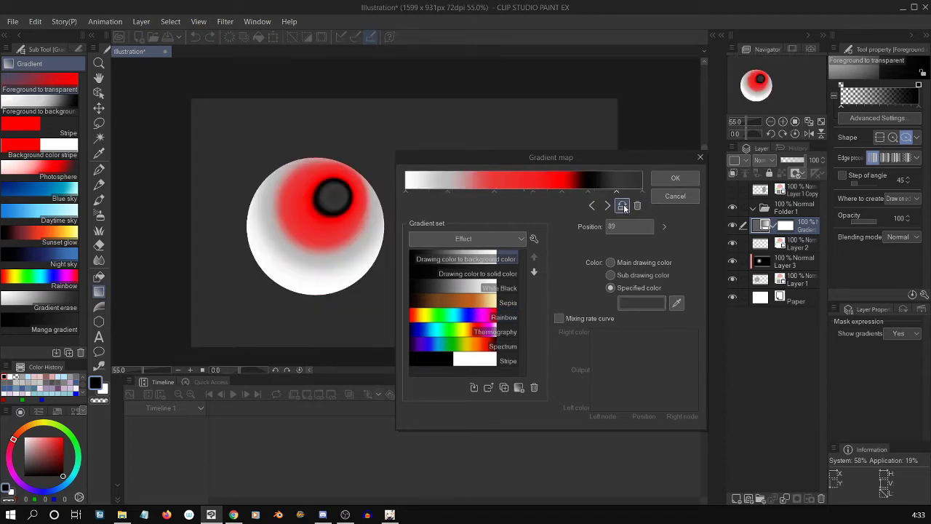
left_click(623, 207)
left_click(624, 208)
left_click(624, 208)
left_click(624, 208)
left_click(623, 207)
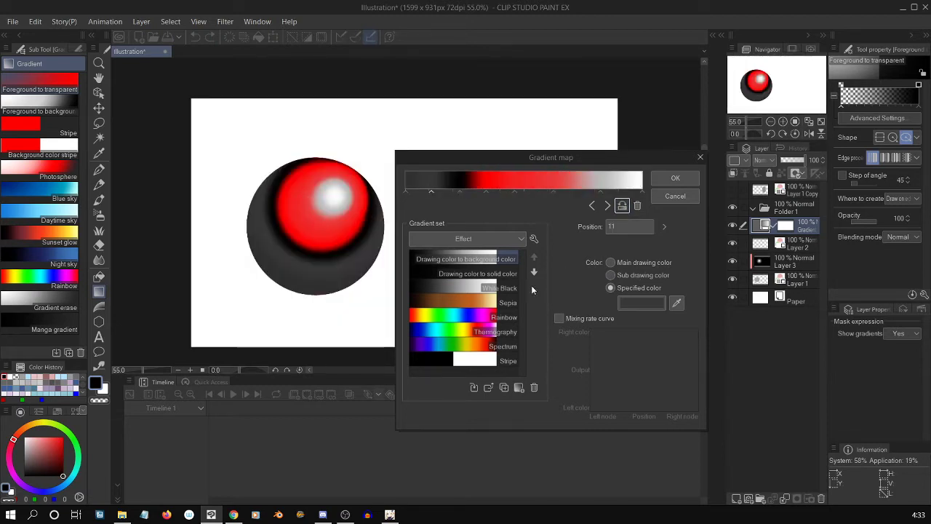
Delete the light gray node and the red nodes from the gradient map.
left_click(600, 192)
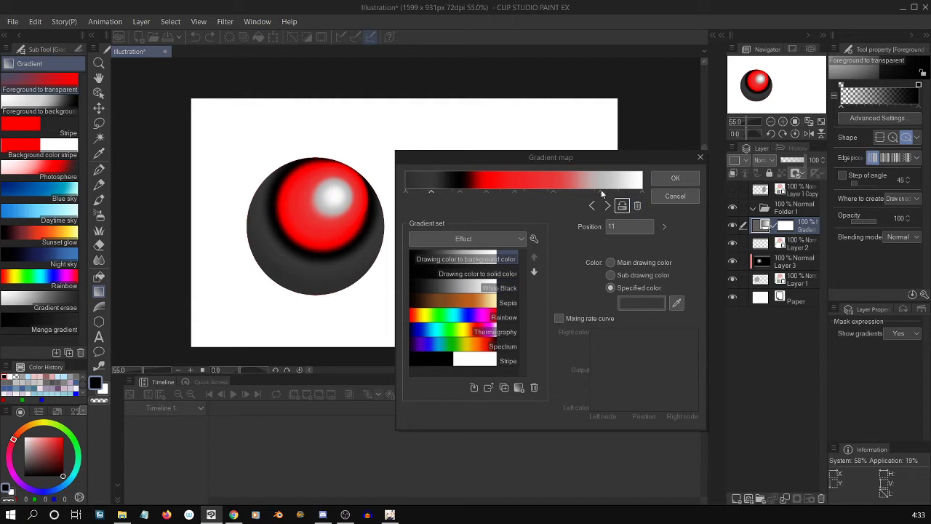
left_click(638, 206)
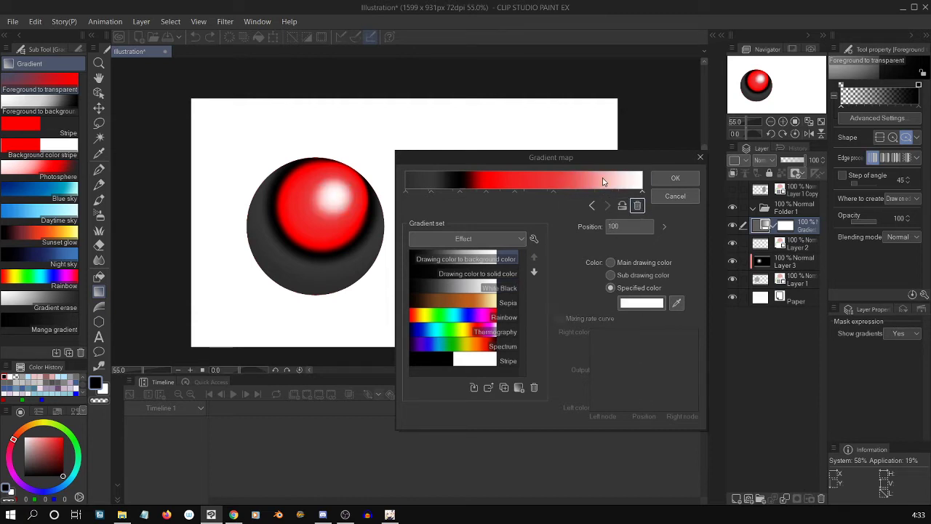
left_click(515, 191)
left_click(638, 207)
left_click(483, 193)
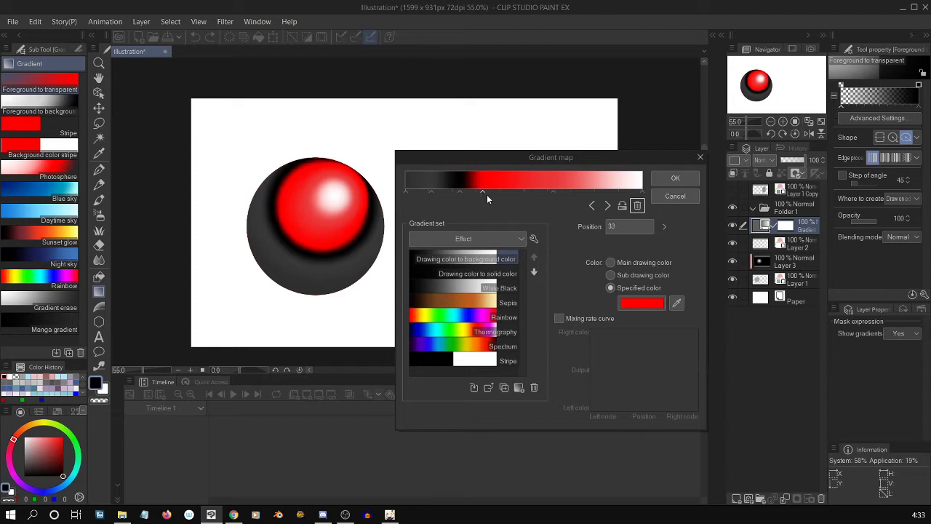
left_click(638, 206)
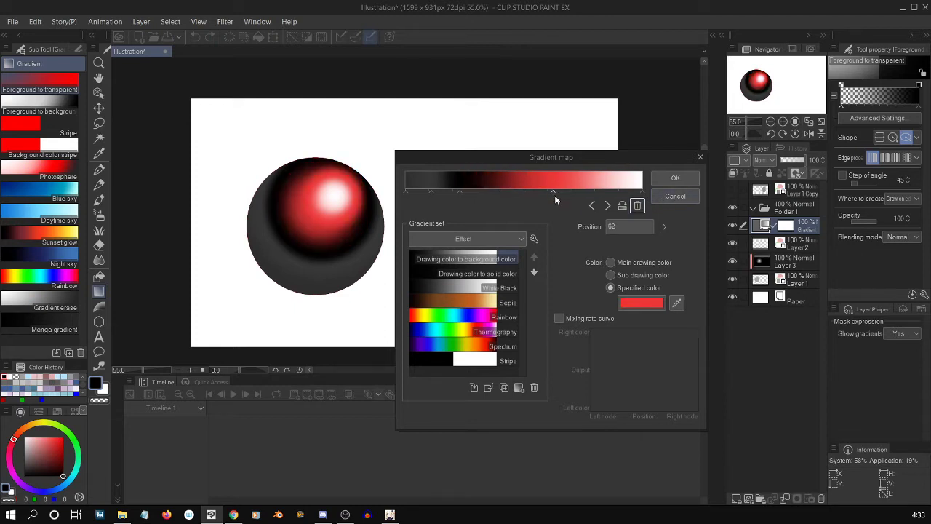
left_click(638, 206)
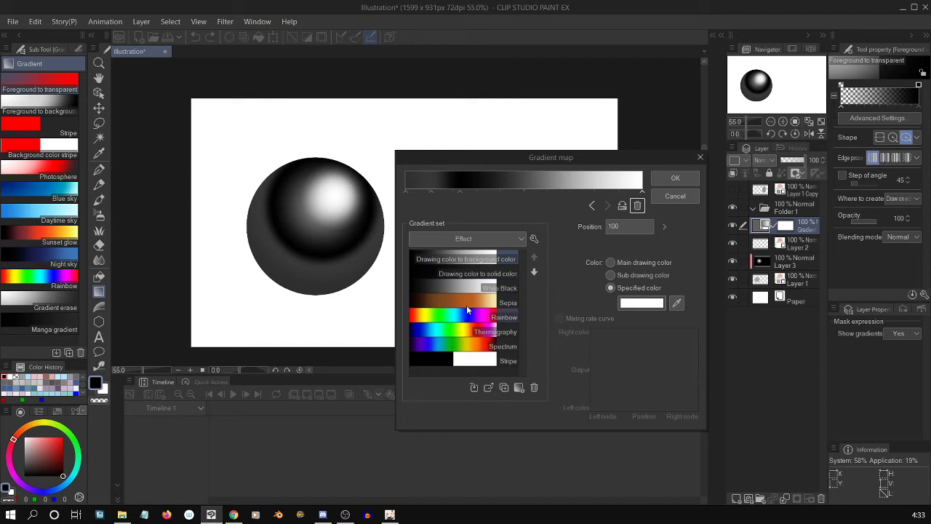
Apply the Rainbow preset from the Effect gradient set to the gradient map and select Folder 1.
left_click(469, 317)
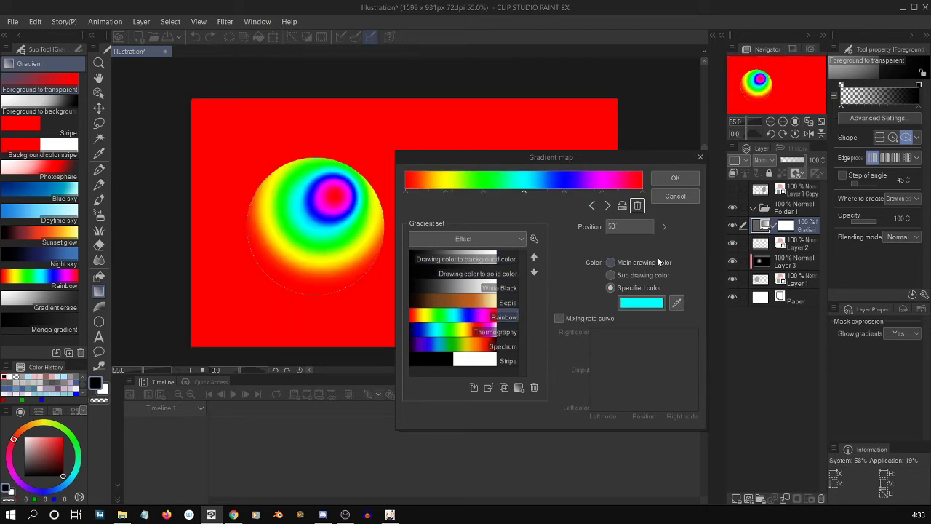
left_click(682, 178)
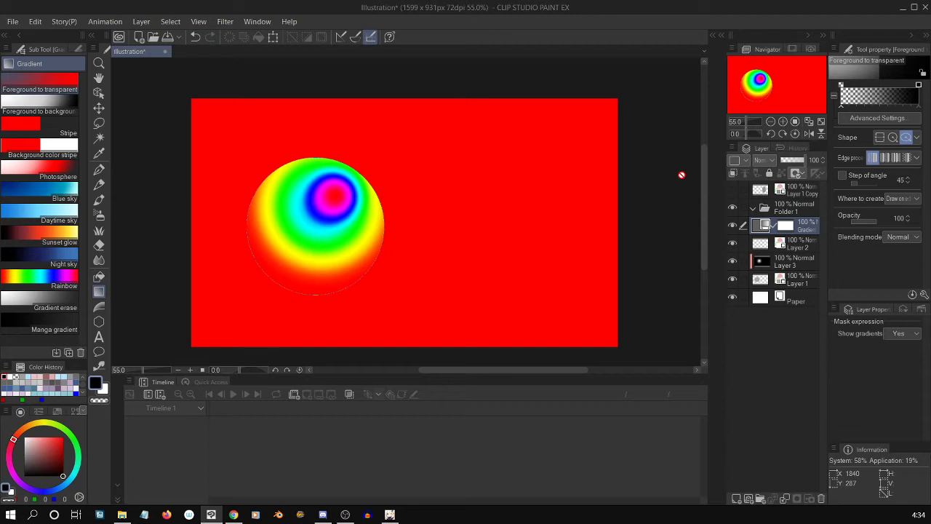
left_click(792, 227)
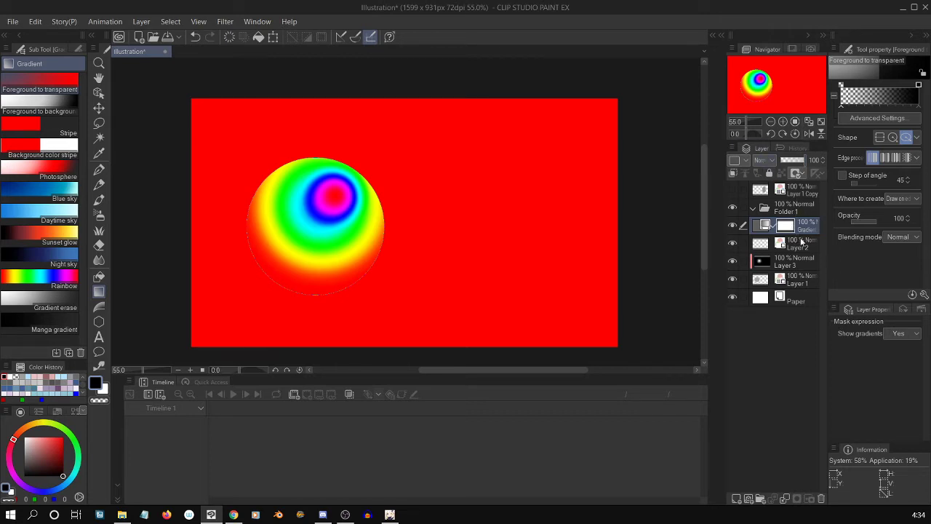
left_click(765, 212)
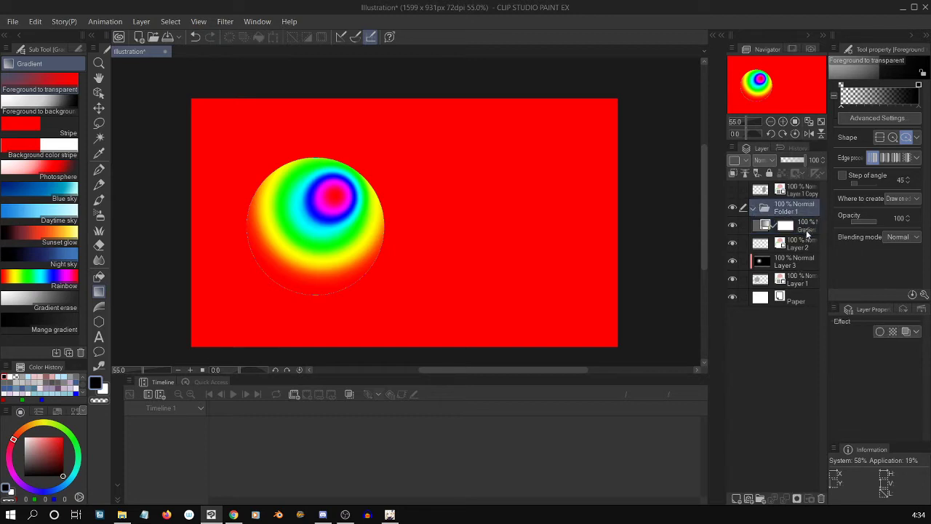
Move Layer 2 above the gradient map correction layer in the layer stack.
left_click(806, 229)
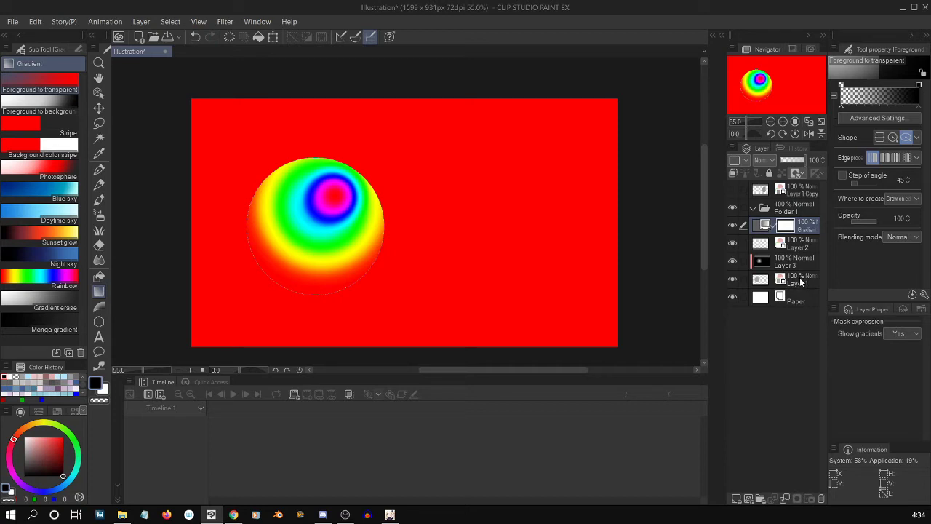
left_click(802, 282, "shift")
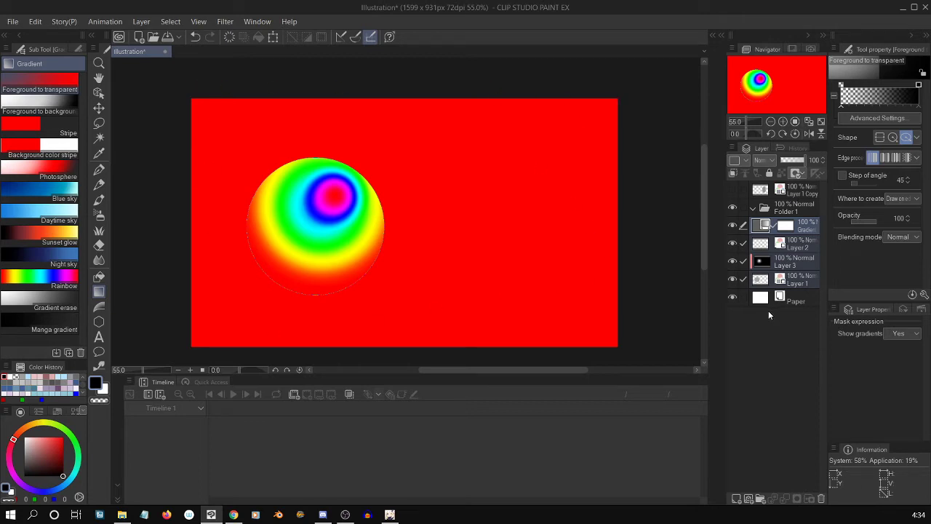
left_click_drag(783, 226, 761, 251)
left_click(763, 228)
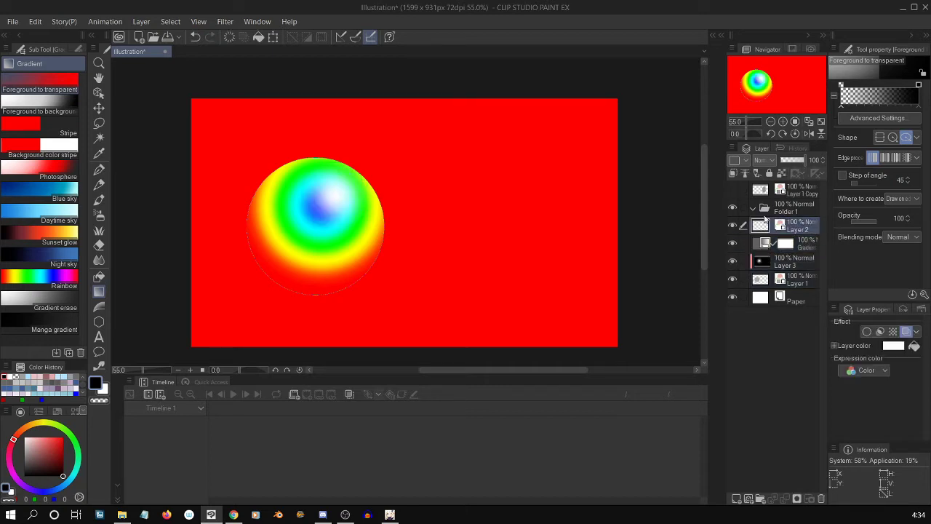
Clip the gradient map correction layer to the layer below.
left_click(774, 246)
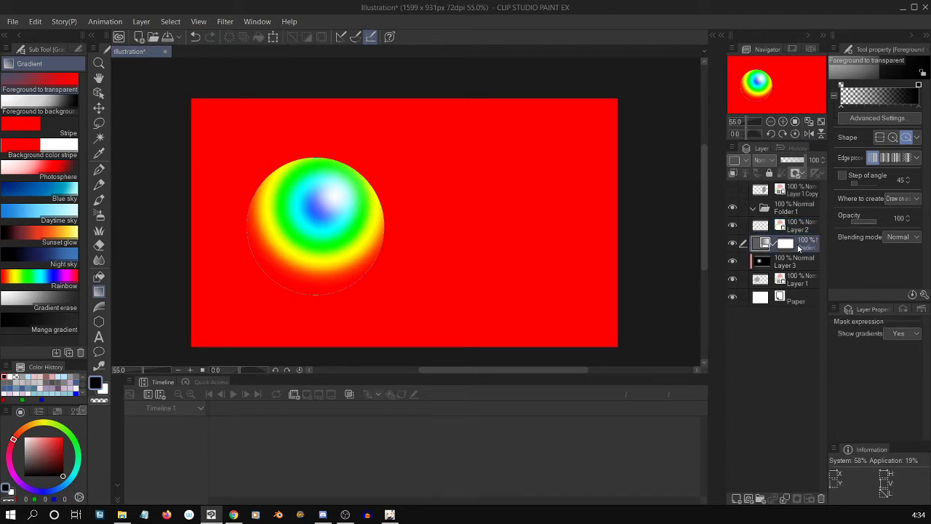
right_click(757, 249)
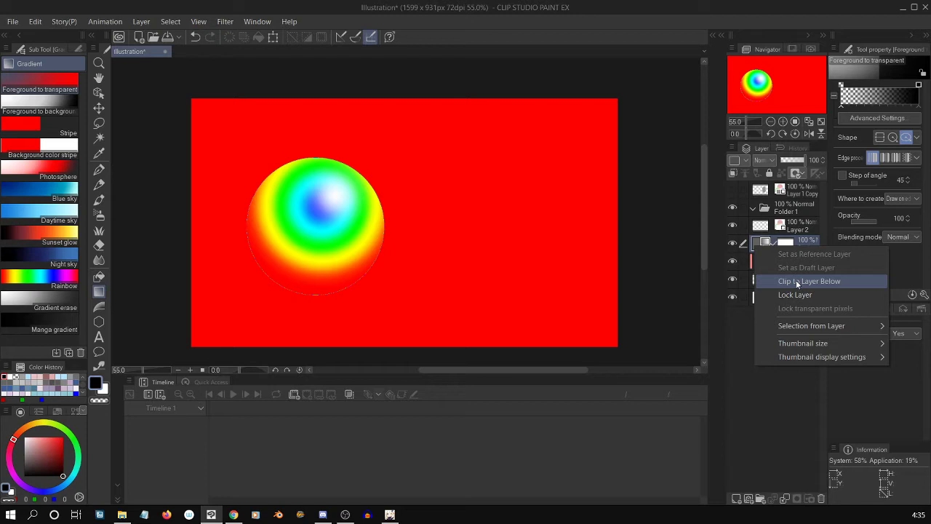
left_click(794, 281)
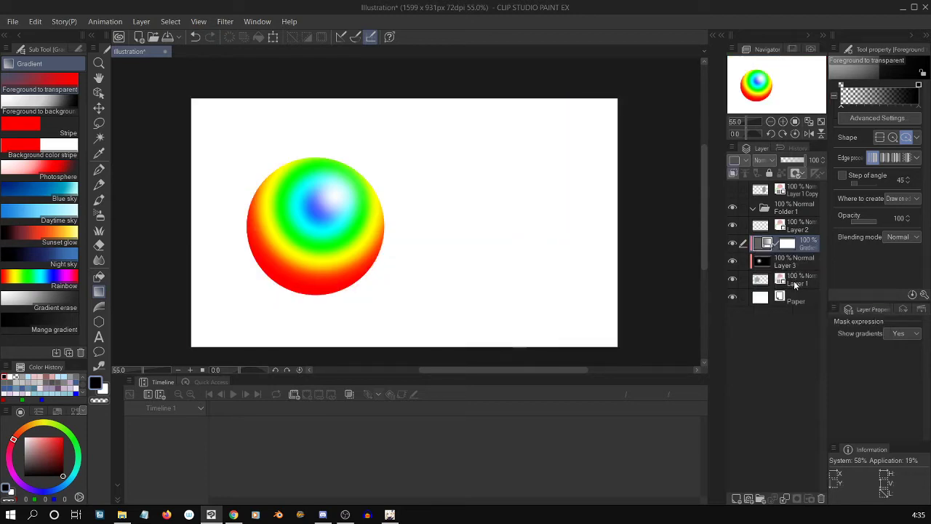
left_click(760, 283)
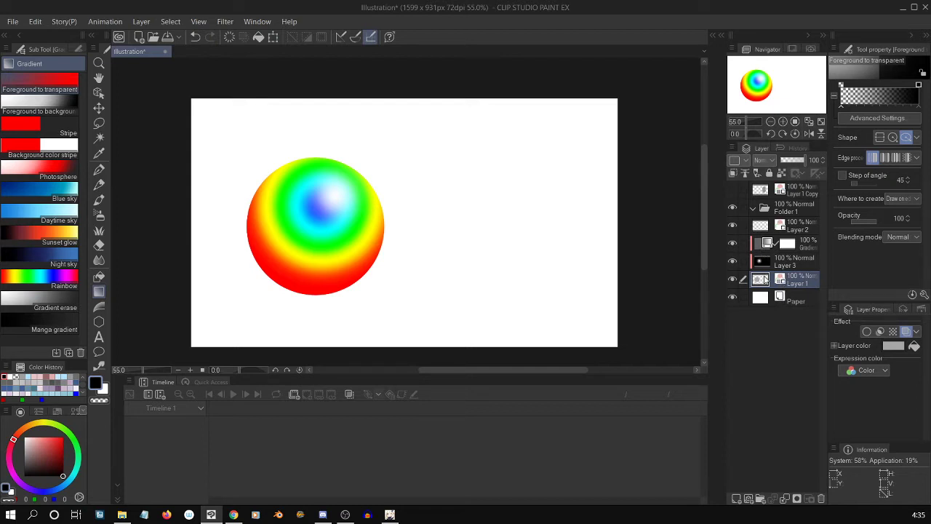
left_click(764, 268)
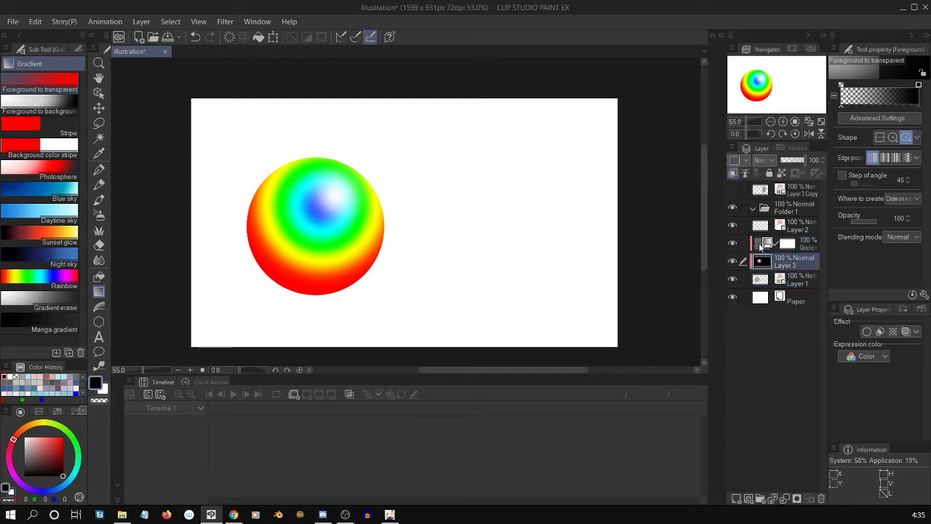
left_click(758, 243)
left_click(762, 262)
left_click(758, 241)
left_click(761, 281)
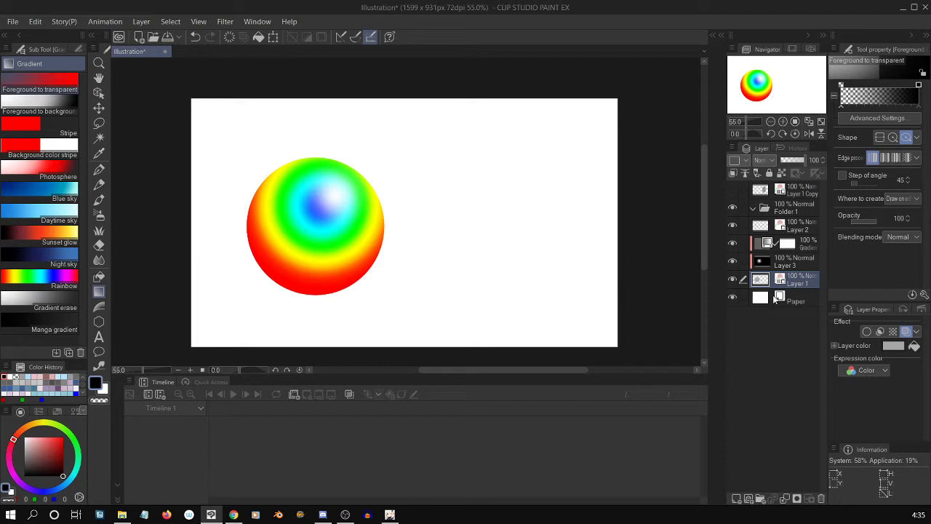
Hide and show Layer 3 several times, and Layer 1 once, to examine how each affects the clipped gradient map.
left_click(733, 261)
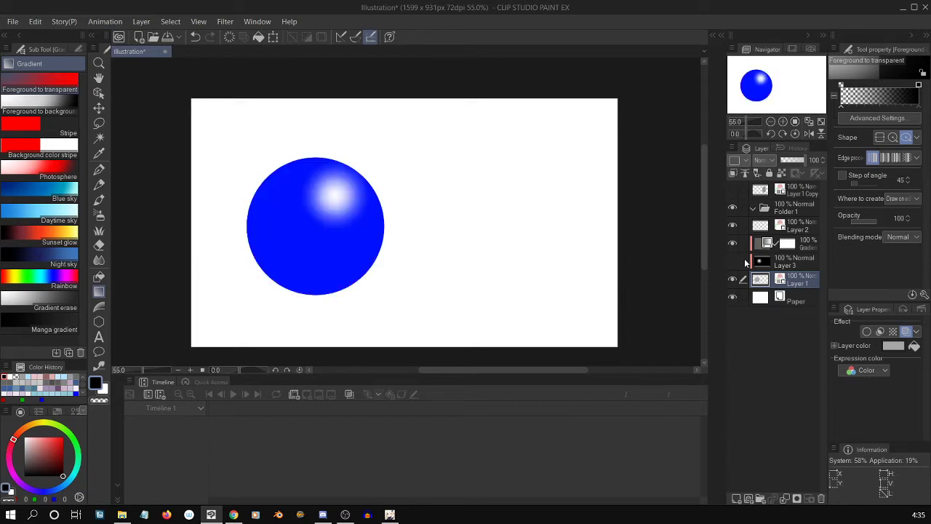
left_click(735, 261)
left_click(736, 261)
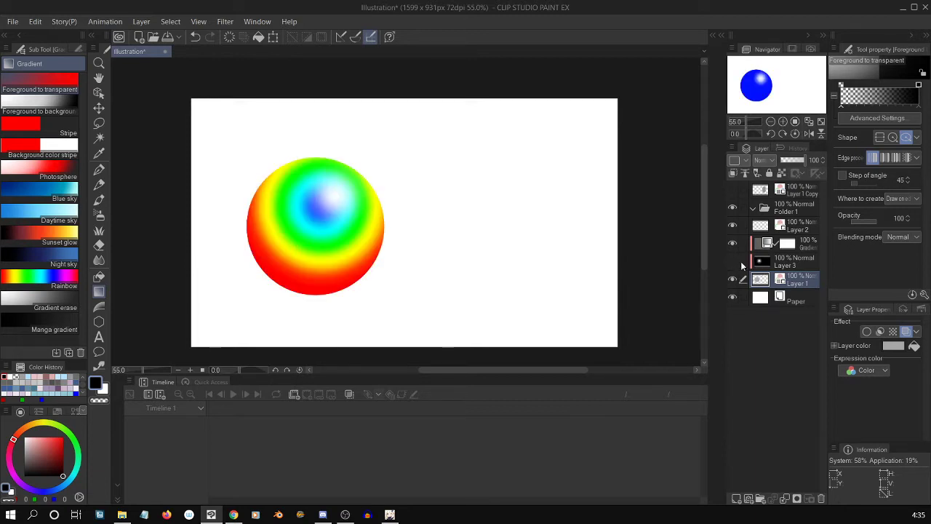
left_click(736, 262)
left_click(736, 262)
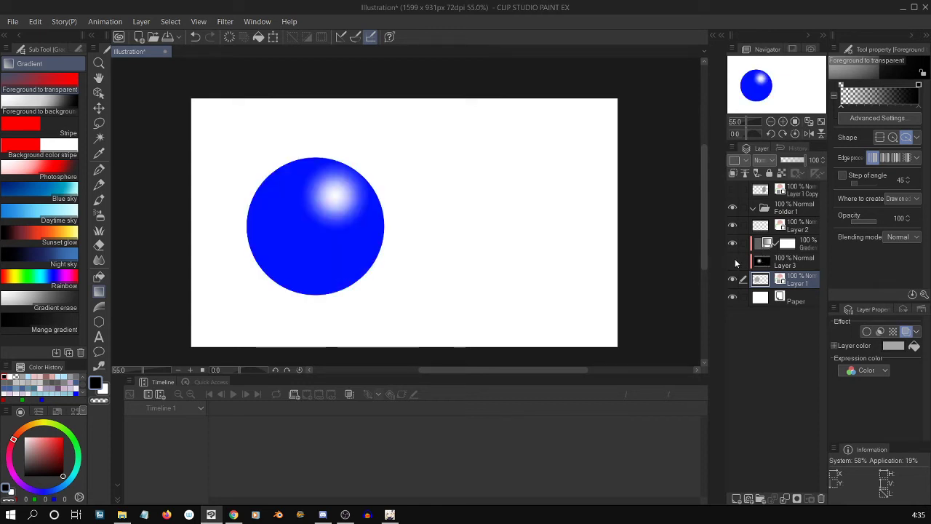
left_click(733, 261)
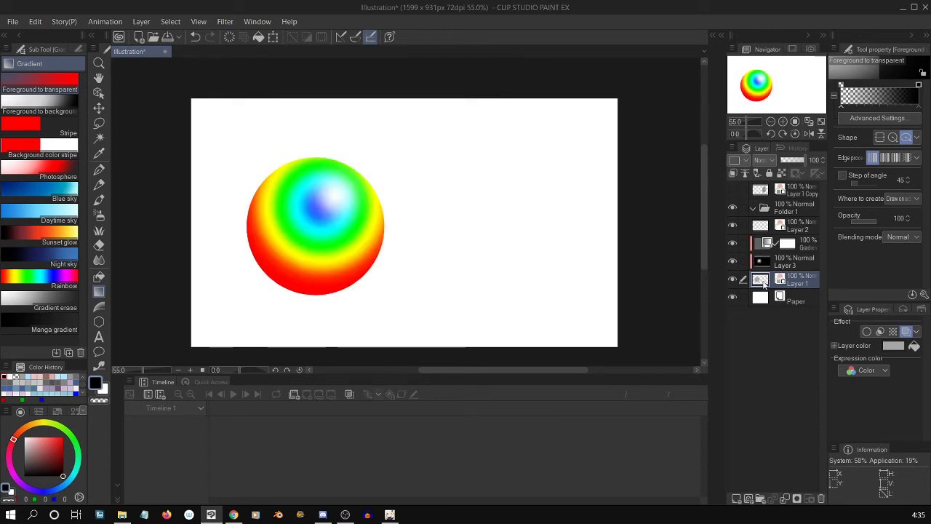
left_click(733, 279)
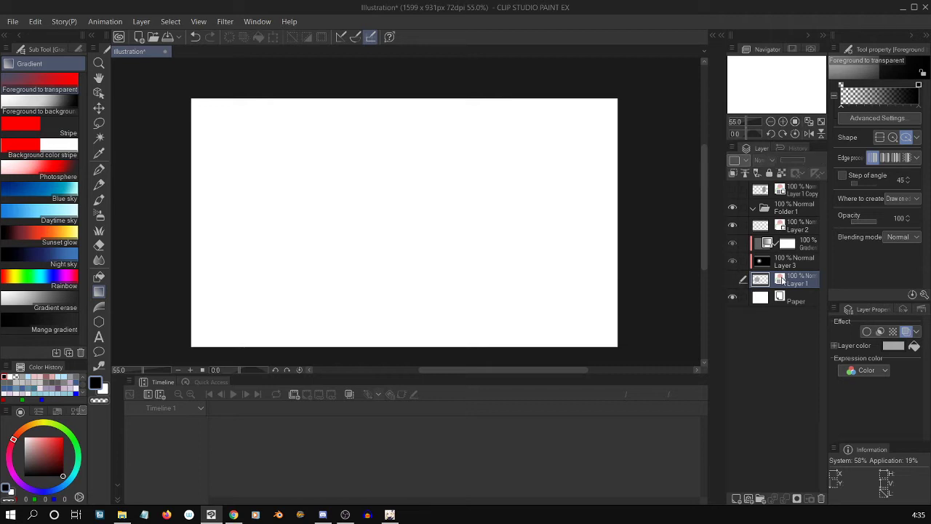
left_click(733, 279)
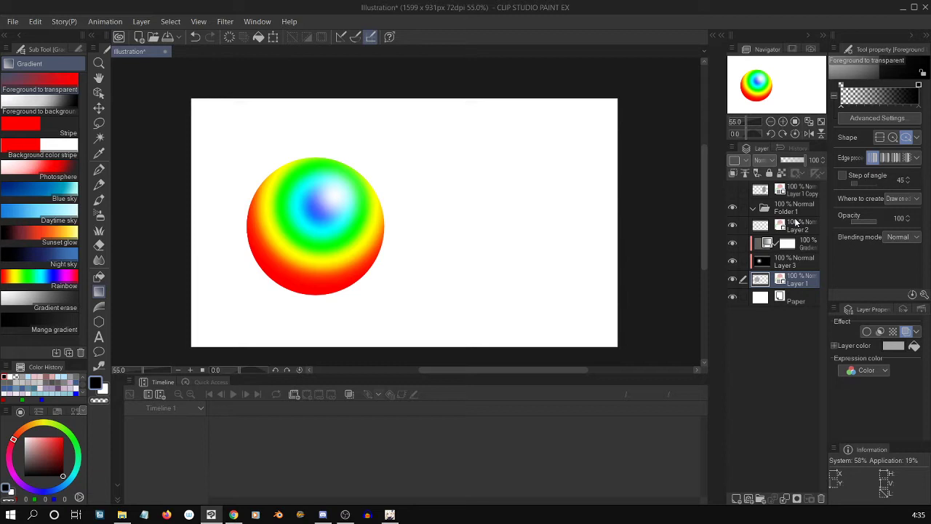
Unclip the gradient map layer and move Layer 2, the gradient map, Layer 3 and Layer 1 into Folder 1.
right_click(761, 244)
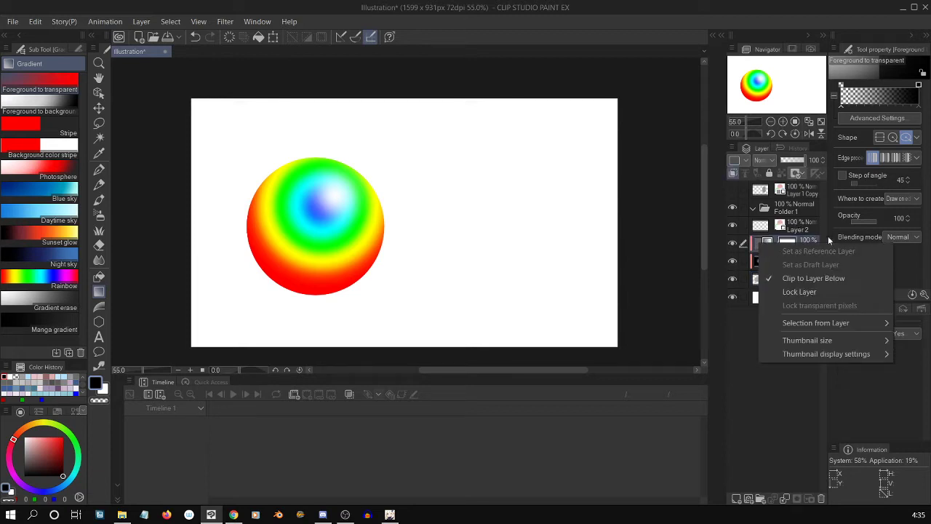
left_click(807, 278)
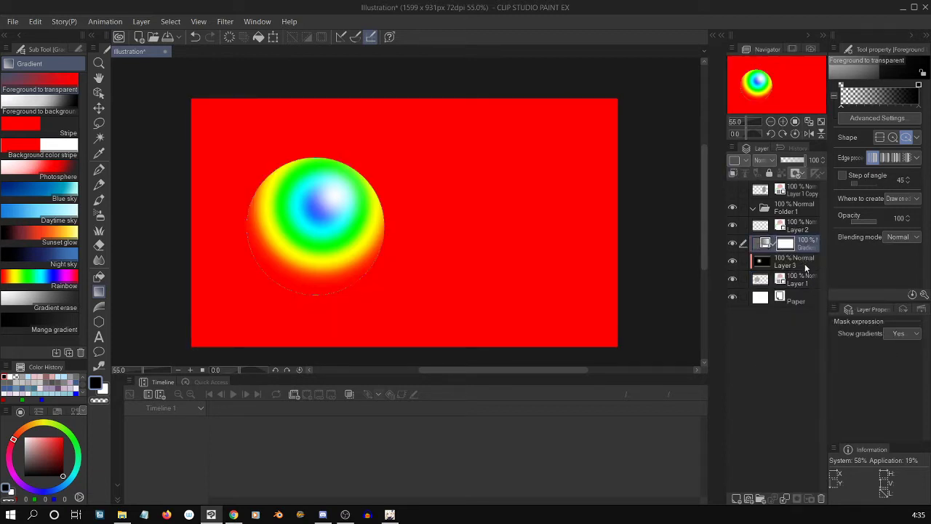
left_click(800, 281)
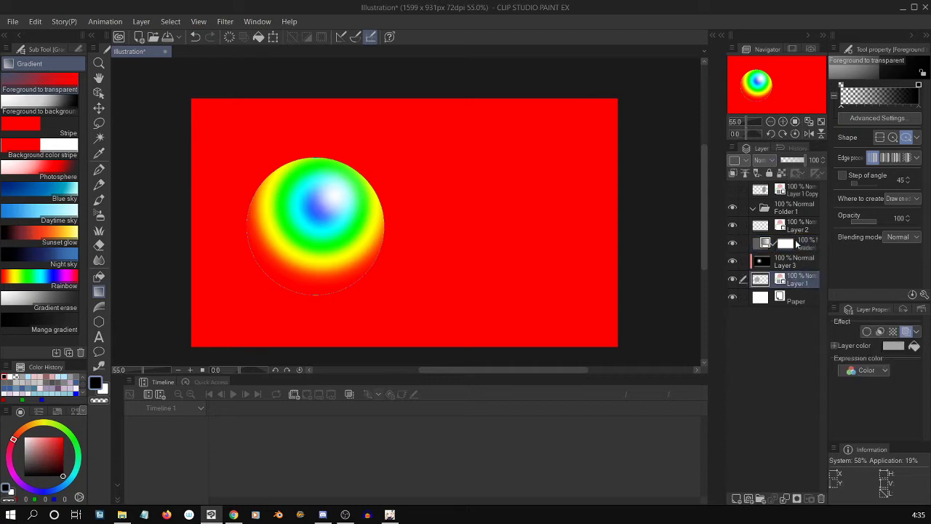
left_click(798, 245, "shift")
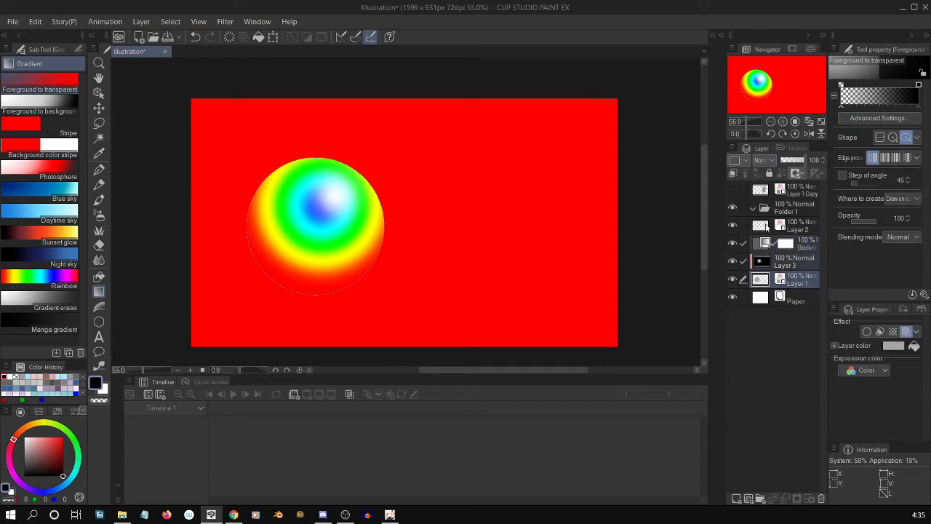
left_click(765, 227, "shift")
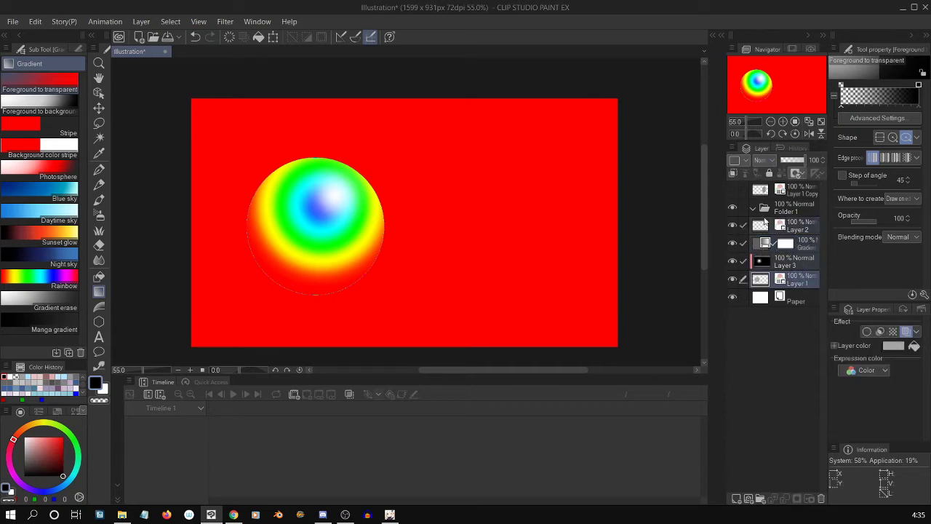
left_click_drag(765, 227, 769, 210)
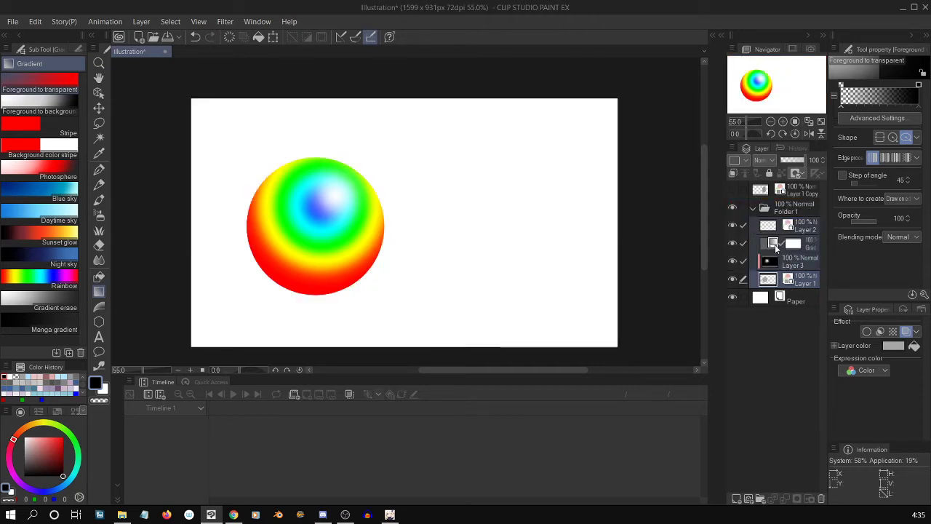
Transform Layer 3 at a scale ratio of 110, shifting its radial gradient slightly toward the sphere's lower right.
left_click(763, 245)
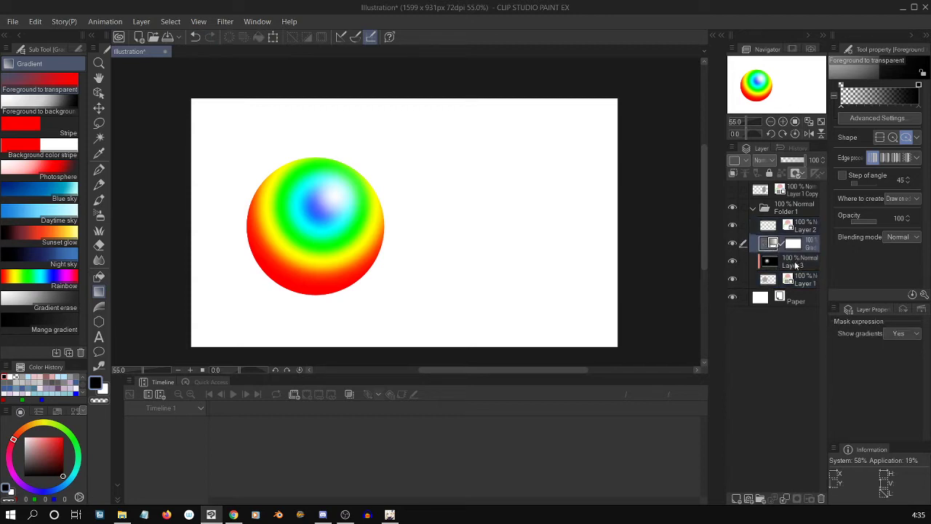
left_click(793, 262)
key("ctrl+t")
left_click_drag(401, 260, 429, 286)
left_click_drag(638, 216, 616, 244)
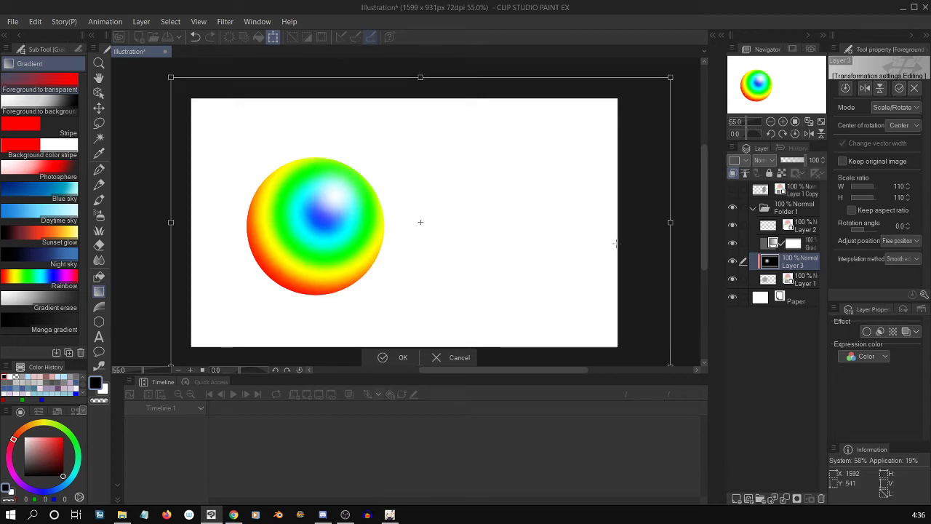
key("Return")
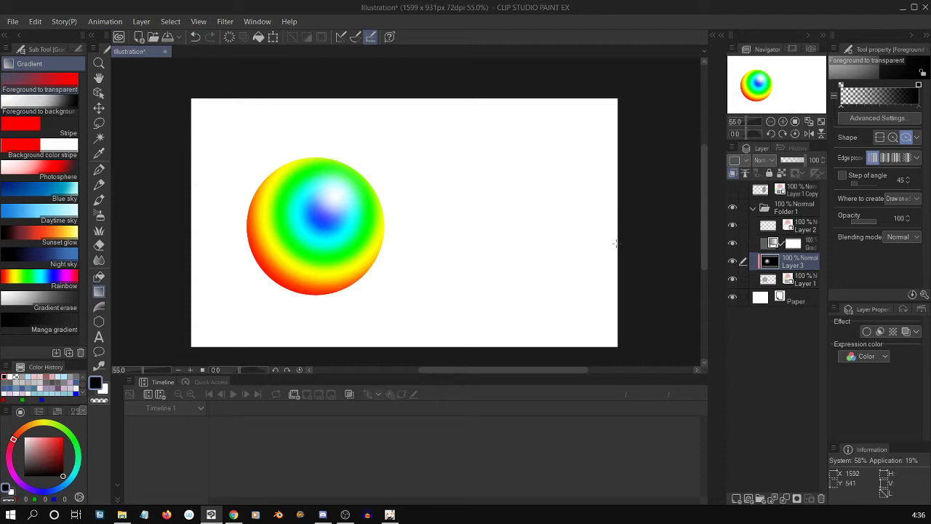
left_click(805, 226)
left_click(805, 247)
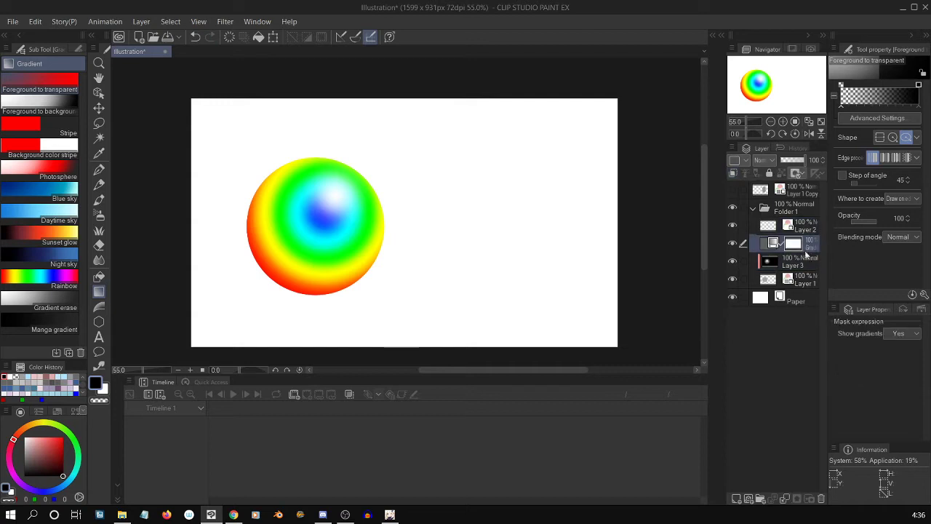
left_click(803, 263)
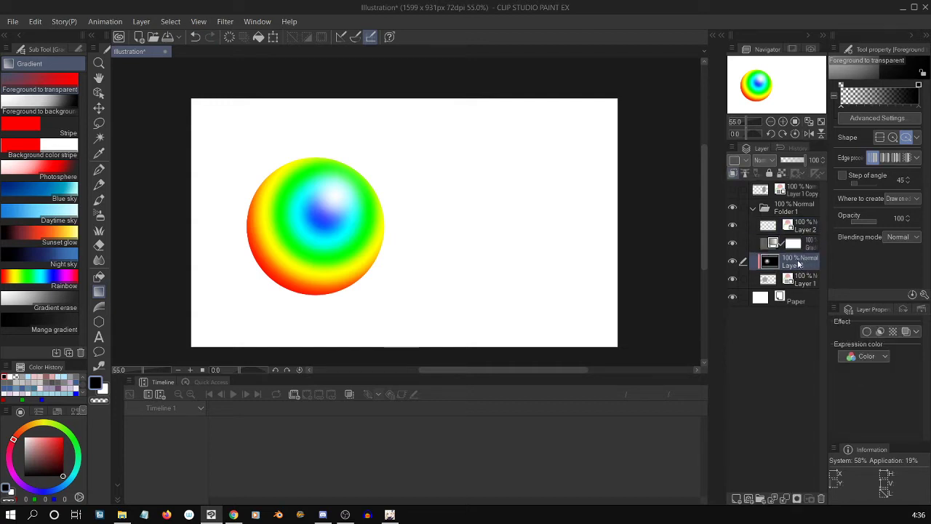
left_click(763, 246)
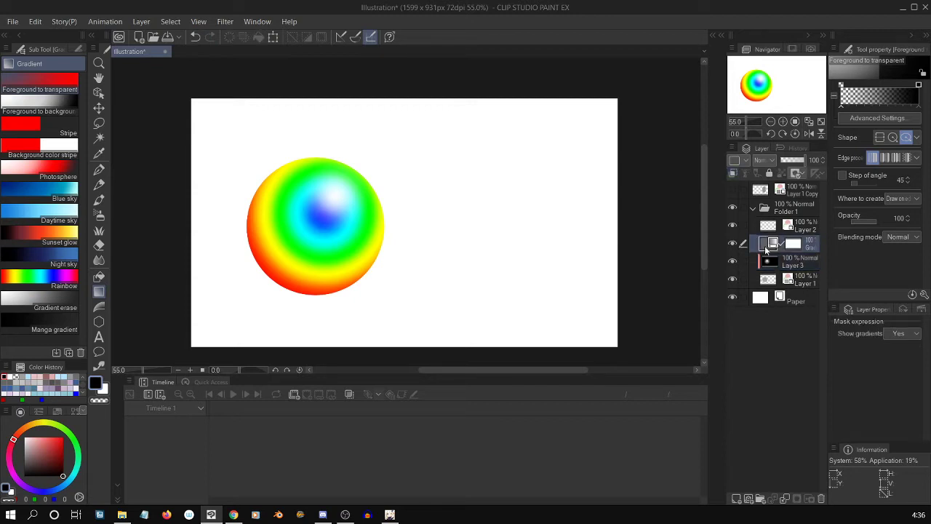
left_click(778, 281)
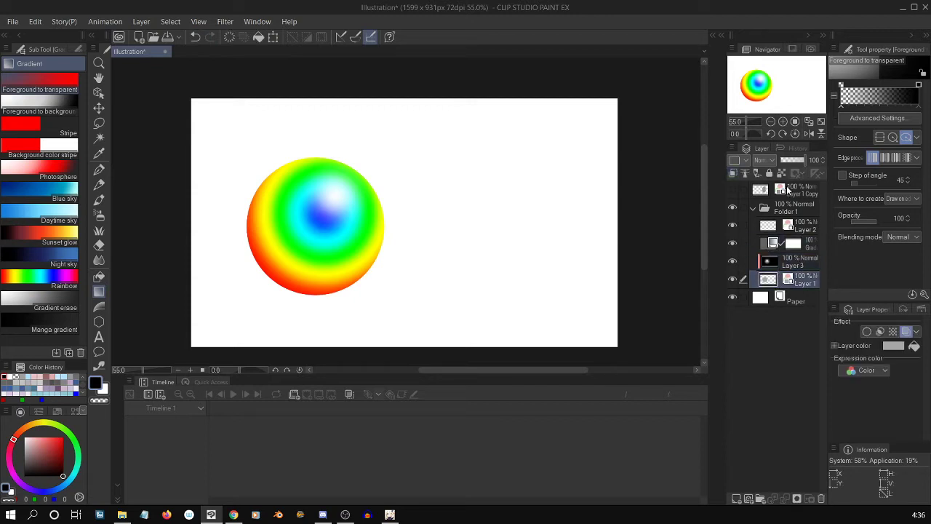
Show Layer 1 Copy and move it into Folder 1 directly below Layer 1.
left_click(788, 190)
left_click(732, 190)
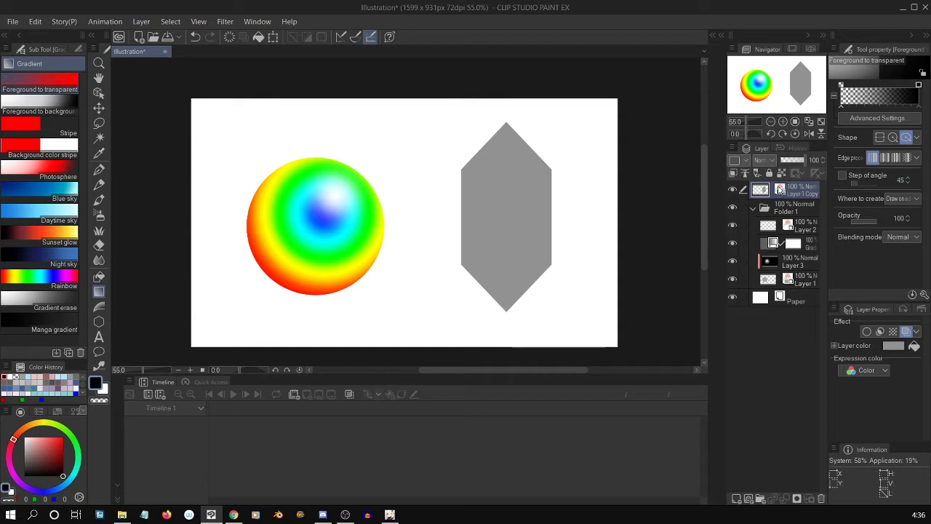
left_click_drag(772, 195, 777, 270)
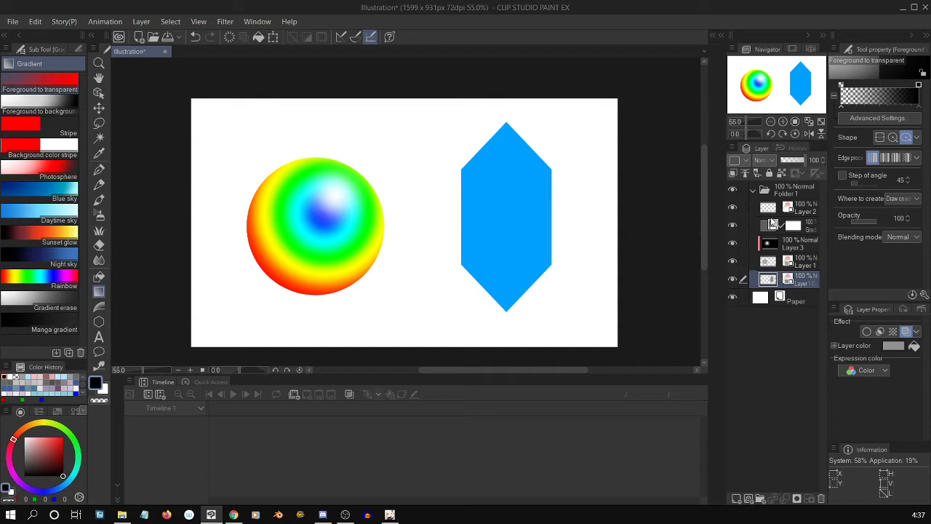
left_click(773, 190)
Reposition the hexagon on Layer 1 Copy slightly lower on the canvas with the Object tool.
left_click(773, 281)
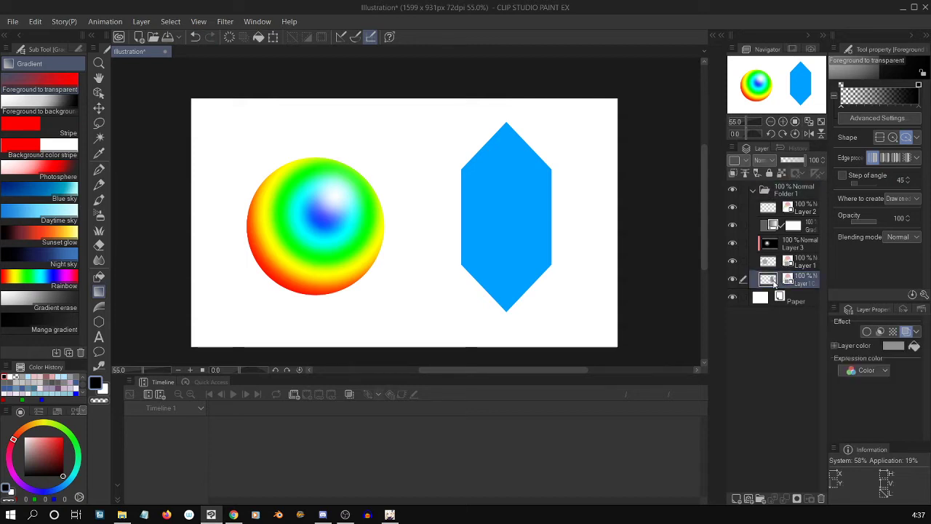
left_click_drag(515, 224, 522, 248)
key("ctrl+z")
key("b")
key("o")
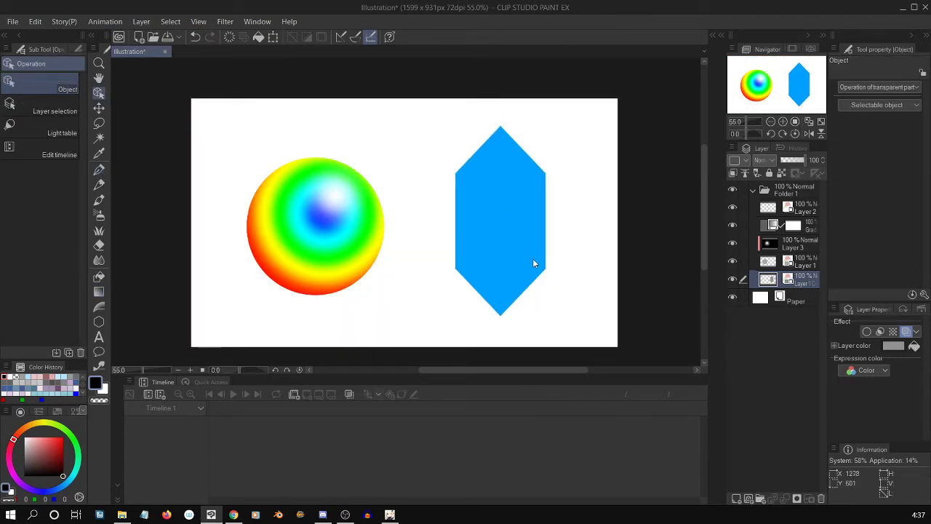
mouse_move(513, 225)
left_mouse_down()
mouse_move(498, 243)
mouse_move(521, 237)
left_mouse_up()
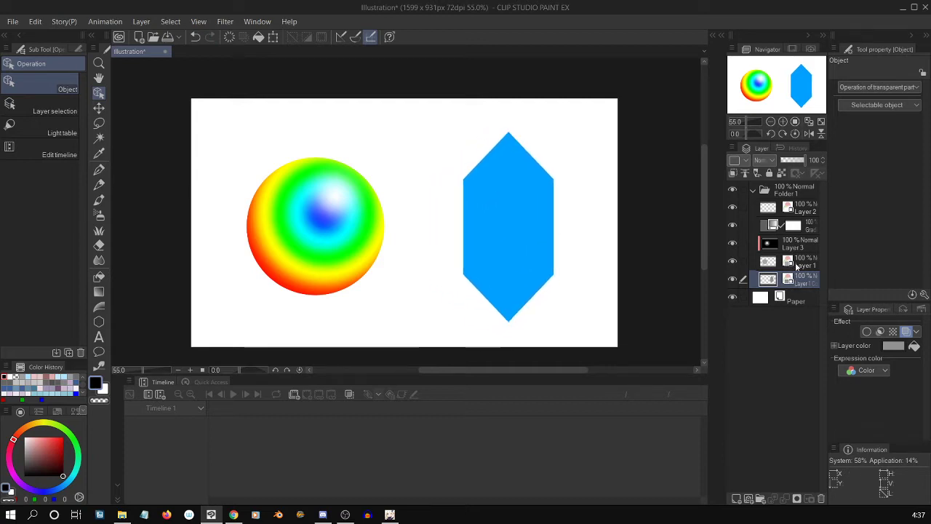
Clip the gradient map layer in Folder 1 to the layer below.
right_click(788, 228)
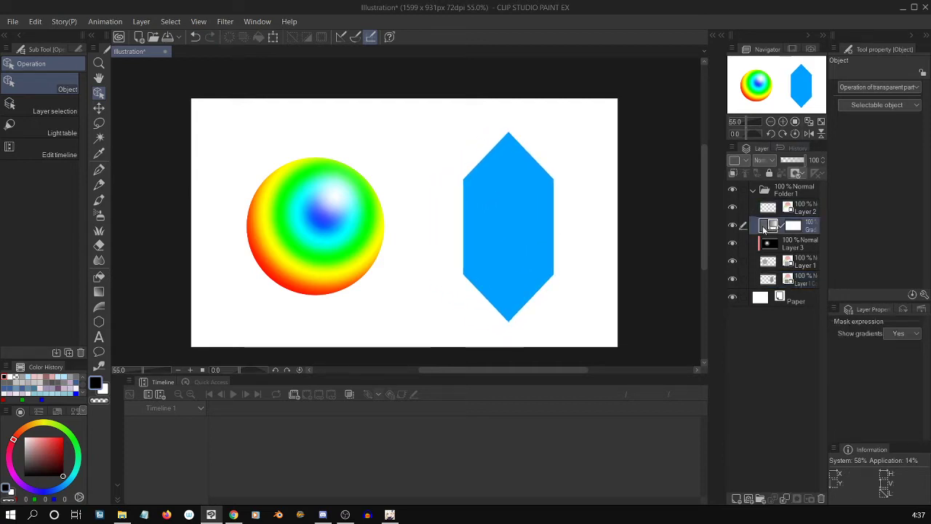
left_click(834, 261)
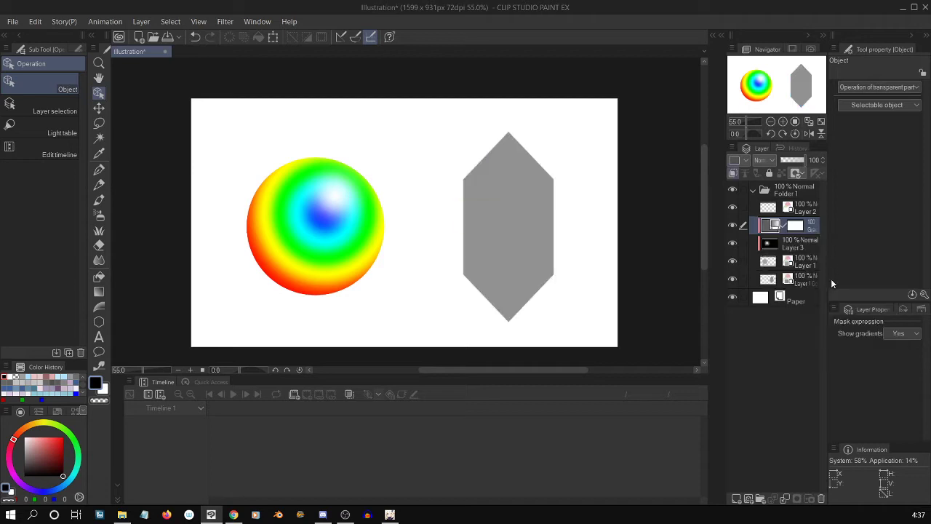
Turn off clipping to the layer below for the gradient map layer in Folder 1.
left_click(773, 265)
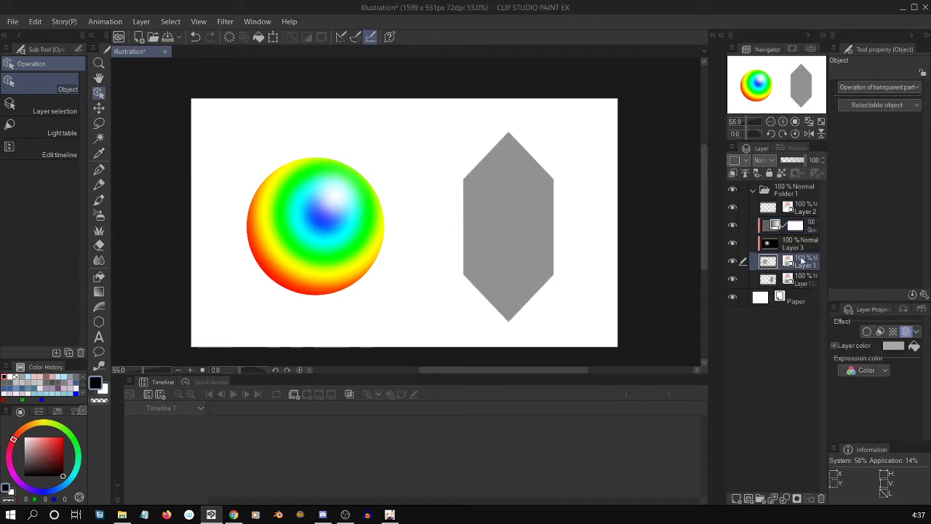
left_click(769, 232)
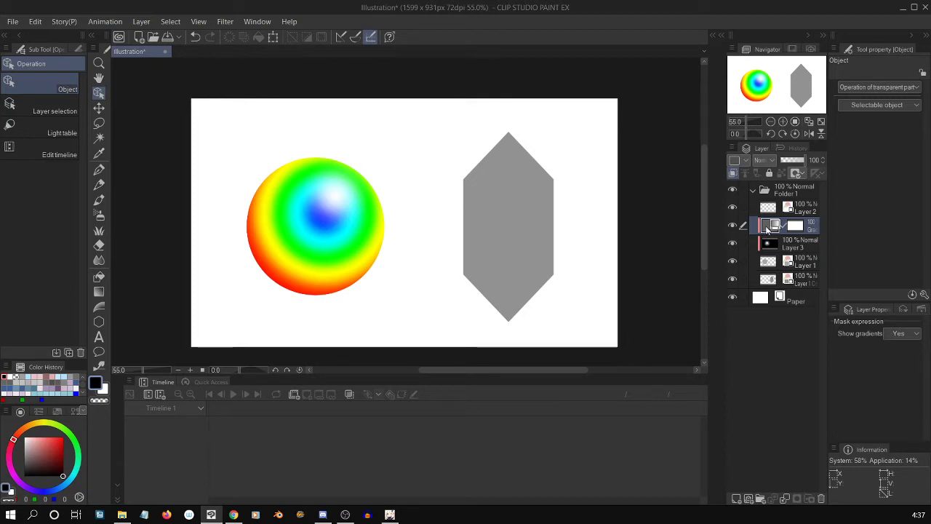
right_click(766, 225)
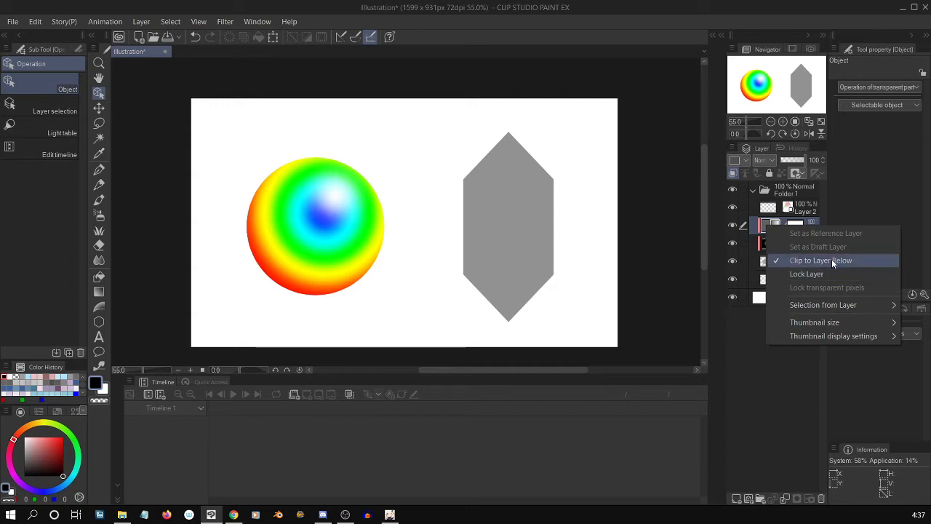
left_click(834, 260)
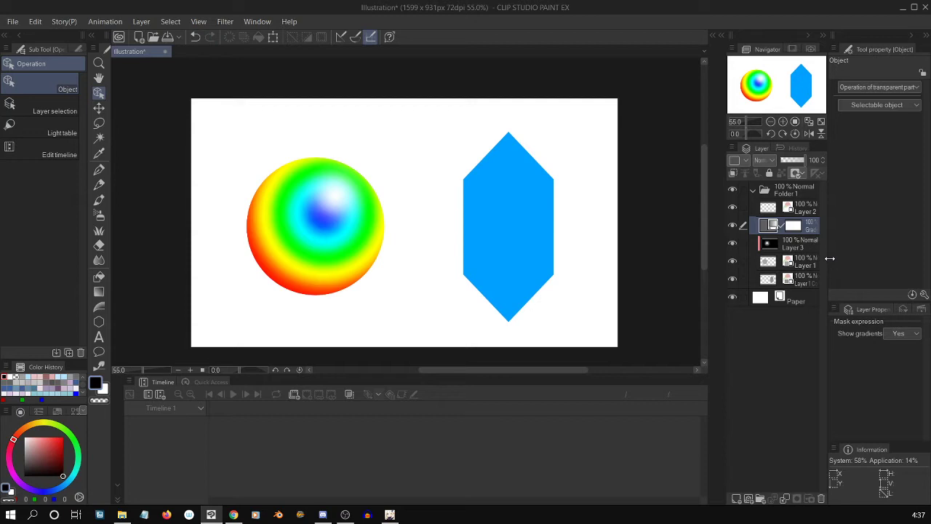
Move Layer 1 Copy out of Folder 1 and place it directly above the folder in the layer stack.
left_click(790, 247)
left_click(794, 265)
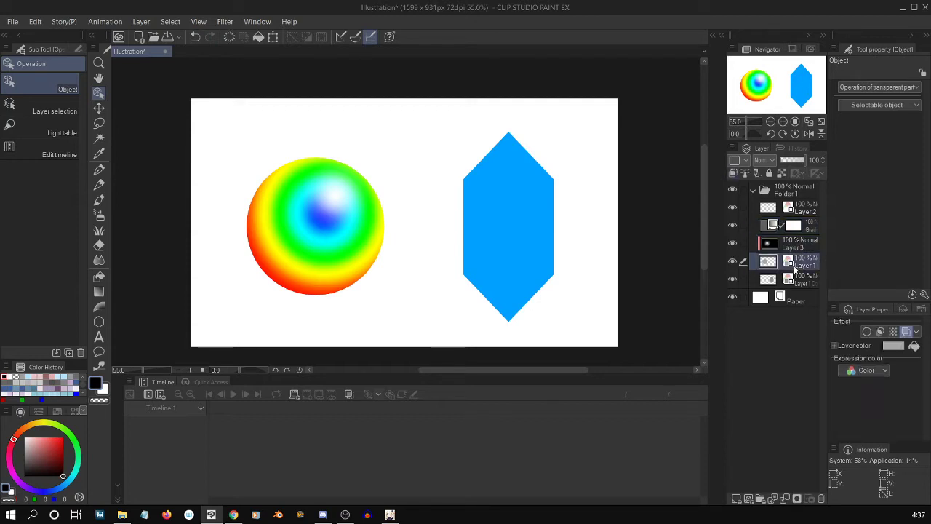
left_click(795, 279)
left_click(795, 264)
left_click(792, 248)
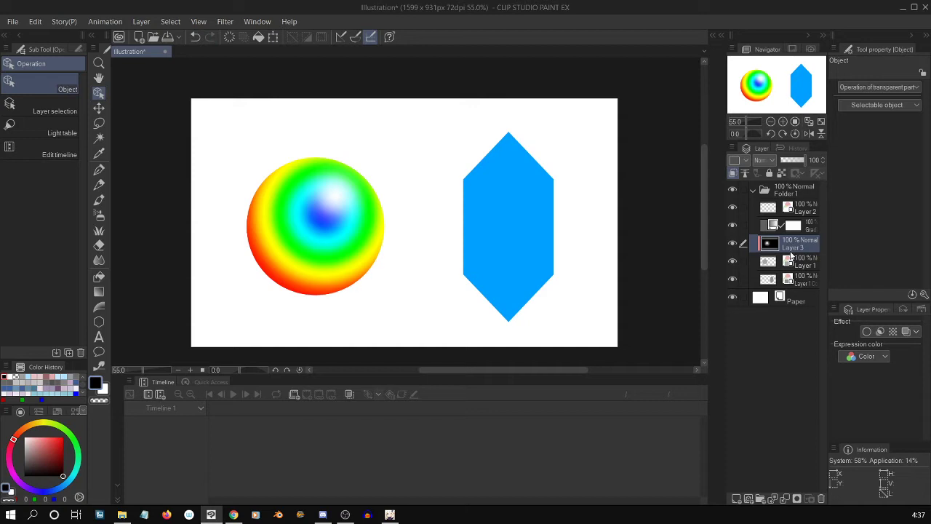
left_click(793, 263)
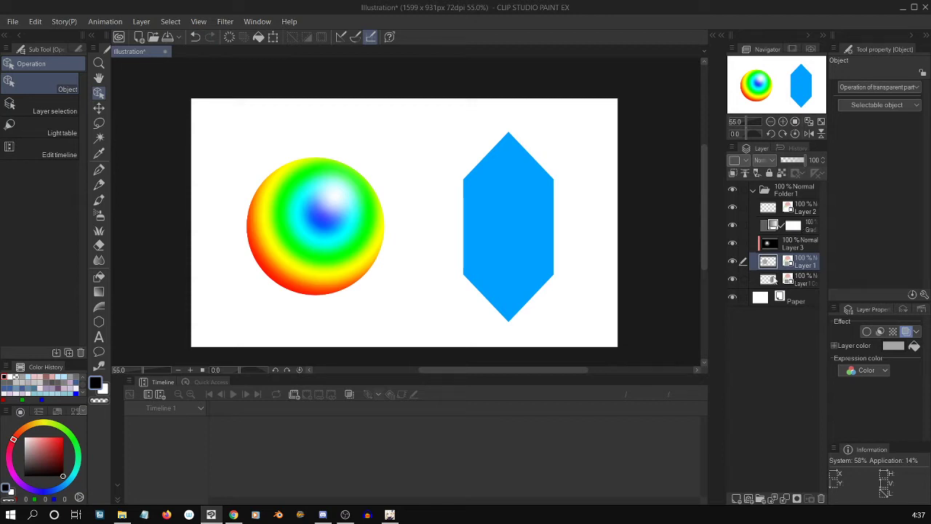
left_click_drag(793, 280, 786, 189)
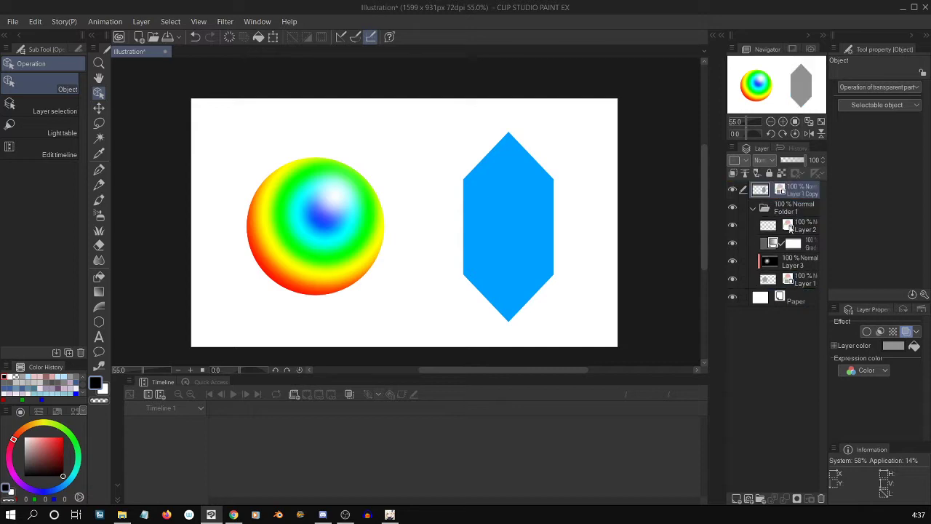
left_click(792, 211)
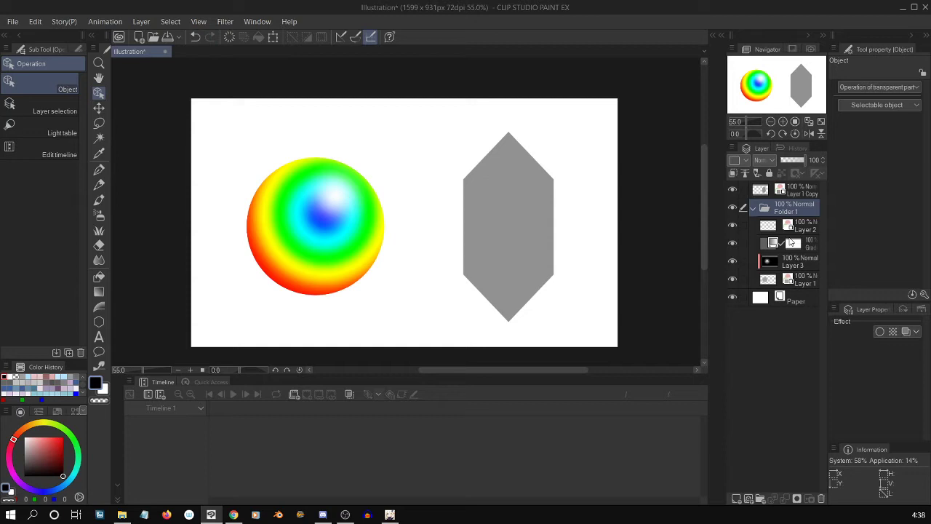
Examine the available correction layer types and the gradient map layer's gradient settings without changing them.
left_click(773, 243)
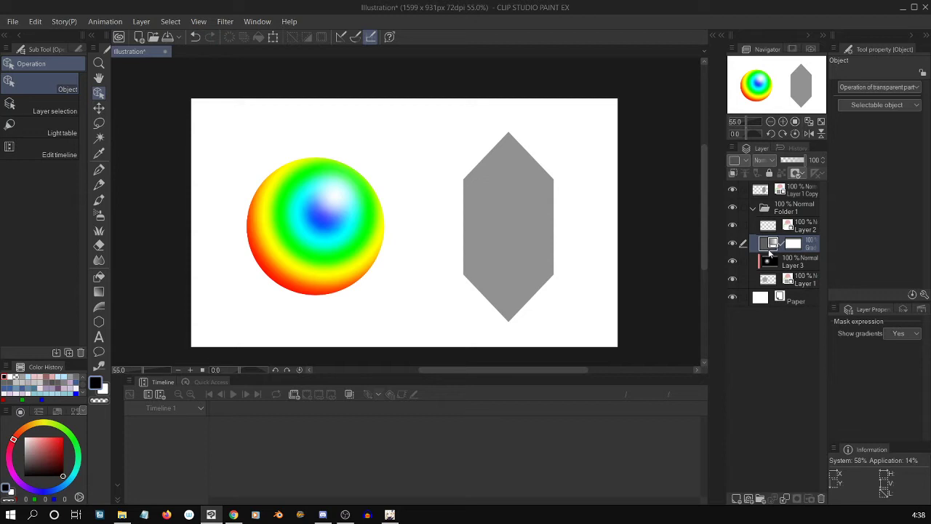
left_click(774, 263)
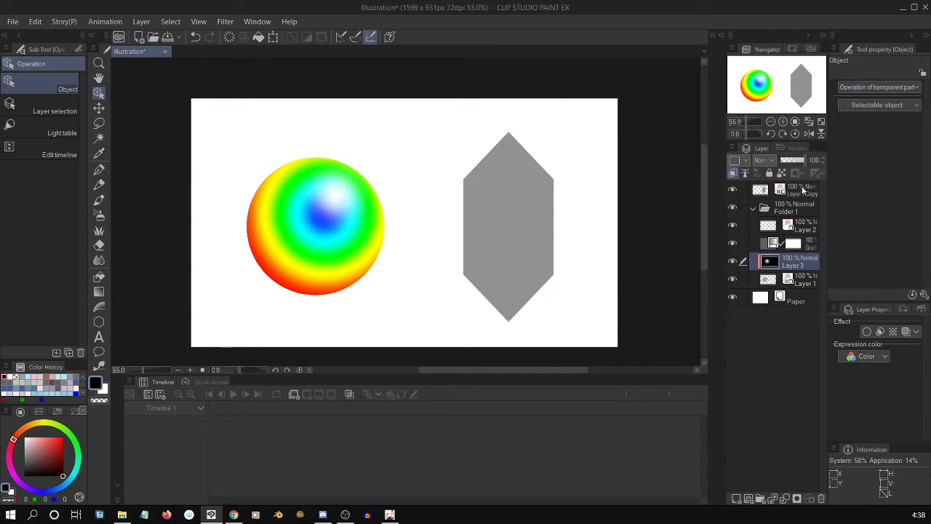
left_click(141, 21)
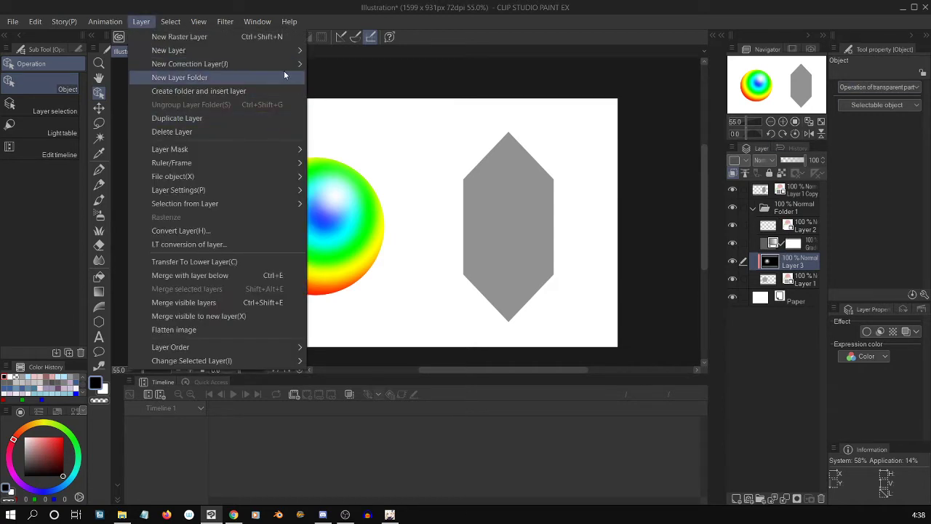
mouse_move(283, 64)
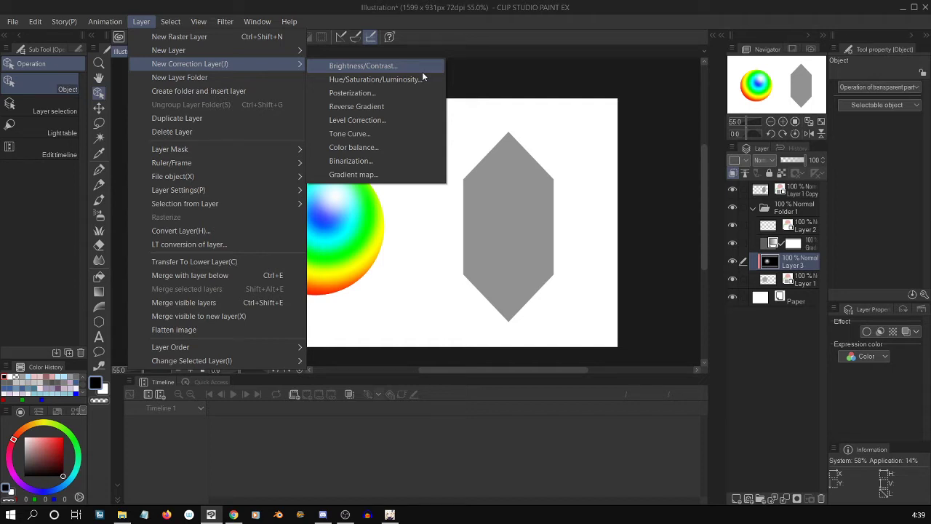
left_click(629, 304)
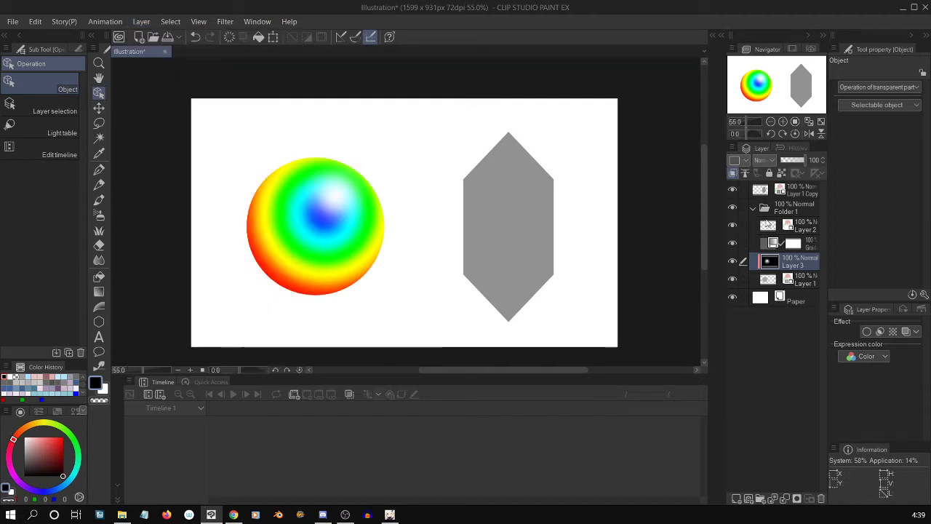
double_click(764, 243)
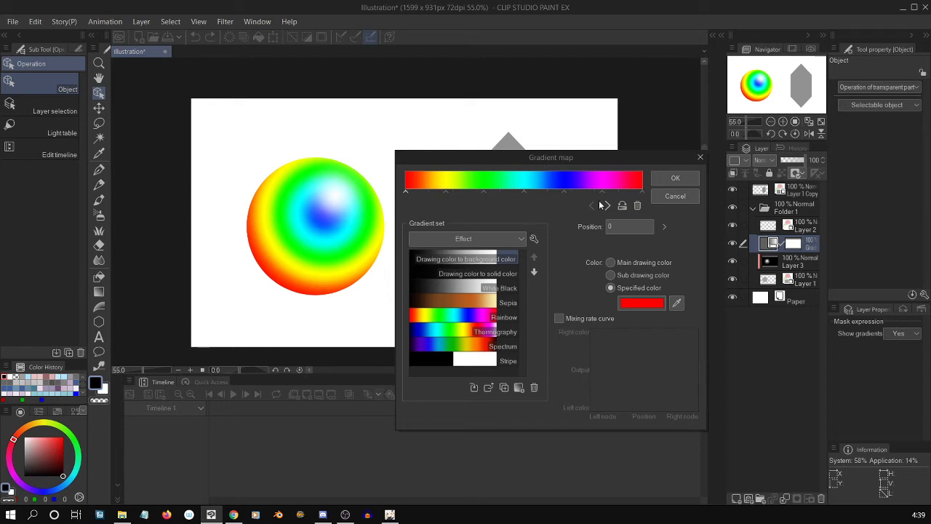
left_click(684, 202)
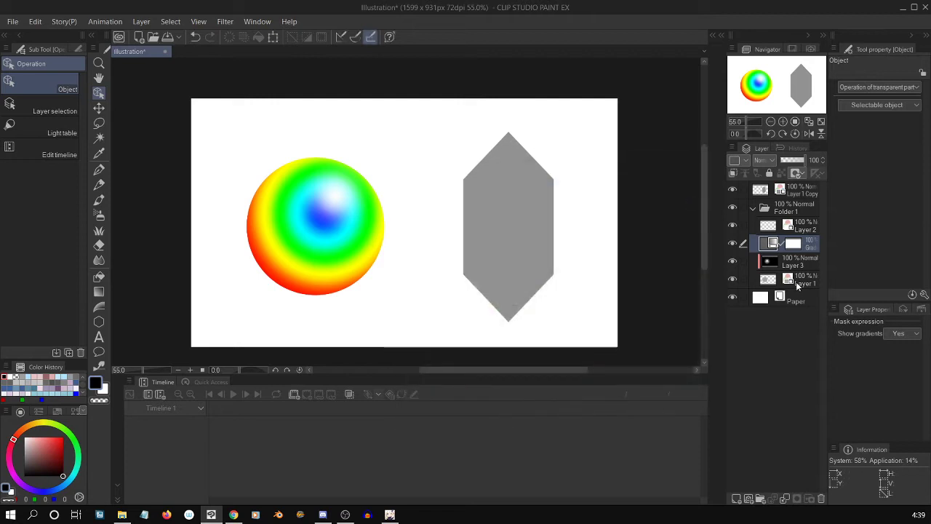
left_click(795, 250)
left_click(142, 22)
mouse_move(295, 62)
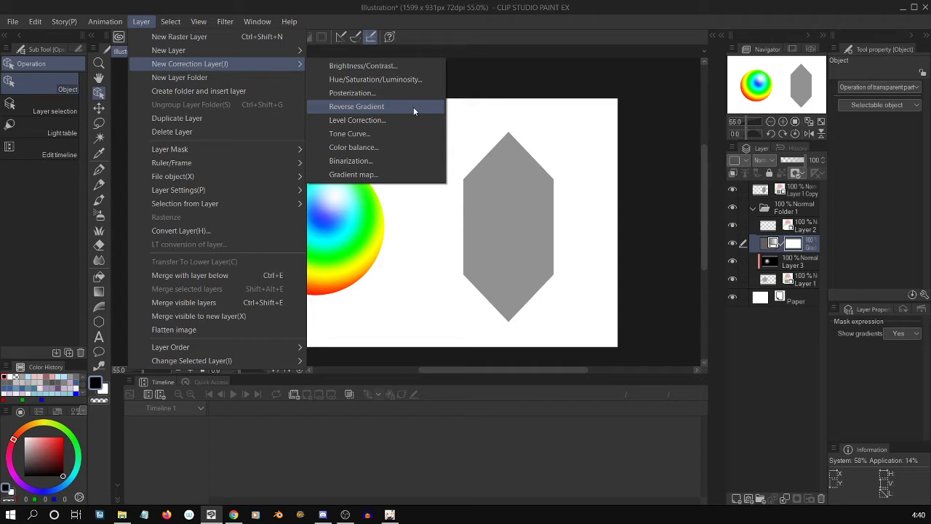
left_click(490, 117)
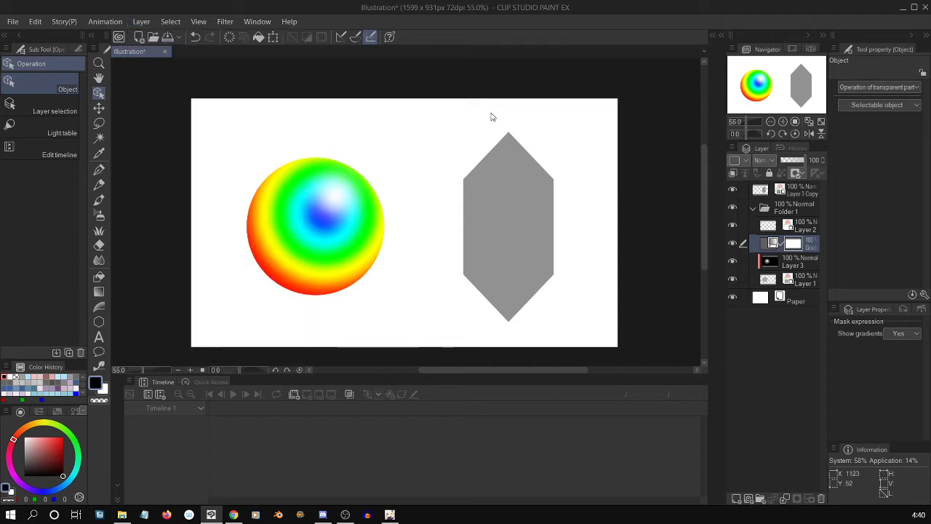
left_click(772, 248)
double_click(771, 247)
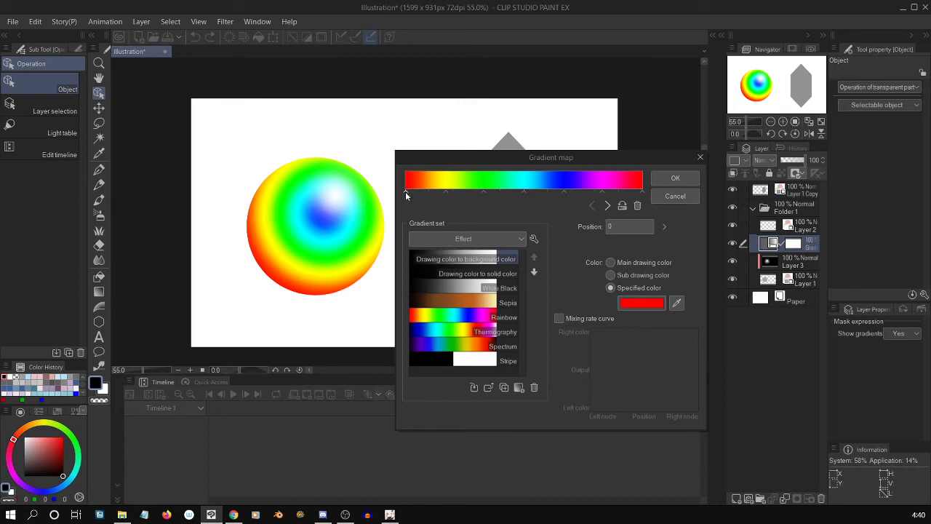
left_click(680, 197)
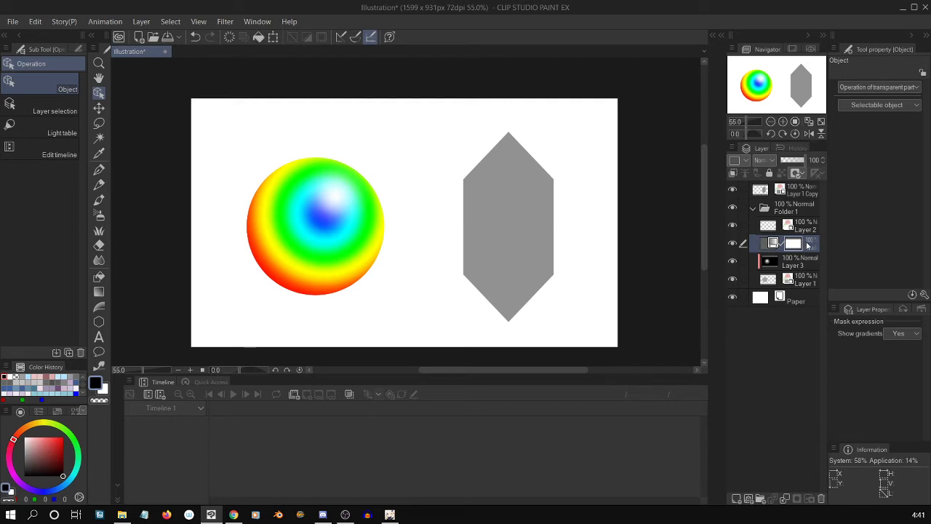
Add a Tone Curve correction layer above the gradient map, inverting the RGB curve to run from output 255 at input 0 to output 0 at input 255.
left_click(141, 21)
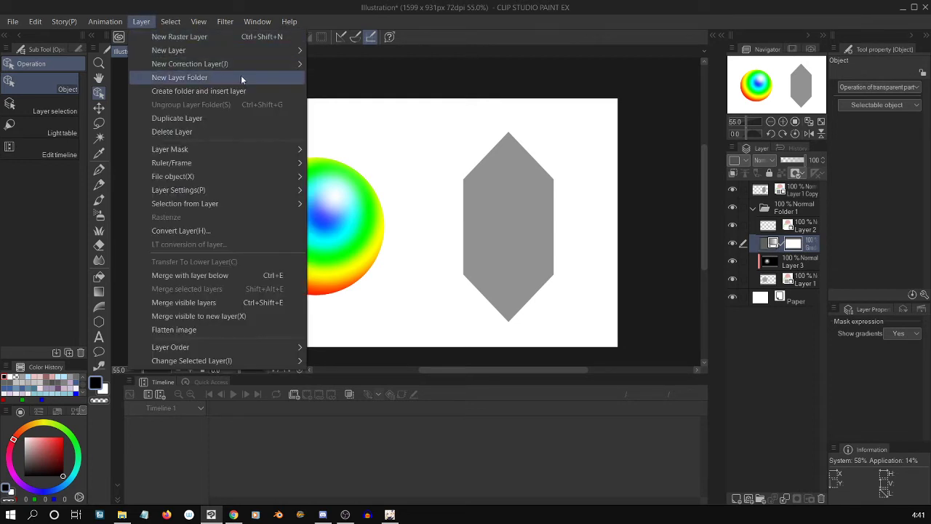
mouse_move(245, 67)
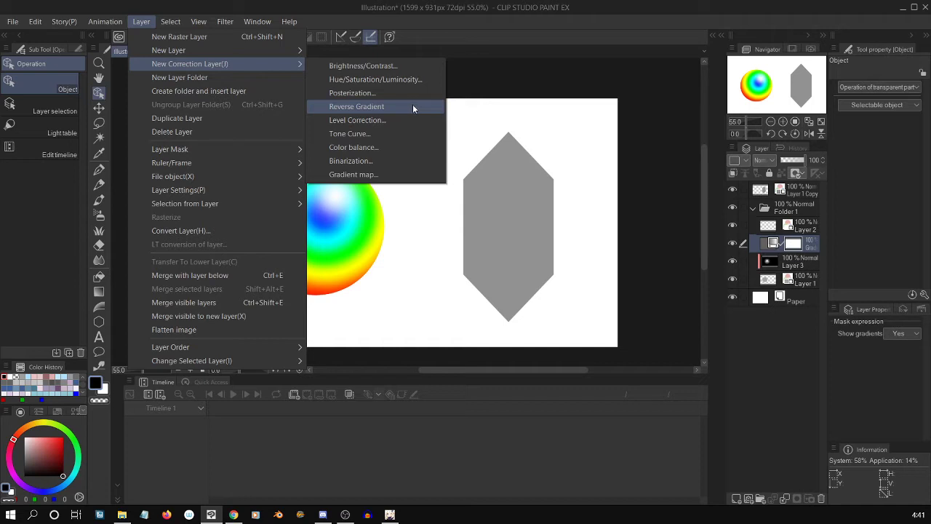
left_click(417, 134)
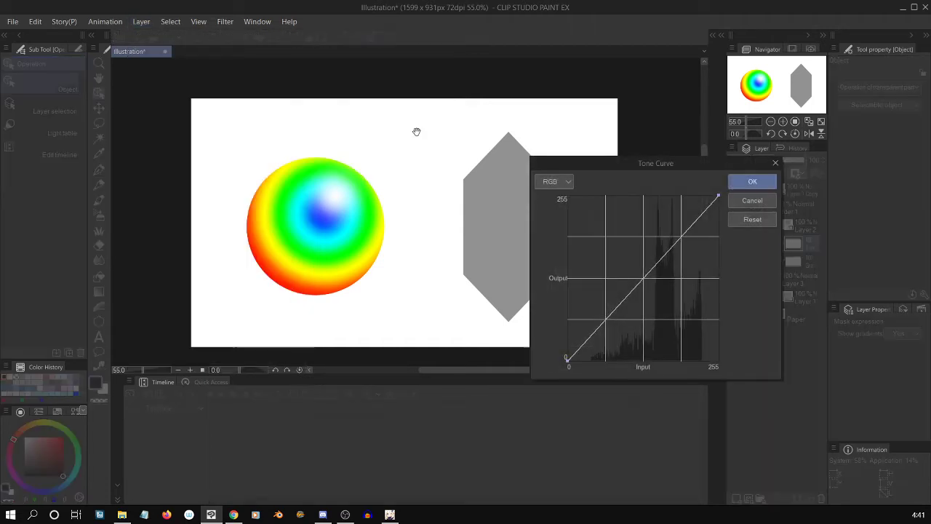
left_click_drag(566, 359, 560, 183)
left_click_drag(722, 199, 723, 412)
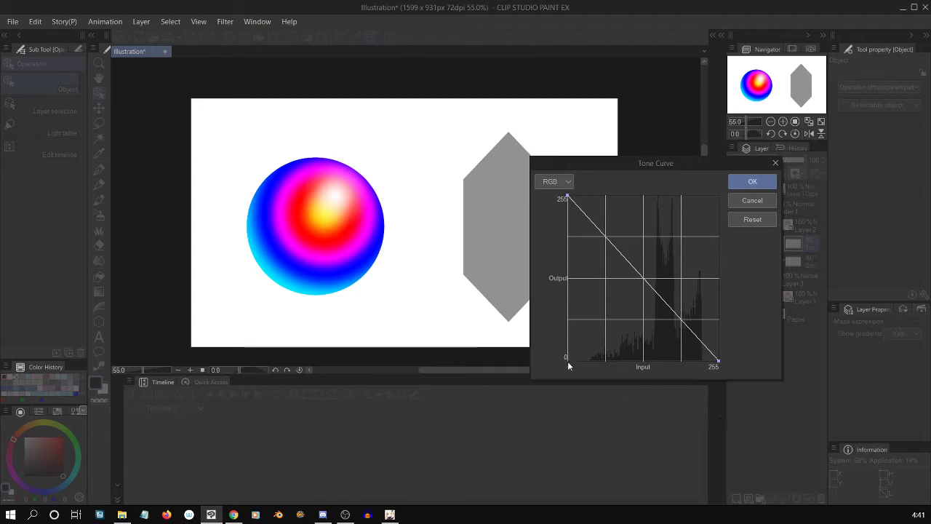
left_click_drag(567, 198, 554, 183)
left_click(753, 182)
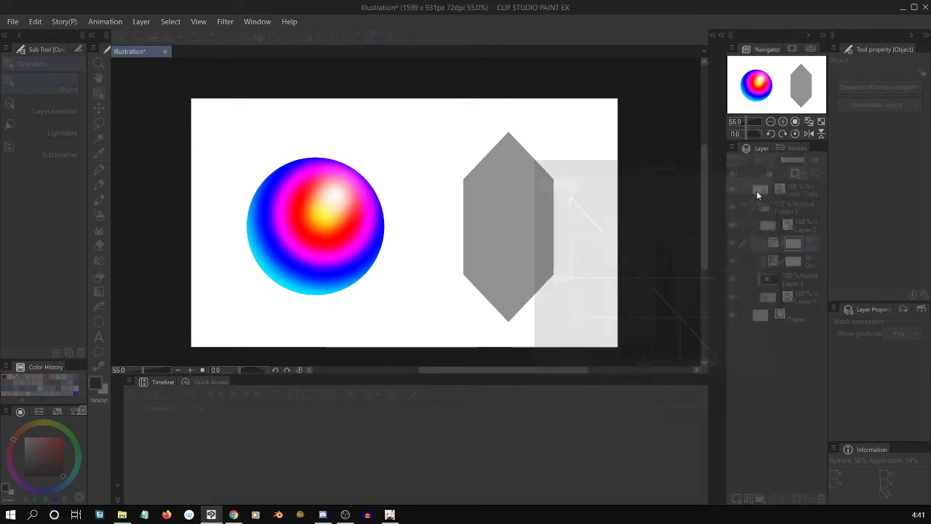
Hide the Tone Curve layer and add a Reverse Gradient correction layer above it.
left_click(732, 243)
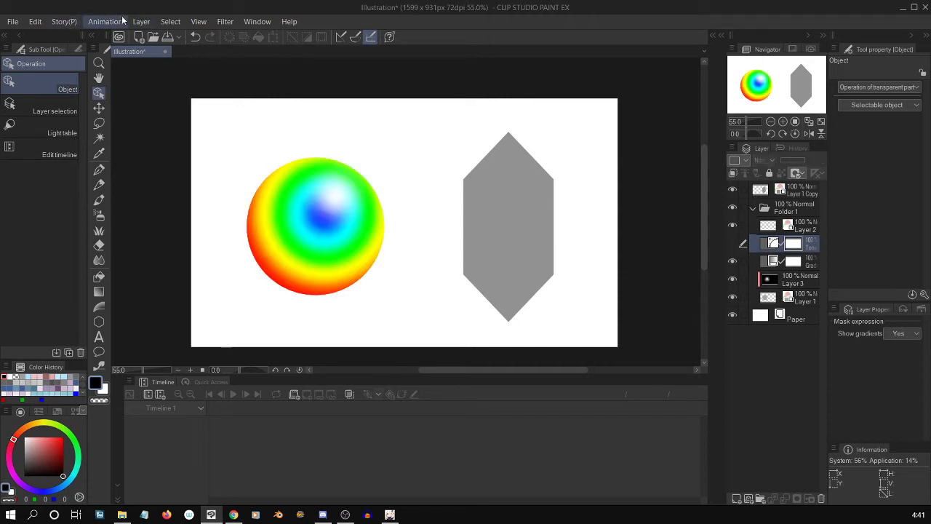
left_click(138, 23)
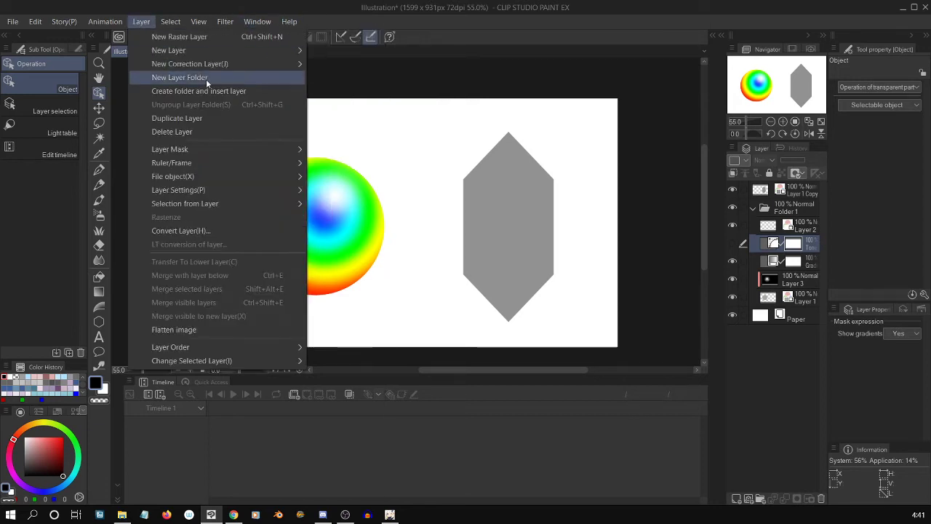
mouse_move(291, 64)
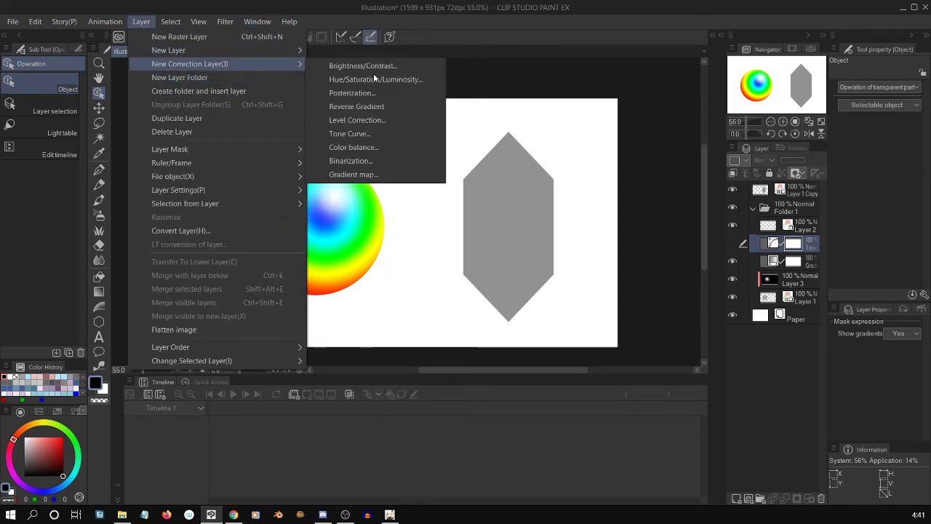
left_click(400, 108)
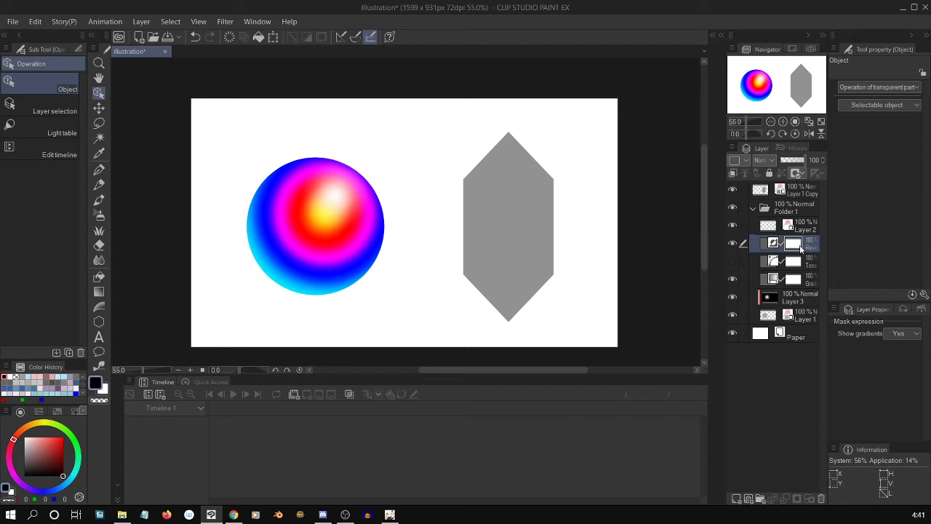
Compare the Reverse Gradient and Tone Curve effects by switching the layers' visibility, leaving both correction layers hidden.
left_click(733, 245)
left_click(733, 245)
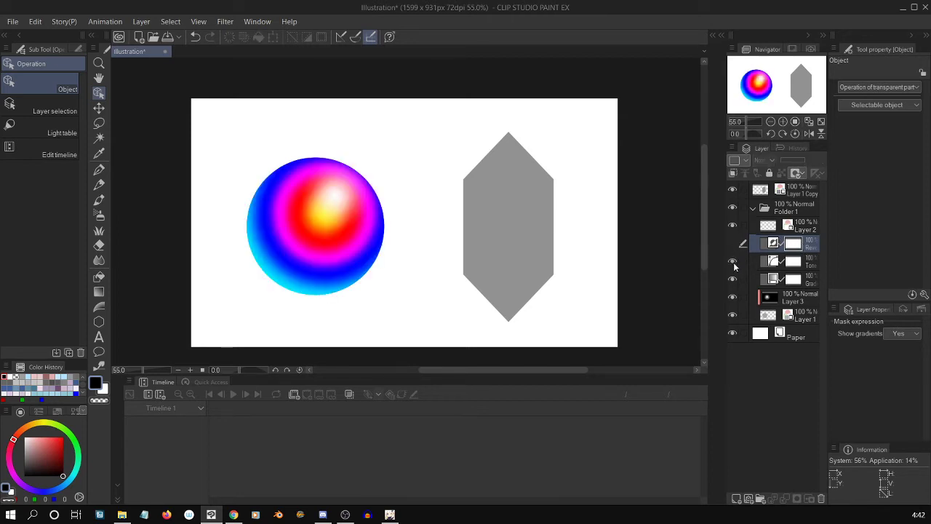
left_click(733, 245)
left_click(732, 244)
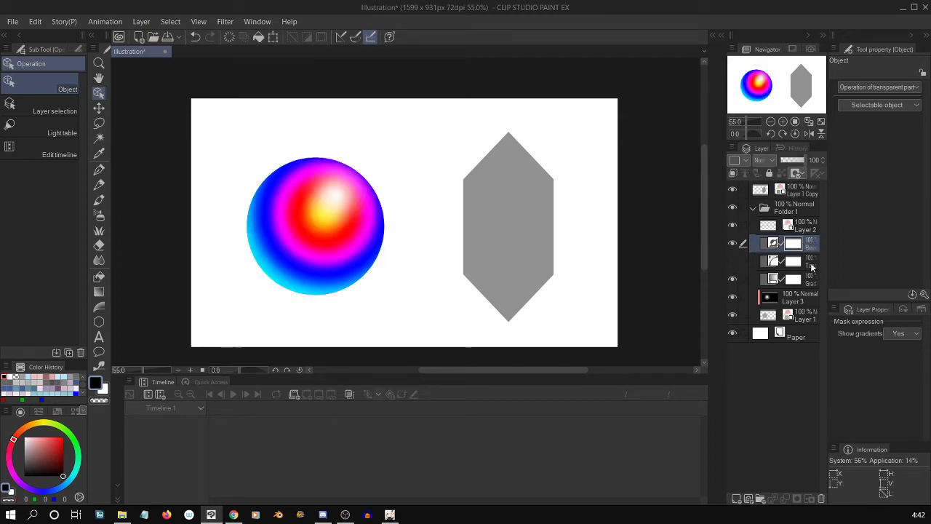
left_click(731, 242)
left_click(731, 243)
left_click(731, 243)
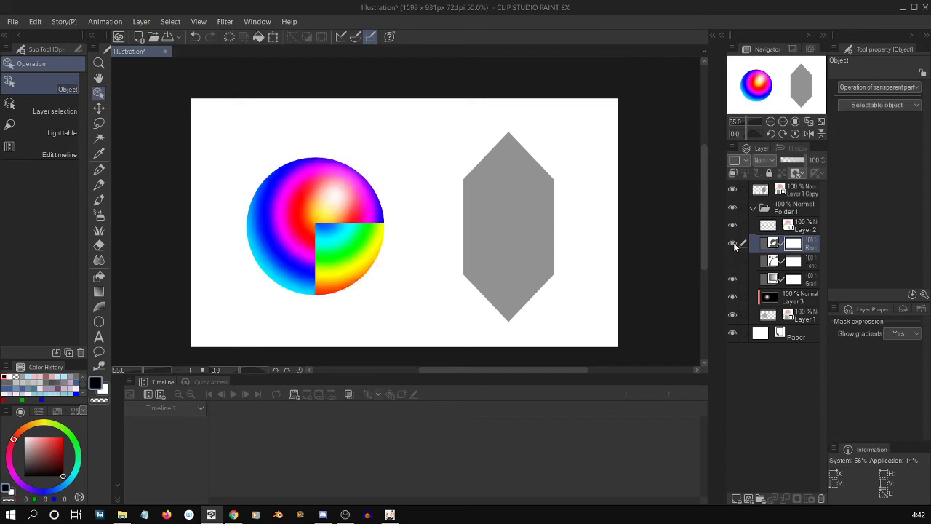
left_click(733, 247)
left_click(733, 248)
left_click(732, 247)
left_click(732, 244)
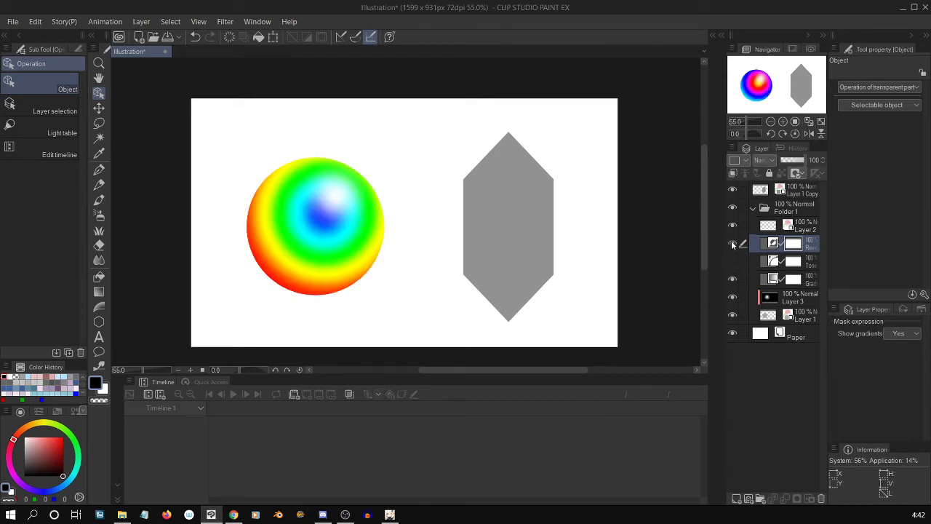
left_click(731, 241)
left_click(732, 262)
left_click(732, 262)
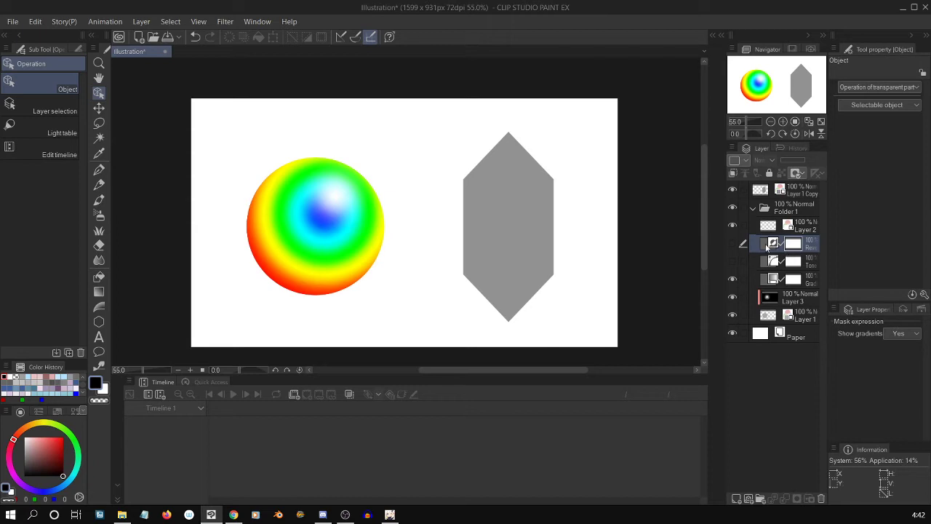
Switch the Reverse Gradient layer's visibility for comparison, leaving it hidden with the Tone Curve layer shown instead.
left_click(768, 246)
left_click(732, 244)
left_click(732, 244)
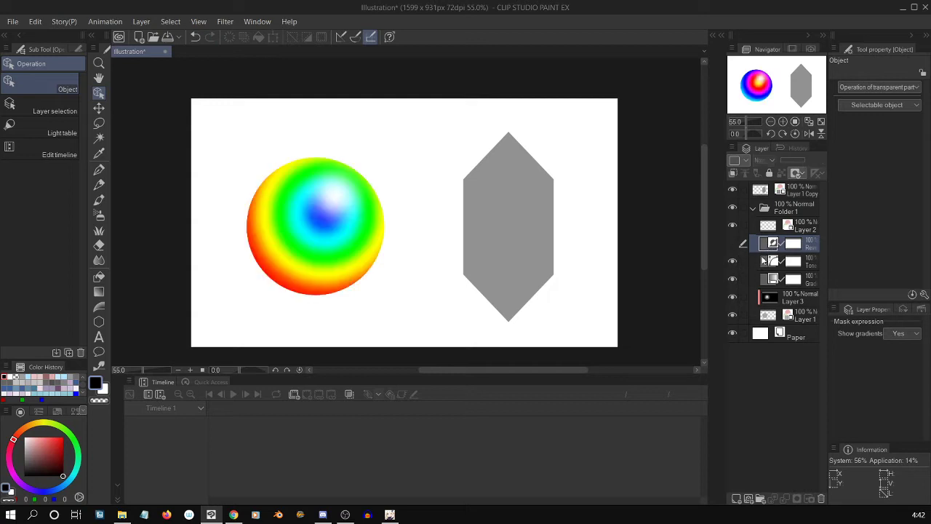
left_click(733, 244)
Try bending the Tone Curve layer's RGB curve upward and downward, then discard the changes and check the layer by toggling its visibility.
double_click(772, 261)
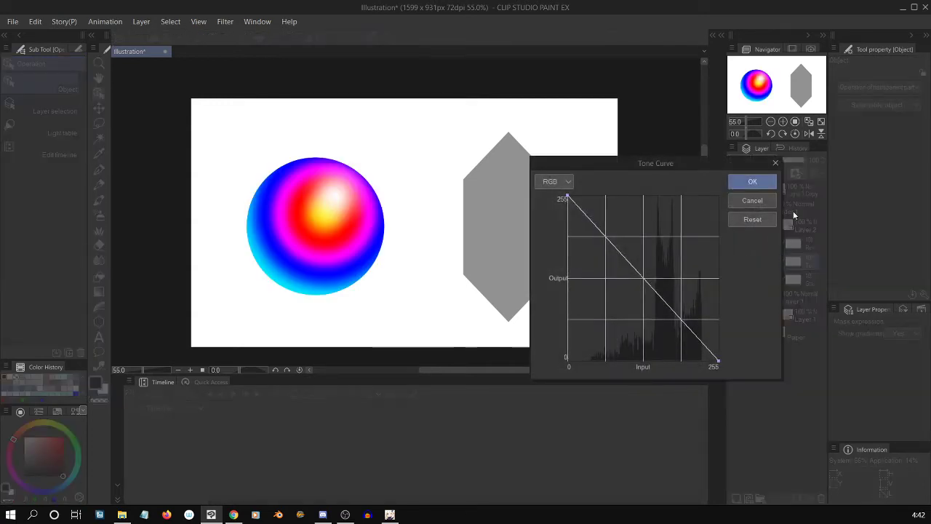
left_click_drag(645, 278, 721, 197)
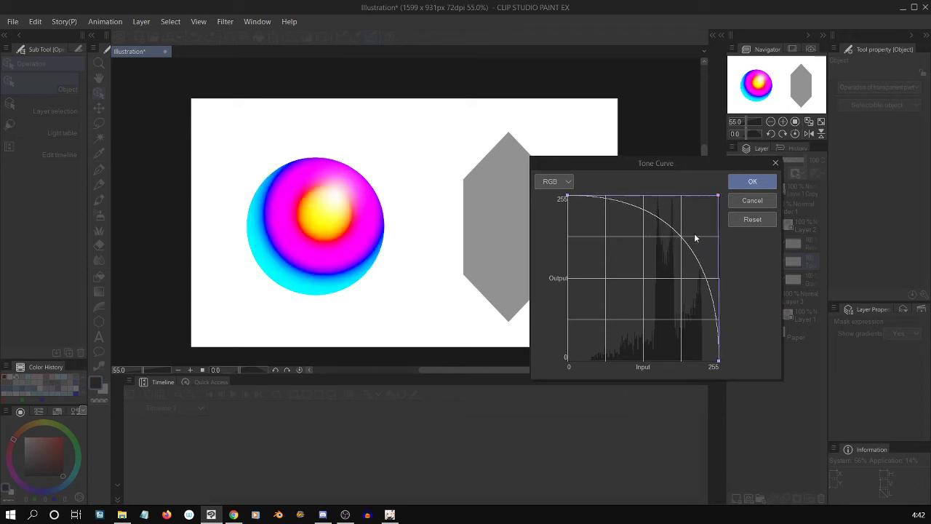
left_click_drag(718, 199, 582, 327)
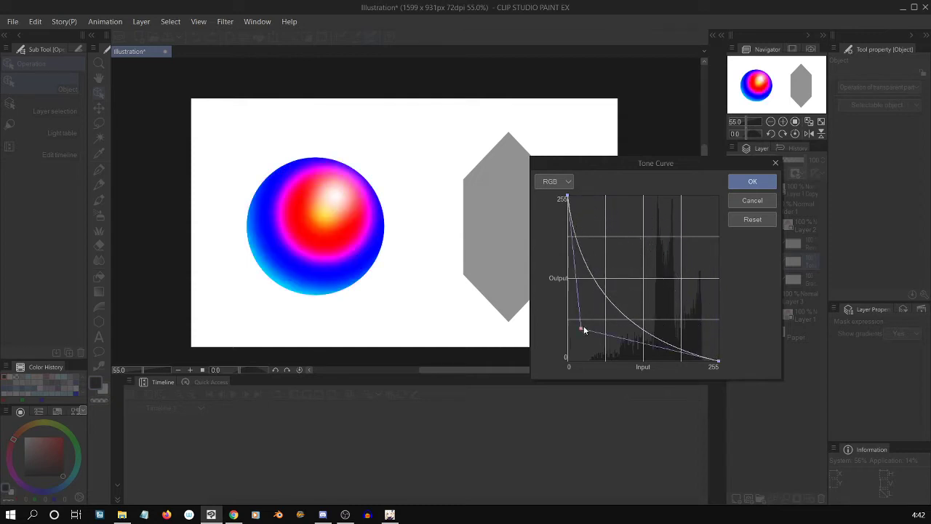
left_click(754, 202)
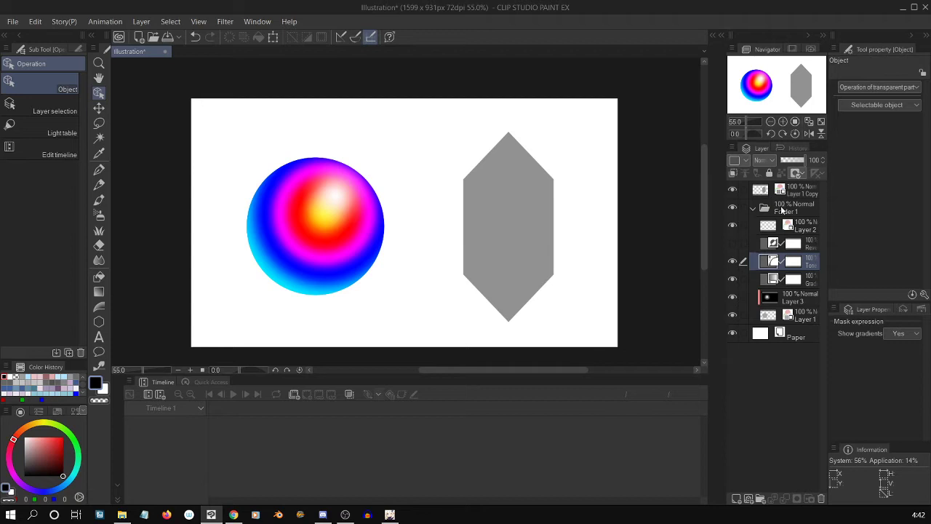
left_click(733, 260)
left_click(731, 261)
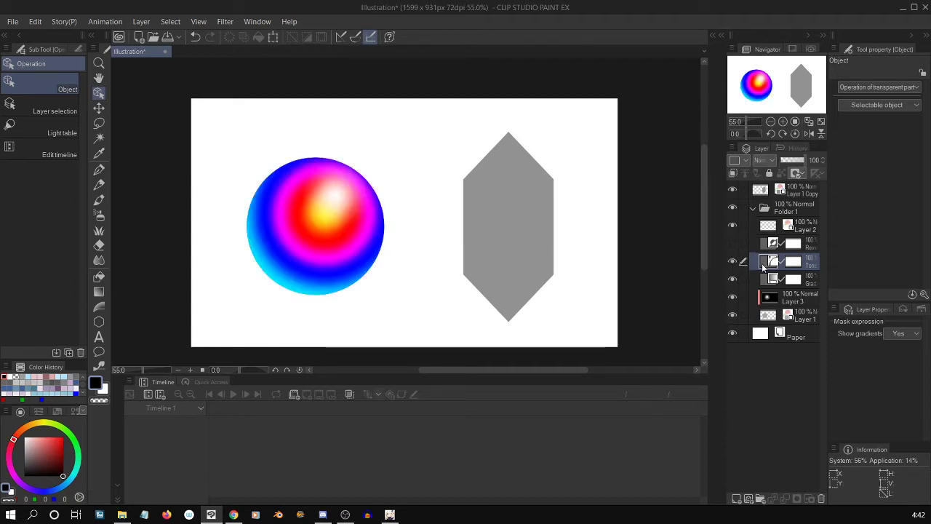
double_click(765, 263)
left_click(764, 201)
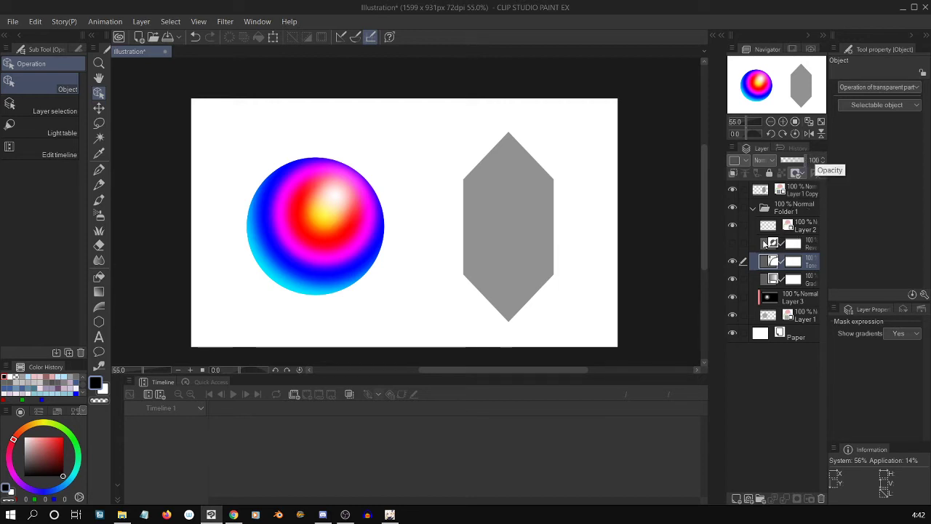
Show the Reverse Gradient layer in place of the Tone Curve layer and reduce its opacity to 50%.
left_click(732, 261)
left_click(733, 243)
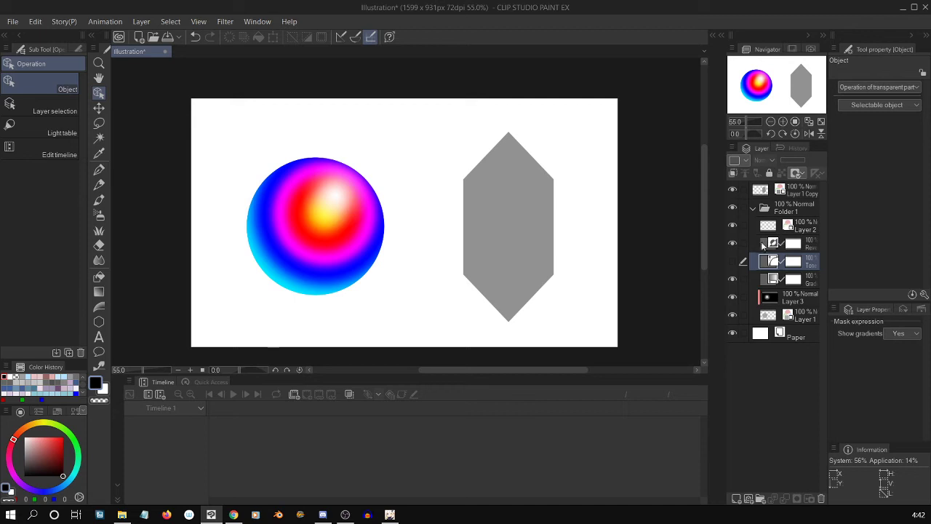
left_click(763, 245)
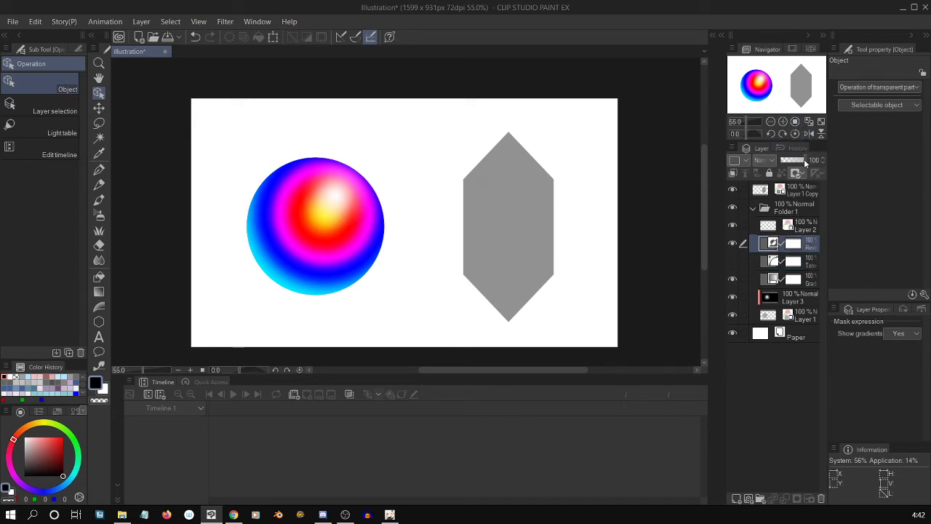
left_click_drag(804, 158, 793, 160)
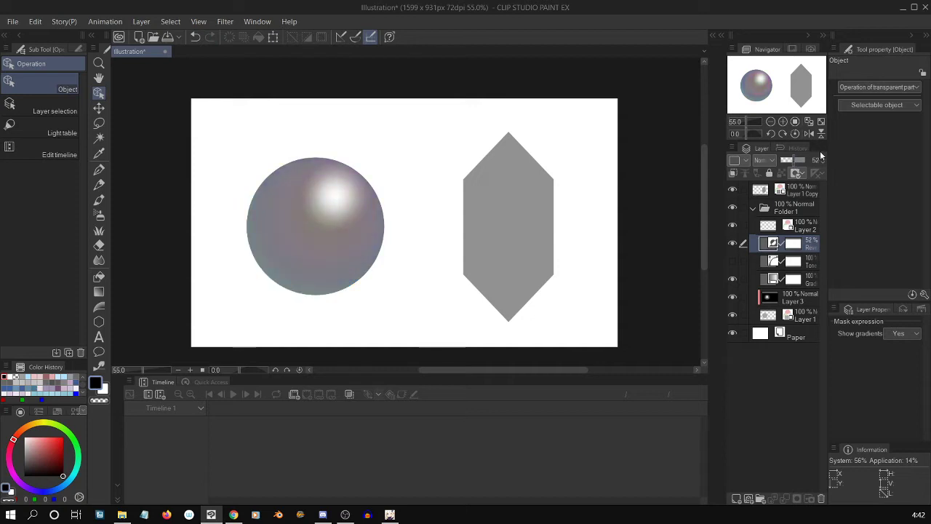
left_click(822, 162)
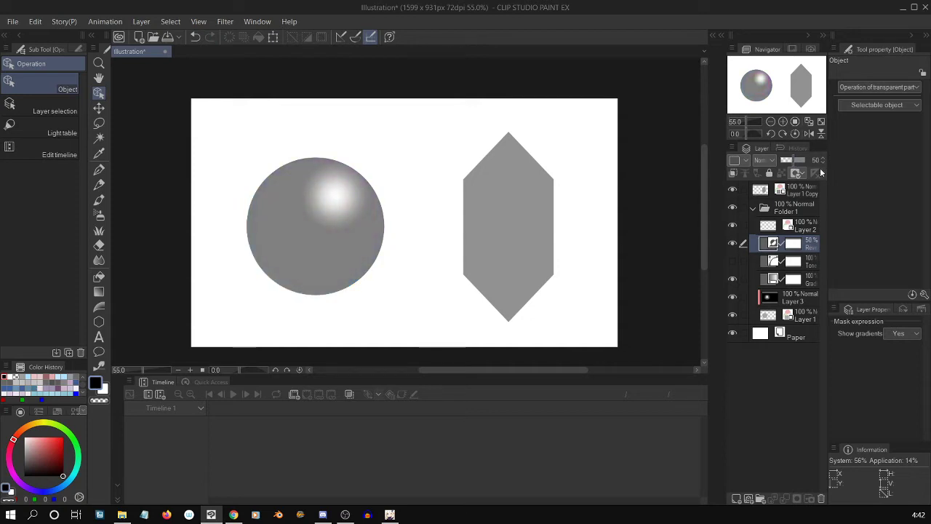
Hide the highlight on Layer 2 and compare the sphere with the Reverse Gradient layer off and on.
left_click(733, 225)
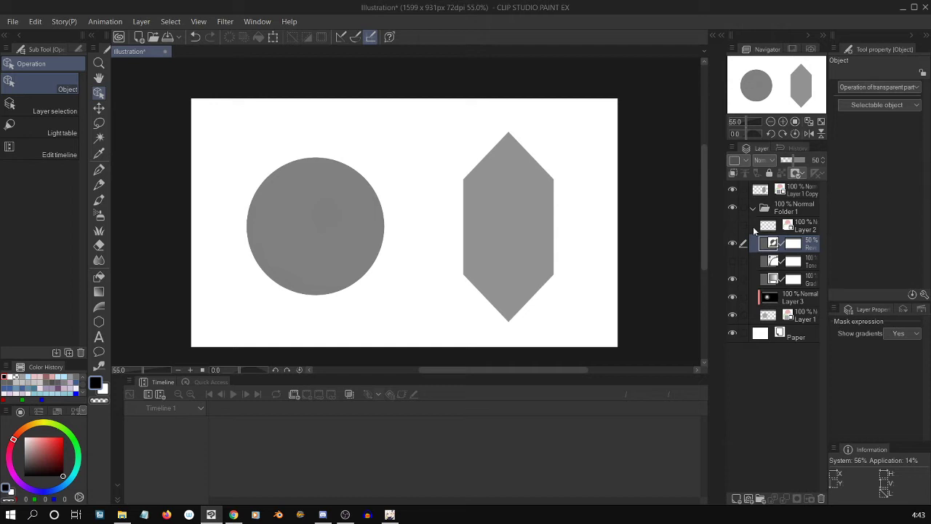
left_click(732, 243)
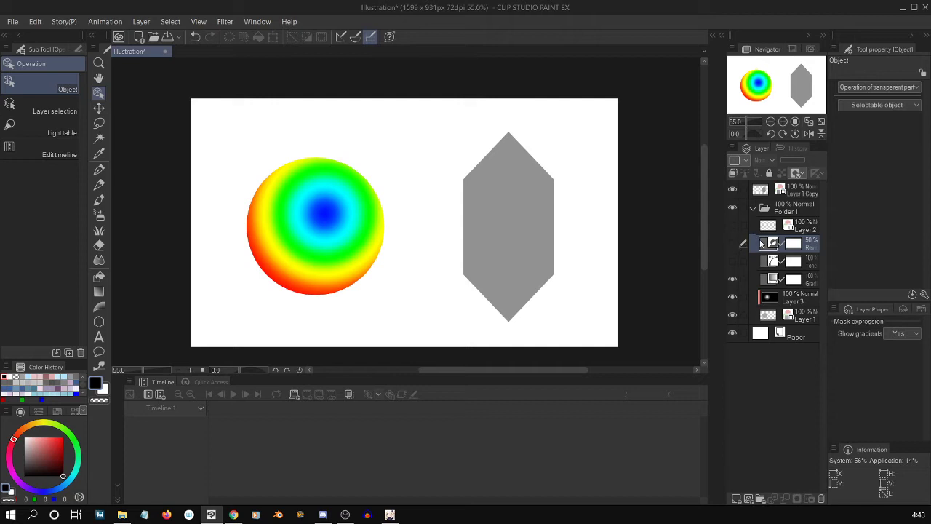
left_click(732, 244)
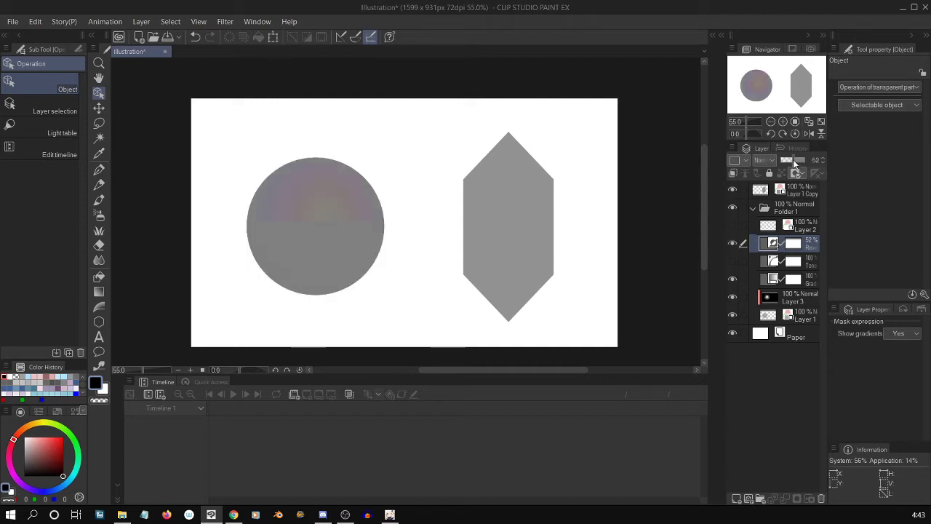
Raise the Reverse Gradient layer's opacity to 100%, then lower it to 66%.
left_click_drag(793, 160, 806, 157)
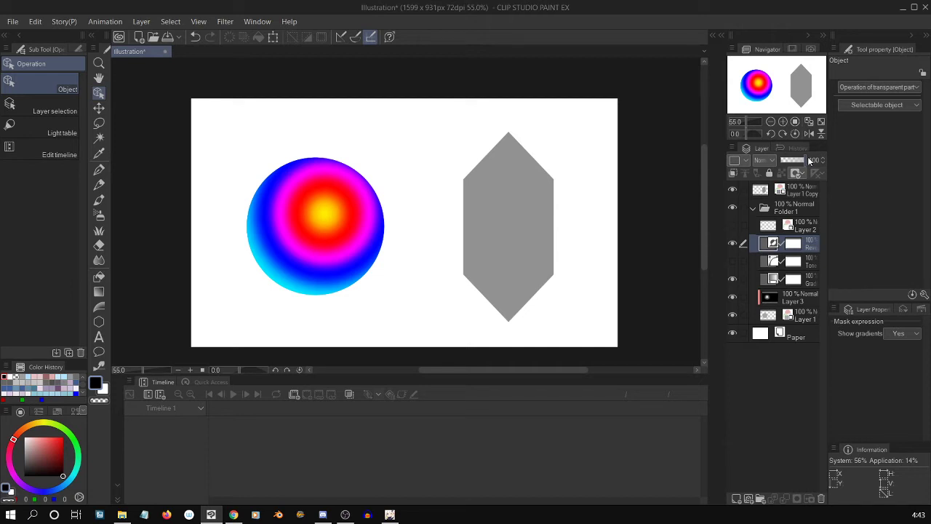
mouse_move(810, 160)
left_mouse_down()
mouse_move(773, 162)
mouse_move(797, 163)
left_mouse_up()
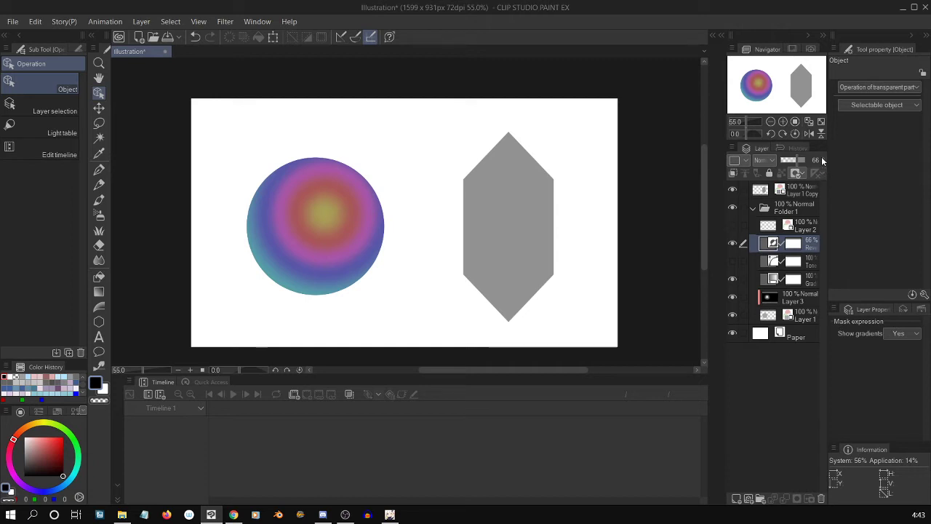
left_click(800, 246)
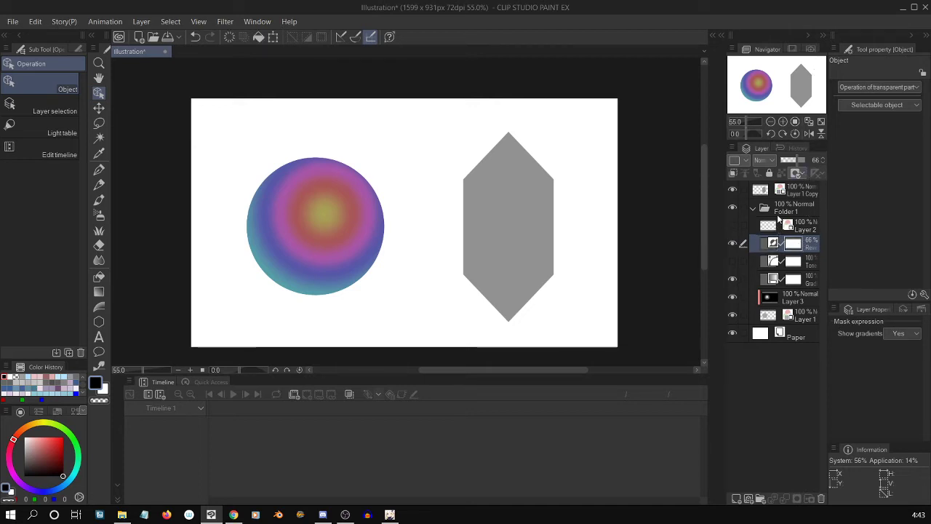
Show the Tone Curve layer again, then hide and delete the Reverse Gradient correction layer.
left_click(732, 261)
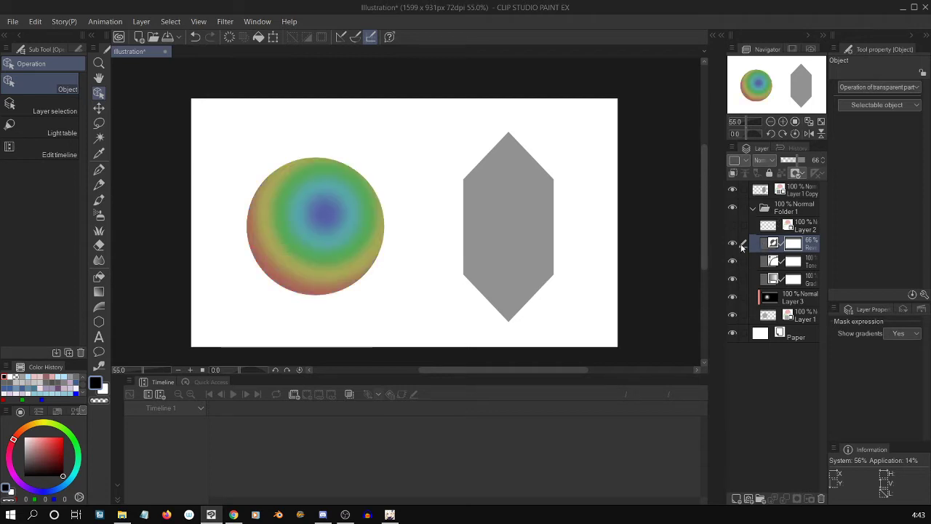
left_click(732, 243)
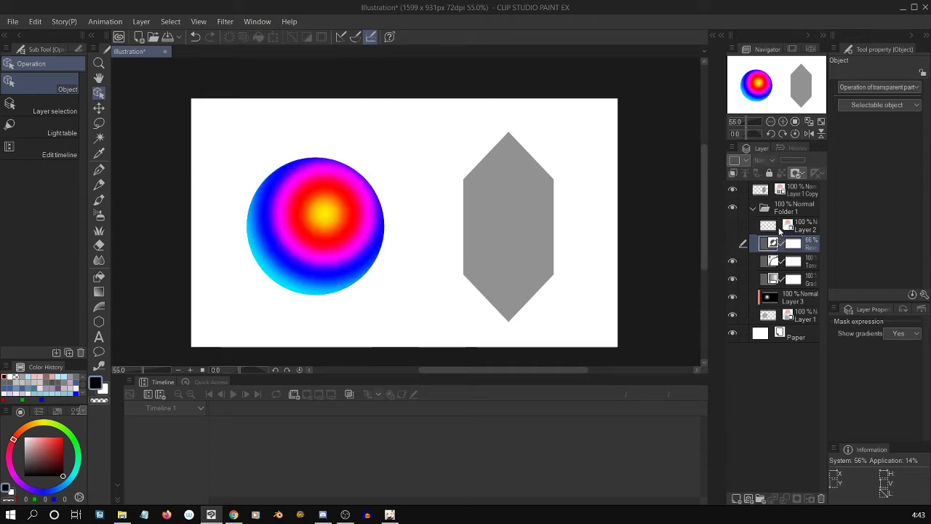
left_click(822, 498)
left_click(487, 201)
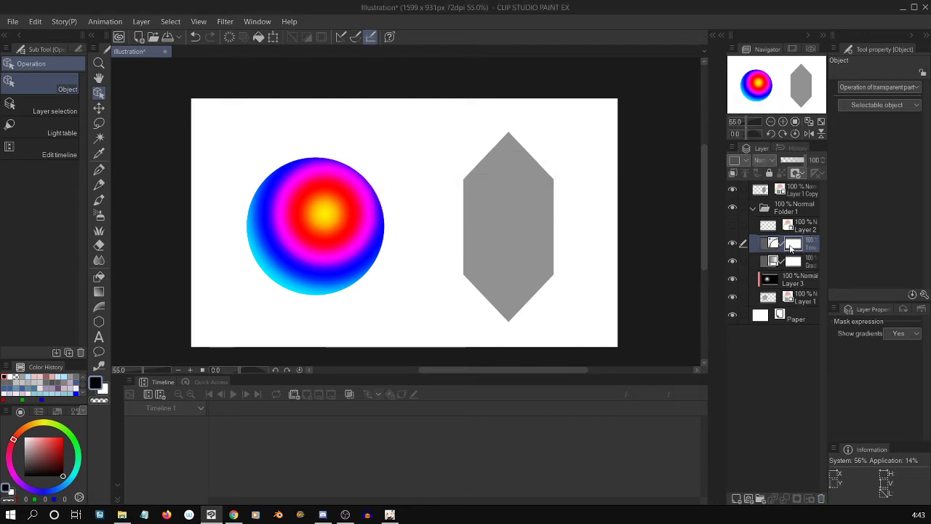
Shape the Tone Curve layer's inverted RGB curve with two control points, at about input 25, output 110 and input 240, output 65.
double_click(772, 246)
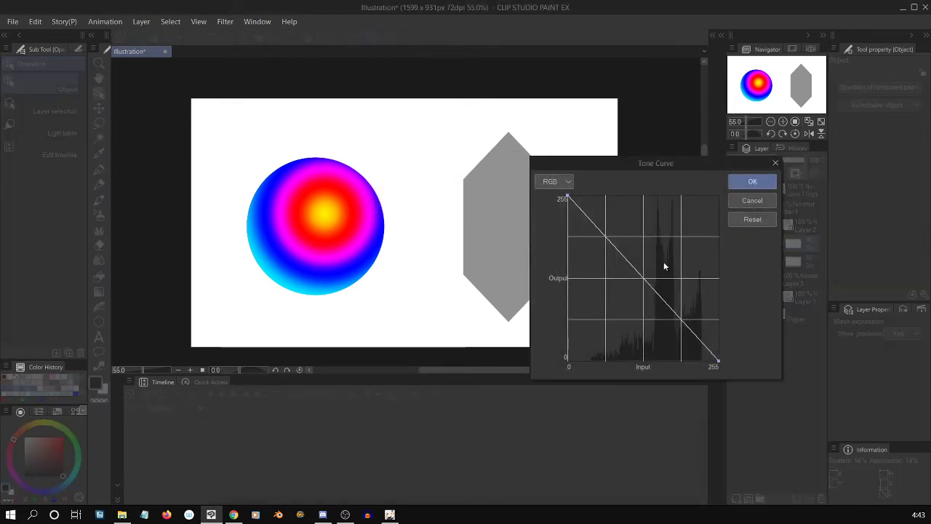
left_click(644, 279)
left_click_drag(644, 283, 573, 313)
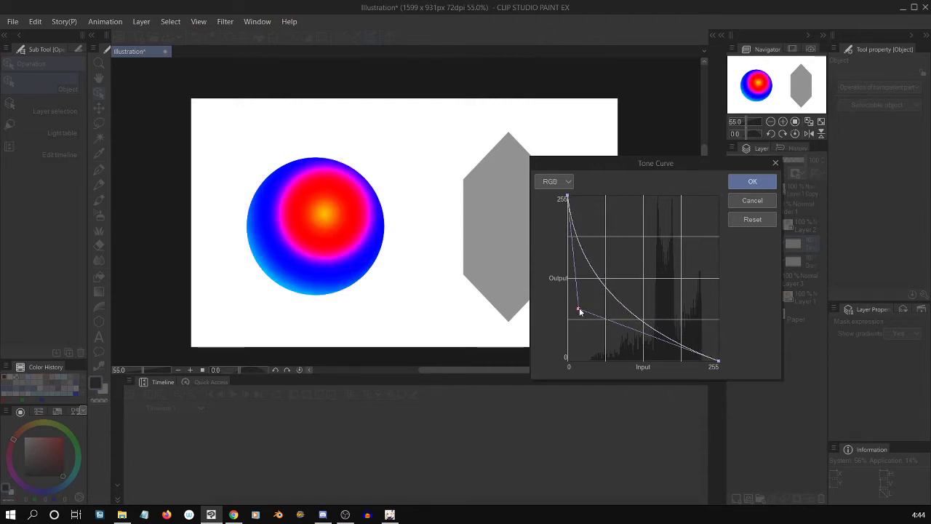
left_click_drag(578, 308, 698, 296)
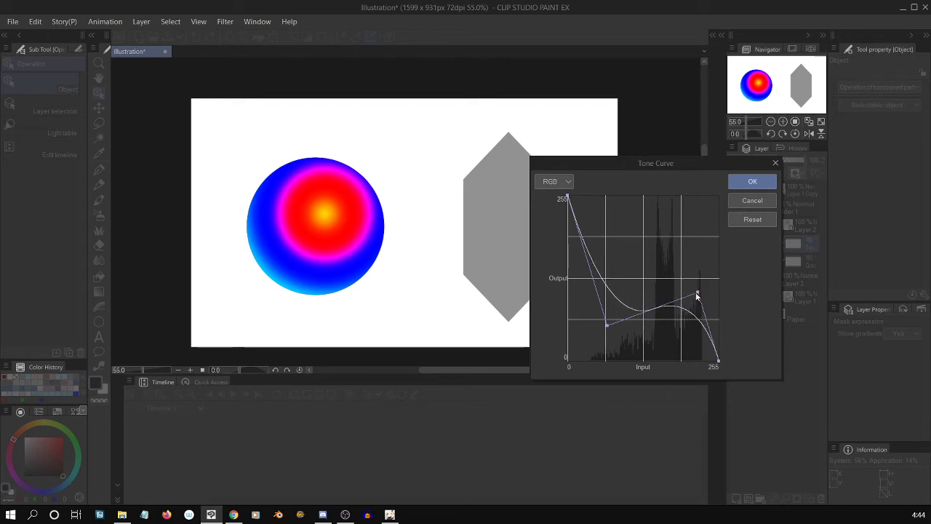
left_click_drag(607, 324, 581, 280)
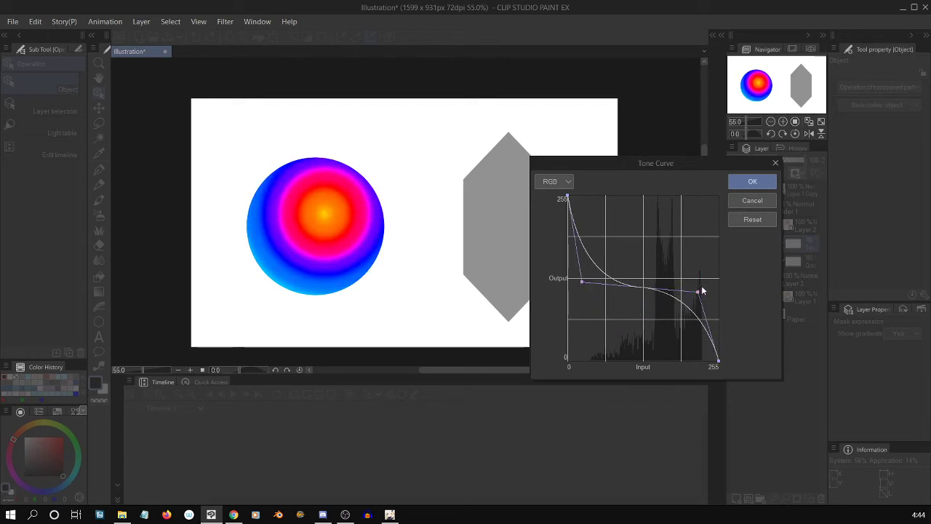
left_click_drag(703, 290, 703, 320)
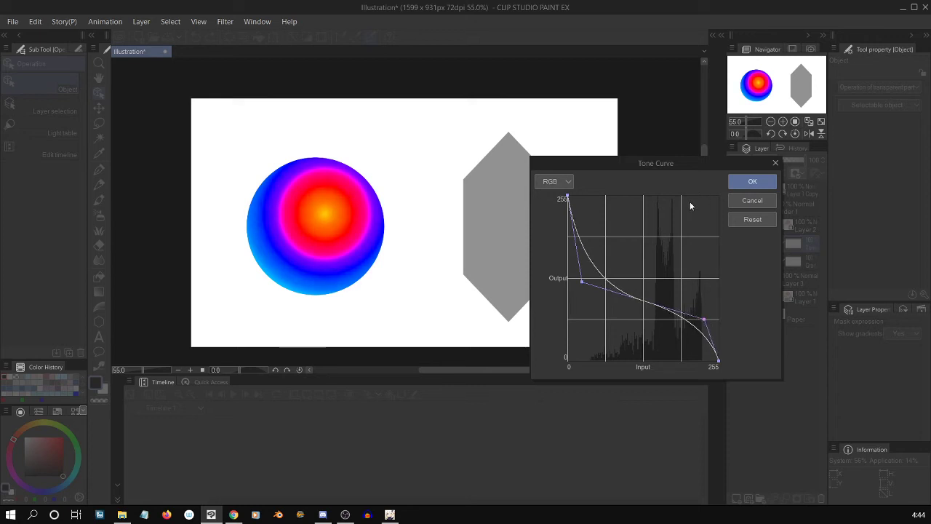
left_click_drag(582, 281, 583, 293)
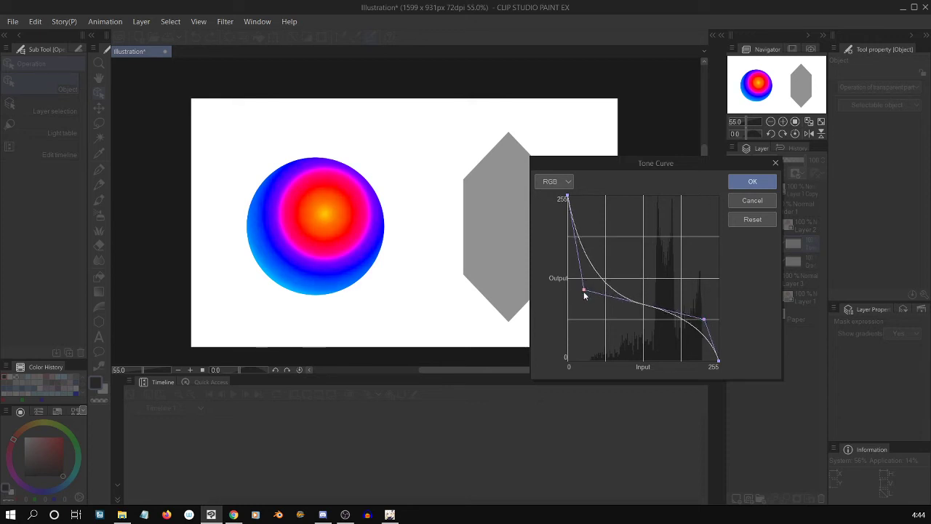
left_click_drag(705, 321, 708, 321)
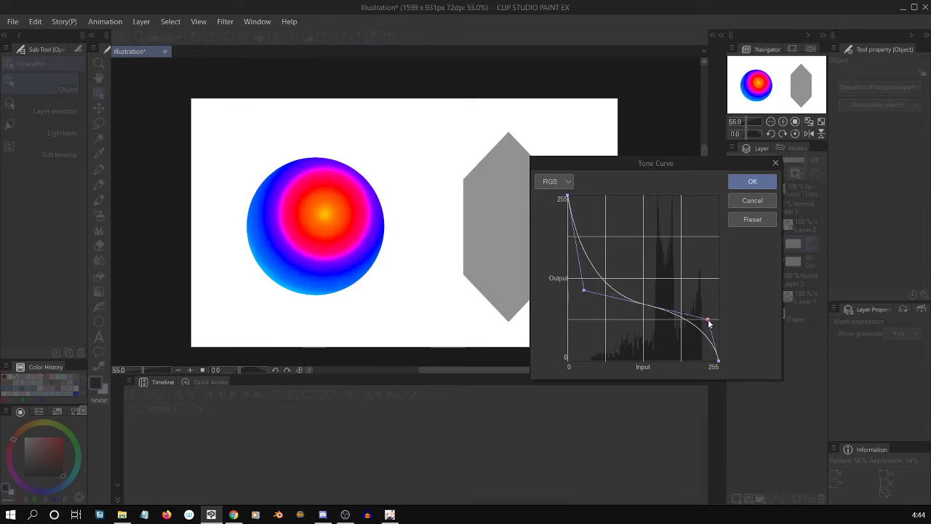
left_click(753, 183)
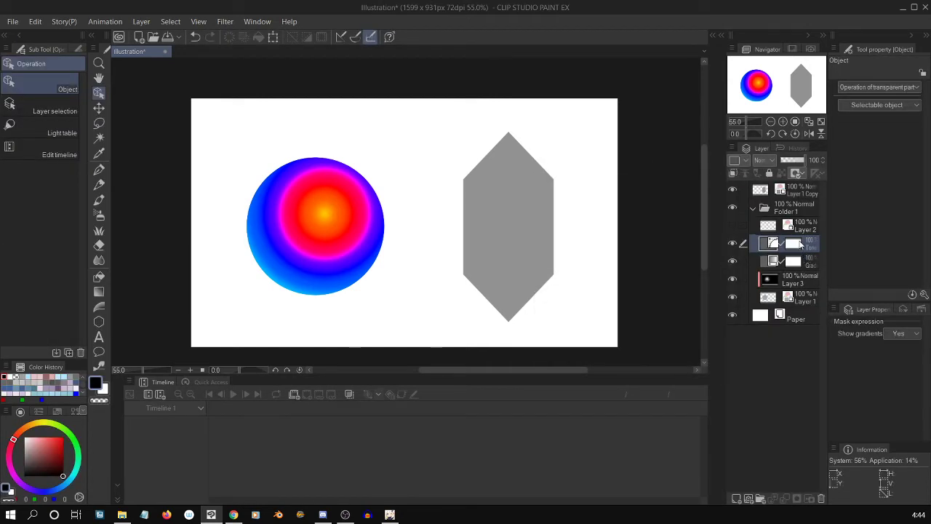
Lower the Tone Curve layer's opacity to 50%.
left_click(801, 249)
left_click(804, 165)
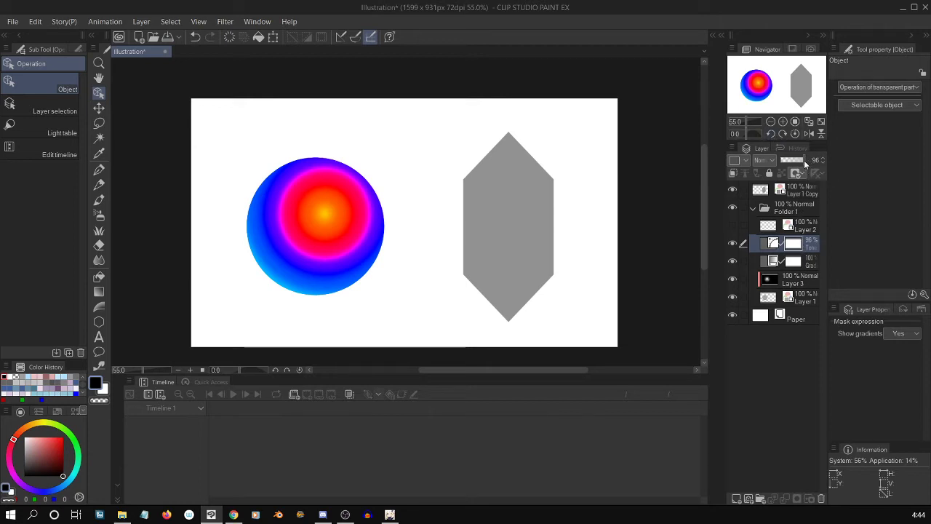
left_click_drag(803, 160, 795, 166)
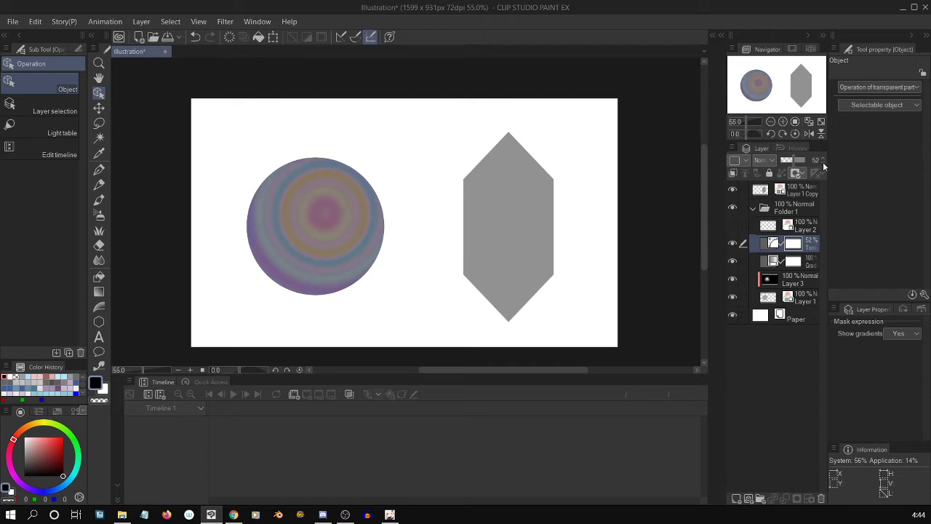
left_click(823, 163)
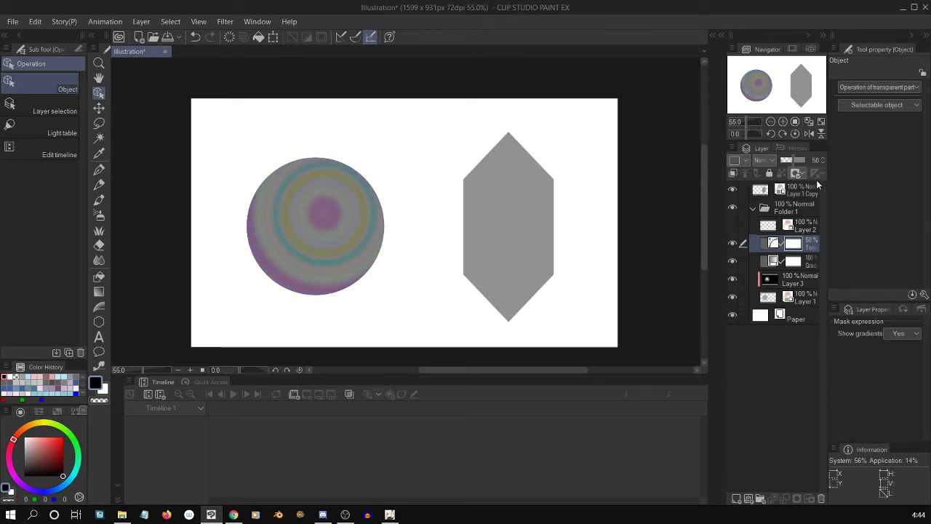
Raise the RGB curve's first control point to about input 17, output 160, and set the Tone Curve layer's opacity to 100%.
double_click(765, 251)
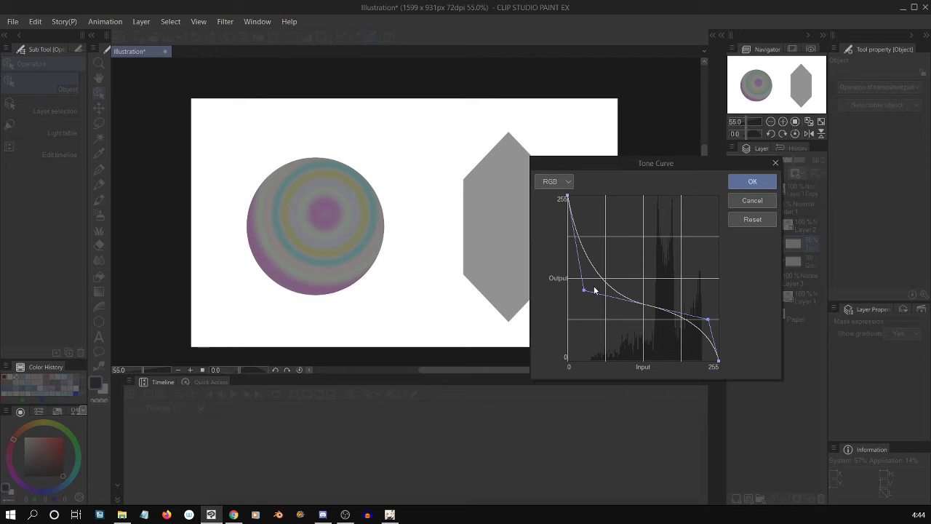
left_click_drag(586, 293, 580, 262)
left_click_drag(707, 319, 709, 317)
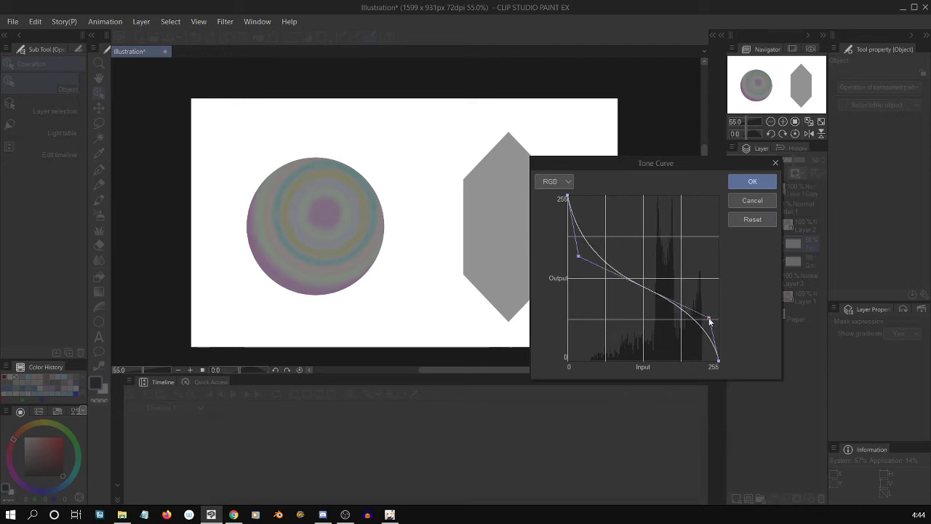
left_click(753, 182)
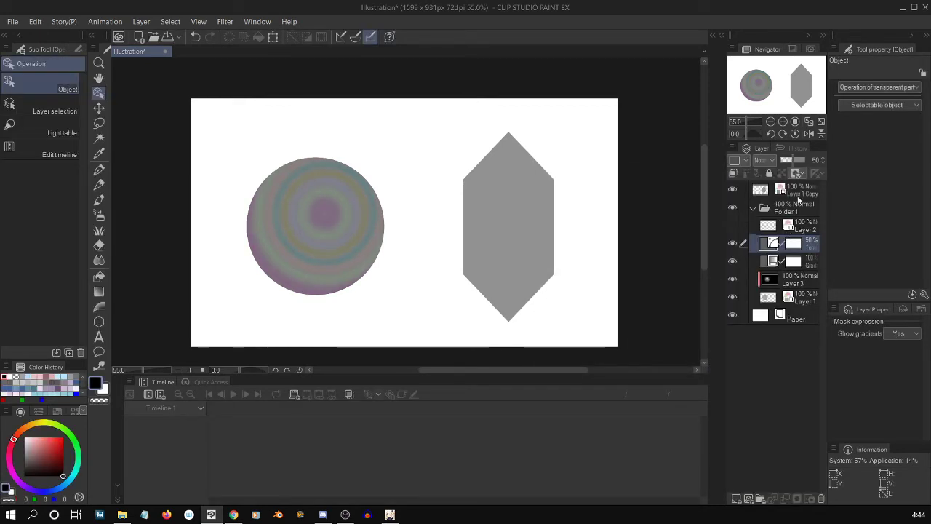
mouse_move(803, 158)
left_mouse_down()
mouse_move(779, 160)
mouse_move(810, 164)
left_mouse_up()
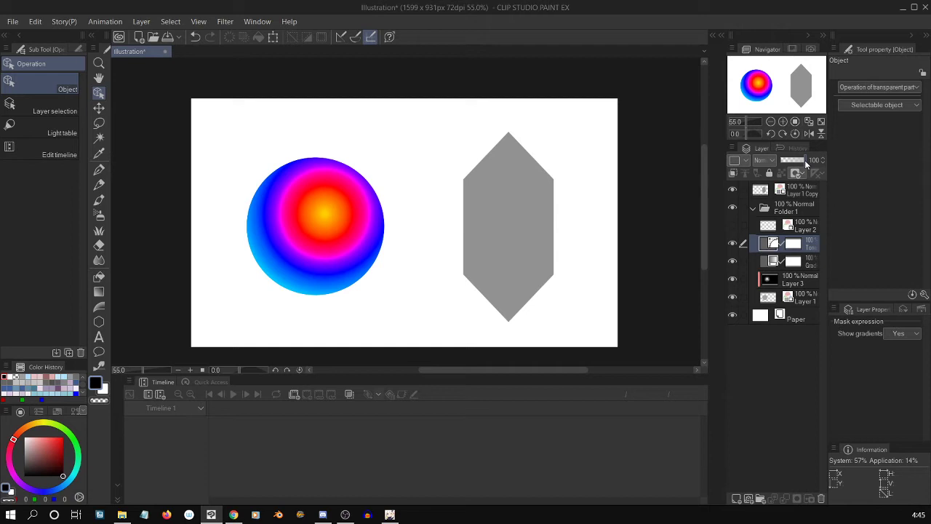
Add a Level Correction layer with default levels above the Tone Curve layer, and hide the Tone Curve layer.
left_click(141, 21)
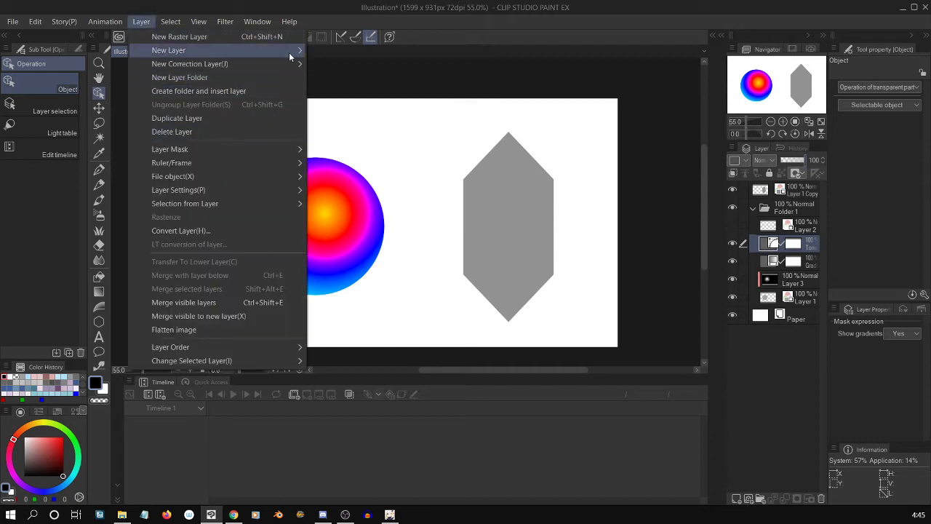
mouse_move(291, 55)
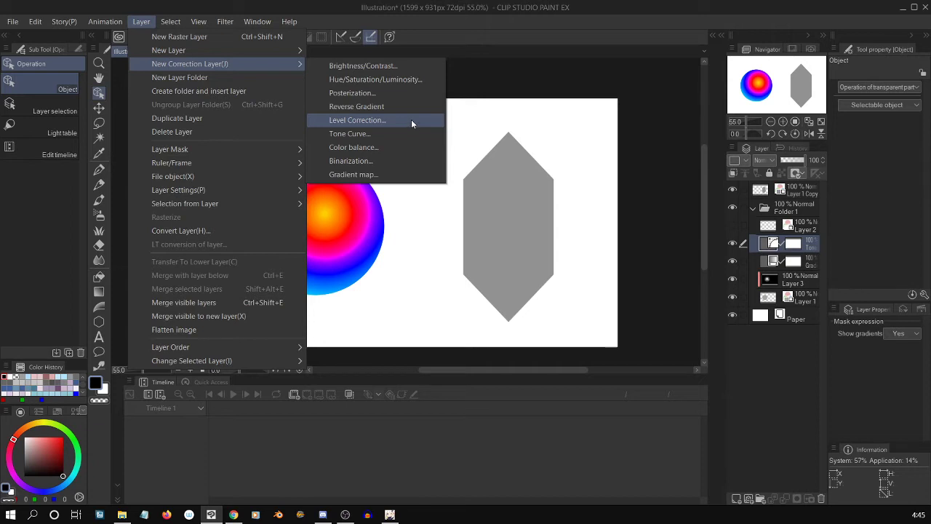
left_click(411, 120)
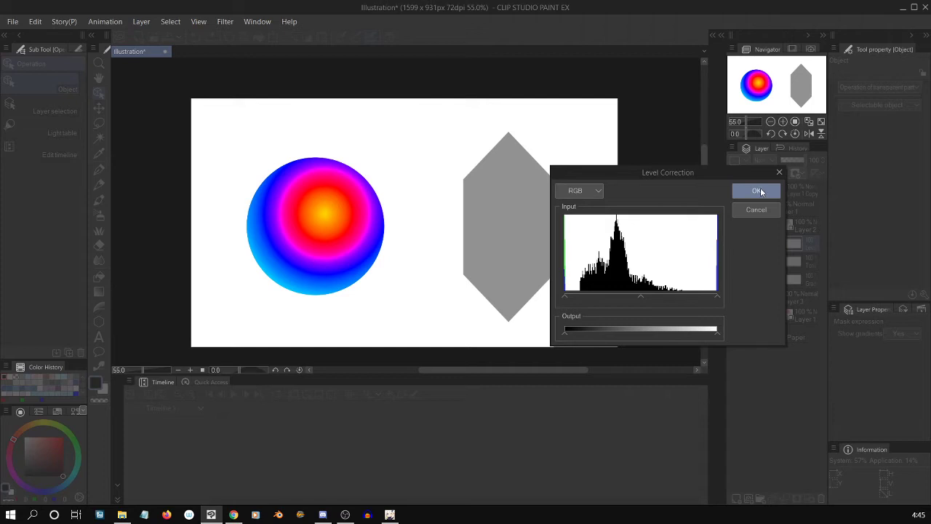
left_click(758, 191)
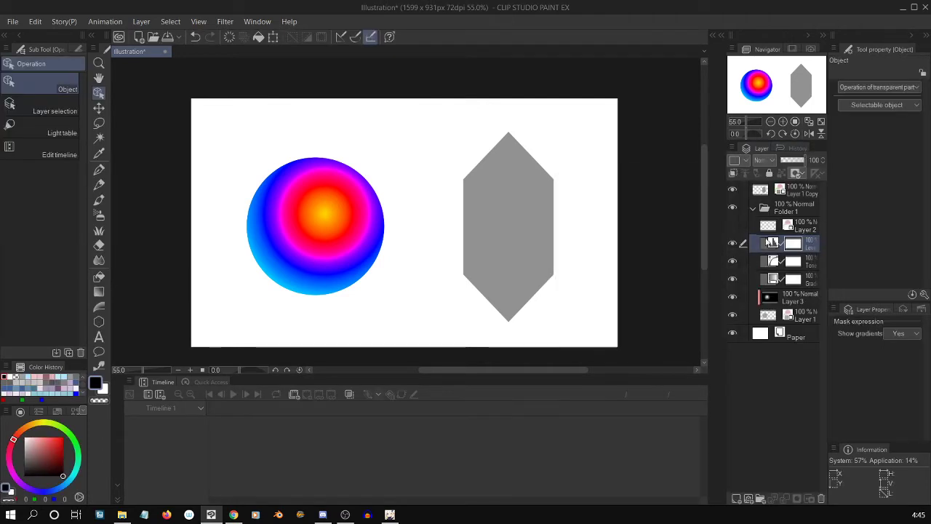
left_click(733, 260)
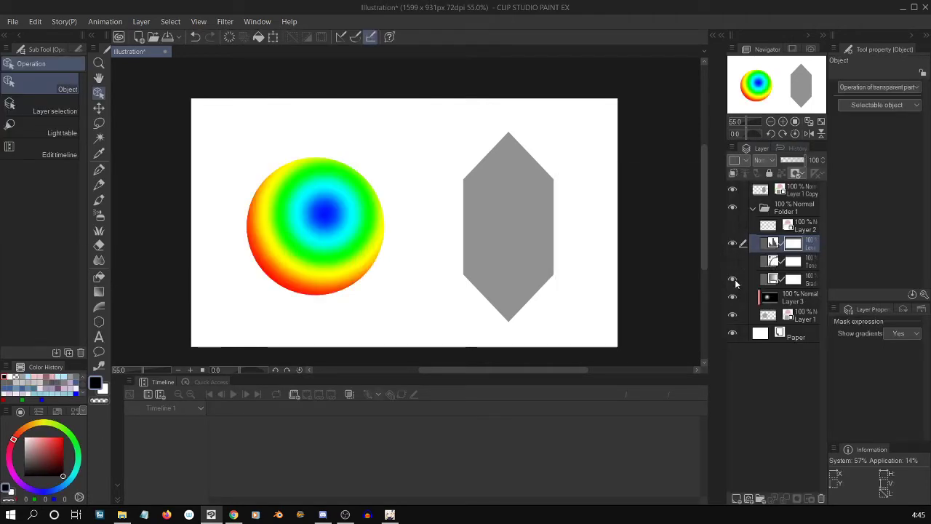
Reopen the Level Correction layer's settings, try lowering the RGB output white level to near black, and restore the full output range.
left_click(769, 247)
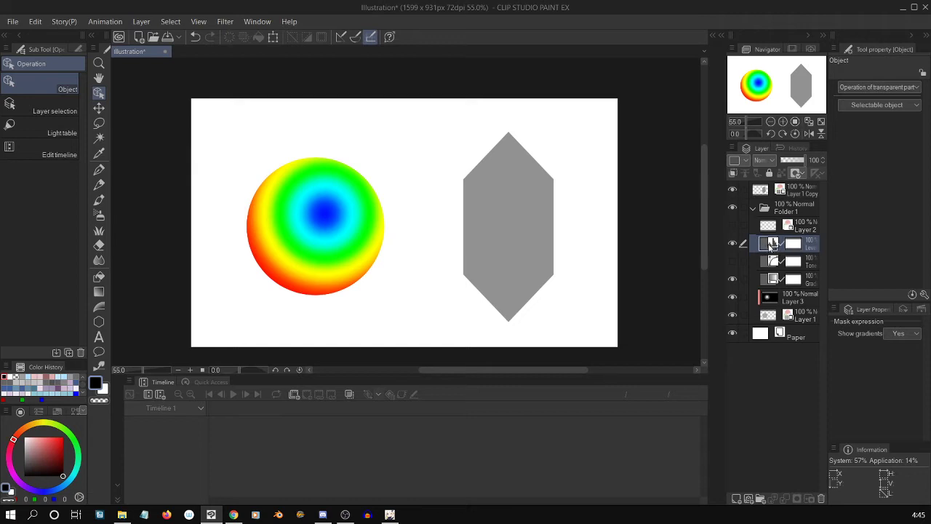
double_click(767, 247)
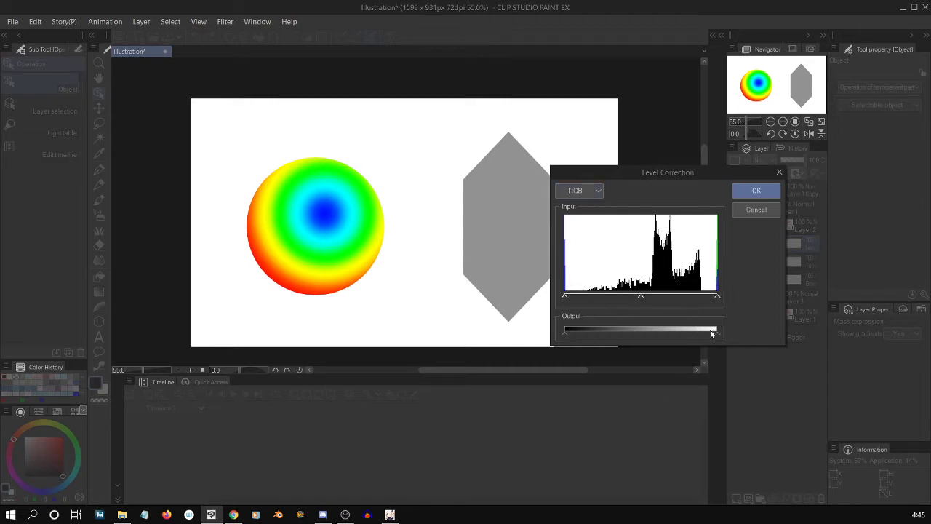
left_click_drag(711, 333, 659, 333)
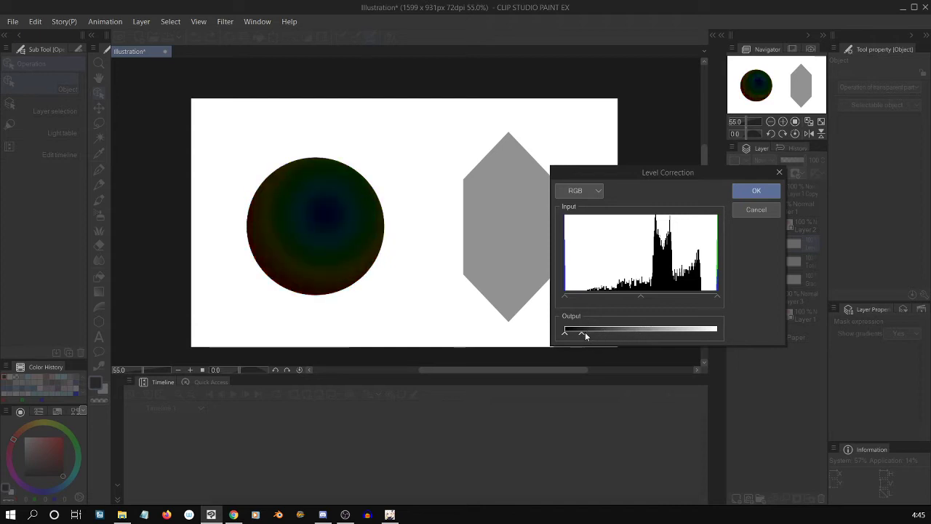
left_click_drag(613, 331, 717, 331)
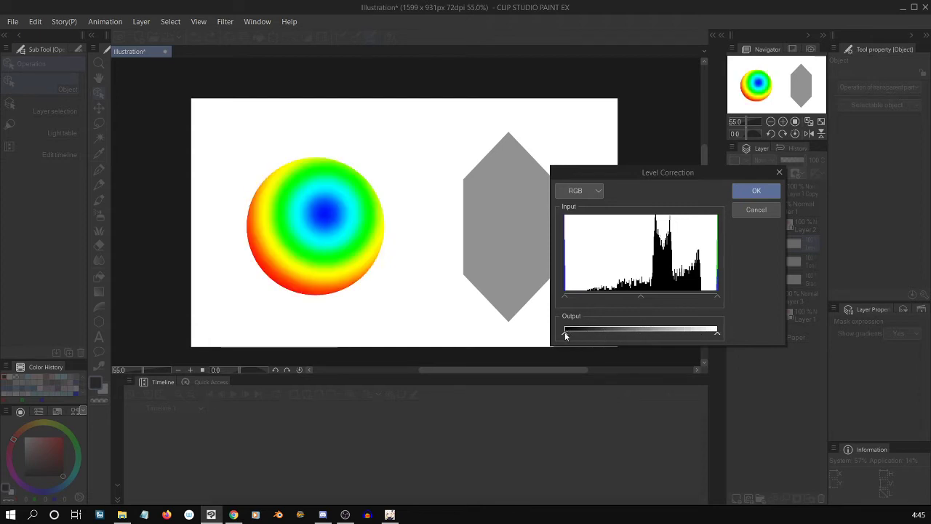
mouse_move(564, 331)
left_mouse_down()
mouse_move(712, 328)
mouse_move(711, 337)
mouse_move(559, 334)
left_mouse_up()
Try pulling the RGB input white level close to black and reducing the output white level to about a third of its range.
mouse_move(565, 296)
left_mouse_down()
mouse_move(717, 297)
mouse_move(564, 296)
left_mouse_up()
left_click_drag(717, 297, 658, 298)
left_click_drag(717, 300, 579, 302)
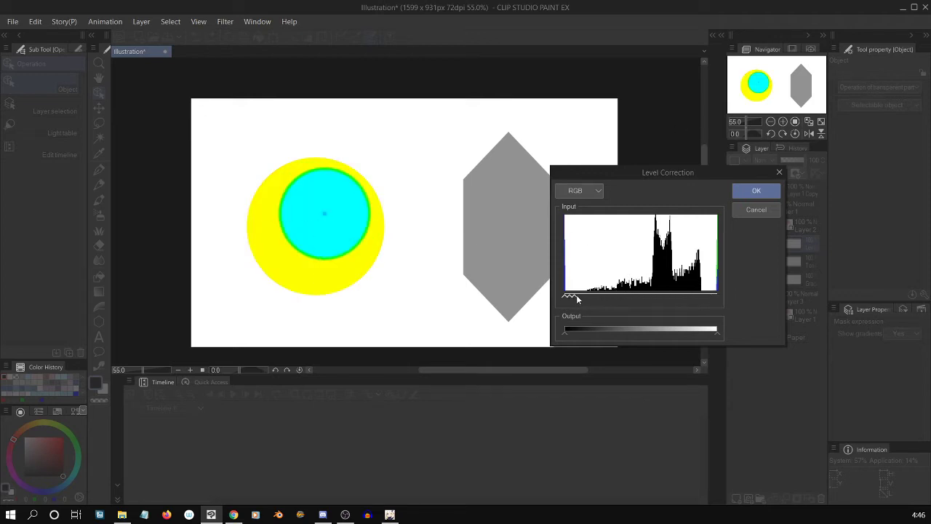
left_click_drag(575, 297, 572, 297)
mouse_move(566, 332)
left_mouse_down()
mouse_move(685, 332)
mouse_move(551, 328)
left_mouse_up()
left_click_drag(718, 334, 609, 336)
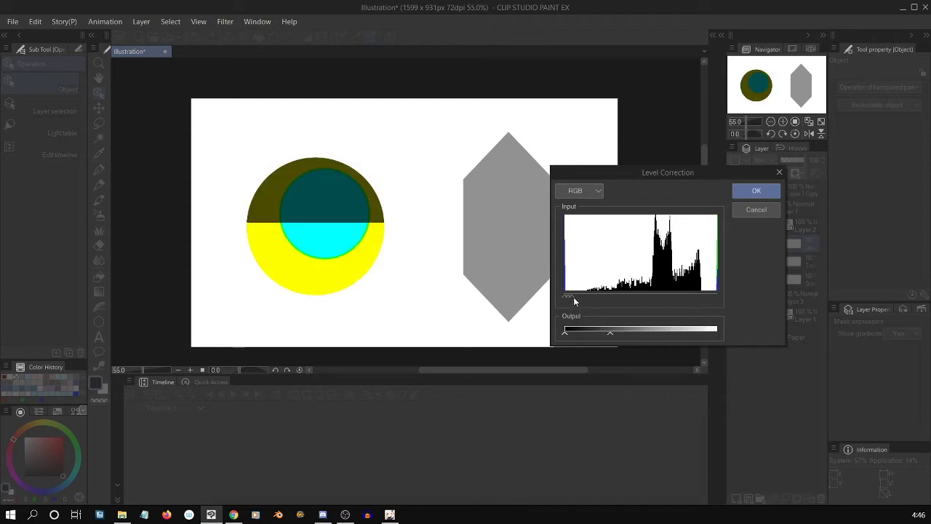
Try raising the RGB input black level towards white with full output range, reset the levels, and cancel the level changes.
left_click_drag(572, 297, 679, 300)
left_click_drag(566, 296, 656, 298)
left_click_drag(609, 332, 685, 334)
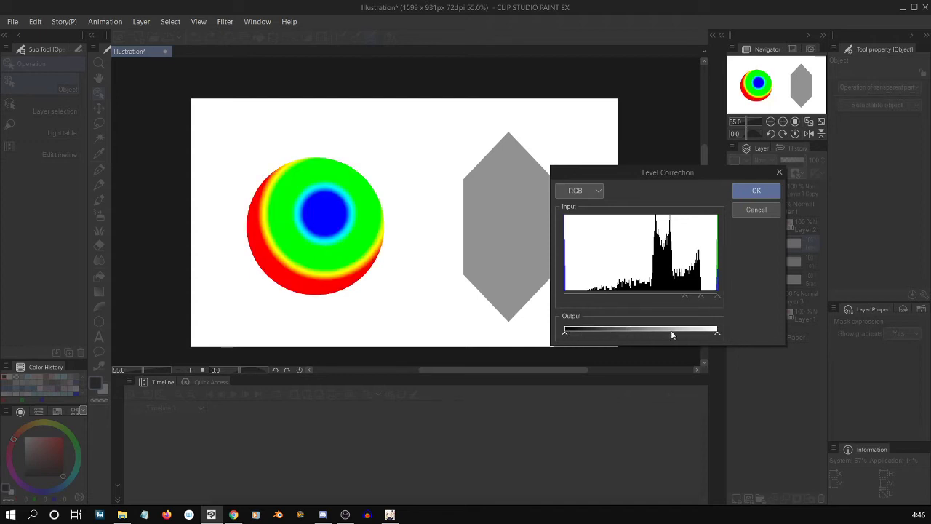
left_click_drag(654, 333, 561, 333)
left_click_drag(684, 296, 545, 294)
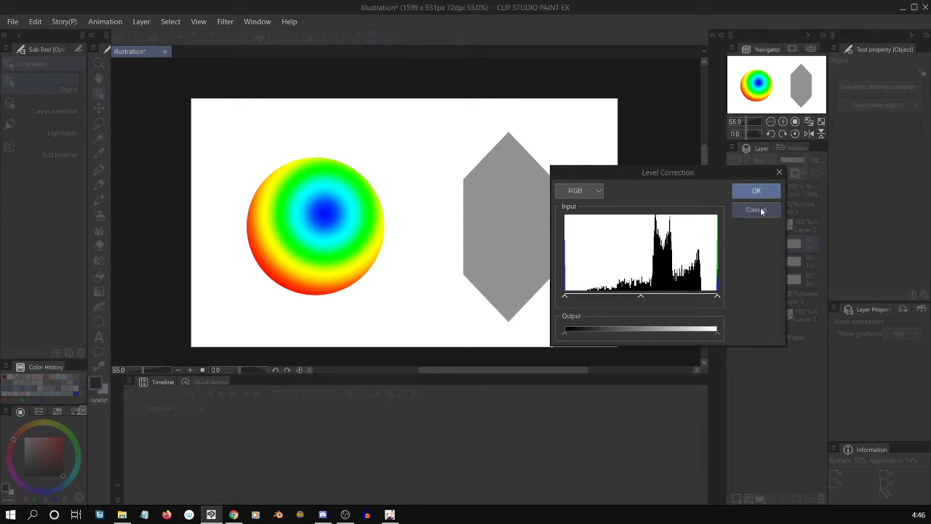
left_click(757, 210)
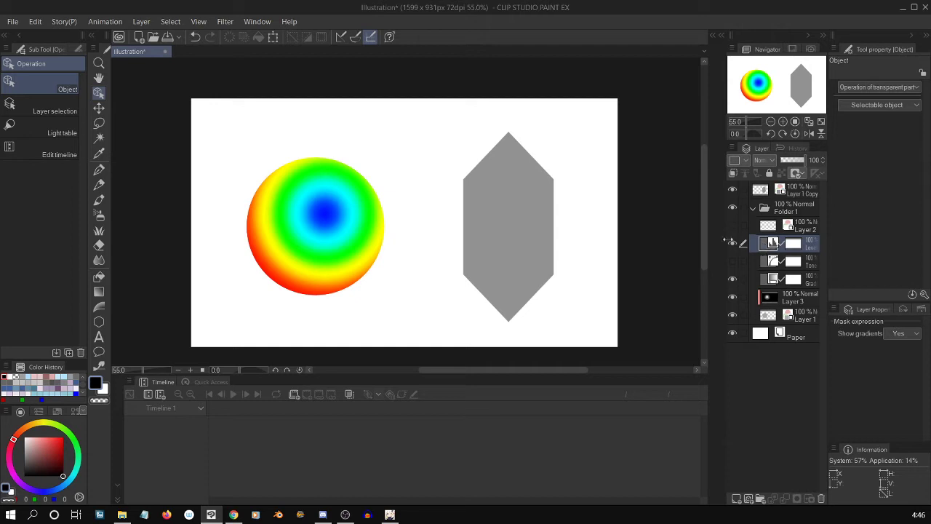
Hide the Level Correction layer and toggle the Tone Curve layer's visibility to compare the sphere's colors.
left_click(732, 243)
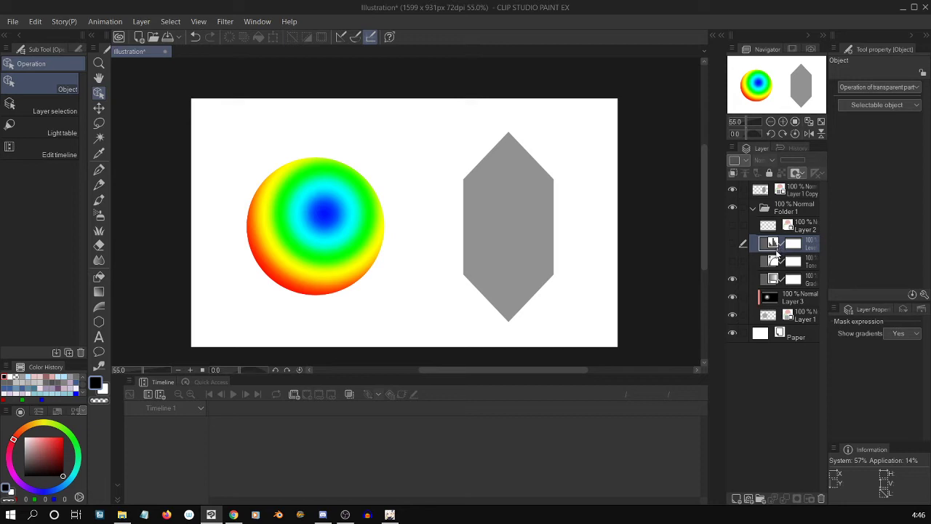
left_click(765, 260)
left_click(767, 245)
left_click(765, 264)
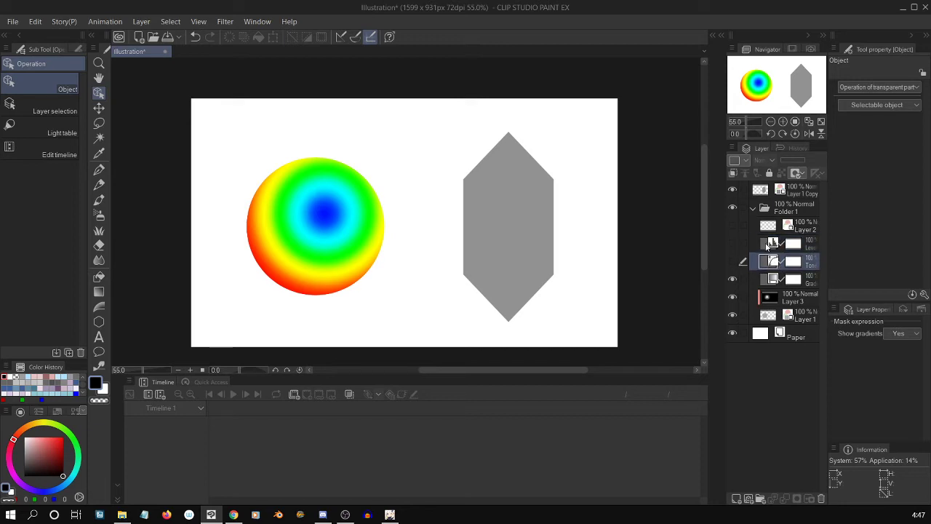
left_click(765, 248)
left_click(732, 261)
left_click(768, 263)
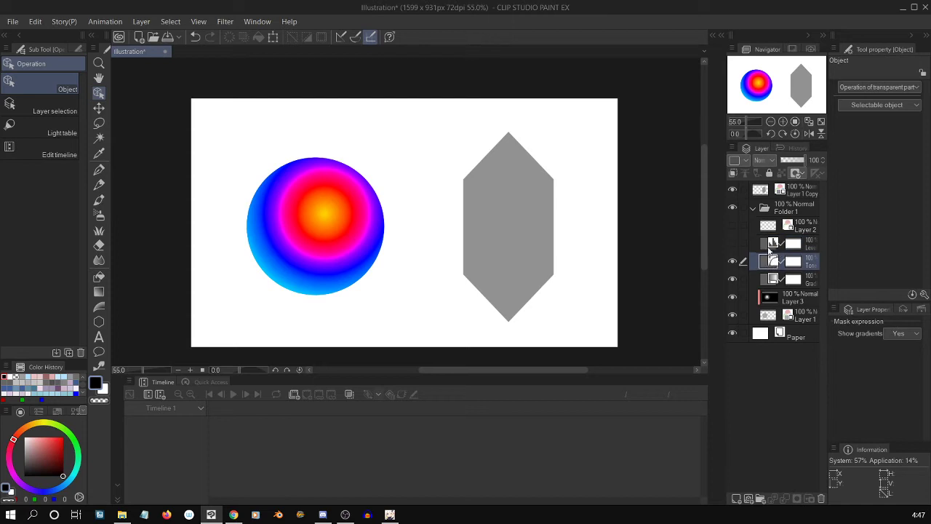
left_click(732, 262)
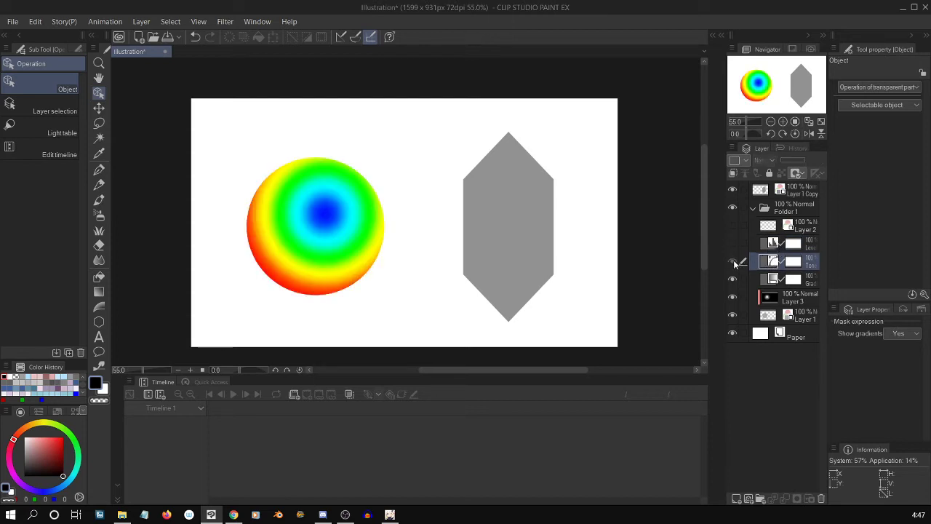
left_click(733, 262)
mouse_move(803, 161)
left_mouse_down()
mouse_move(777, 161)
mouse_move(805, 161)
left_mouse_up()
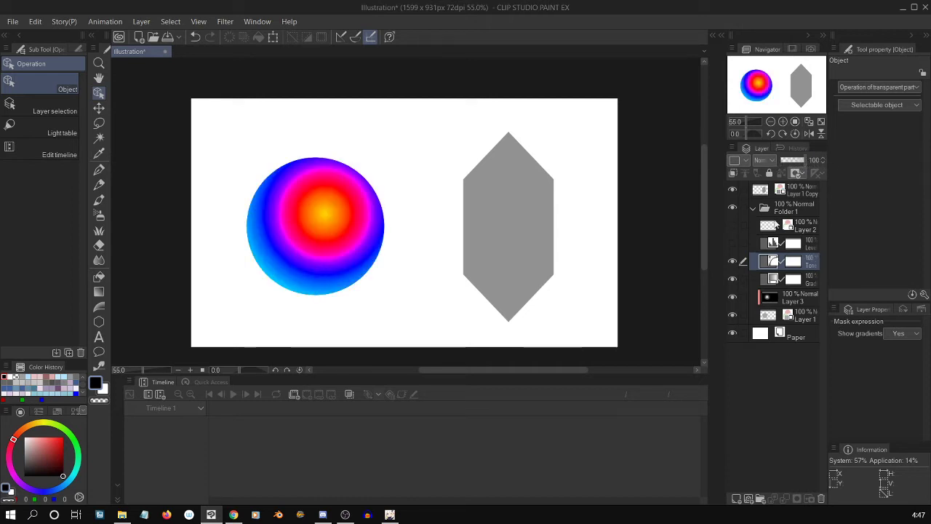
left_click(733, 261)
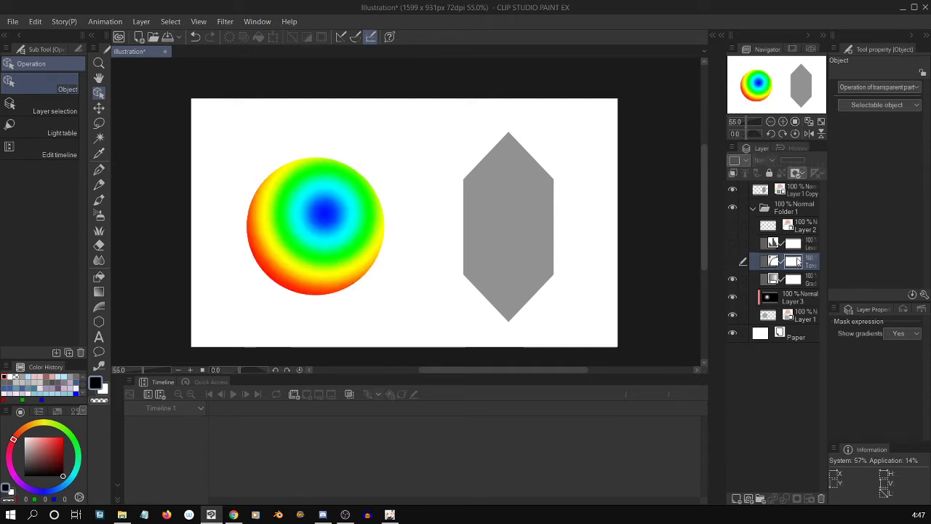
Show the Level Correction and Tone Curve layers, trying a lower Level Correction opacity before returning it to 100%.
left_click(733, 244)
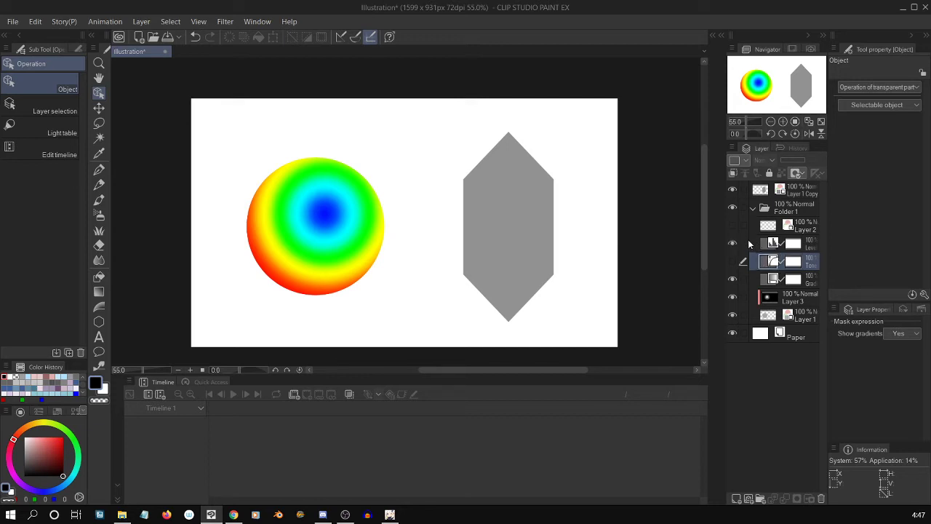
left_click(775, 246)
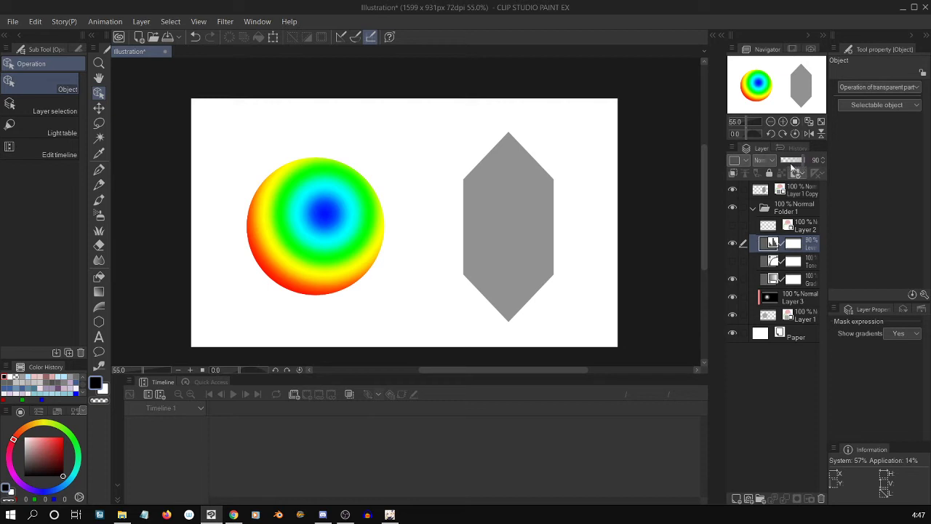
left_click_drag(782, 164, 805, 164)
left_click(732, 262)
left_click(780, 263)
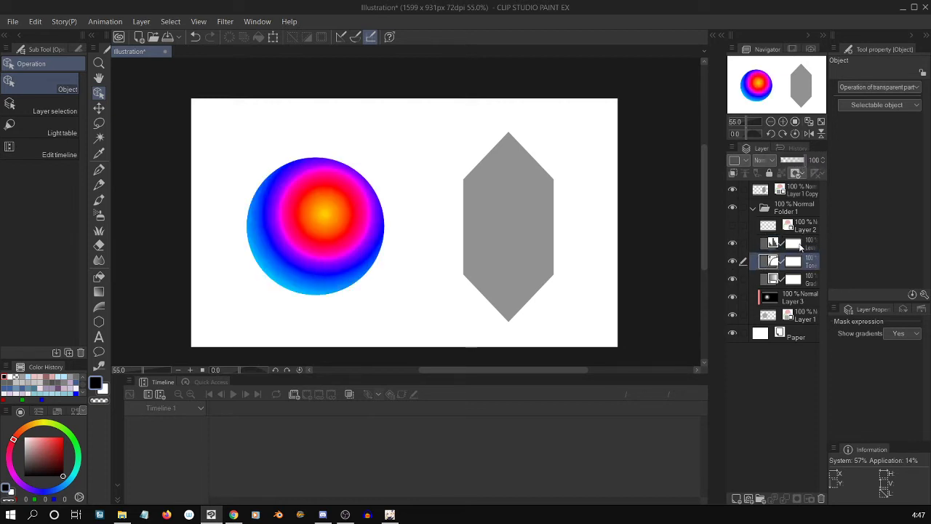
Hide the Gradient Map layer and move the Tone Curve and Level Correction layers below it, with Tone Curve lowest.
left_click(764, 279)
left_click(732, 279)
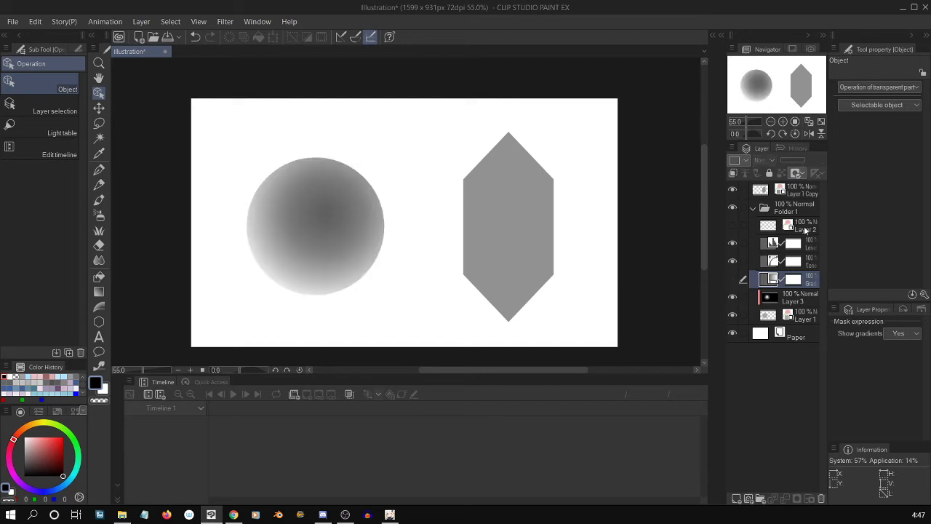
left_click_drag(769, 260, 763, 288)
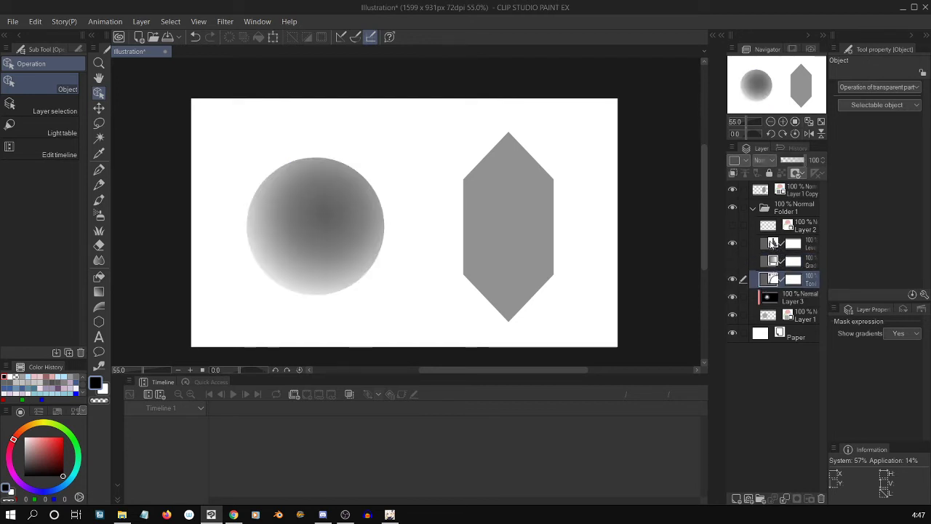
left_click(765, 245)
left_click_drag(765, 244, 763, 265)
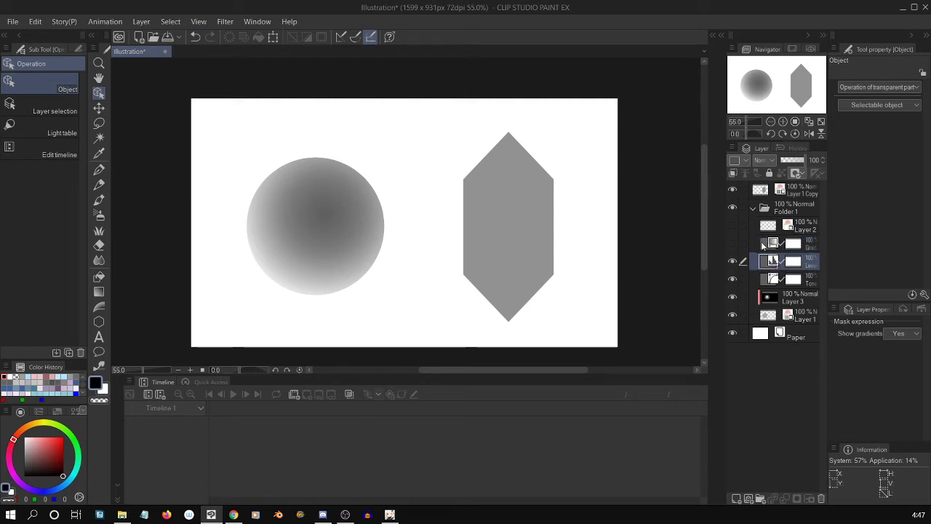
Hide the Level Correction layer and lower the Tone Curve layer's opacity to 0%.
left_click(761, 241)
left_click(762, 264)
left_click(781, 274)
left_click(788, 162)
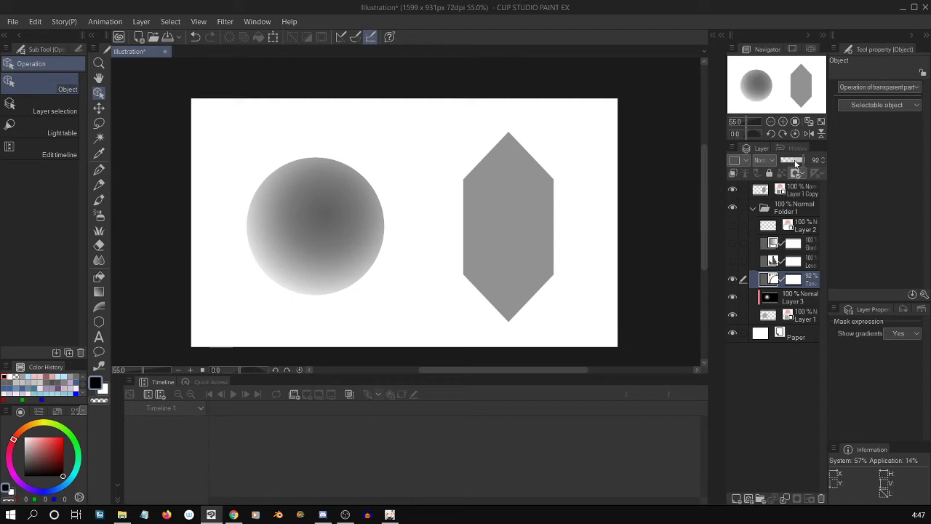
mouse_move(787, 161)
left_mouse_down()
mouse_move(780, 160)
mouse_move(808, 160)
mouse_move(778, 162)
left_mouse_up()
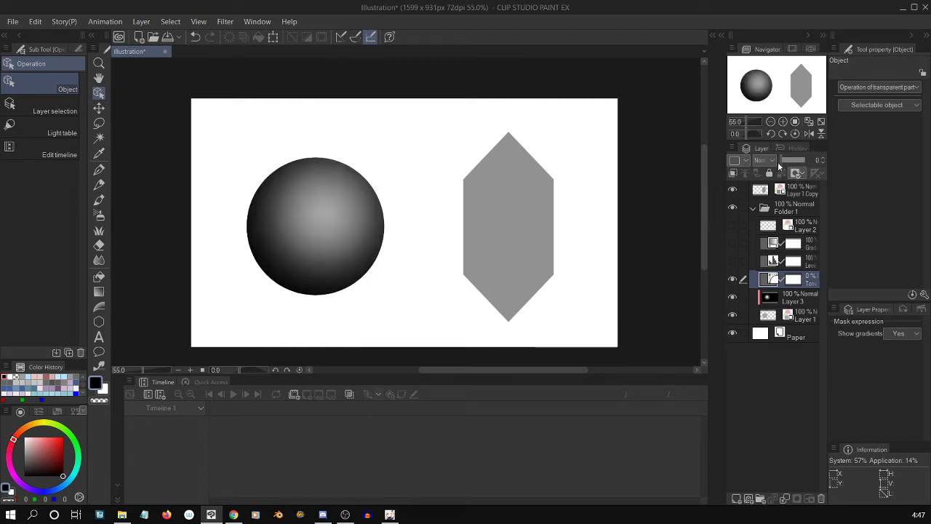
Show the Gradient Map layer again and test the Tone Curve layer's opacity beneath it, ending at 0%.
left_click(733, 242)
mouse_move(784, 162)
left_mouse_down()
mouse_move(810, 163)
mouse_move(778, 162)
left_mouse_up()
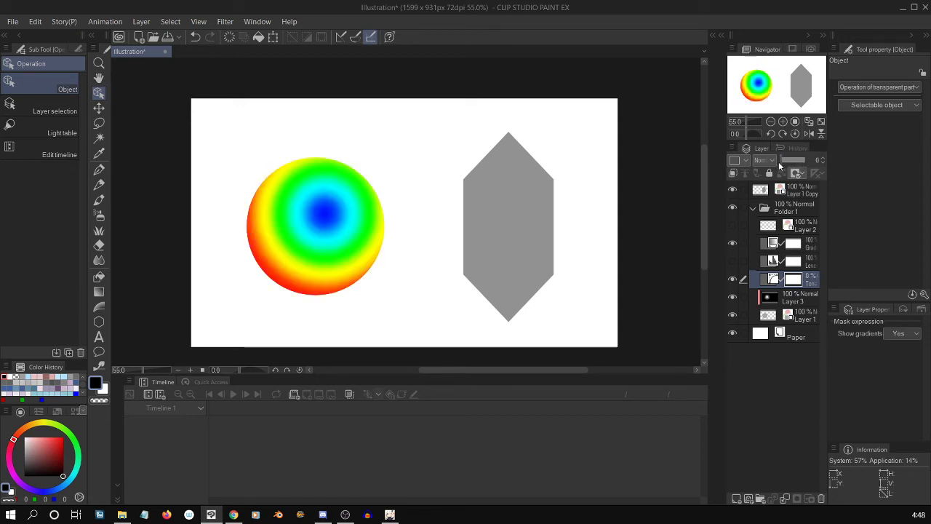
left_click(772, 244)
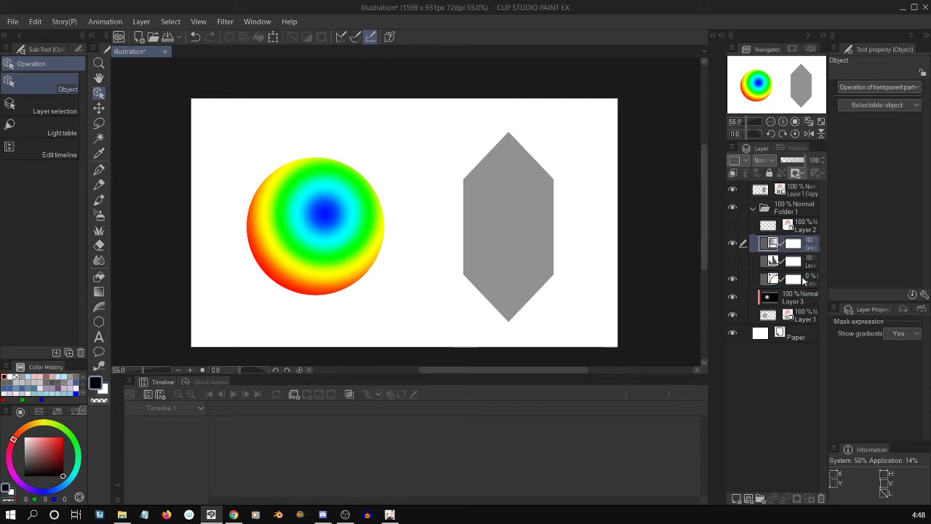
Select Layer 1 and create a new timeline named Timeline 1 with a frame rate of 24 and a playback time of 24 frames.
left_click(796, 315)
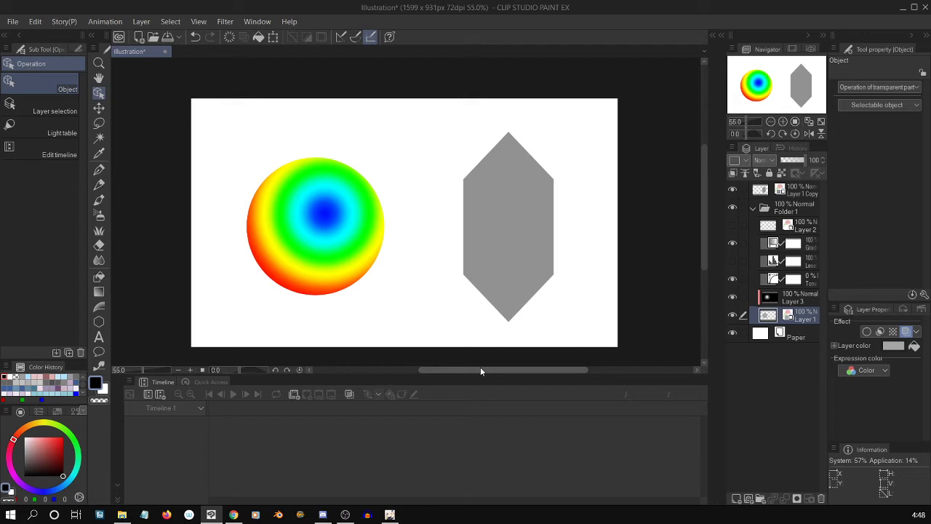
left_click(161, 394)
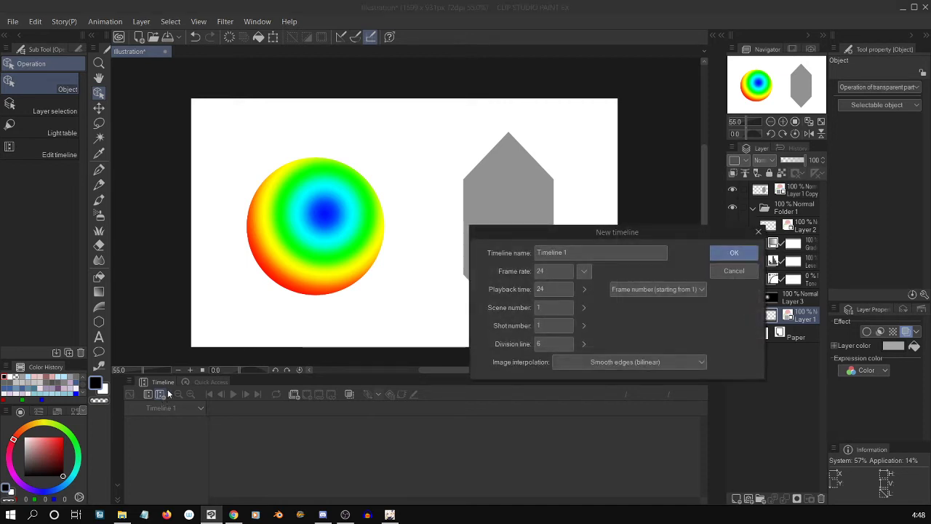
left_click(553, 290)
left_click(562, 271)
left_click(565, 286)
left_click(735, 253)
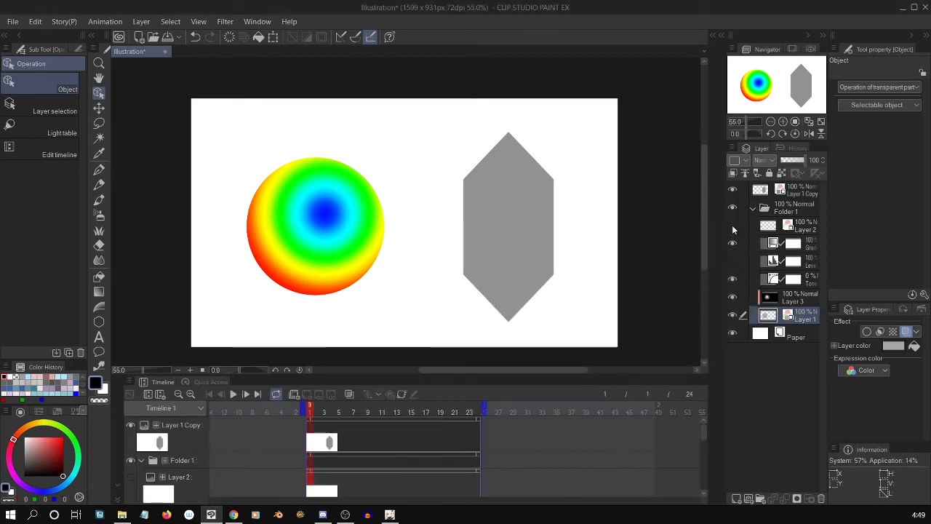
Raise the Tone Curve layer's opacity to 100% and enable keyframes on that layer.
left_click(804, 303)
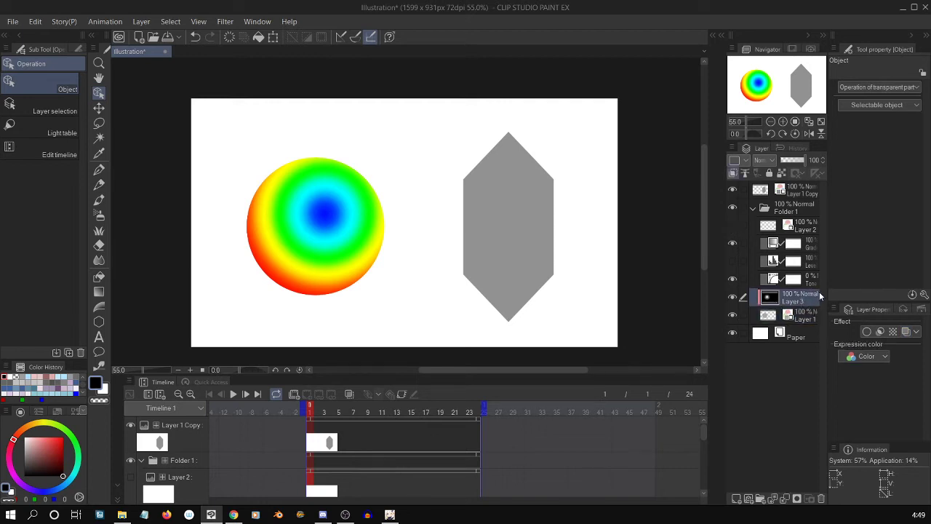
left_click(801, 281)
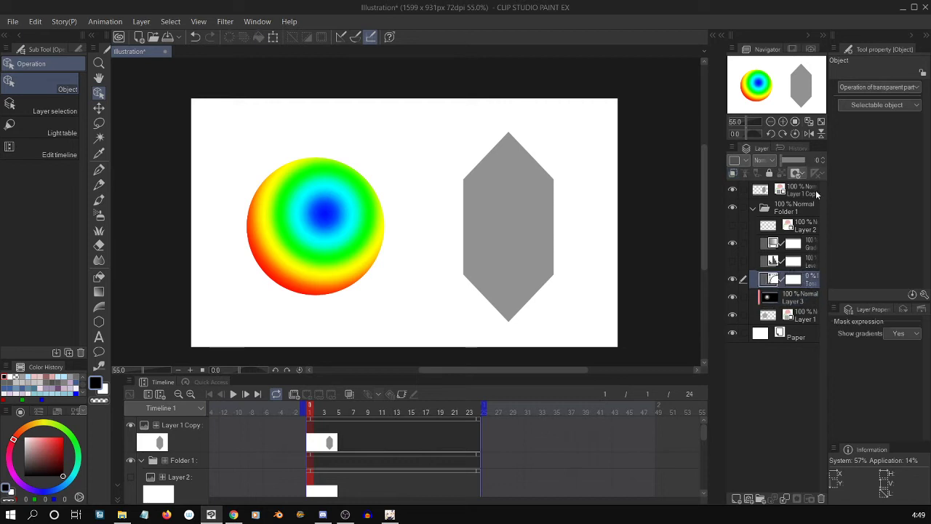
left_click_drag(783, 160, 812, 161)
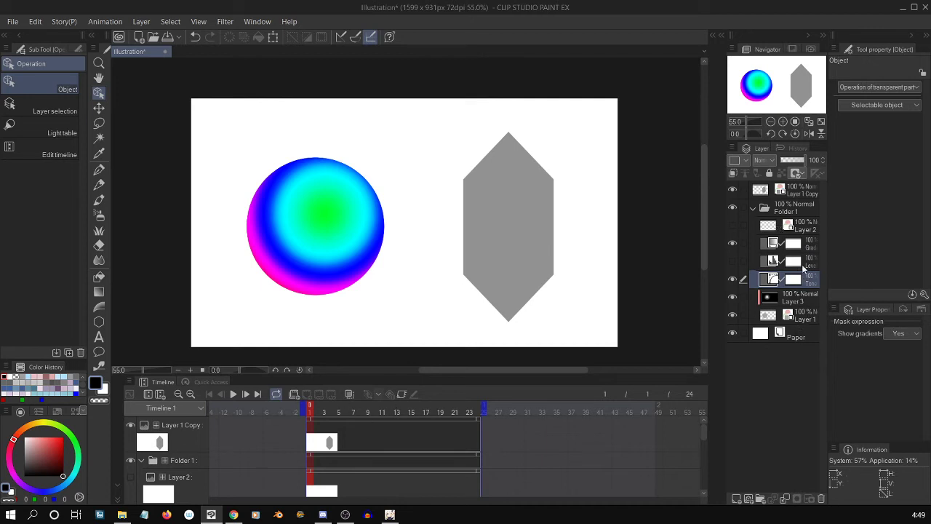
left_click(802, 280)
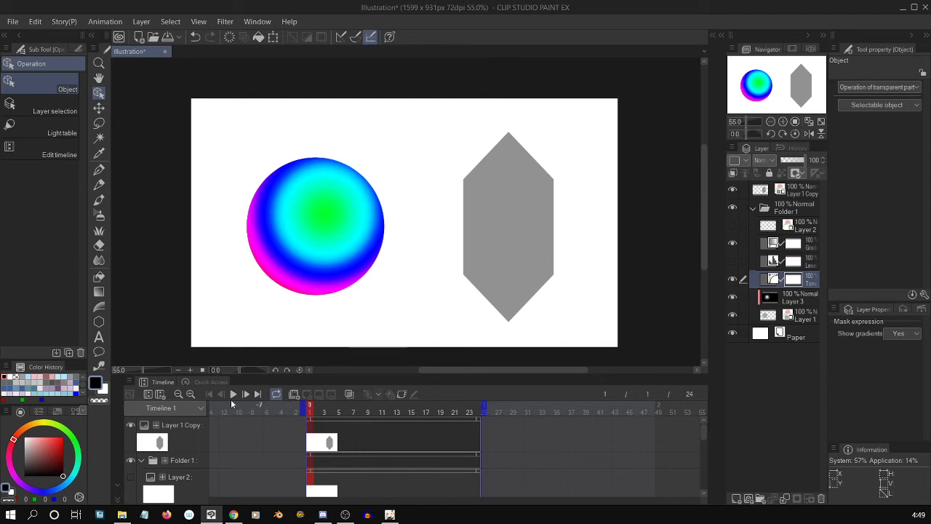
left_click(402, 394)
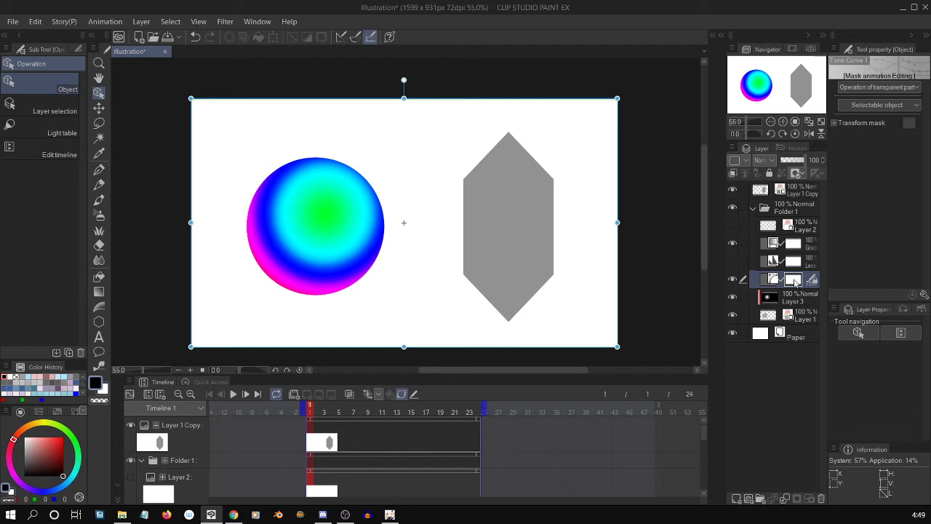
Edit the Tone Curve correction layer by slightly raising the highlight-end control point of its RGB curve, keeping the layer at 100% opacity.
key("p")
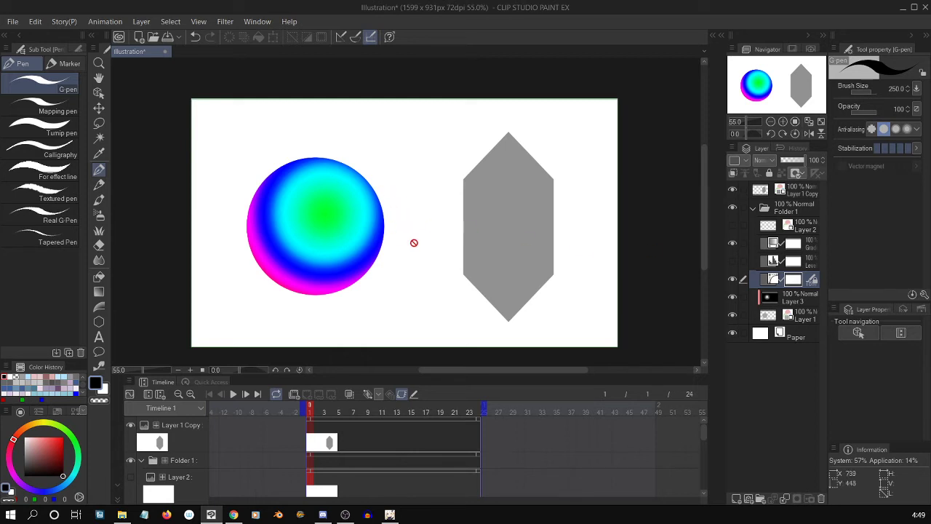
double_click(766, 284)
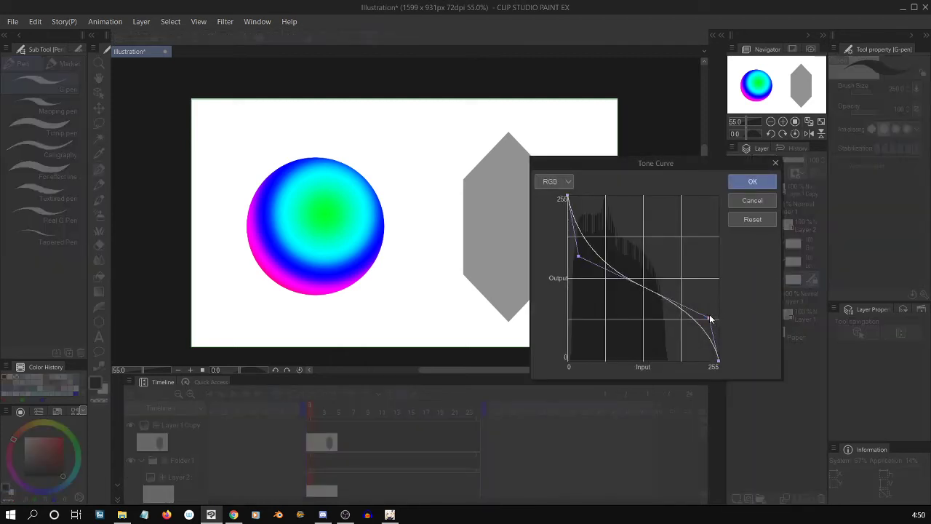
mouse_move(711, 318)
left_mouse_down()
mouse_move(717, 276)
mouse_move(710, 307)
left_mouse_up()
left_click(746, 181)
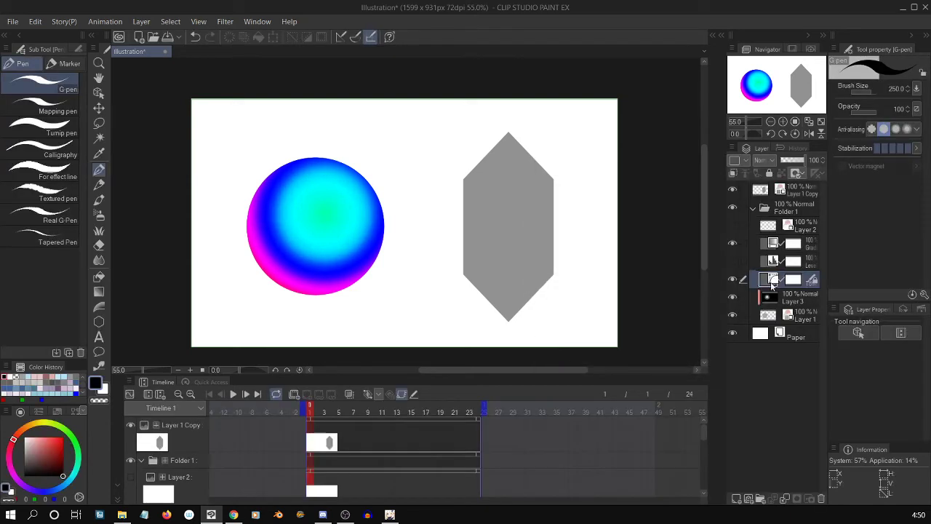
left_click_drag(794, 163, 817, 169)
Open the Graph Editor for the Tone Curve layer and show only its Opacity curve, hiding the mask position, scale, angle and rotation center curves.
left_click(403, 394)
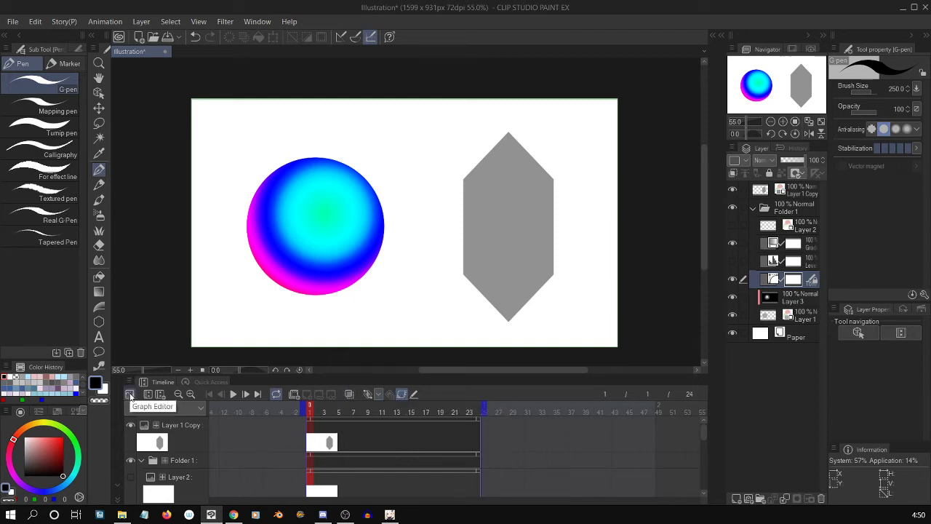
left_click(131, 394)
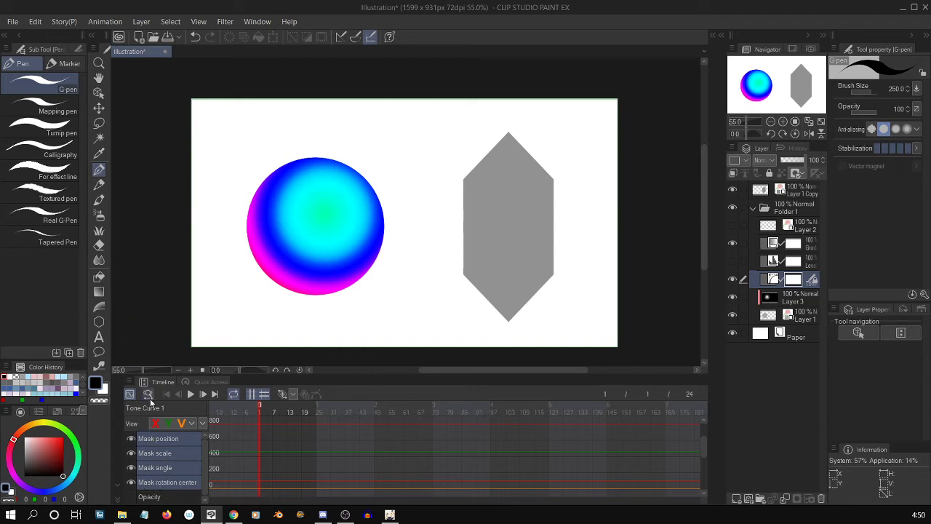
left_click(132, 437)
left_click(132, 452)
left_click(131, 467)
left_click(132, 481)
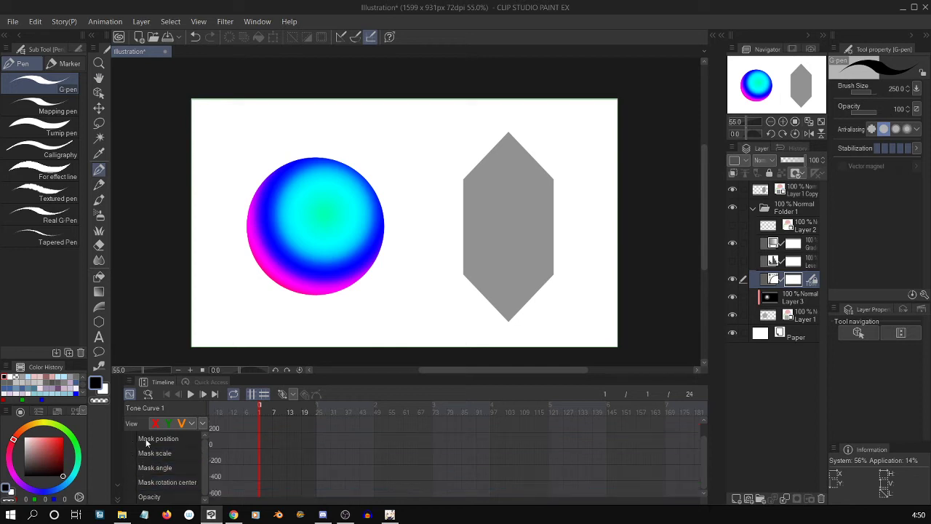
left_click_drag(131, 438, 133, 480)
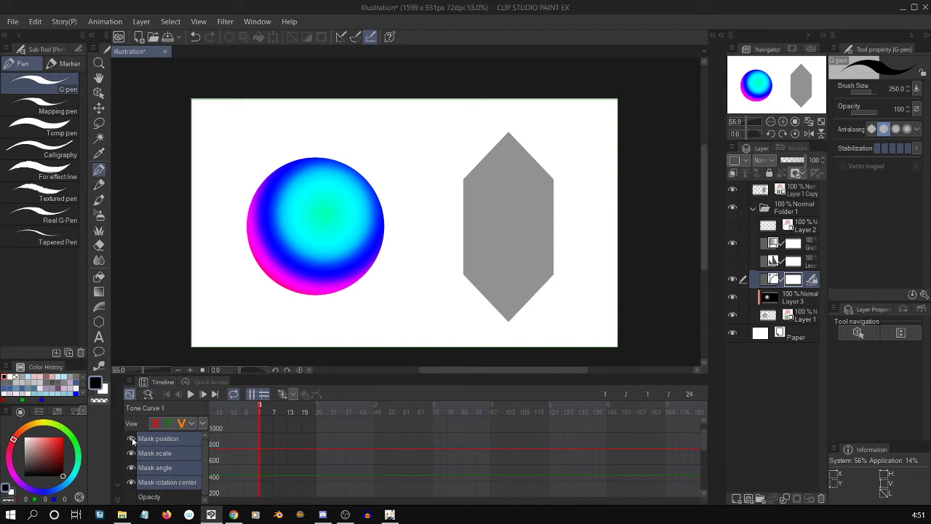
left_click_drag(132, 437, 131, 481)
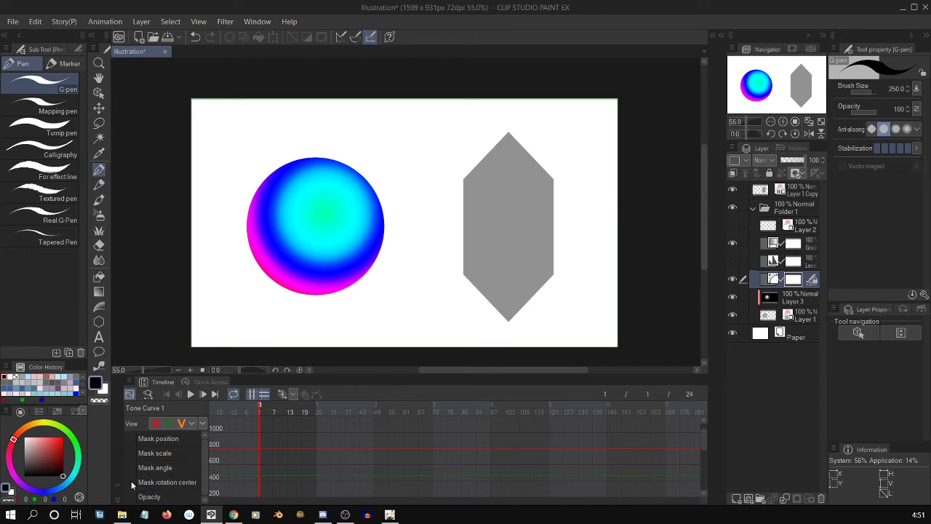
left_click(136, 497)
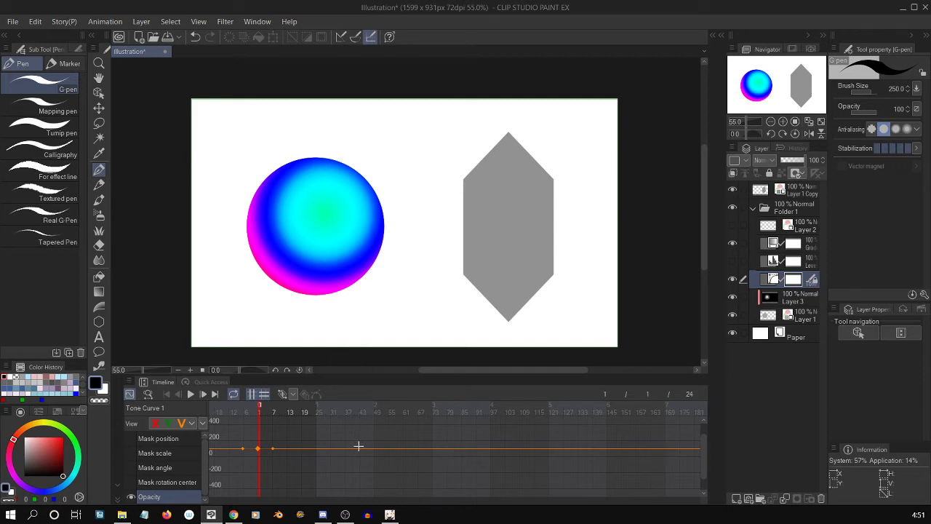
left_click(134, 496)
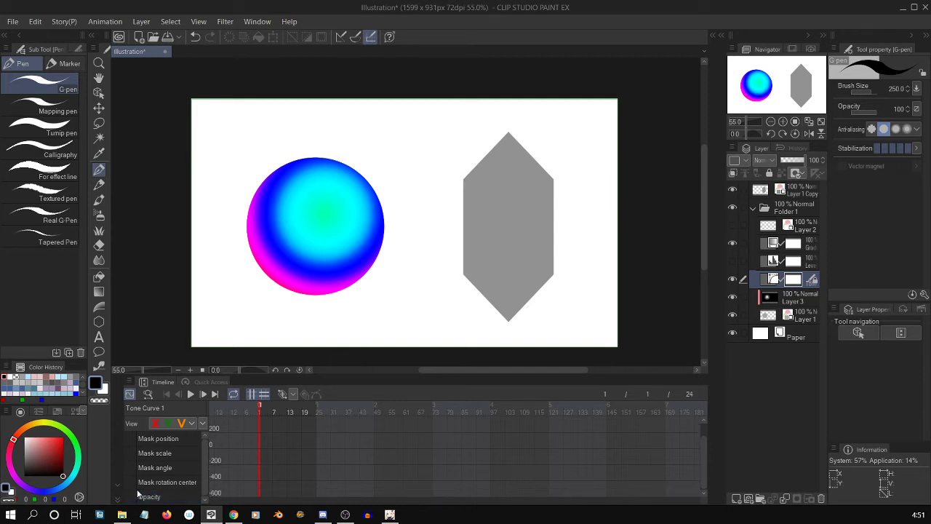
left_click(133, 497)
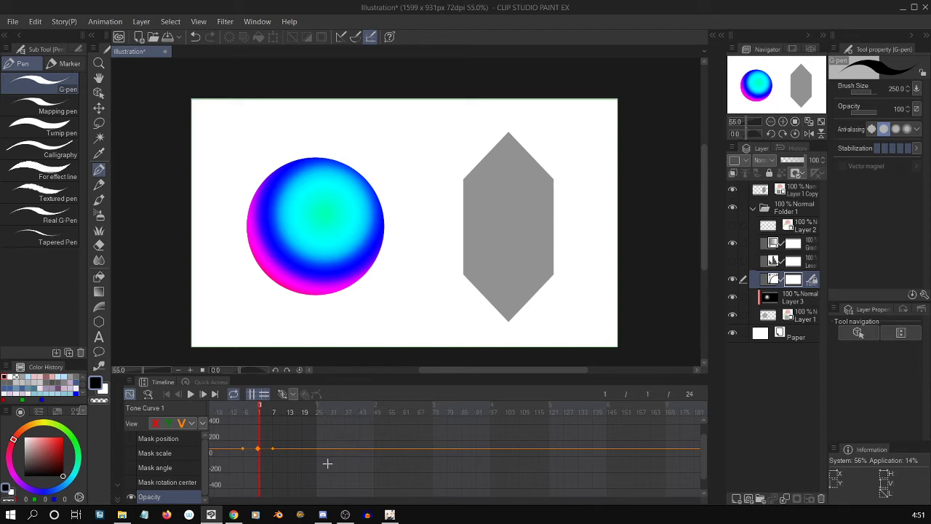
Add an Opacity keyframe for the Tone Curve layer at frame 24 in the Graph Editor.
scroll(324, 461, "up", 5)
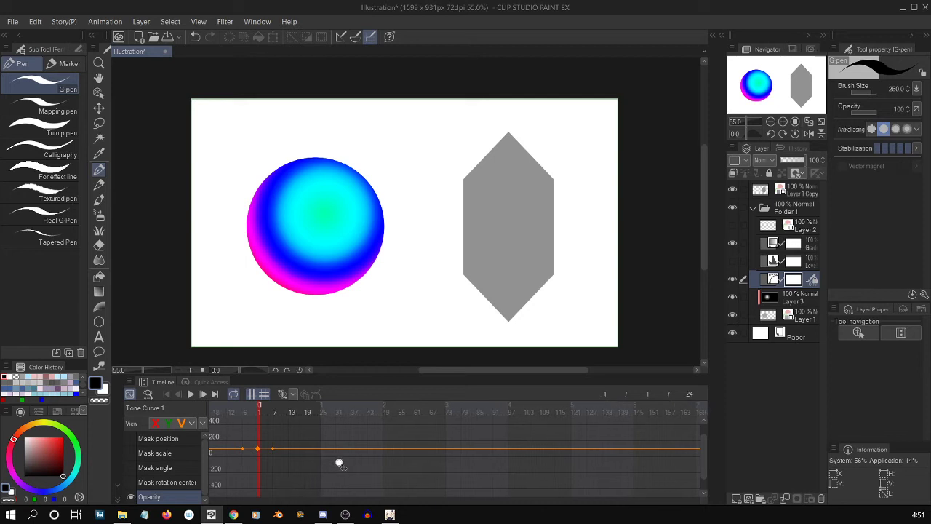
scroll(389, 467, "up", 3)
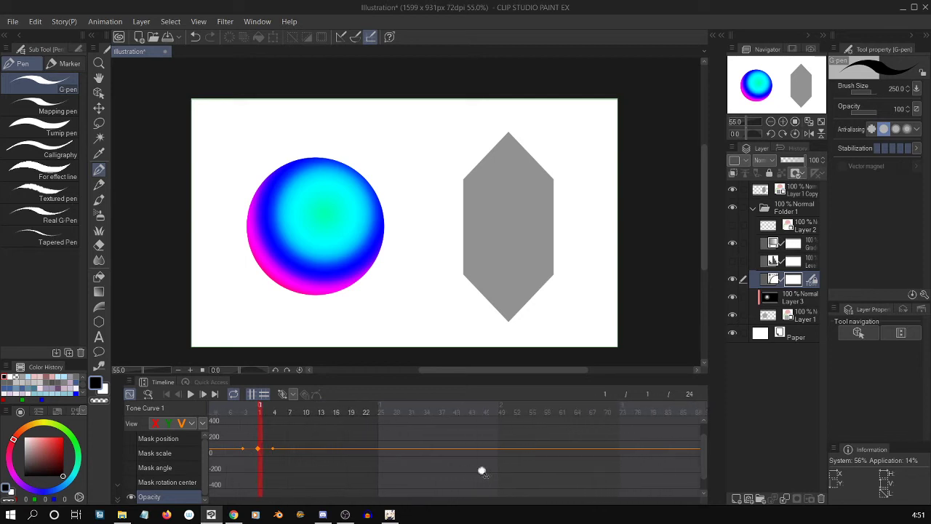
left_click_drag(533, 469, 602, 471)
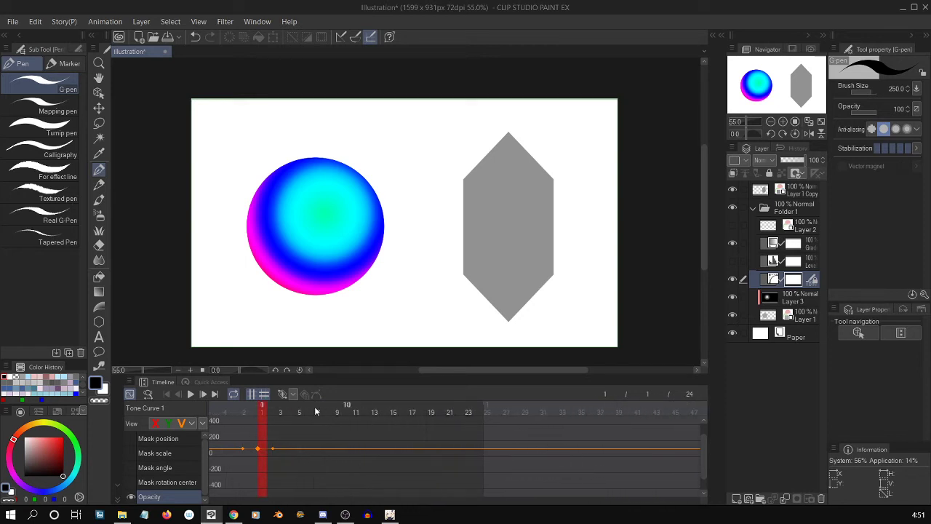
left_click_drag(405, 459, 536, 463)
left_click_drag(656, 466, 545, 469)
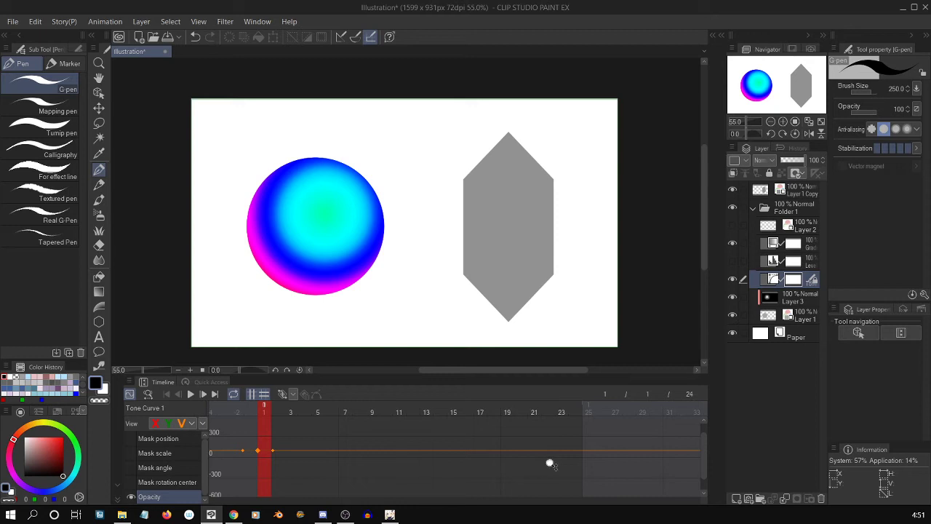
left_click_drag(551, 464, 551, 428)
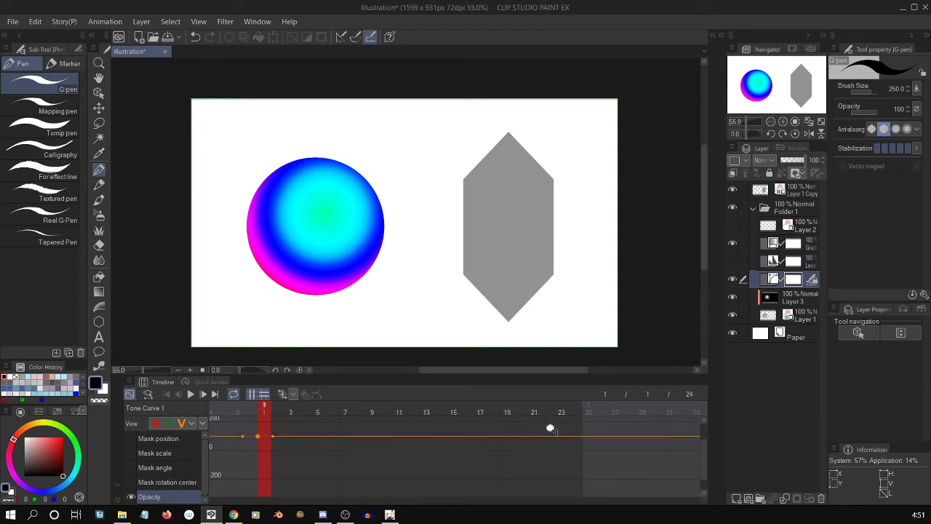
left_click_drag(555, 463, 556, 445)
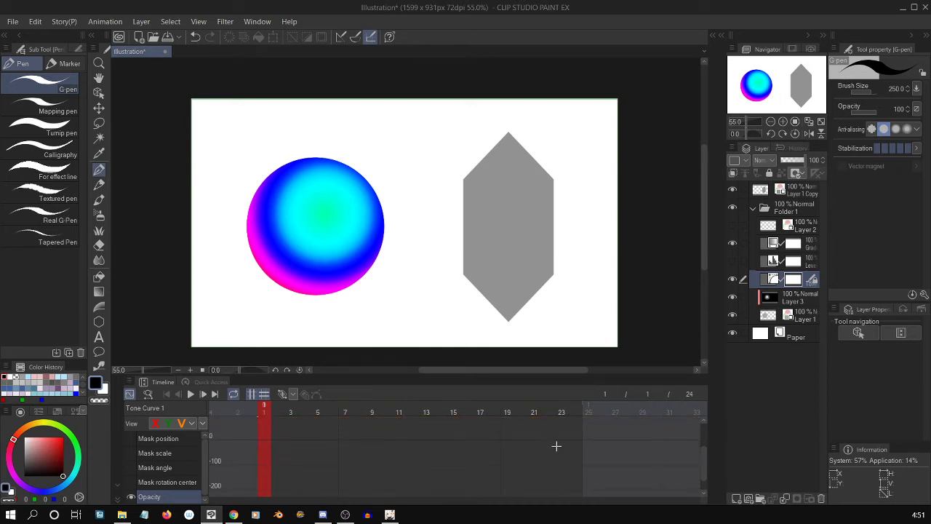
mouse_move(700, 462)
left_mouse_down()
mouse_move(702, 440)
mouse_move(705, 452)
left_mouse_up()
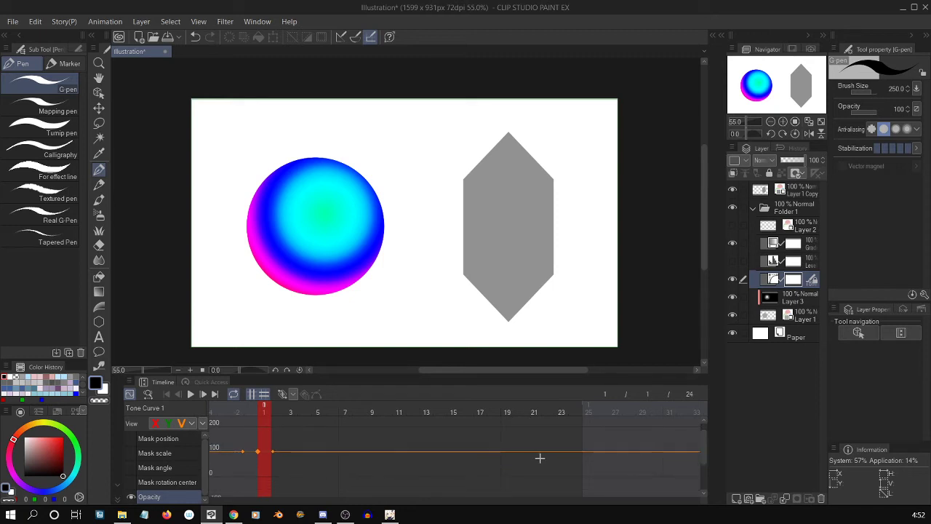
mouse_move(538, 448)
left_mouse_down()
mouse_move(536, 465)
mouse_move(535, 450)
left_mouse_up()
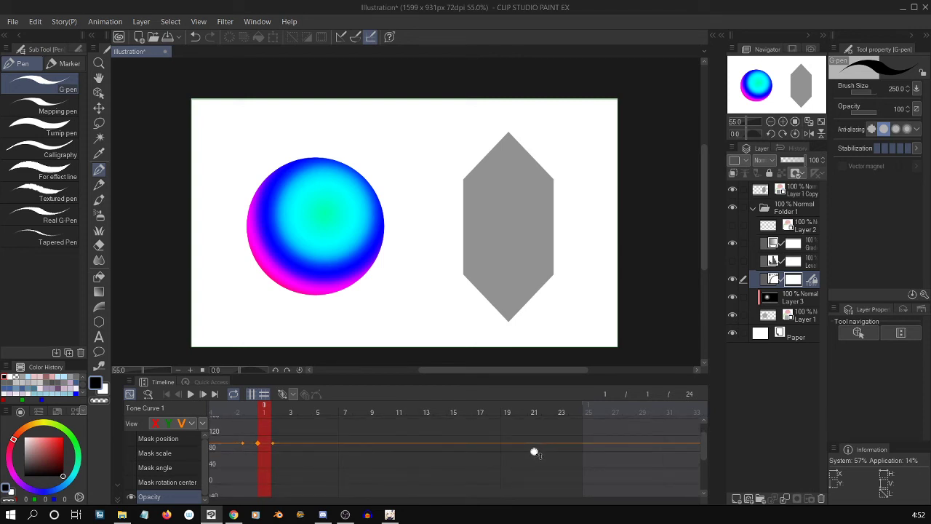
left_click_drag(534, 451, 534, 453)
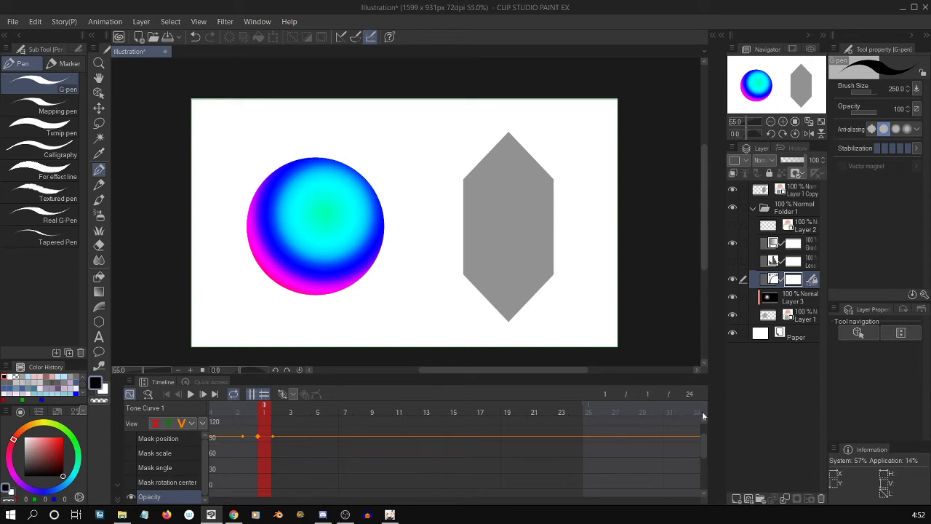
left_click_drag(703, 443, 703, 440)
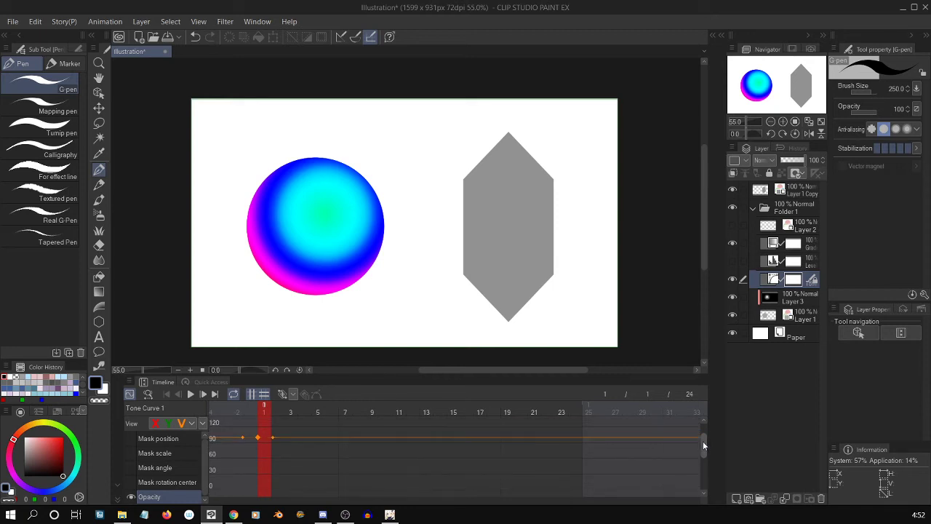
left_click(574, 413)
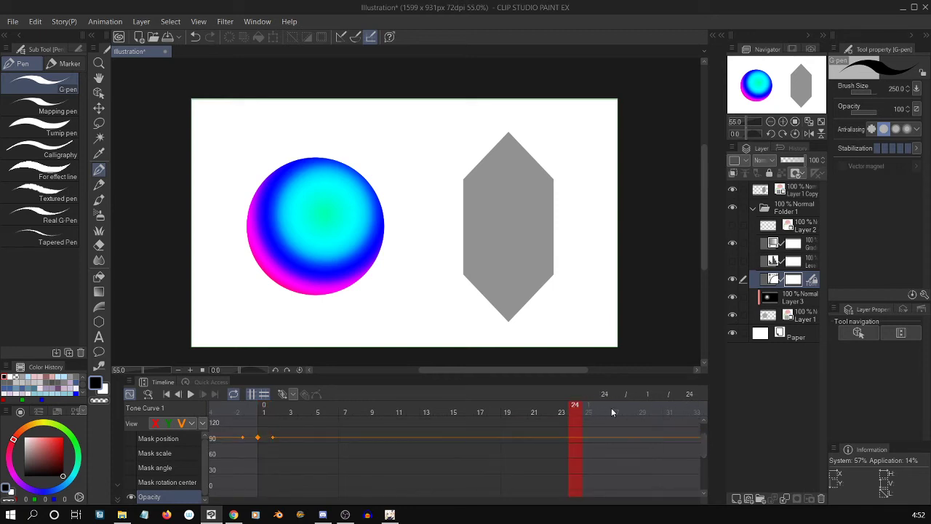
left_click(283, 395)
Go to frame 12 in the Tone Curve layer's opacity graph.
left_click(412, 408)
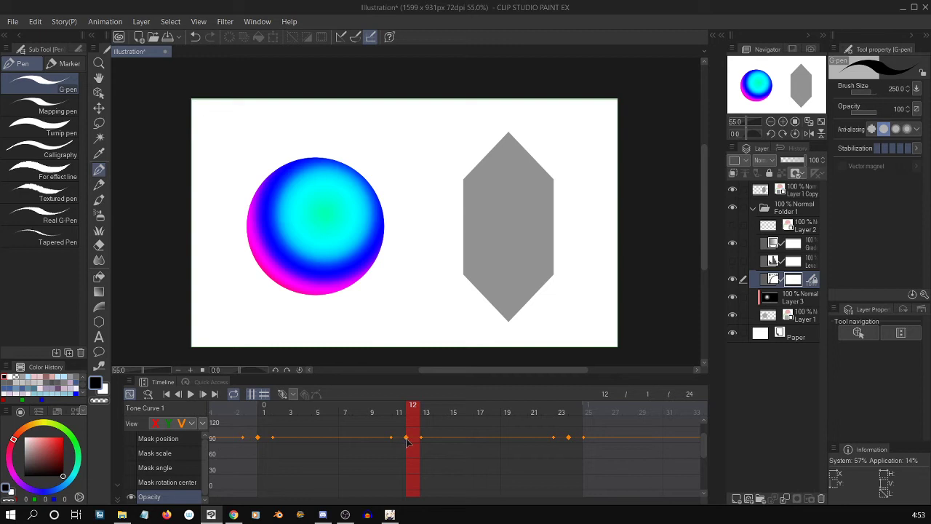
Move the Tone Curve layer's frame 12 Opacity keyframe down to nearly 0 at frame 13, and preview the color shift in playback.
left_click_drag(407, 441, 417, 489)
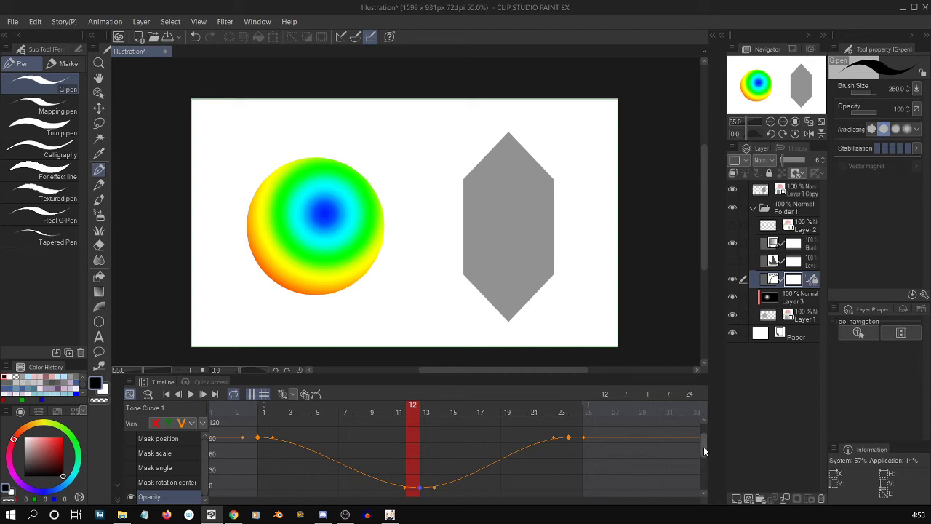
left_click_drag(703, 447, 703, 448)
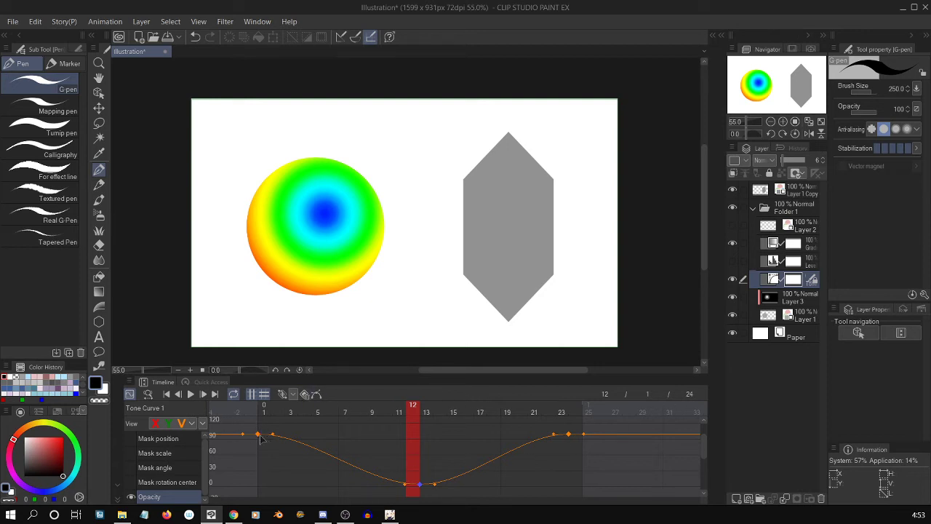
left_click(480, 411)
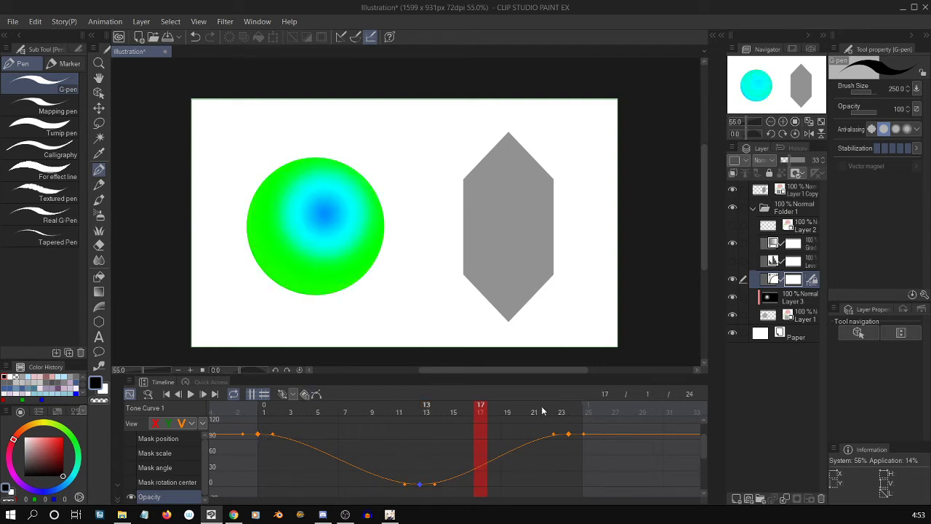
left_click_drag(541, 407, 607, 405)
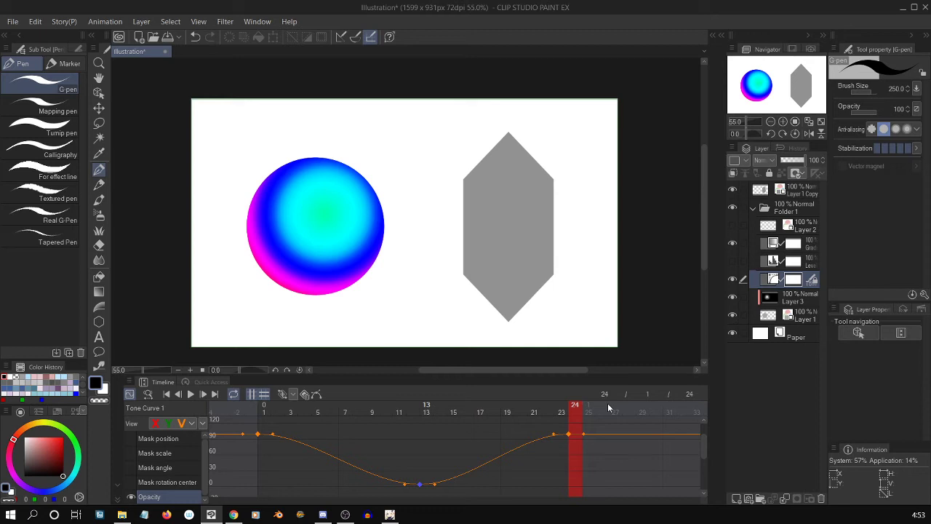
left_click(192, 399)
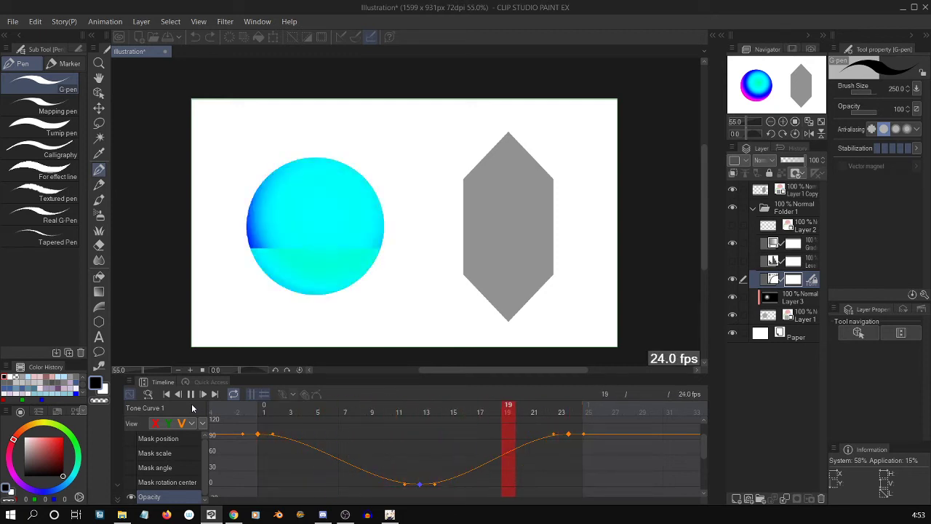
left_click(190, 394)
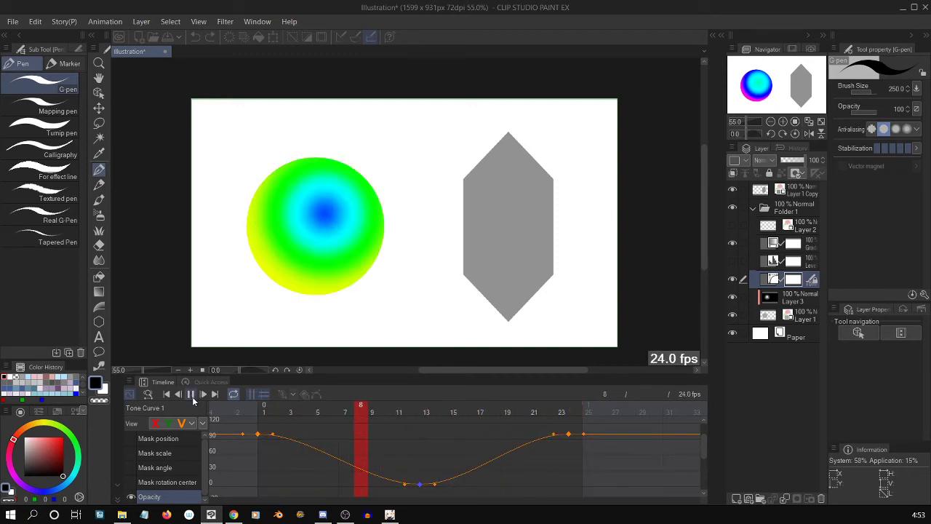
Move the low Opacity keyframe to frame 7 and add a keyframe at frame 17, angling its handles to form a second dip.
left_click_drag(384, 482, 352, 484)
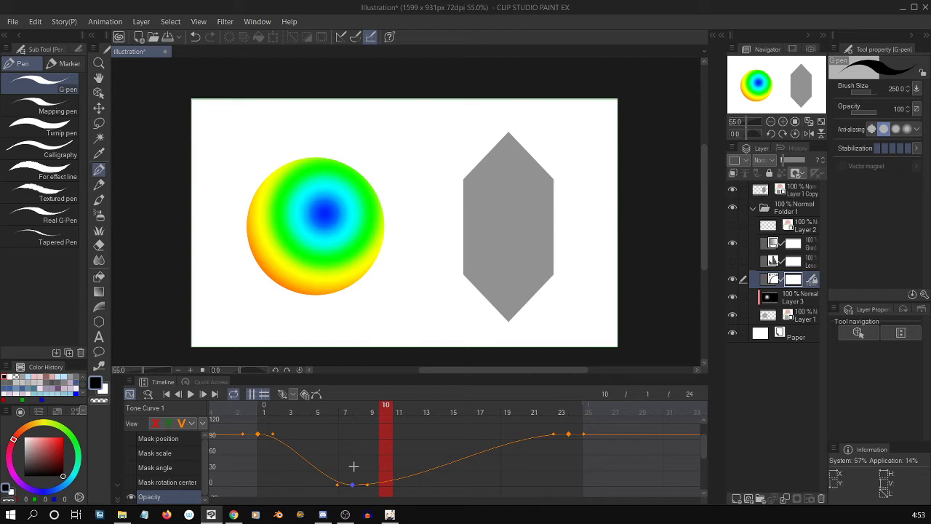
left_click(481, 412)
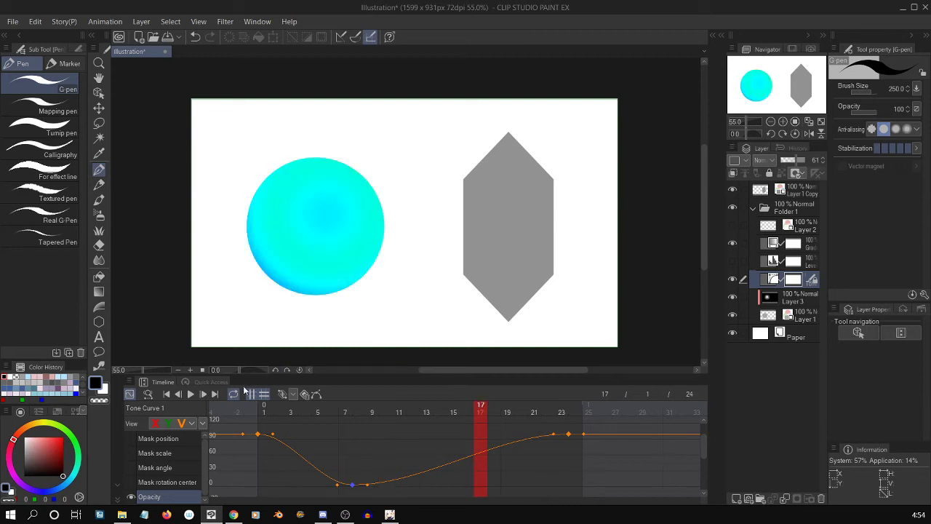
left_click(283, 393)
left_click_drag(488, 450, 483, 467)
left_click_drag(352, 484, 338, 484)
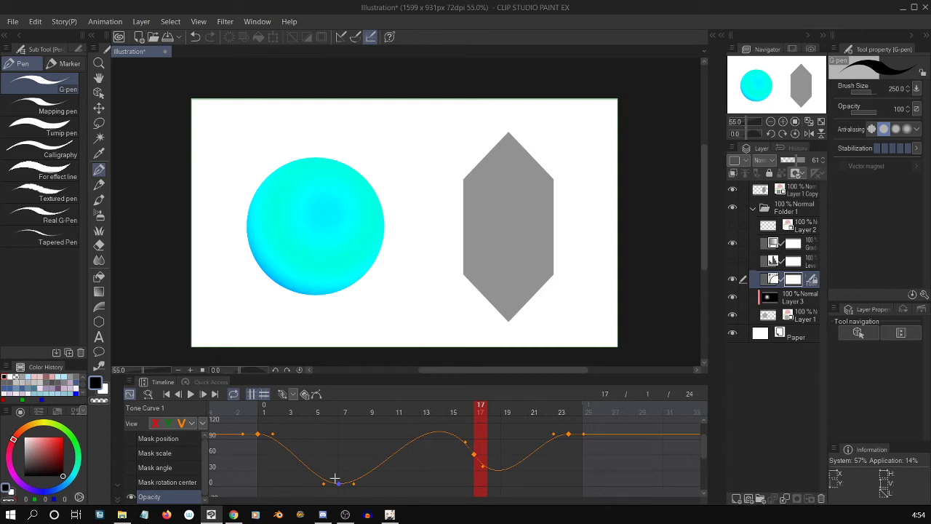
left_click(192, 396)
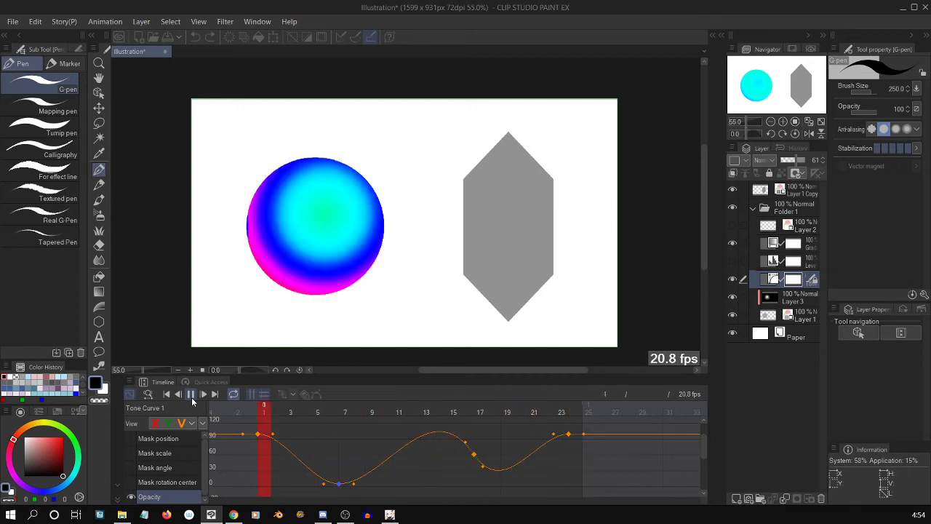
left_click(191, 393)
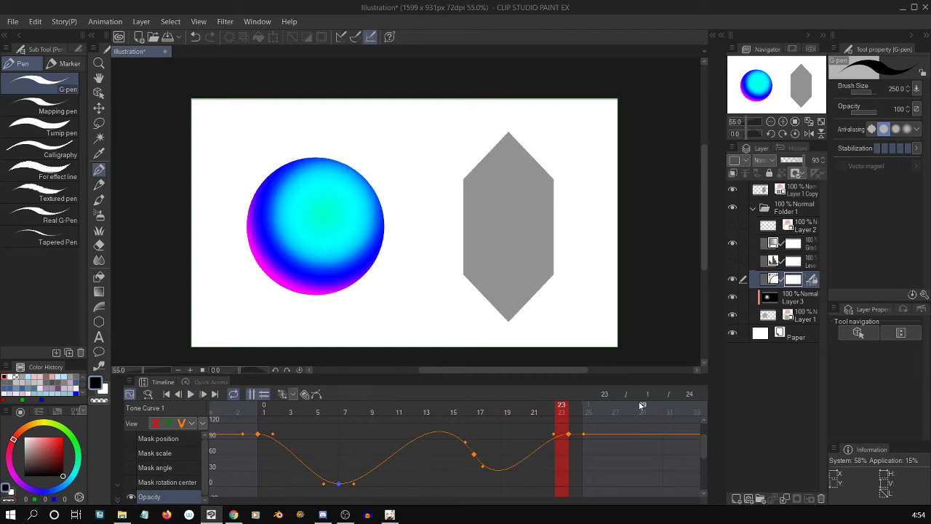
Adjust the curve handle of the frame 17 Opacity keyframe, checking each change in playback.
mouse_move(465, 443)
left_mouse_down()
mouse_move(470, 449)
mouse_move(464, 441)
left_mouse_up()
left_click_drag(702, 445, 702, 446)
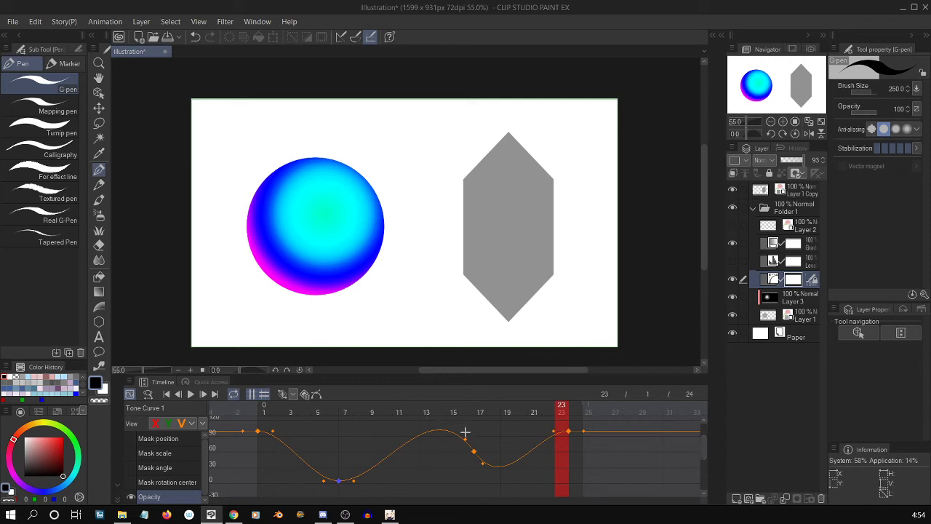
left_click_drag(466, 438, 466, 437)
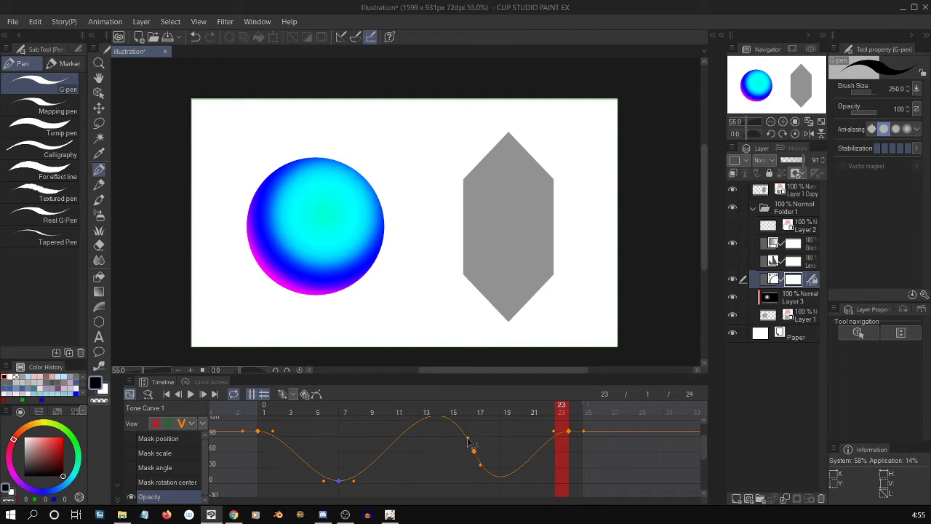
left_click(191, 393)
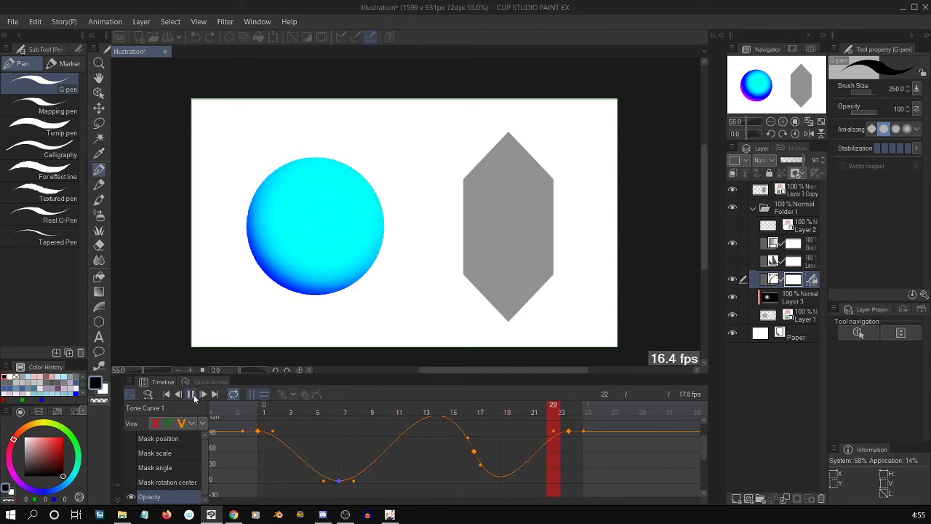
left_click(190, 393)
left_click_drag(467, 440, 469, 437)
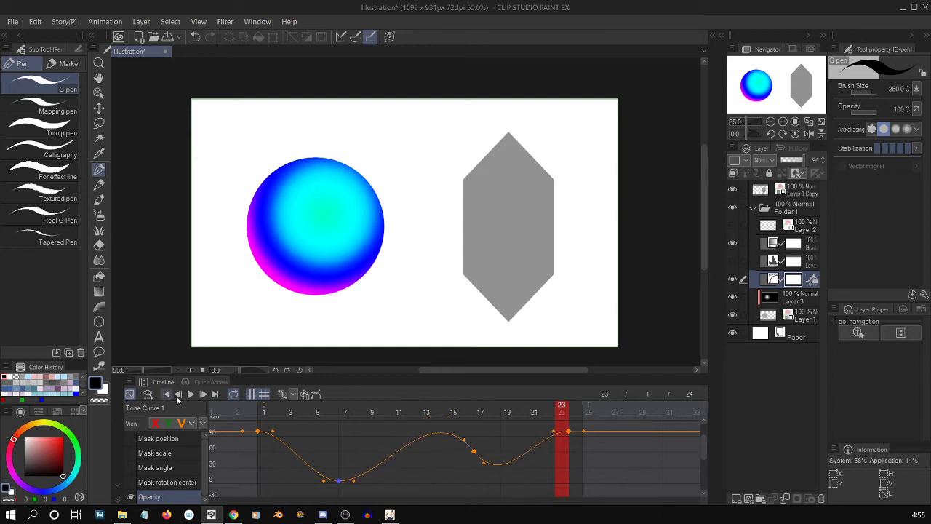
left_click(190, 395)
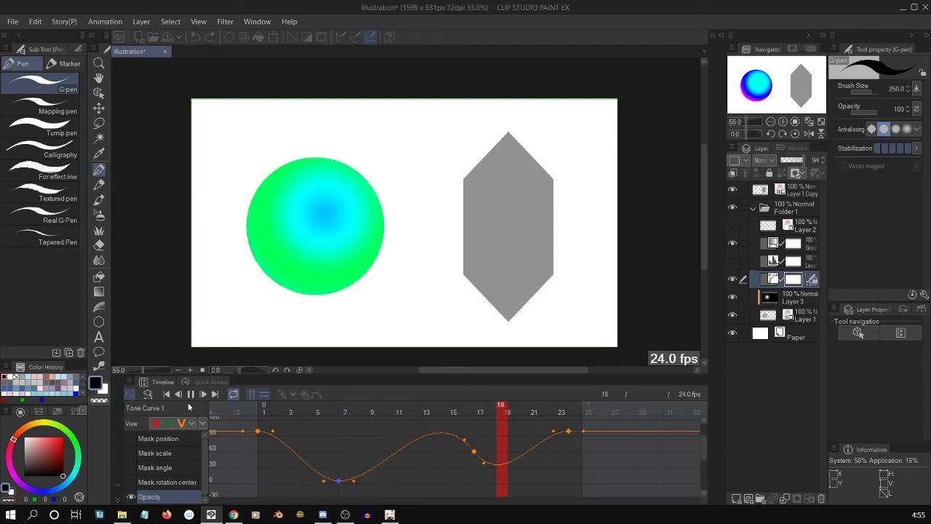
Lower the frame 17 Opacity keyframe to about 52 and play back the animation.
mouse_move(464, 439)
left_mouse_down()
mouse_move(474, 453)
mouse_move(464, 446)
left_mouse_up()
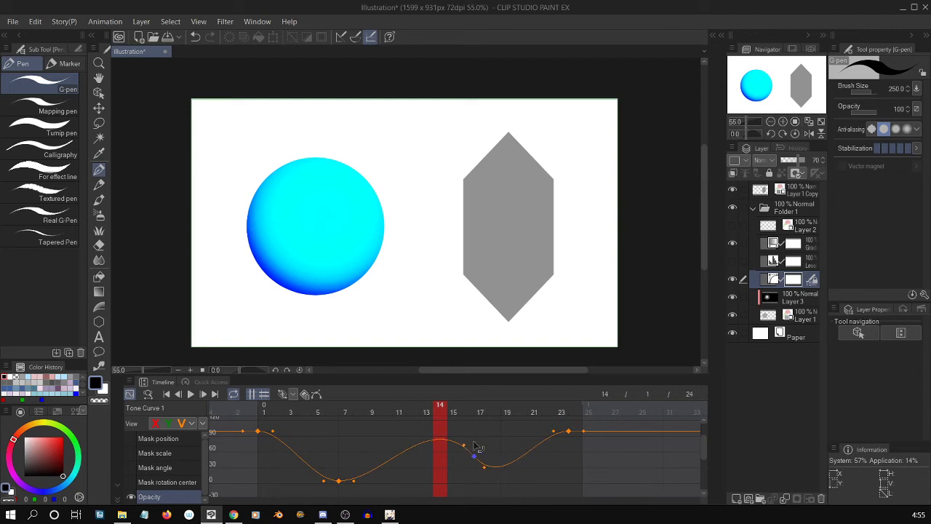
left_click(191, 395)
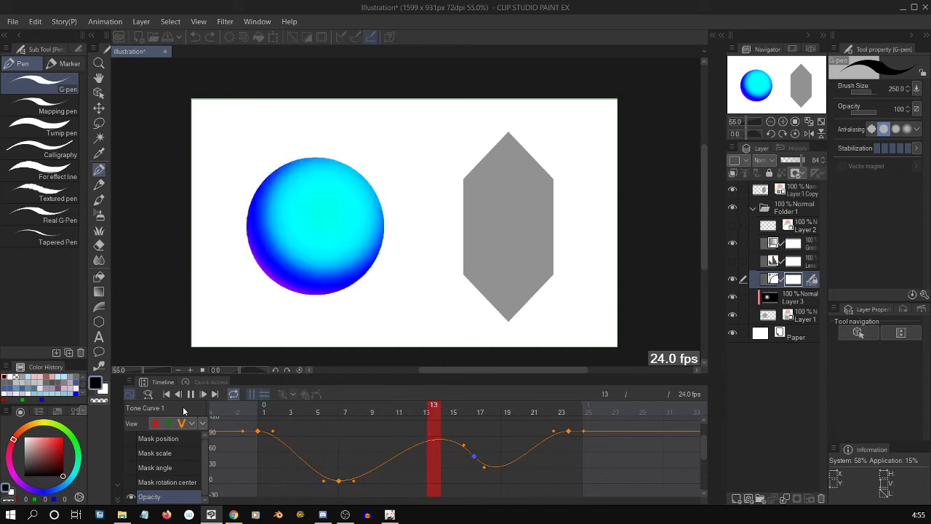
left_click(191, 394)
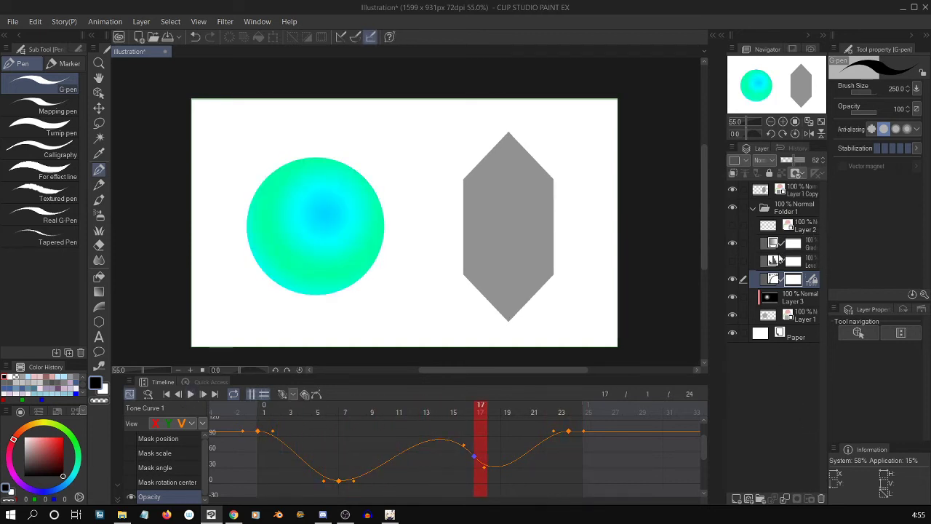
Select and show Layer 2, the sphere's white highlight, and preview it over the animated colors.
left_click(796, 225)
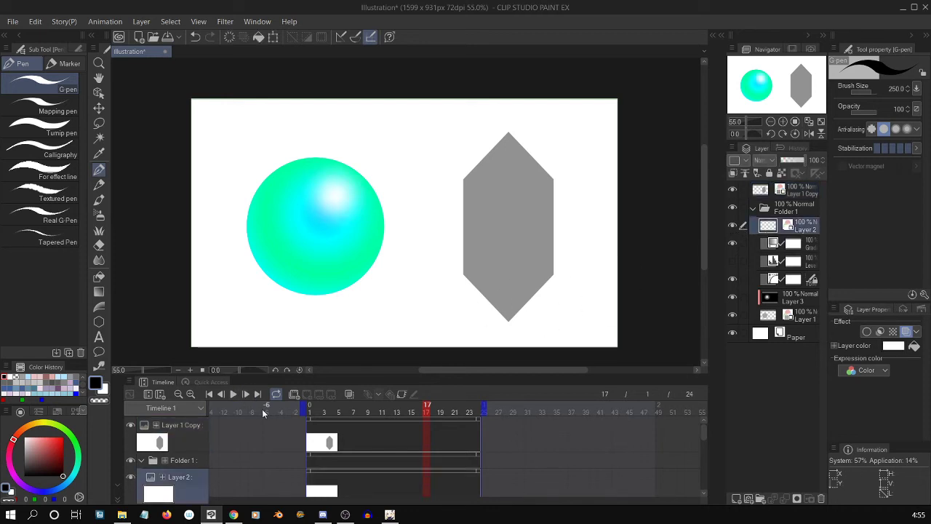
left_click(233, 394)
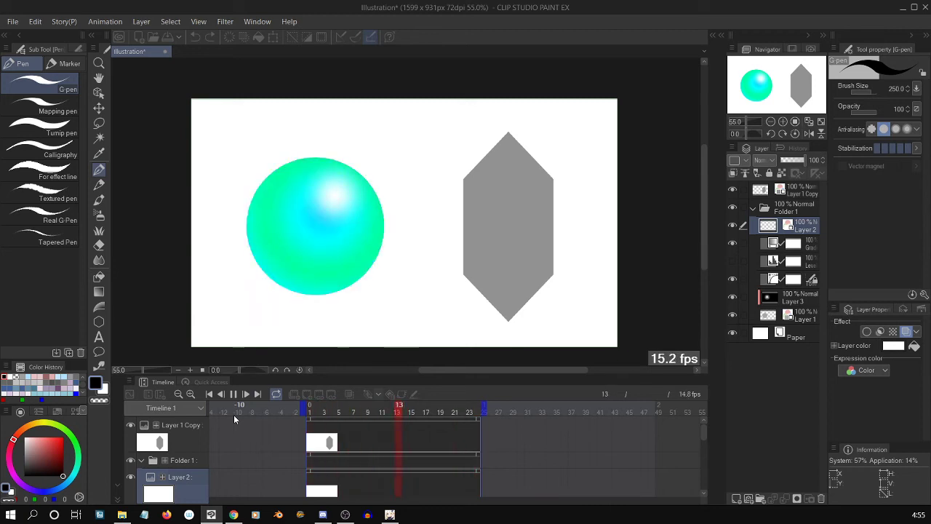
left_click(798, 233)
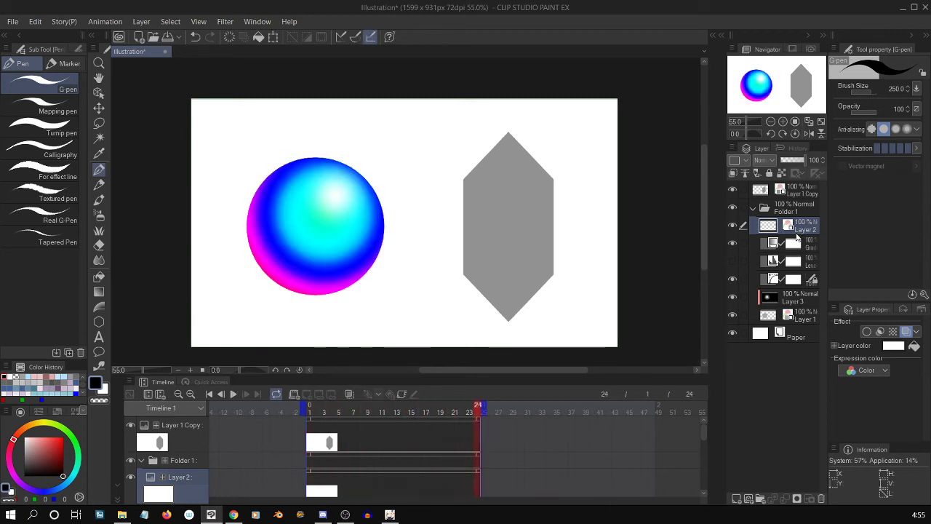
Transform Layer 2 to shift the white highlight slightly toward the sphere's center, and play back the animation.
key("ctrl+t")
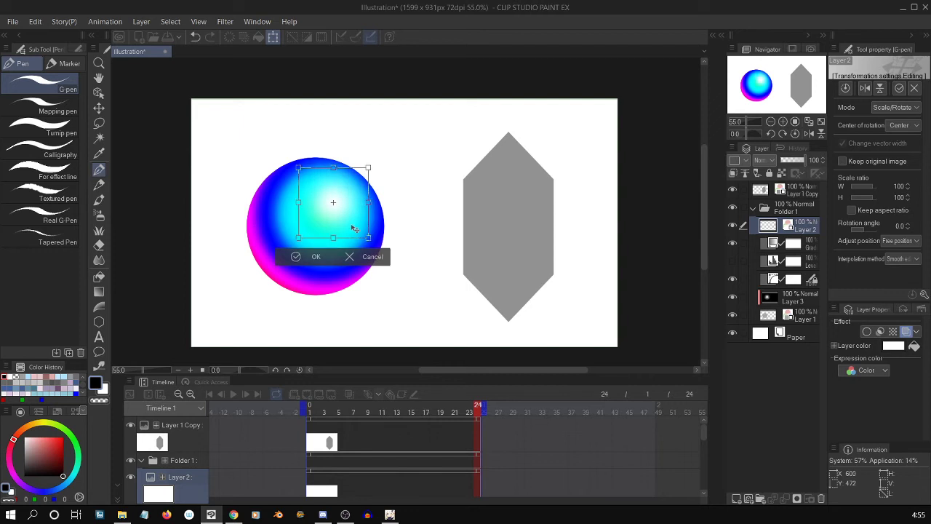
key("Return")
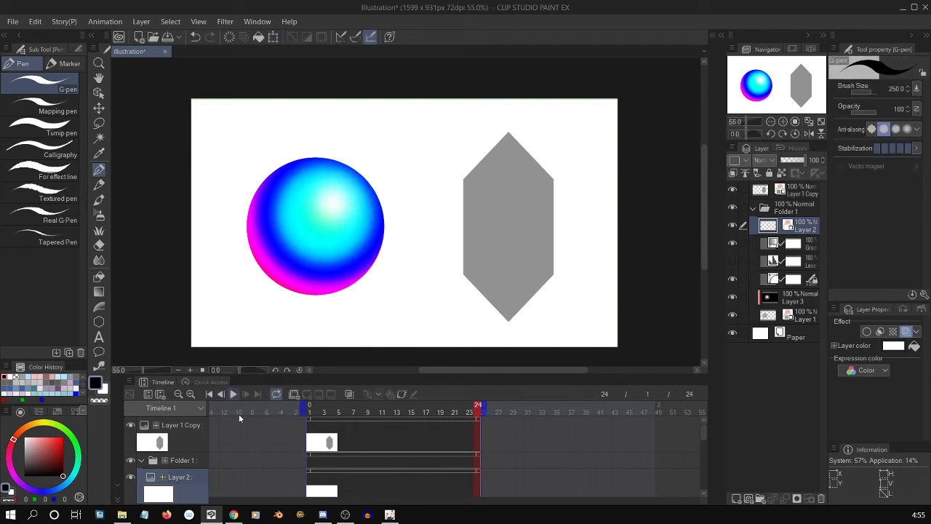
left_click(234, 394)
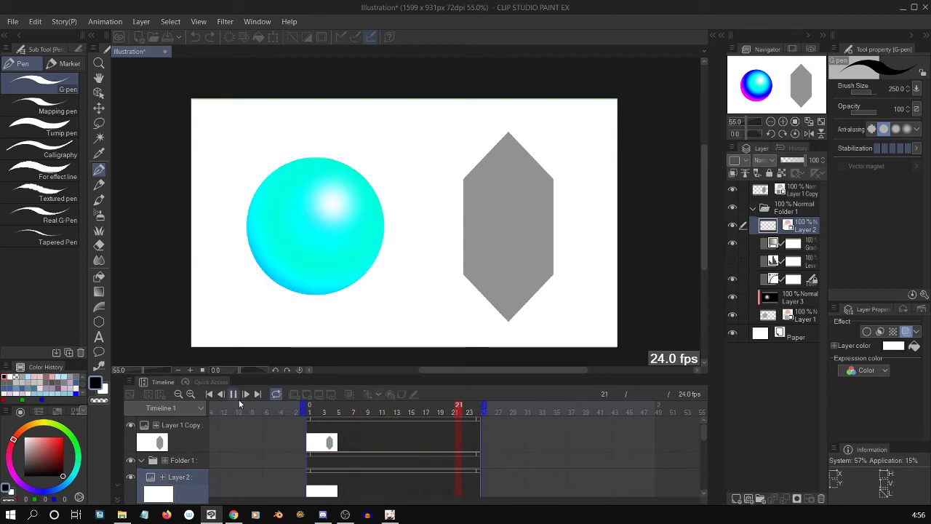
left_click(238, 399)
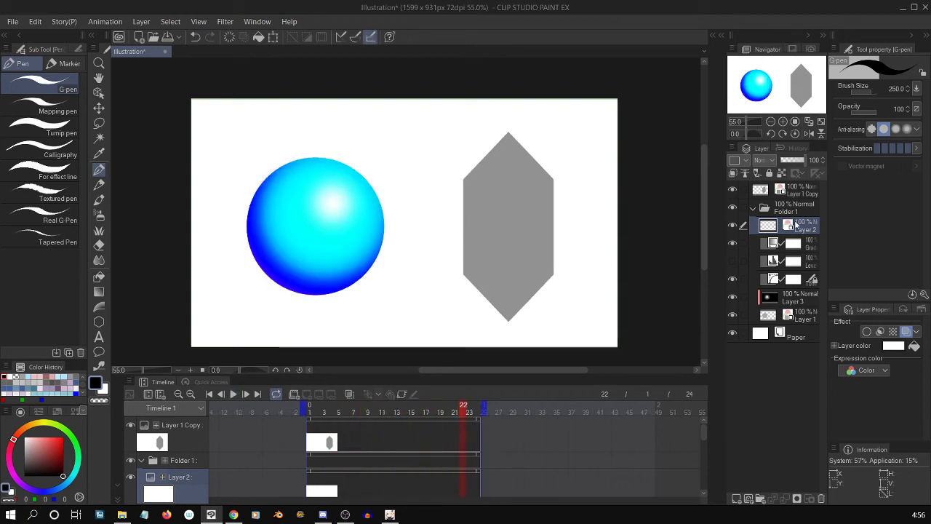
Duplicate the sphere's base Layer 1 inside Folder 1 and lower the copy's opacity to 32%.
left_click(797, 212)
left_click(805, 235)
left_click(790, 322)
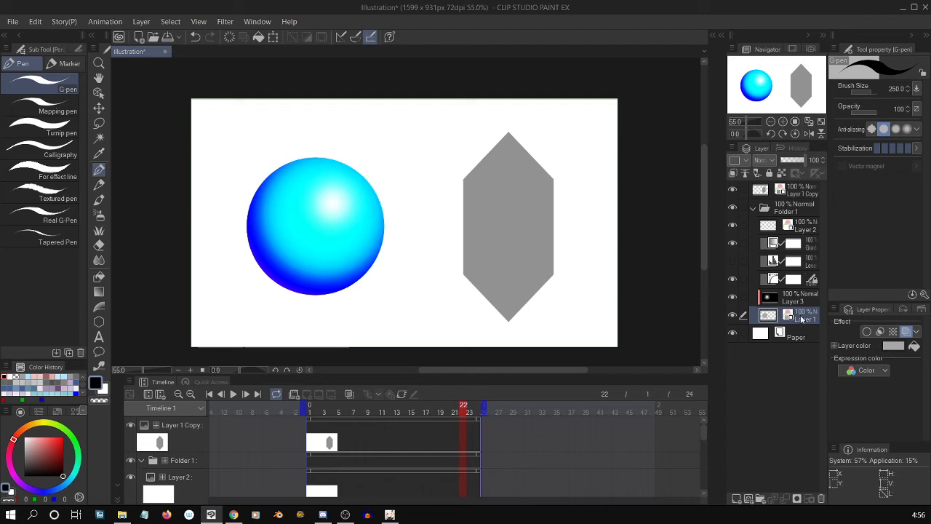
key("ctrl+shift+n")
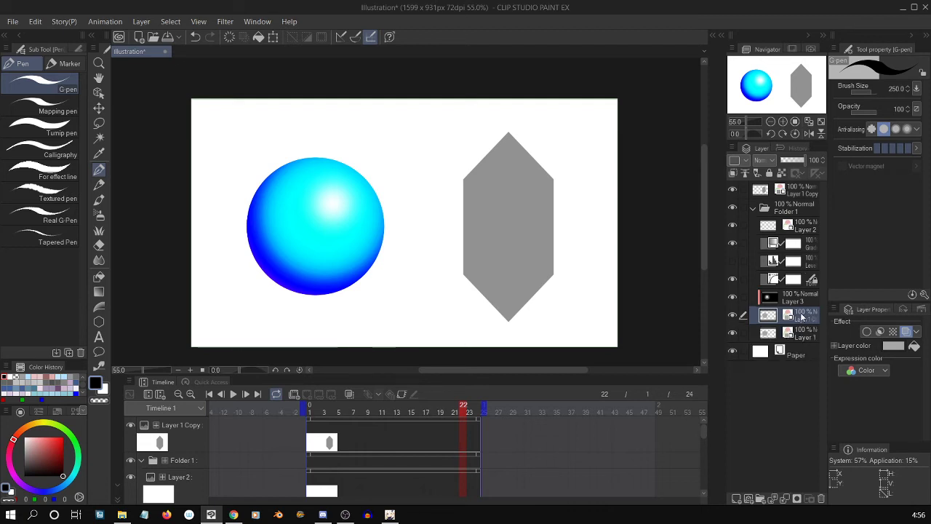
left_click(800, 340)
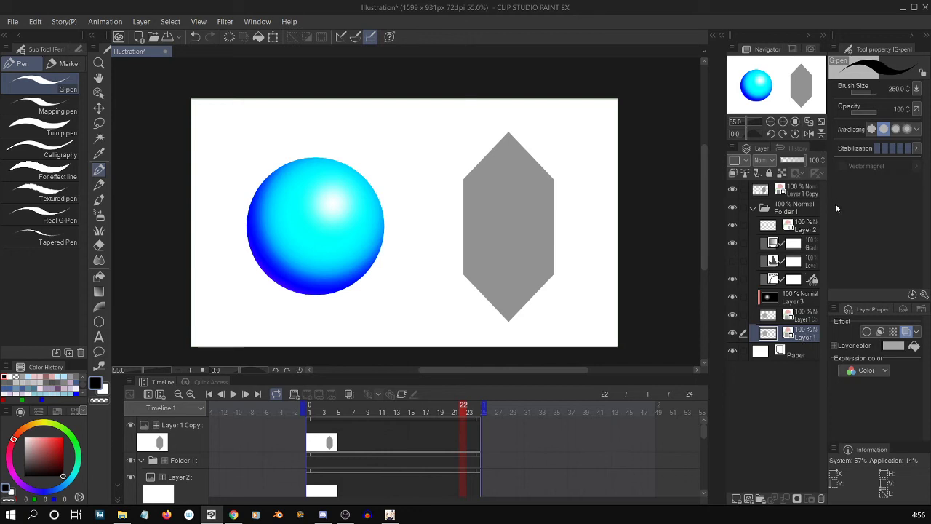
left_click(800, 323)
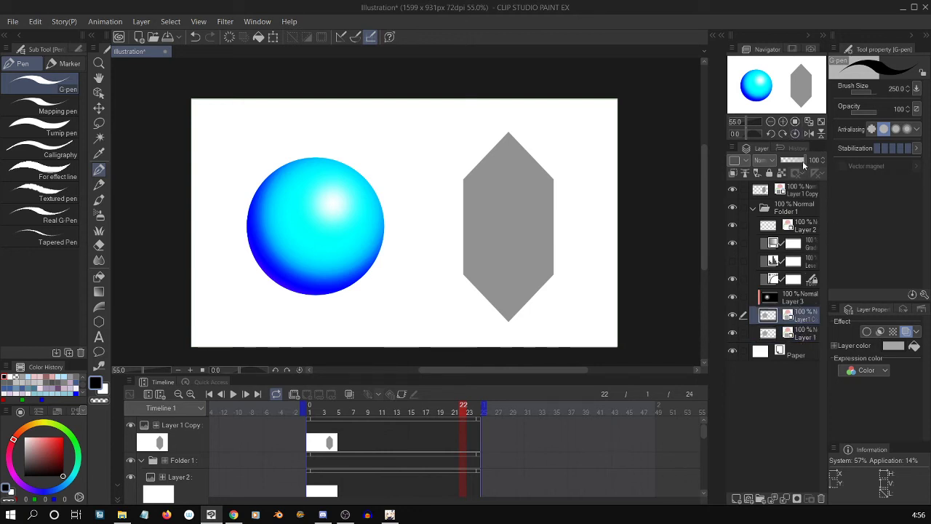
left_click_drag(803, 165, 792, 163)
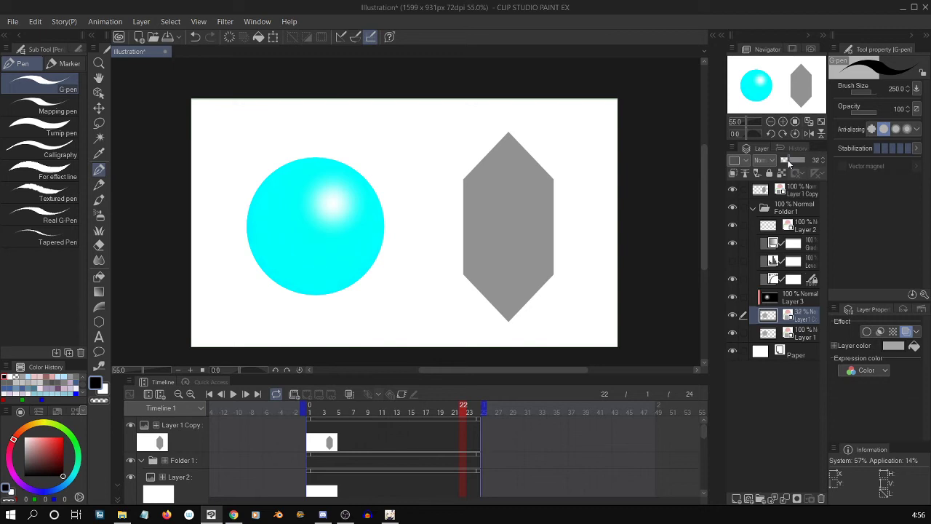
Set the Layer color of the original Layer 1 under the copy to bright blue, H 237, S 100, V 100.
left_click(801, 338)
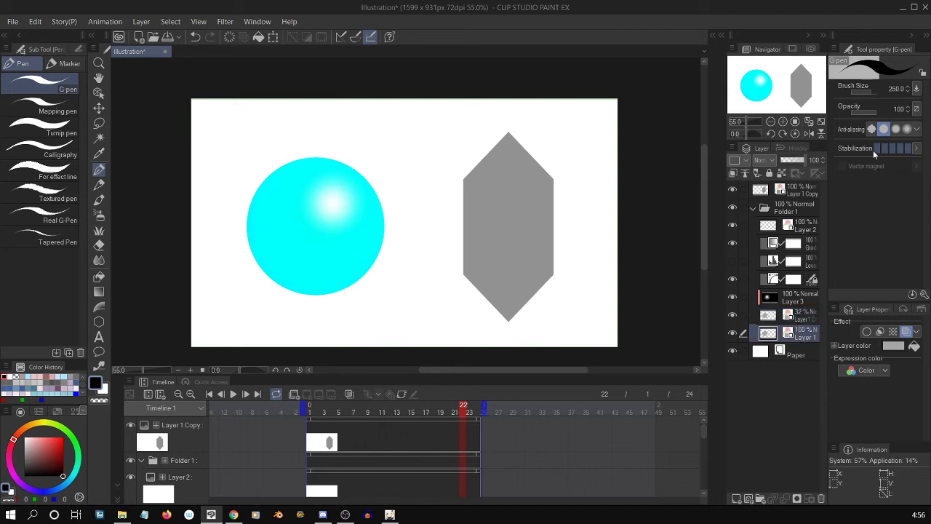
left_click(892, 346)
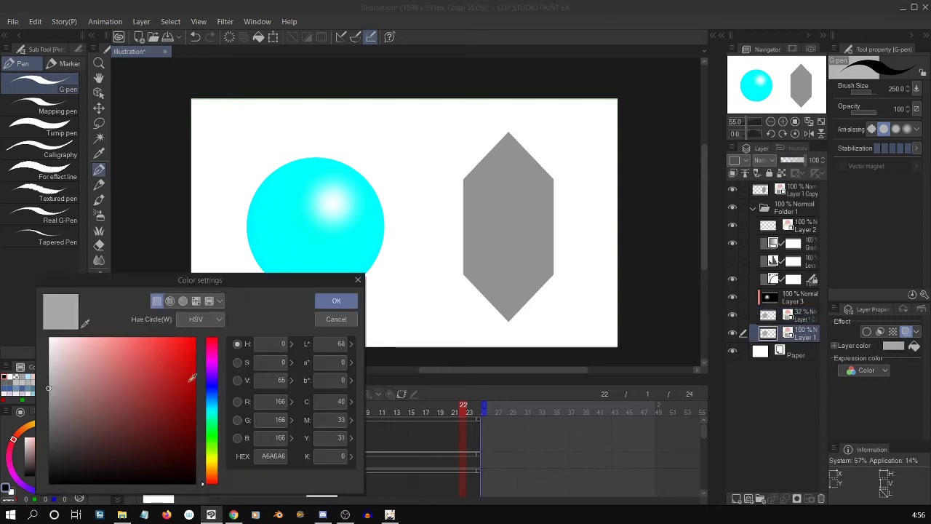
left_click(211, 387)
left_click_drag(187, 381, 197, 335)
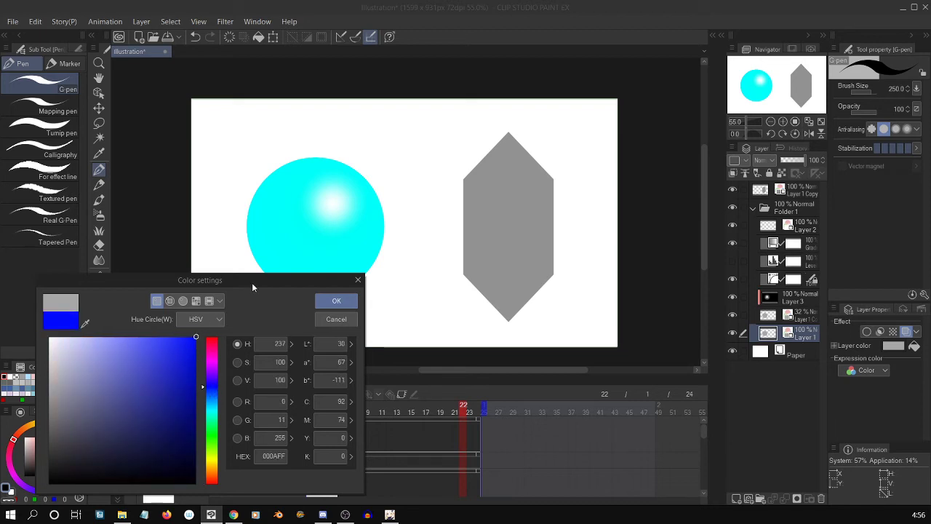
left_click(336, 301)
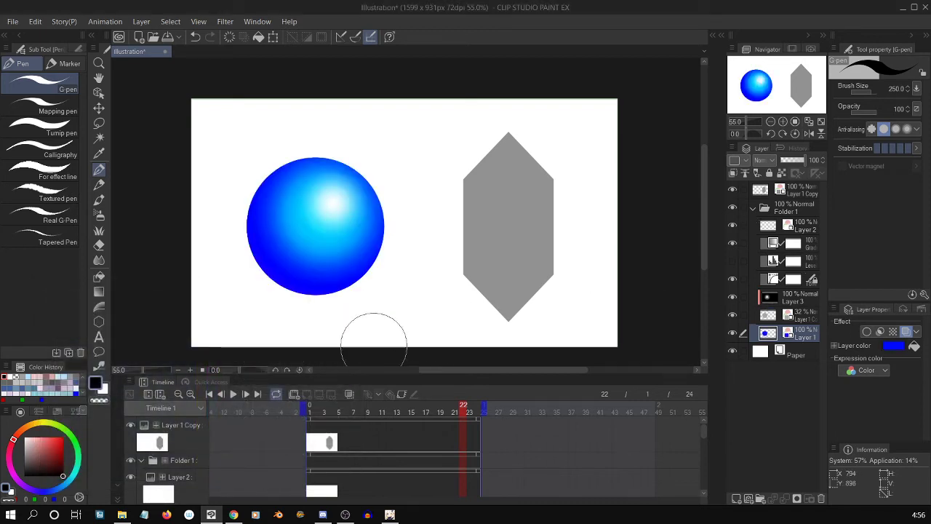
Play back the animation and lower the opacity of Layer 1 Copy inside Folder 1 to 16%.
left_click(232, 393)
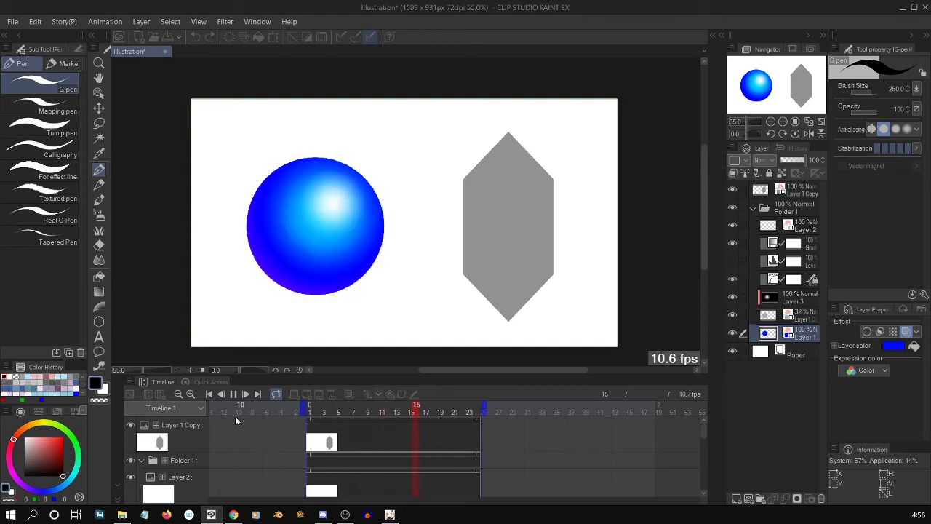
left_click(240, 394)
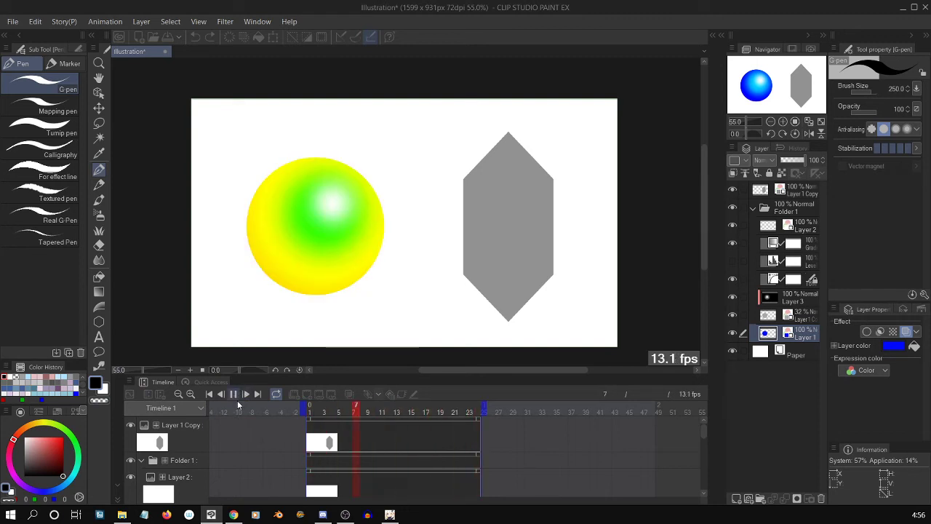
left_click(787, 318)
left_click_drag(787, 166, 784, 164)
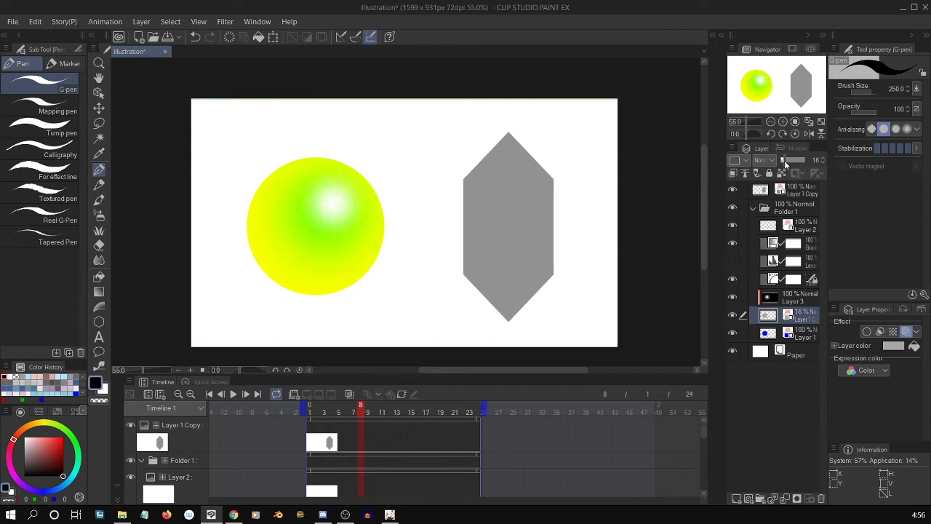
Move the blue Layer 1 out of Folder 1 to just below it, and preview the animation with Layer 1 Copy at 40% opacity.
left_click_drag(769, 334, 770, 345)
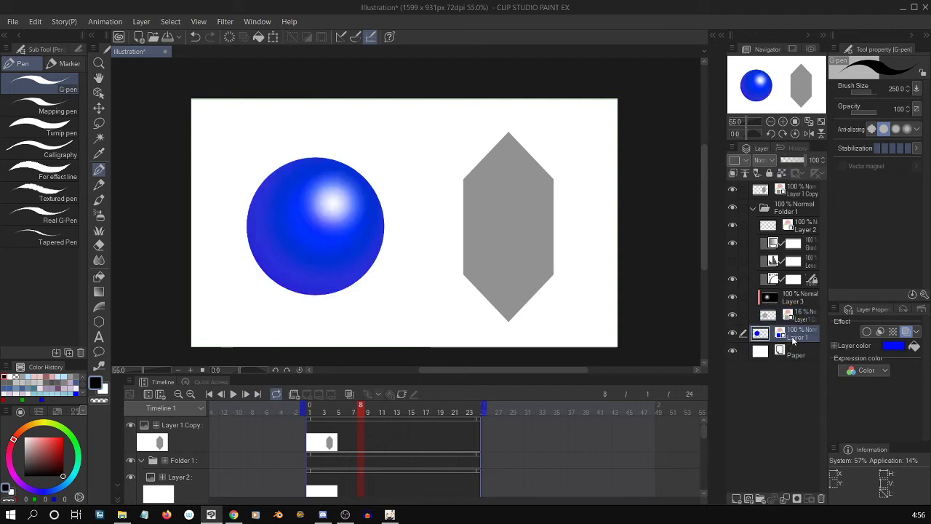
left_click(788, 315)
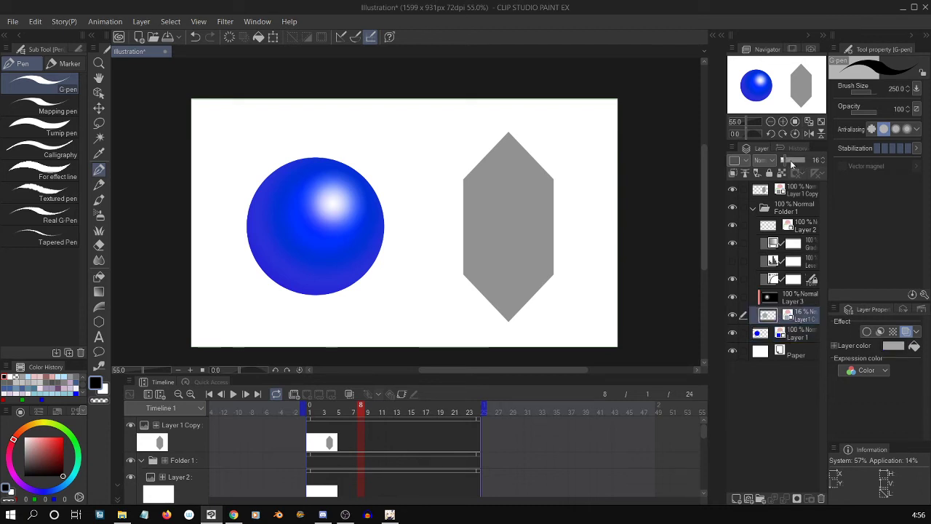
left_click_drag(792, 161, 794, 161)
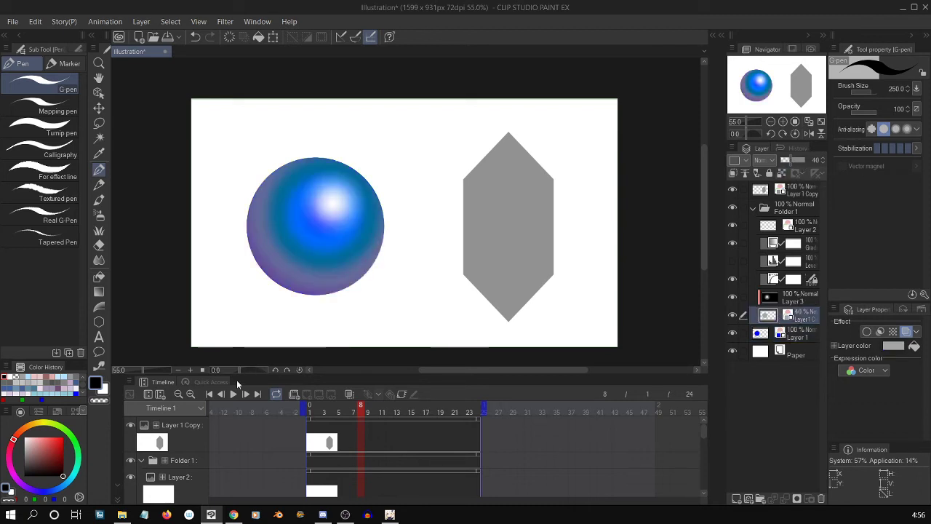
left_click(233, 394)
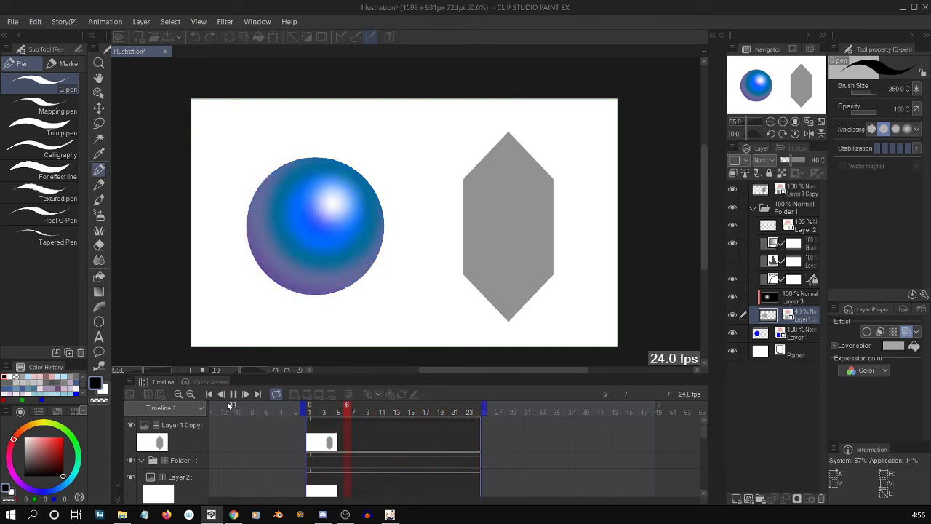
left_click(233, 394)
Add a new layer beneath the blue Layer 1 and draw a filled black rectangle across the lower half of the canvas.
left_click(801, 333)
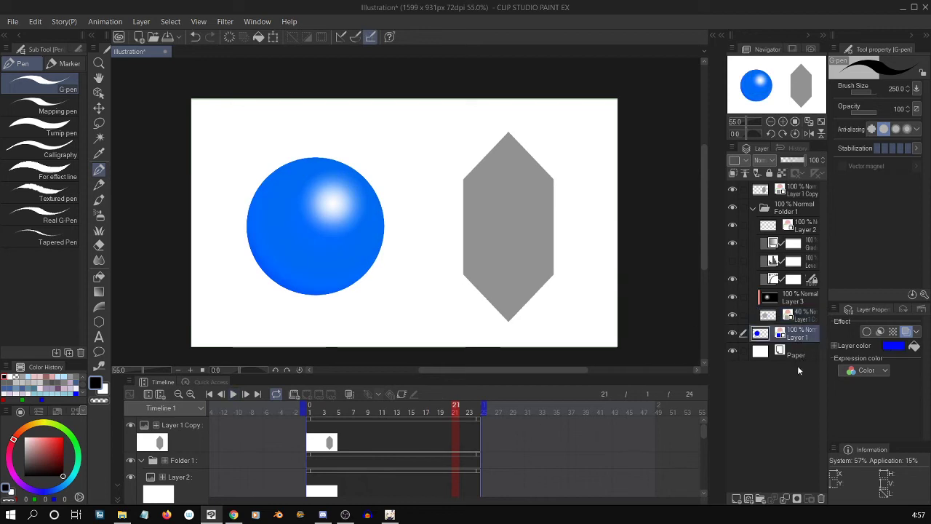
left_click(736, 499)
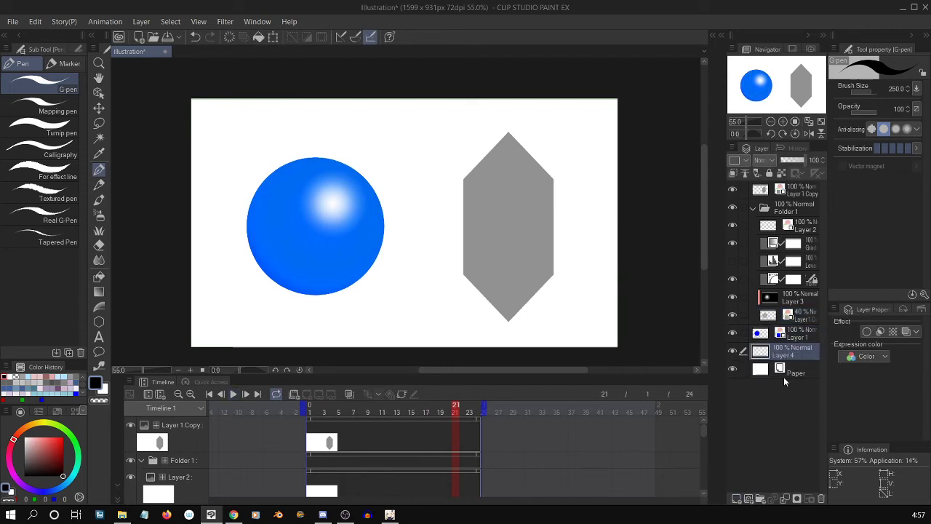
key("u")
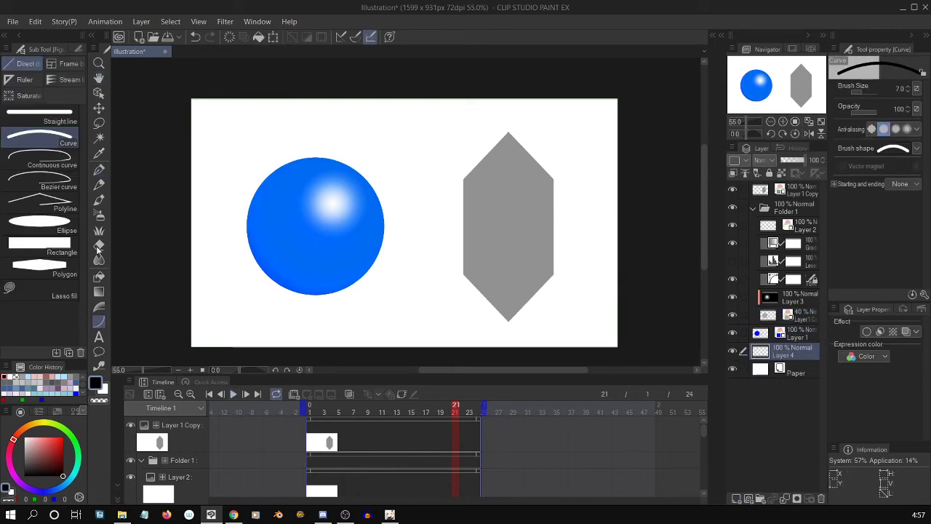
left_click(43, 247)
left_click_drag(146, 235, 670, 376)
Try the Add blending mode on the blue Layer 1 over the black and white background, and undo it.
left_click(806, 338)
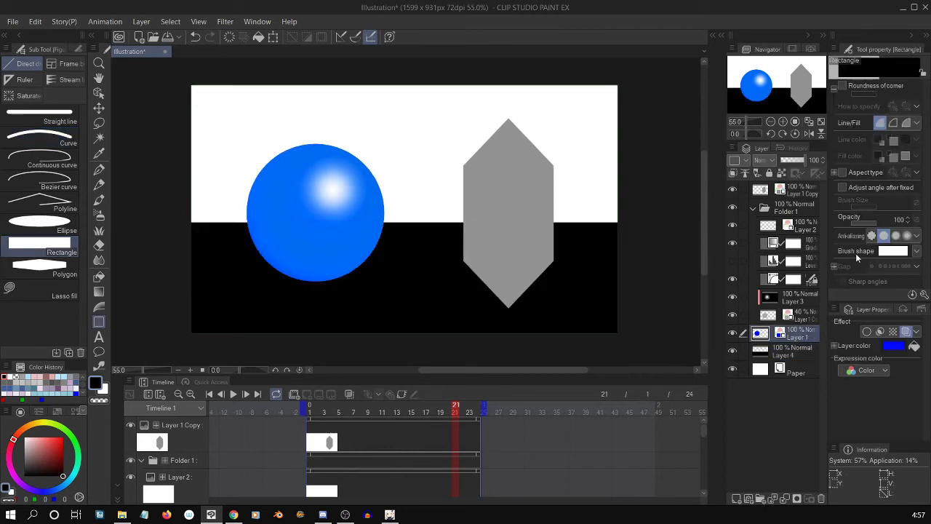
left_click(763, 160)
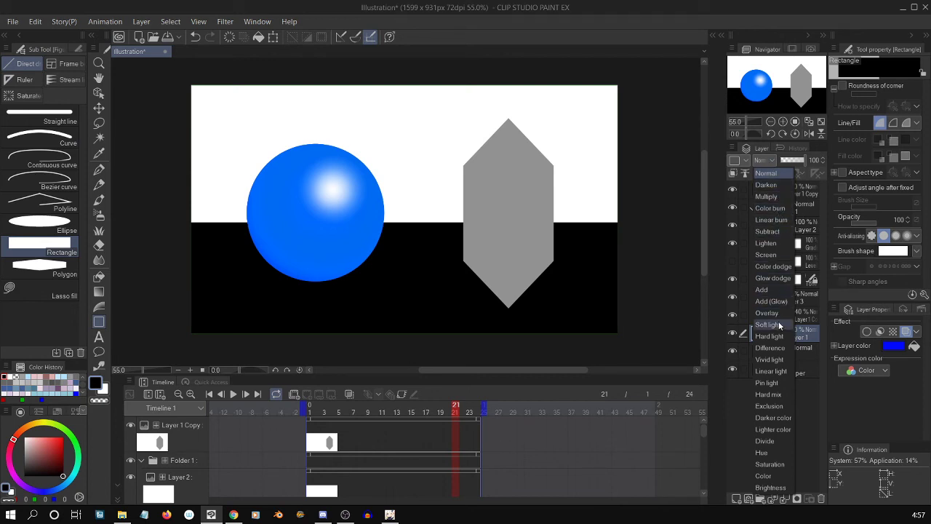
left_click(762, 289)
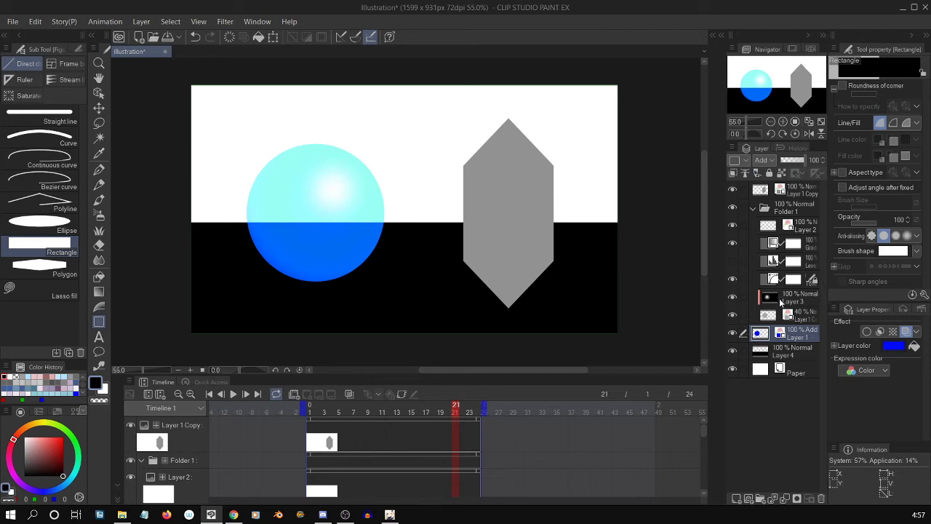
key("ctrl+z")
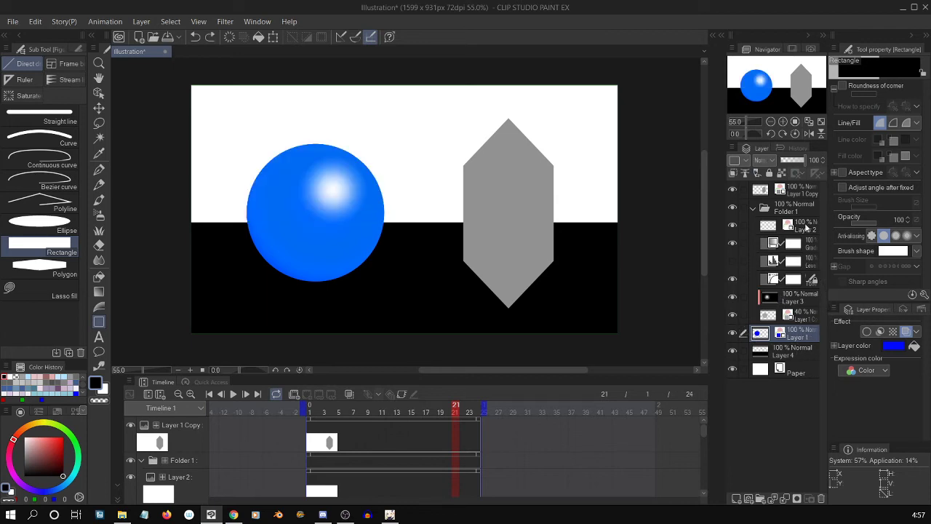
Lower the blue Layer 1's opacity to 52% and play back the animation over the black and white background.
left_click_drag(800, 163, 794, 165)
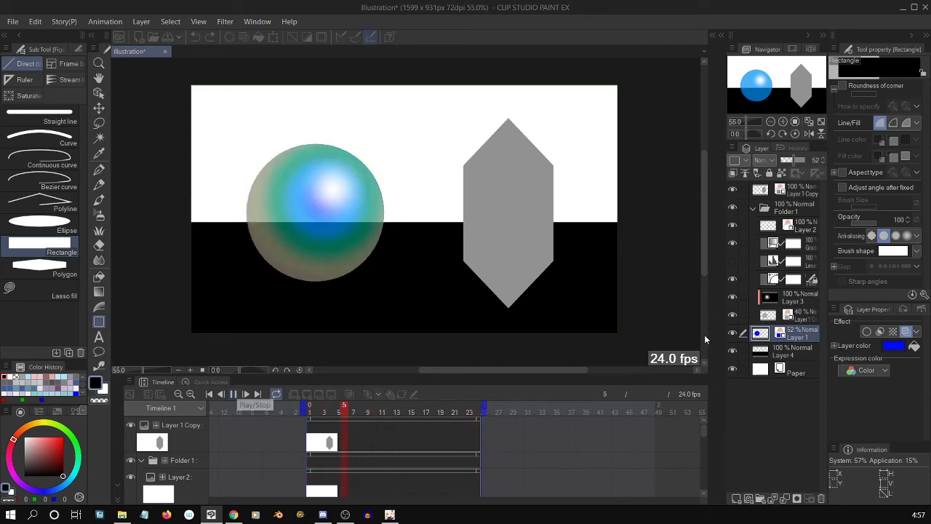
left_click(240, 394)
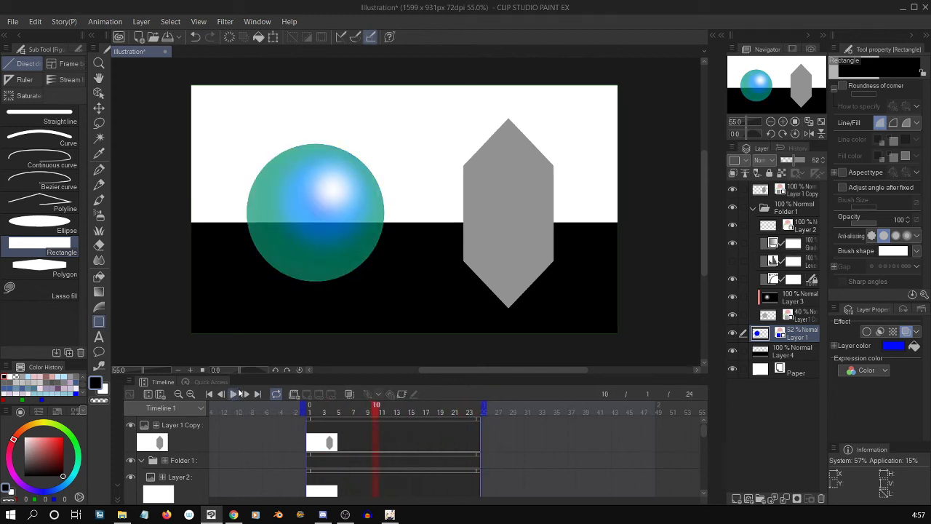
Outline the gray crystal's lower-left face with the Polyline marquee, then cut and paste it onto its own layer.
left_click(798, 192)
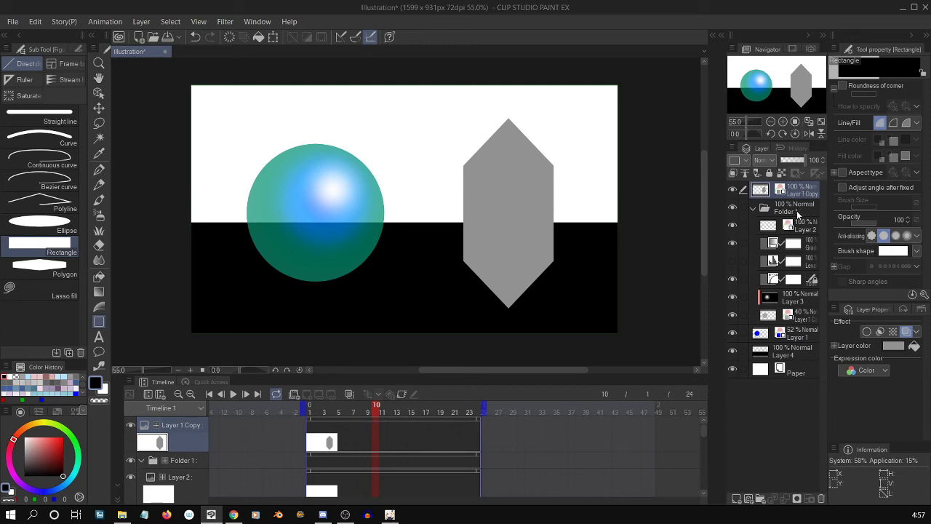
key("m")
key("m")
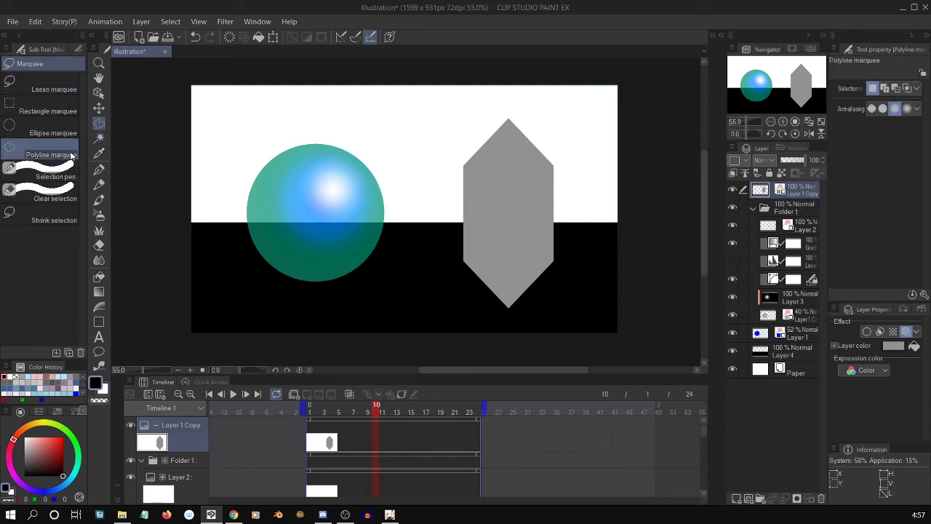
key("ctrl+plus")
key("ctrl+plus")
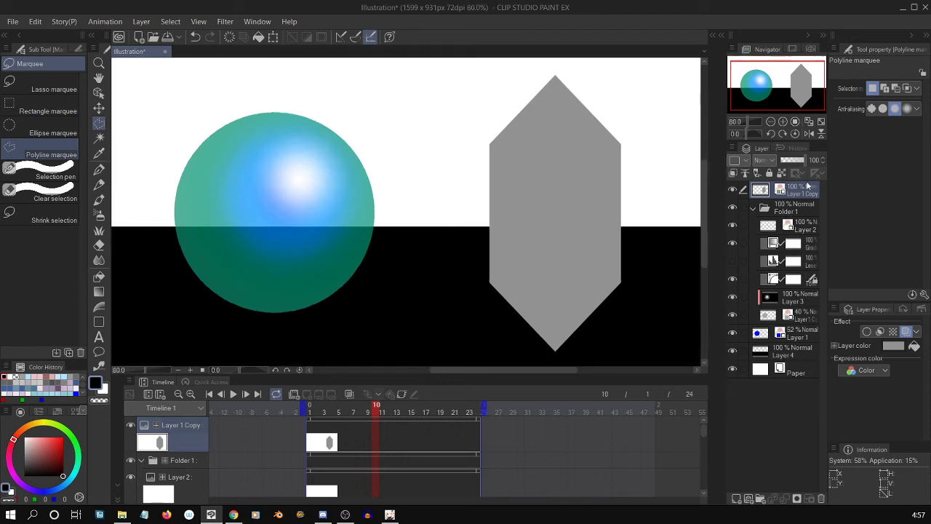
key("ctrl+minus")
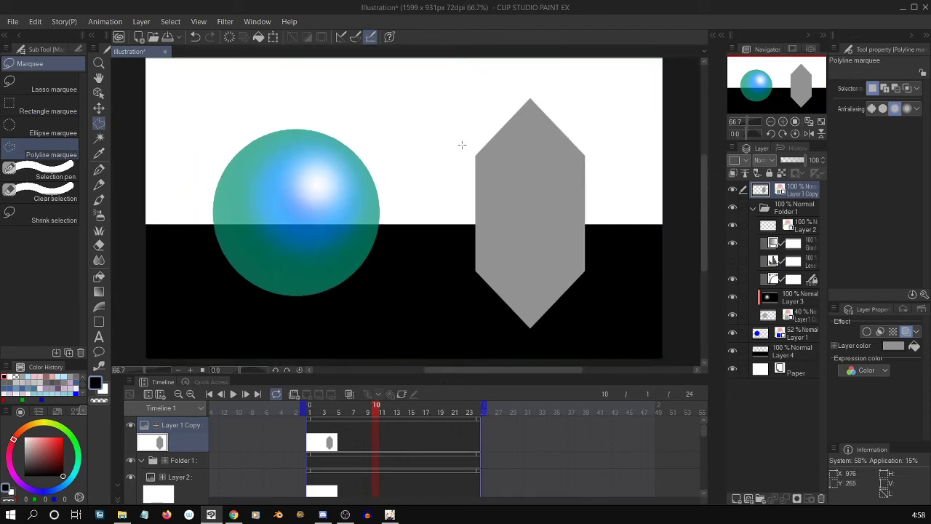
left_click(461, 145)
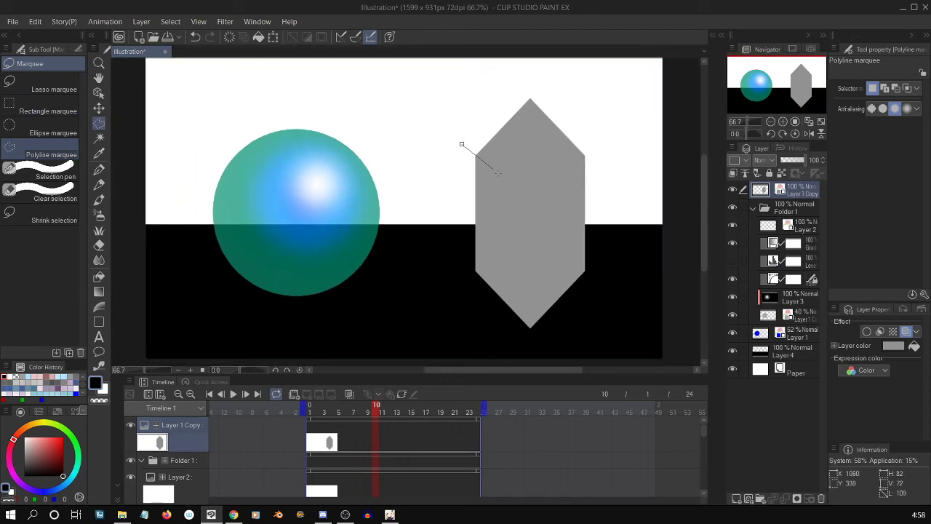
left_click(527, 201)
left_click(437, 305)
left_click(462, 145)
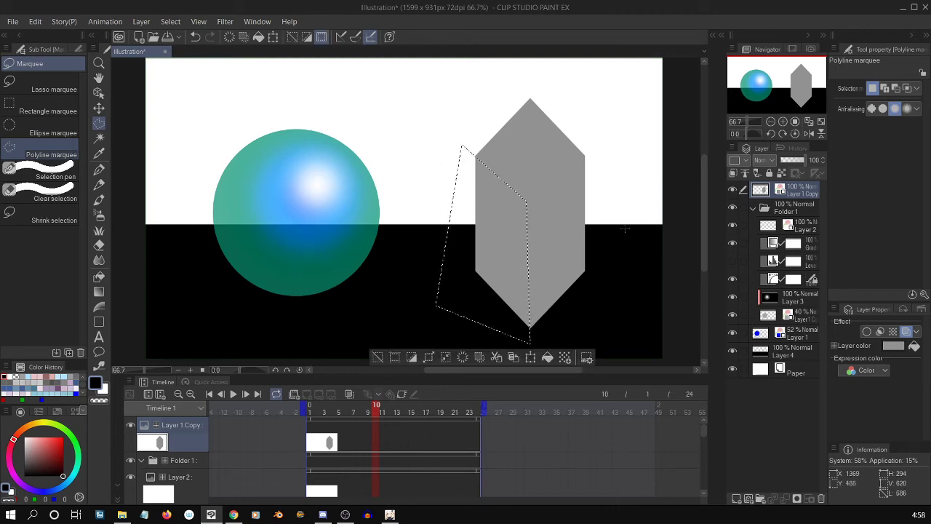
key("ctrl+x")
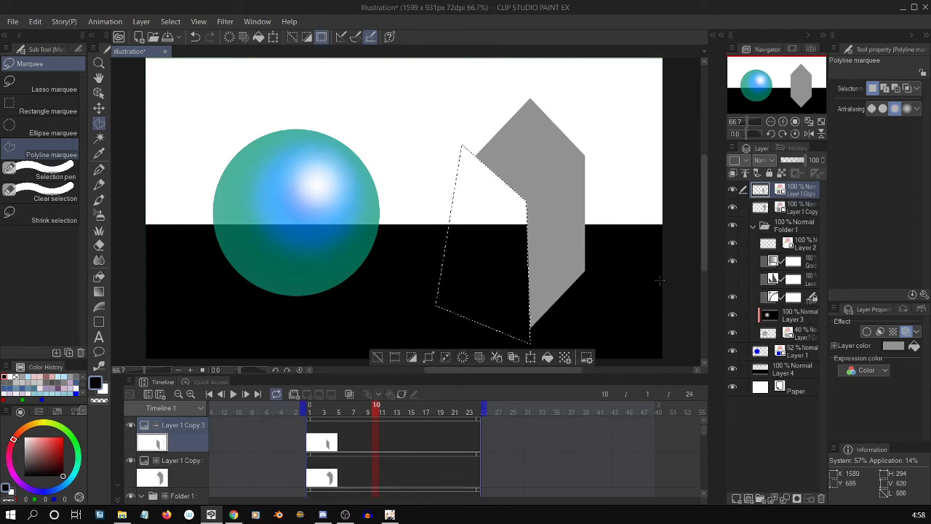
key("ctrl+v")
Outline the crystal's lower-right face on the remaining crystal layer with the Polyline marquee, then cut and paste it onto a separate layer.
left_click(736, 213)
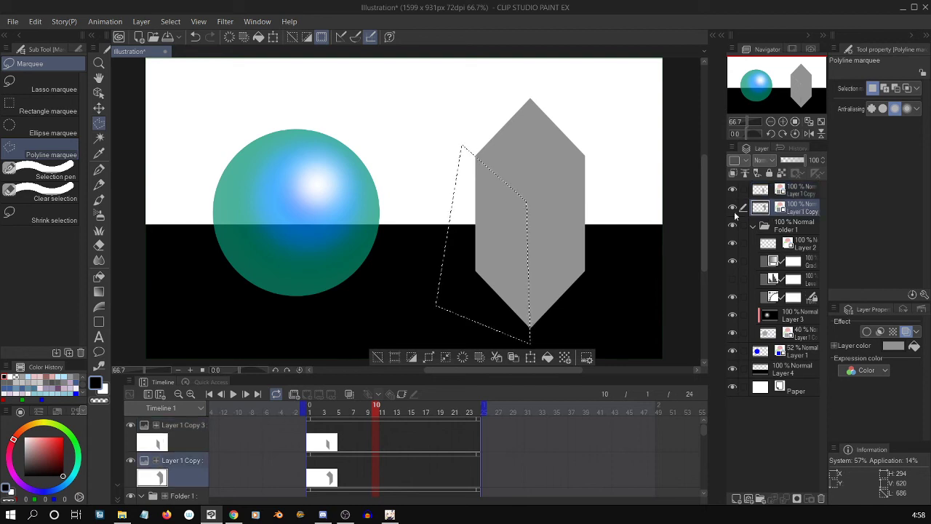
left_click(593, 146)
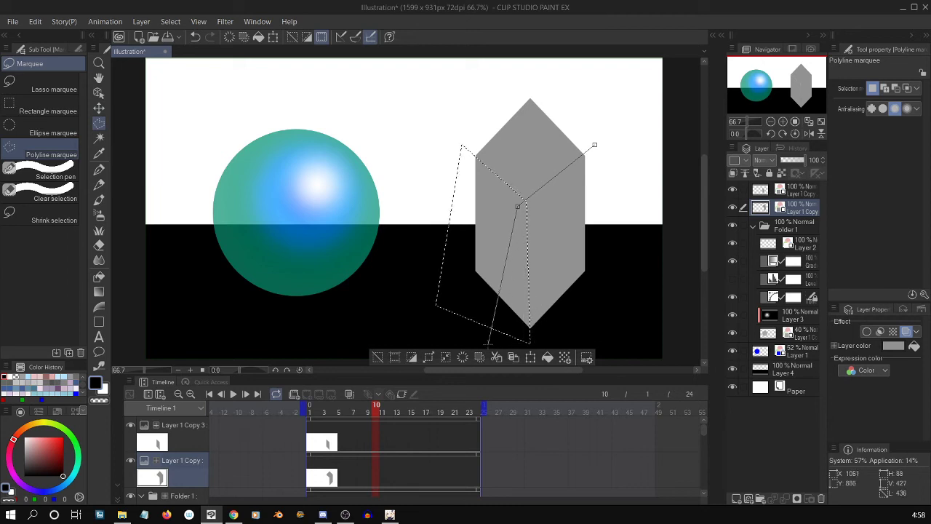
left_click(486, 341)
left_click(603, 332)
left_click(636, 209)
left_click(595, 147)
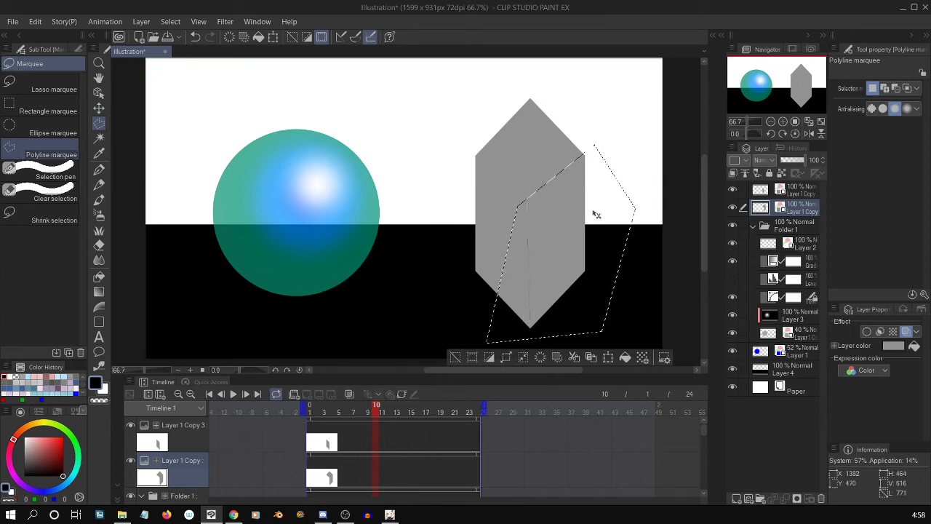
key("ctrl+x")
key("ctrl+v")
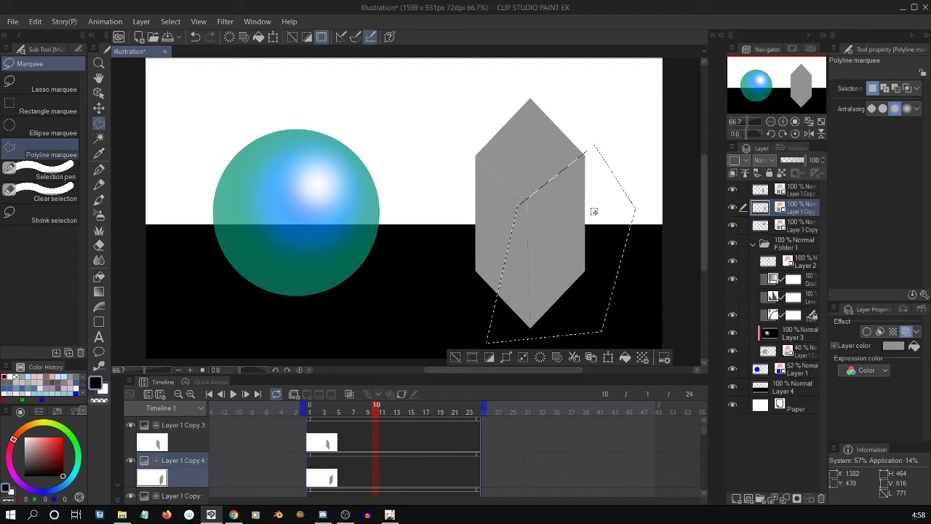
Clear the selection, and check the three crystal face layers and the correction layers in Folder 1.
left_click(793, 228)
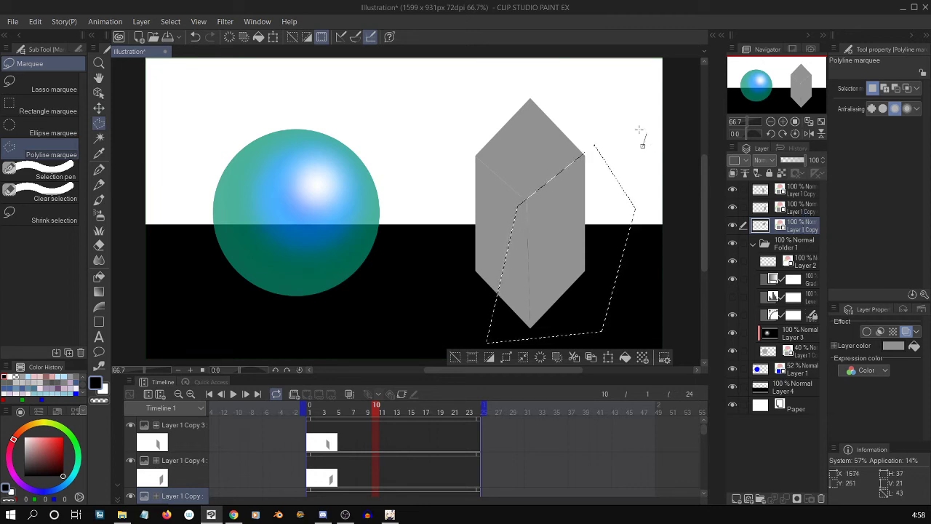
key("ctrl+d")
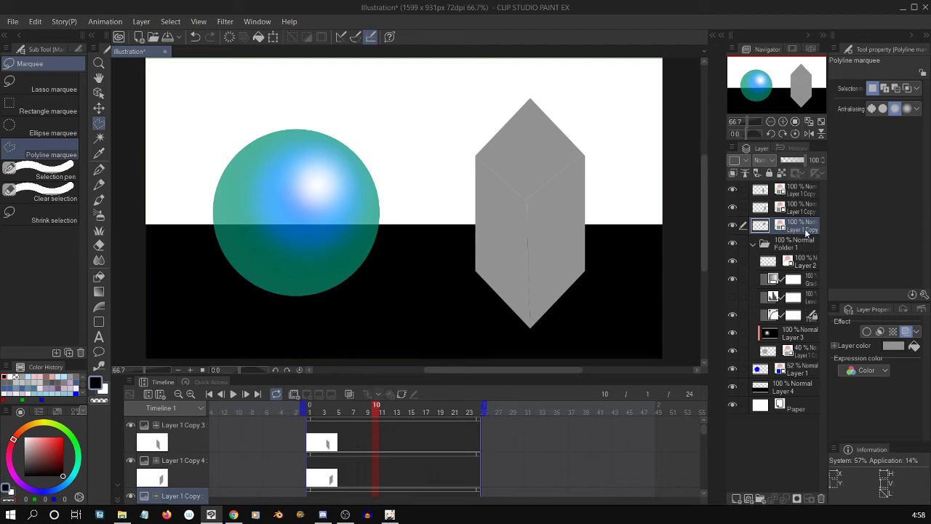
left_click(803, 208)
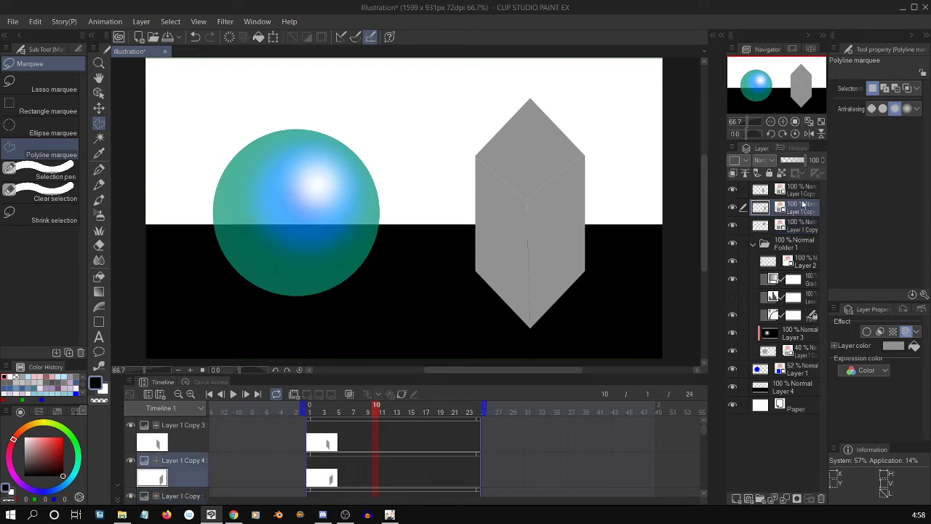
left_click(803, 192)
left_click(801, 227)
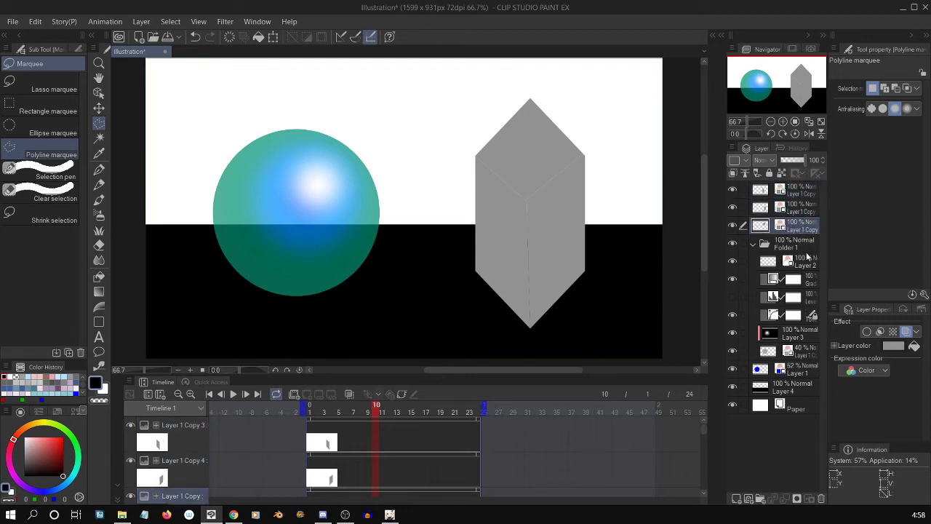
left_click(773, 279)
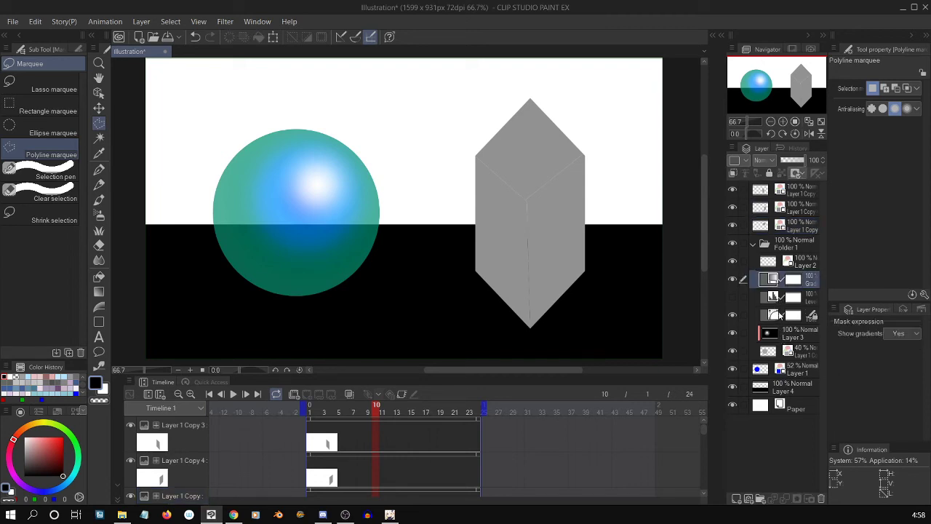
left_click(771, 317, "shift")
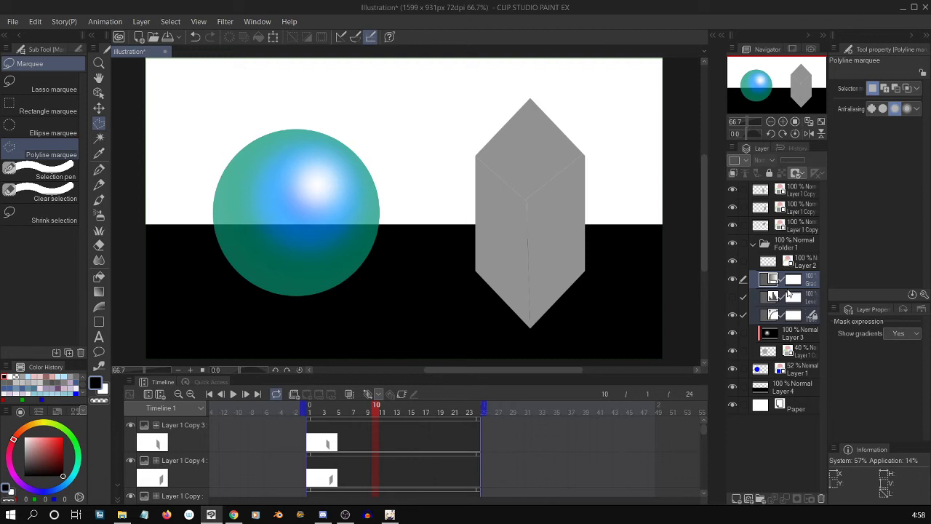
Create a new folder above Folder 1 and move the three crystal face layers into it.
left_click(796, 219)
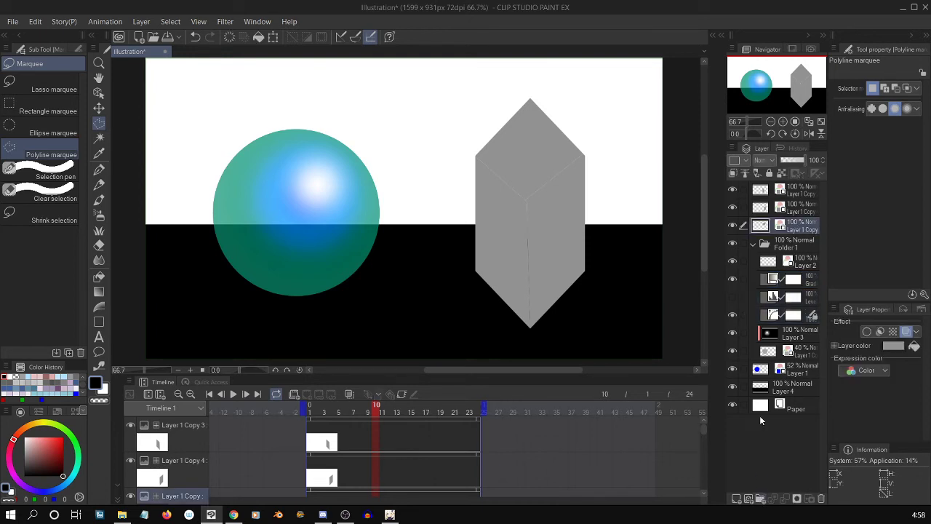
key("ctrl+g")
left_click(795, 247)
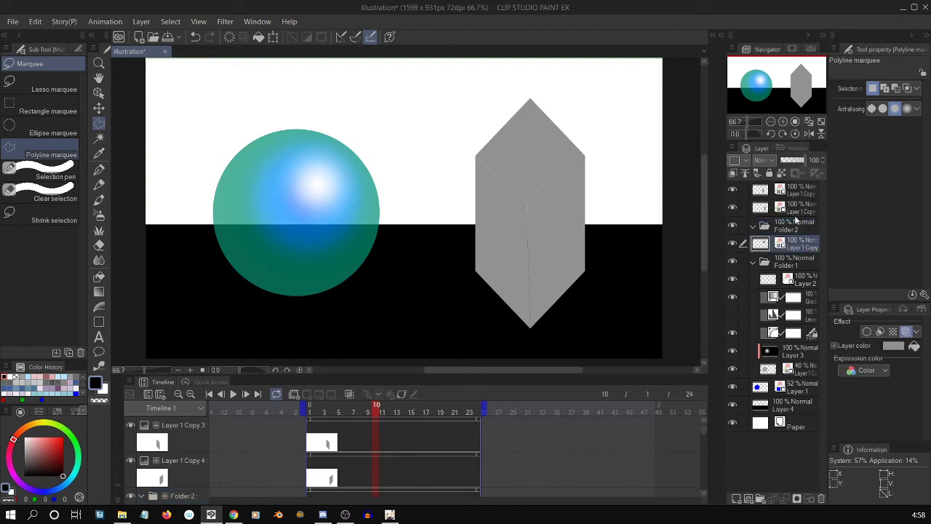
left_click(796, 209, "ctrl")
left_click(798, 192, "ctrl")
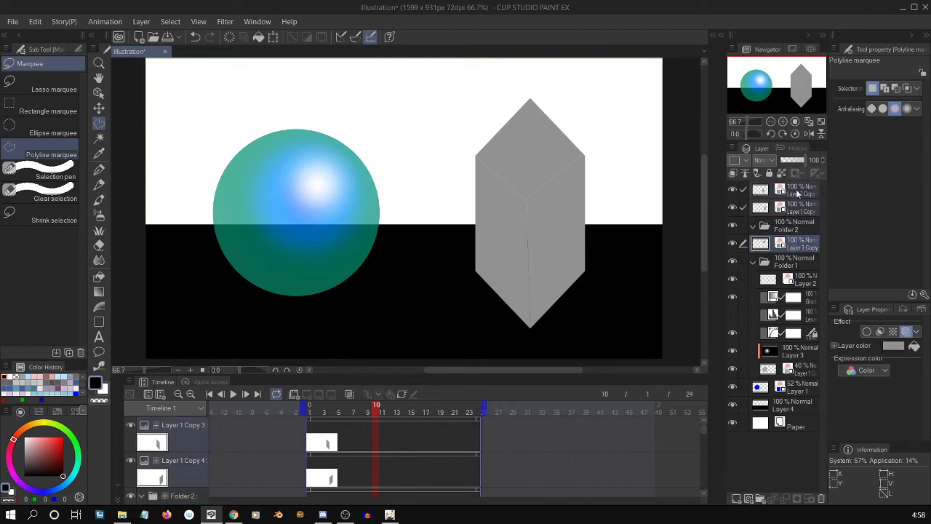
left_click_drag(796, 194, 794, 226)
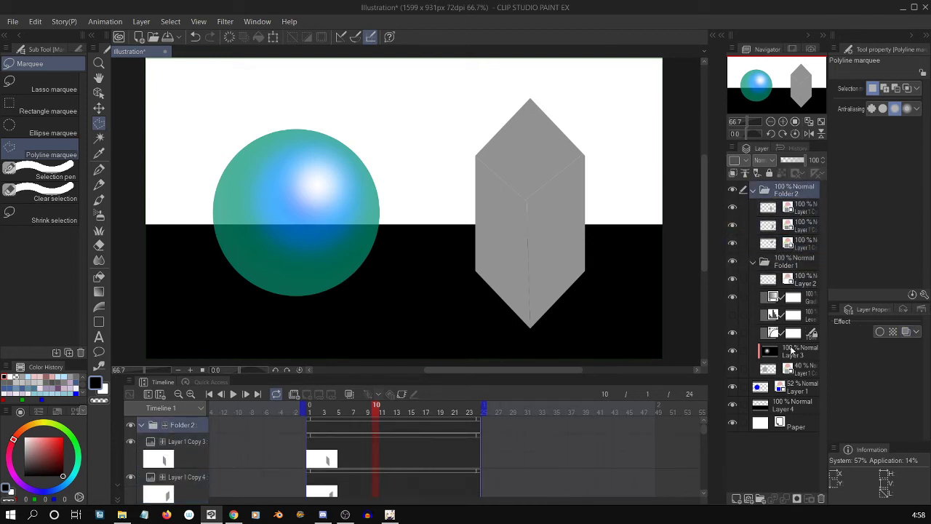
Copy the gradient map, level correction and tone curve layers from Folder 1 to above the crystal's top face layer in Folder 2.
left_click(769, 301)
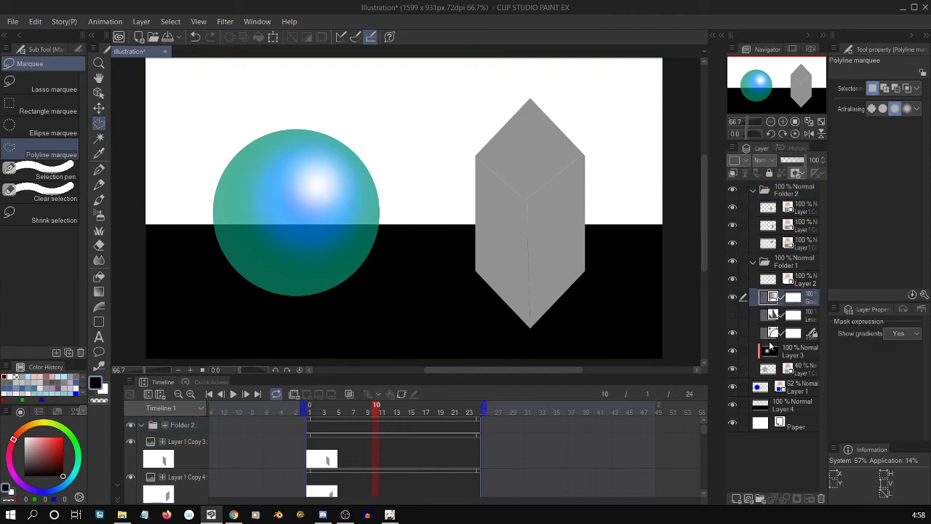
left_click(775, 338)
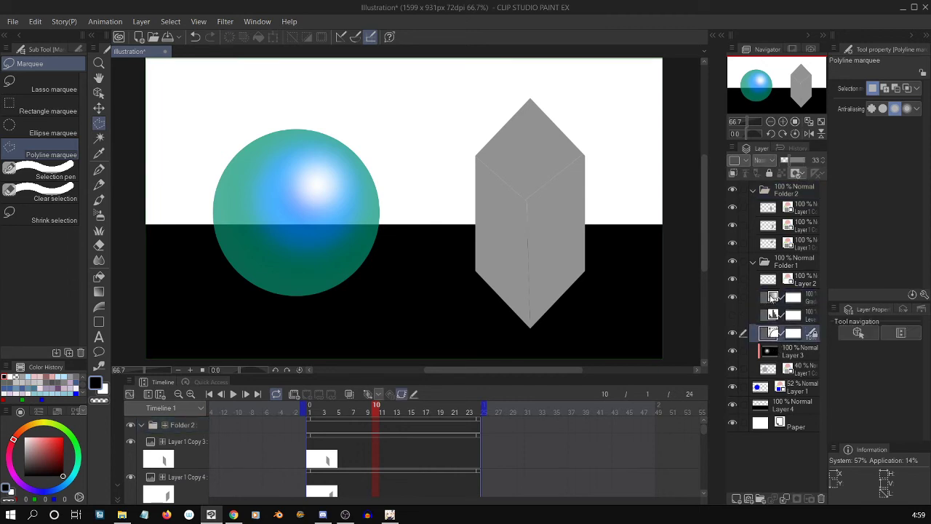
left_click(772, 298, "shift")
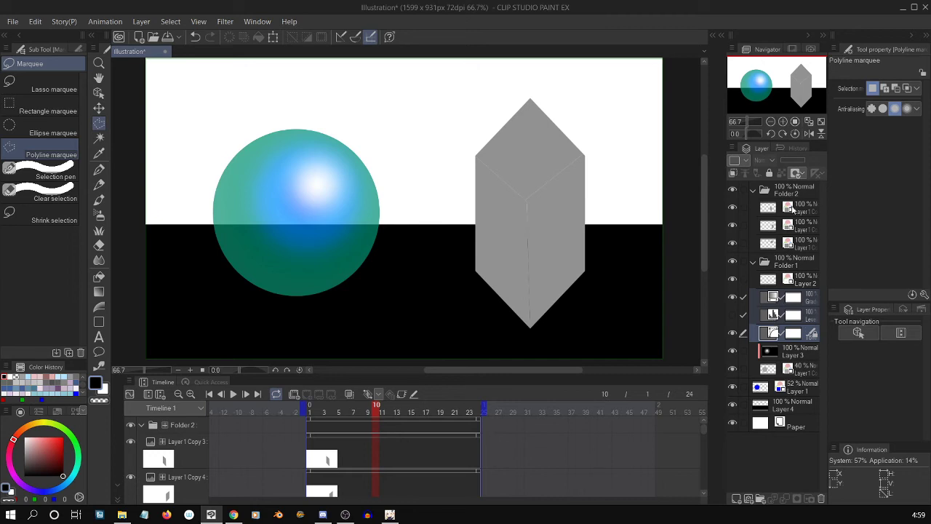
left_click_drag(772, 242, 776, 247)
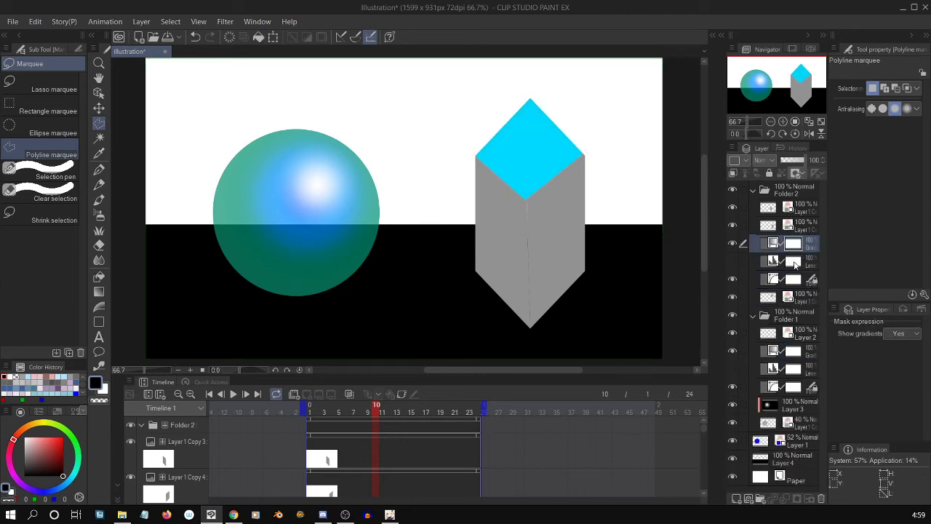
Delete the copied level correction layer, with its mask, from Folder 2.
left_click(791, 264)
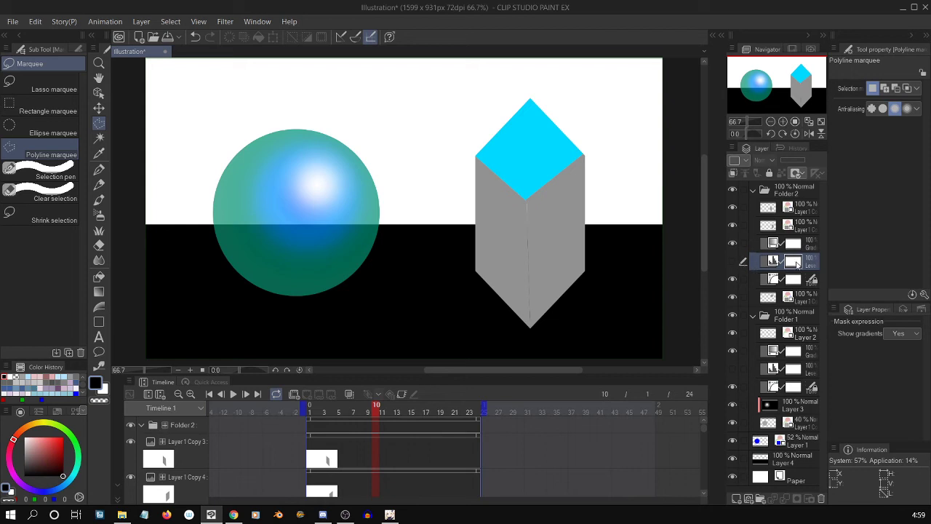
left_click(819, 500)
key("Return")
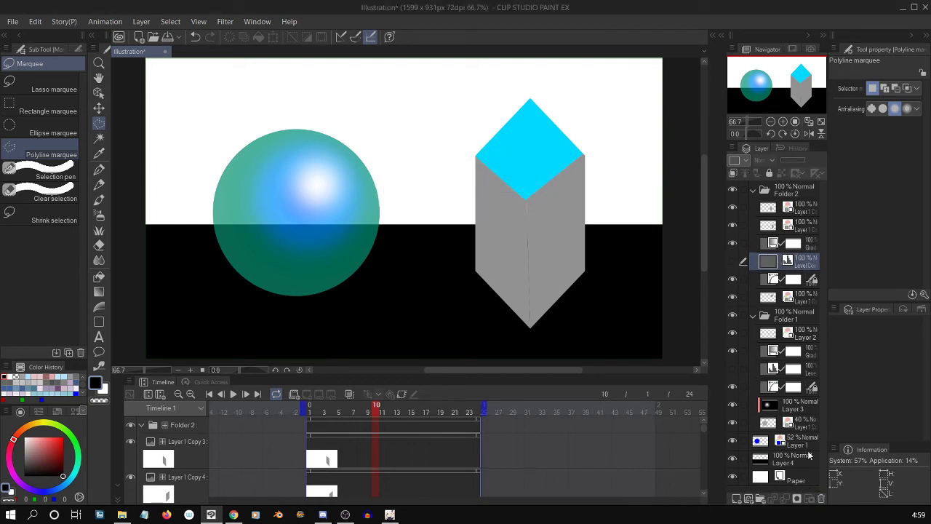
left_click(820, 500)
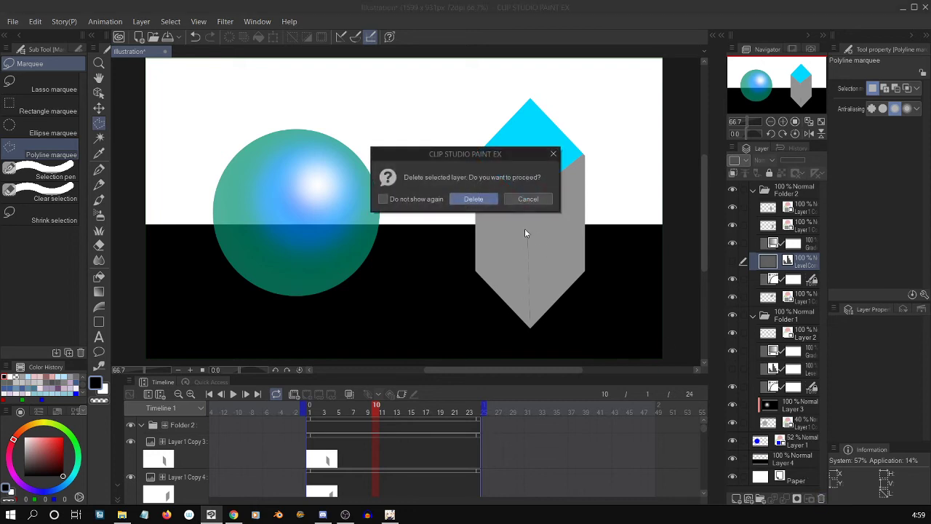
left_click(486, 198)
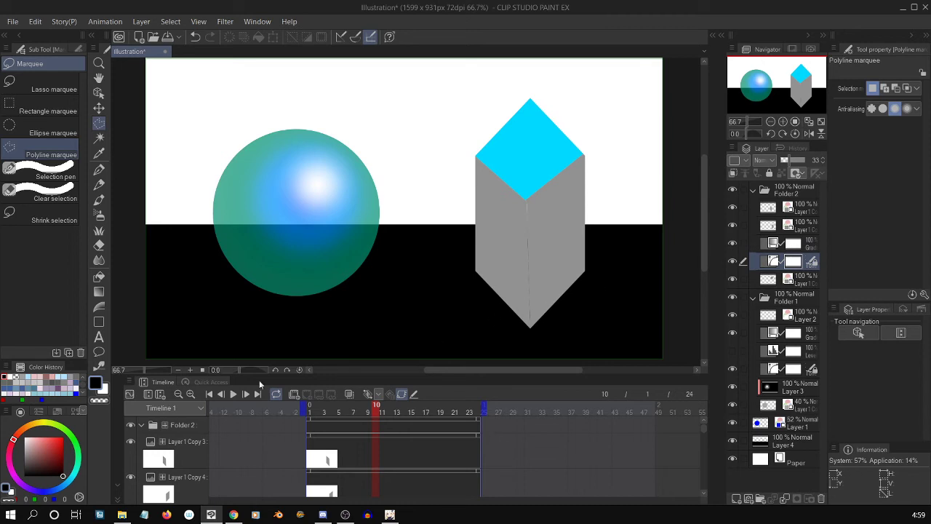
Play back the animation to check the color change on the crystal's top face, and look over its layers in Folder 2.
left_click(233, 394)
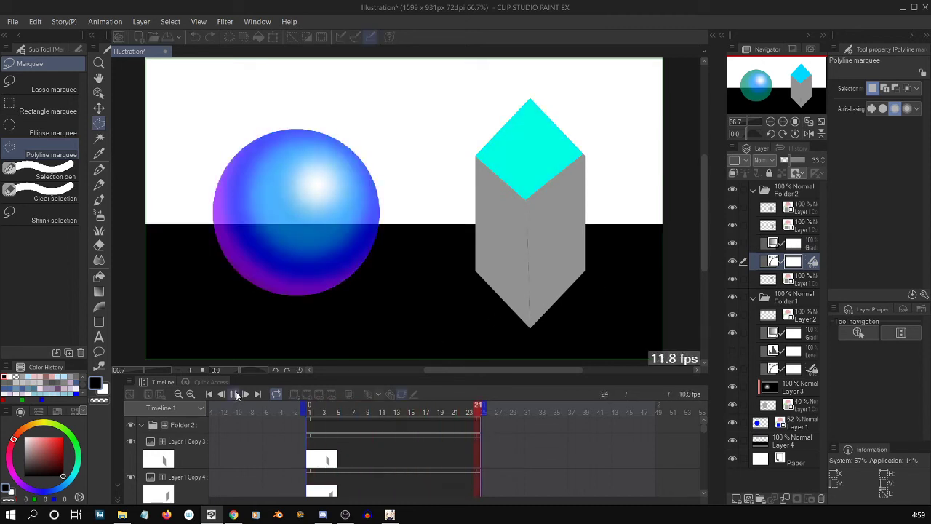
left_click(234, 395)
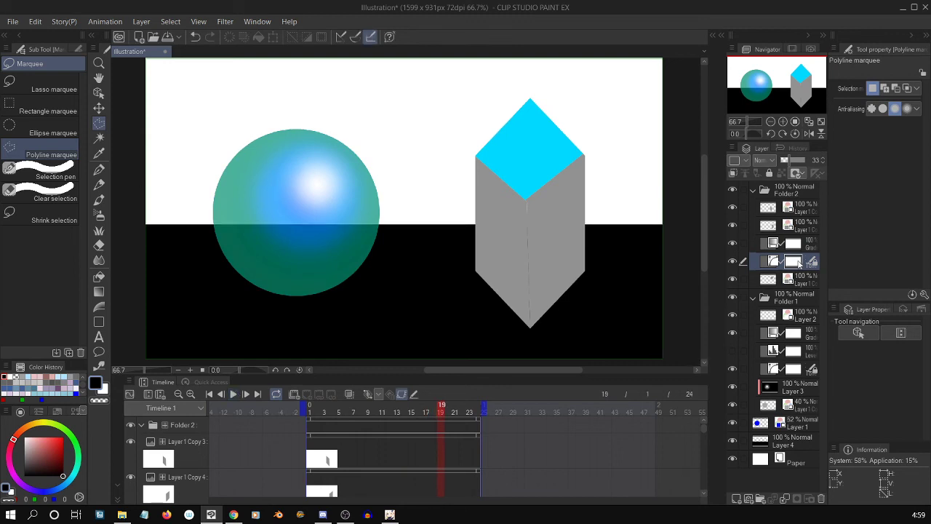
left_click(797, 249)
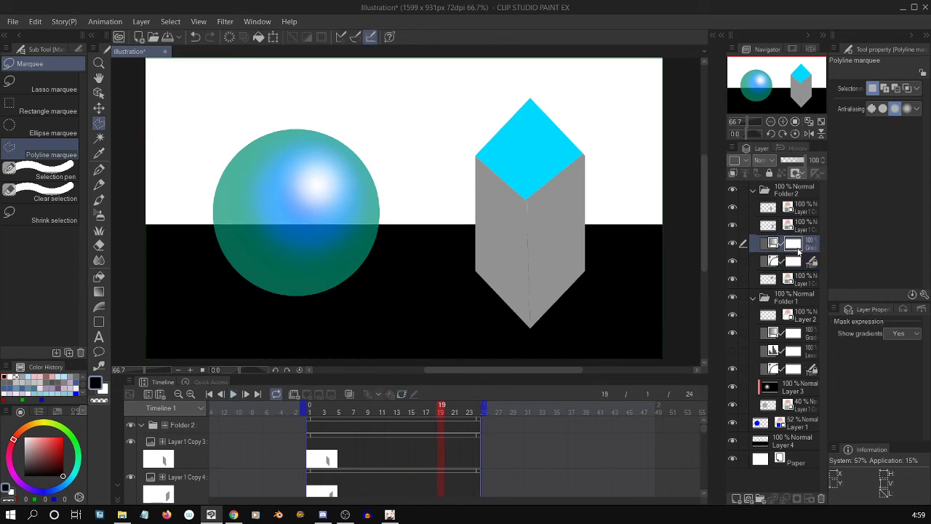
left_click(802, 230)
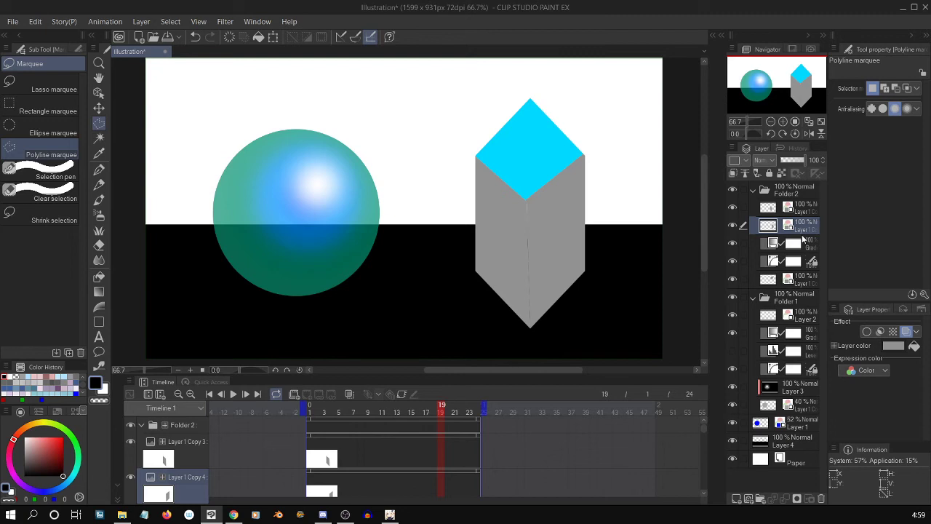
Reshape the RGB tone curve of the crystal's top face into a steep descending S-curve from output 255 to 0.
left_click(795, 264)
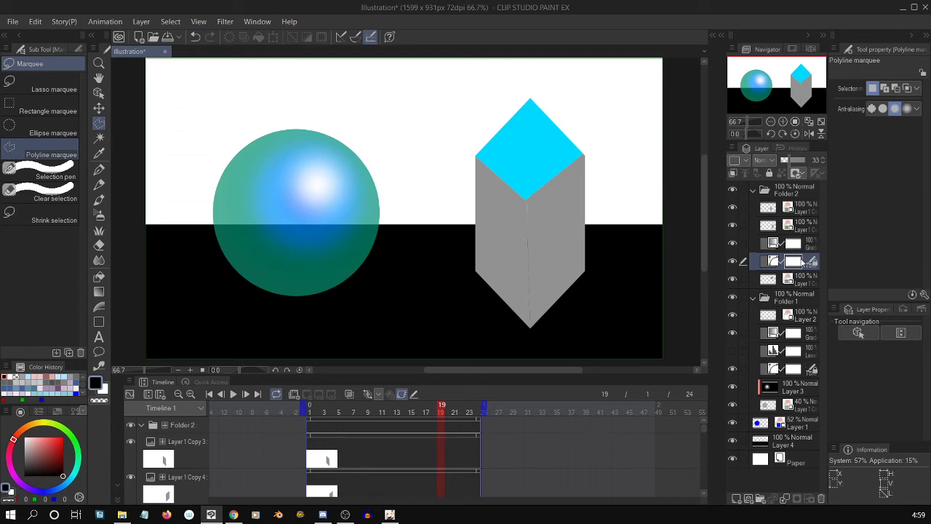
key("ctrl+m")
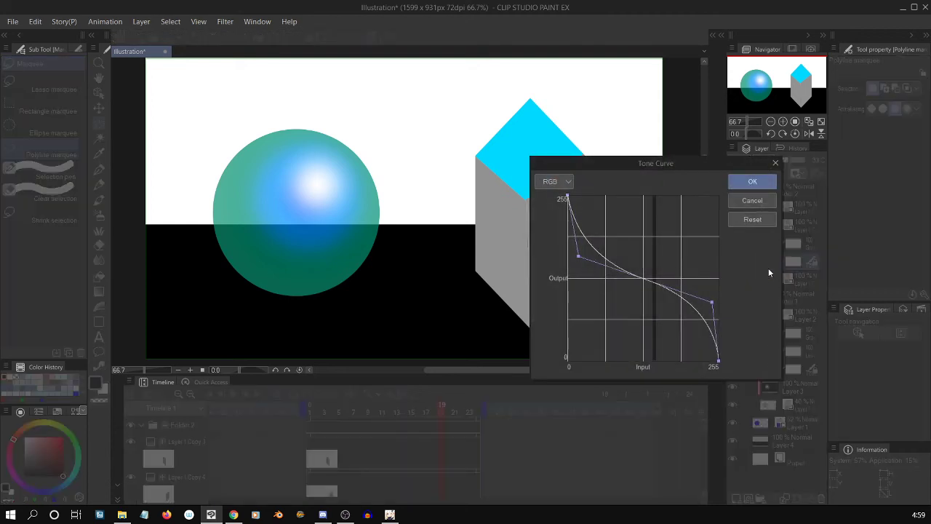
left_click_drag(578, 256, 587, 322)
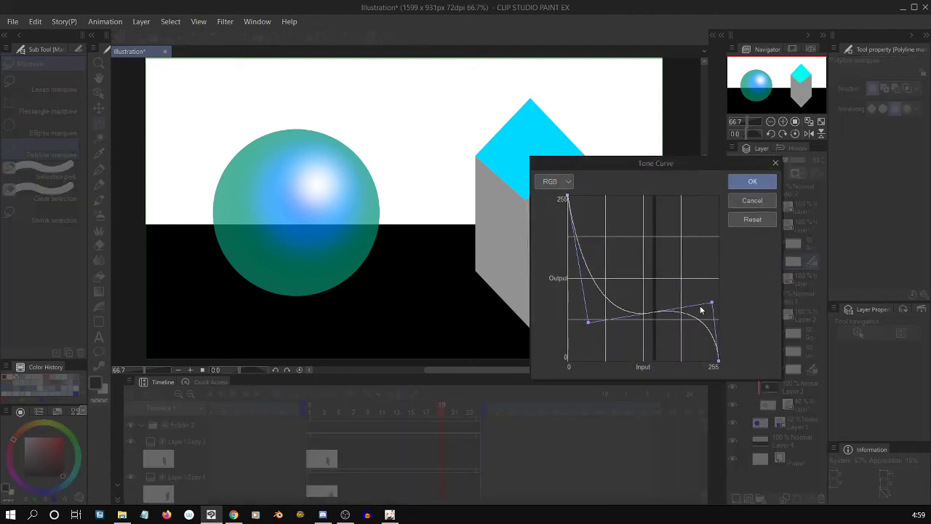
left_click_drag(709, 304, 694, 368)
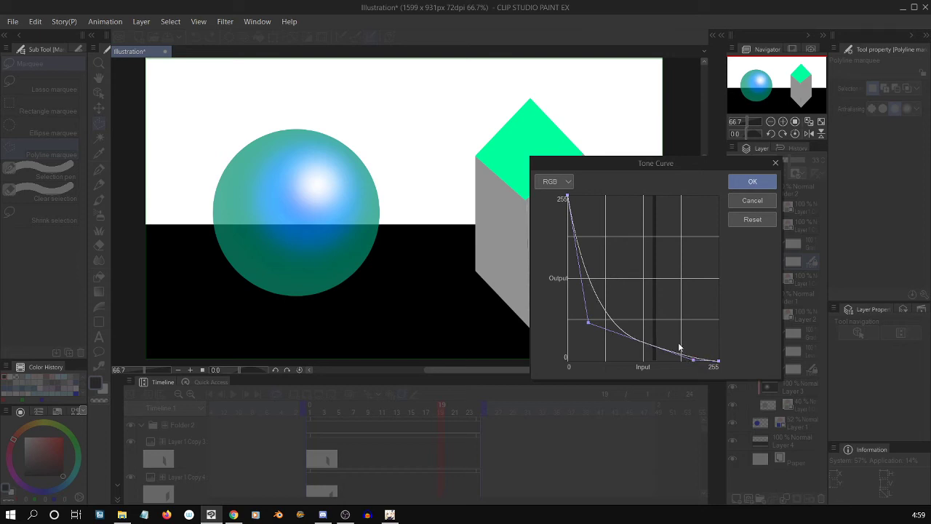
left_click_drag(588, 322, 618, 360)
left_click_drag(693, 359, 630, 190)
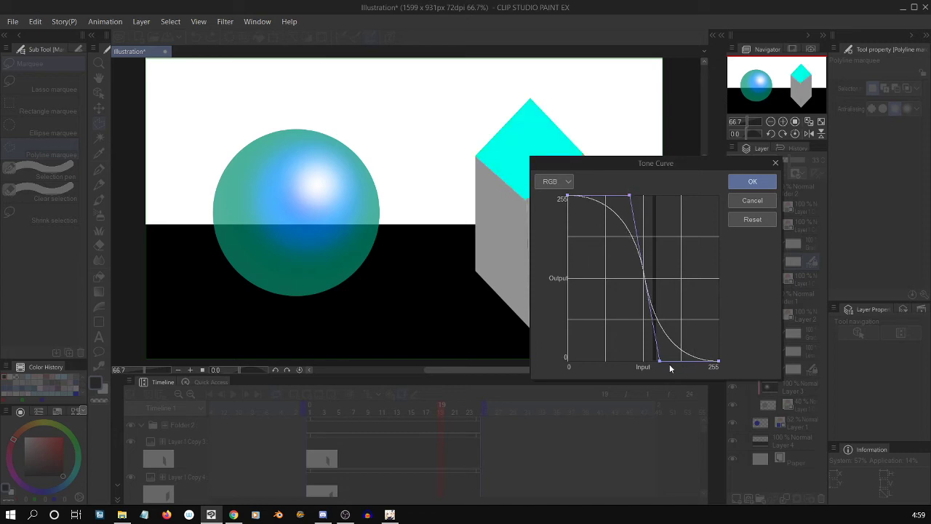
left_click_drag(660, 362, 648, 360)
left_click_drag(630, 195, 640, 193)
left_click_drag(648, 360, 641, 359)
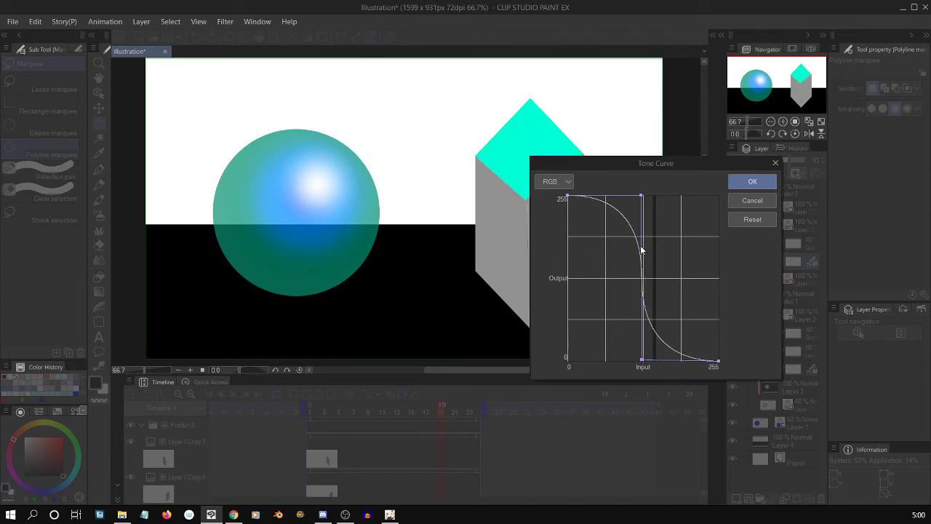
left_click_drag(640, 195, 638, 196)
left_click_drag(641, 360, 649, 359)
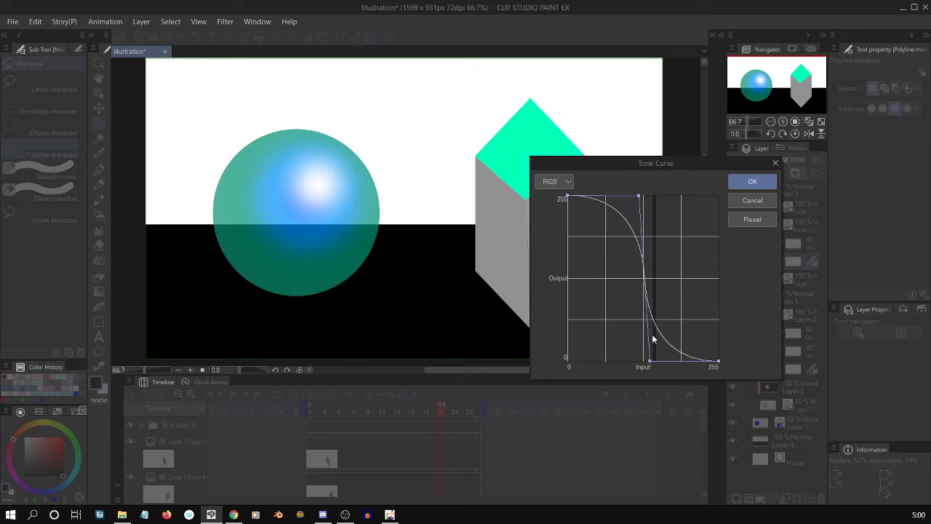
left_click(753, 182)
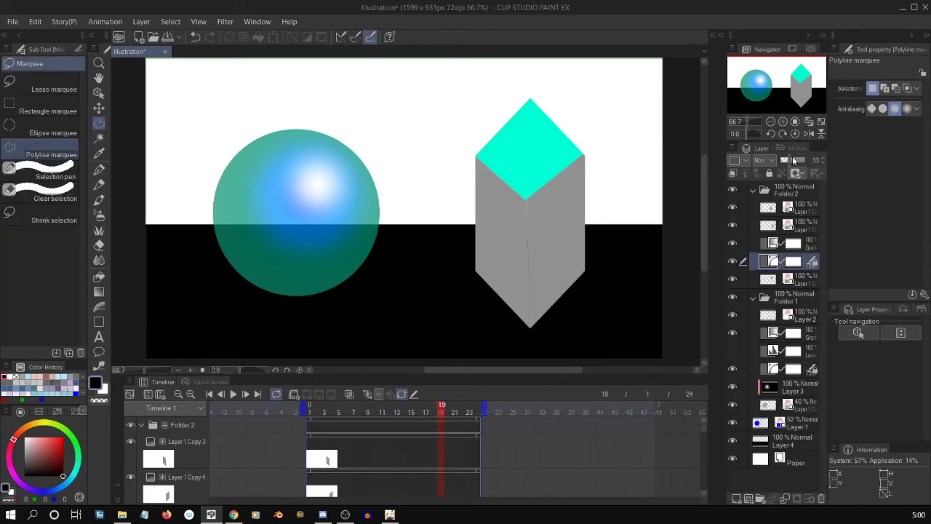
Play back the animation to review the crystal's top face with the reshaped tone curve.
left_click(234, 394)
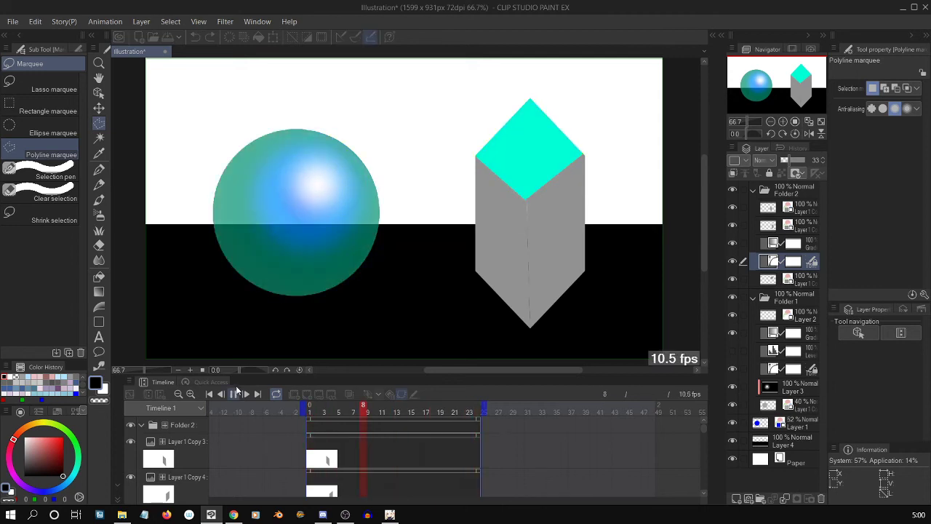
left_click(235, 394)
left_click(233, 393)
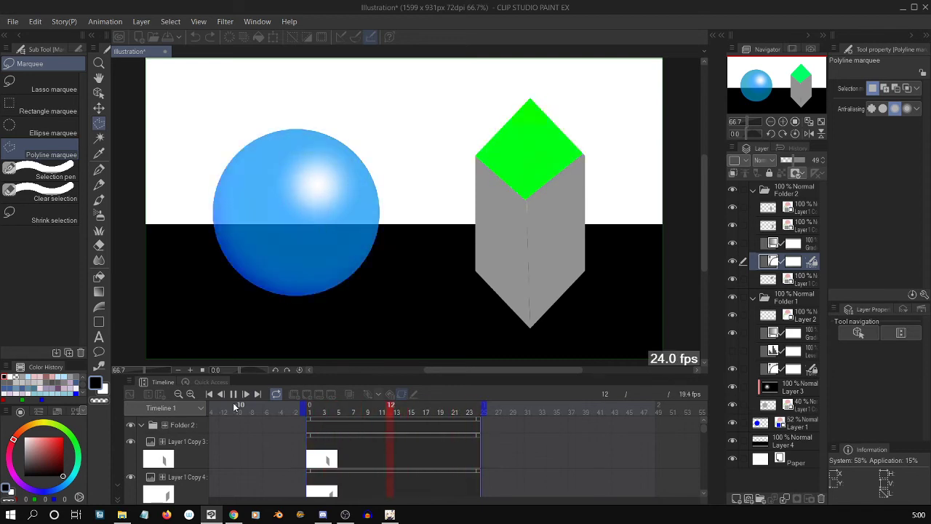
left_click(233, 395)
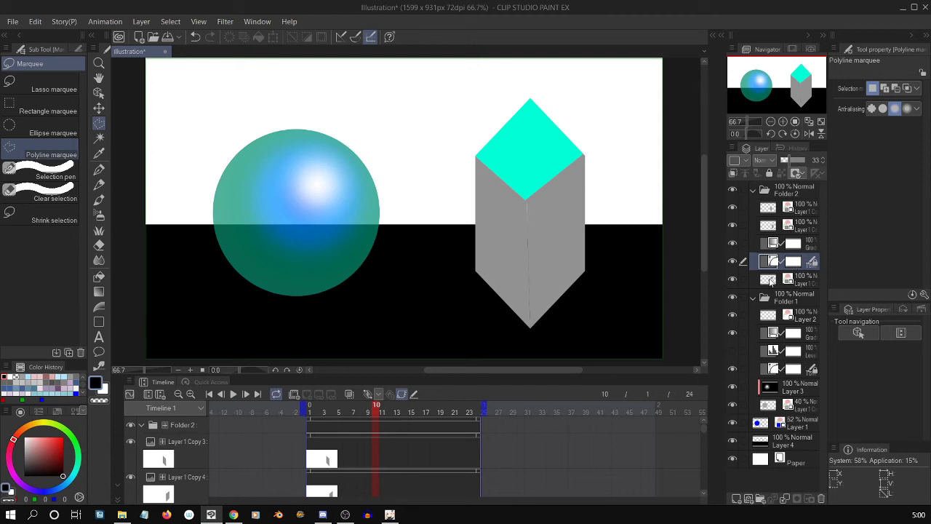
Clip the gradient map and tone curve layers in Folder 2 to the crystal's top face layer below them.
left_click(798, 228)
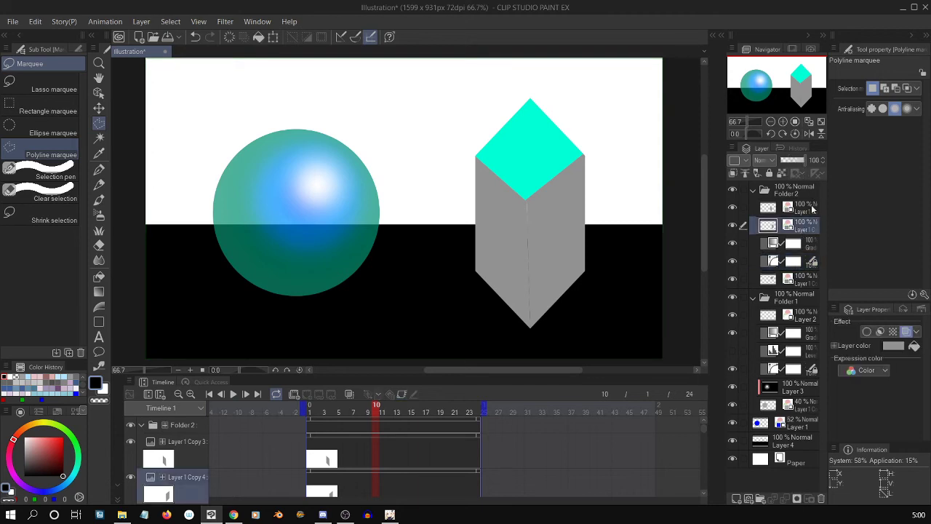
left_click(802, 238)
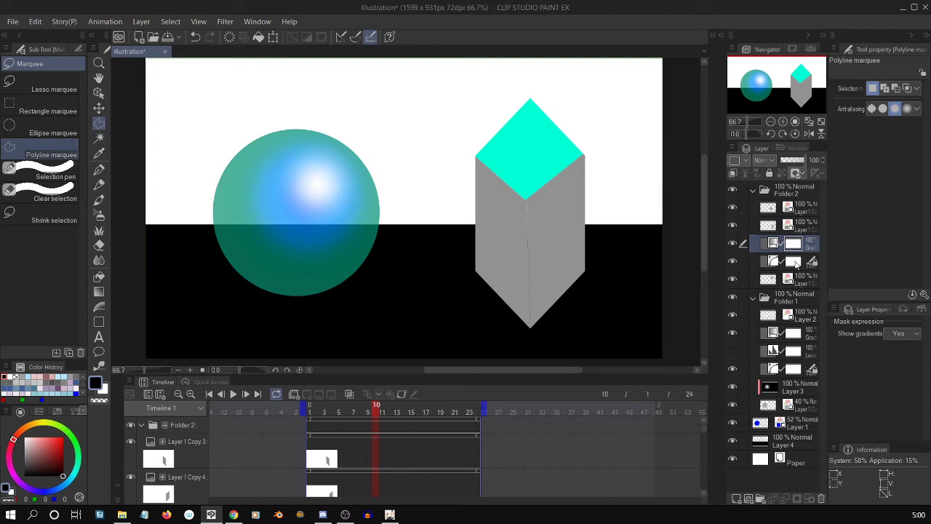
right_click(771, 265)
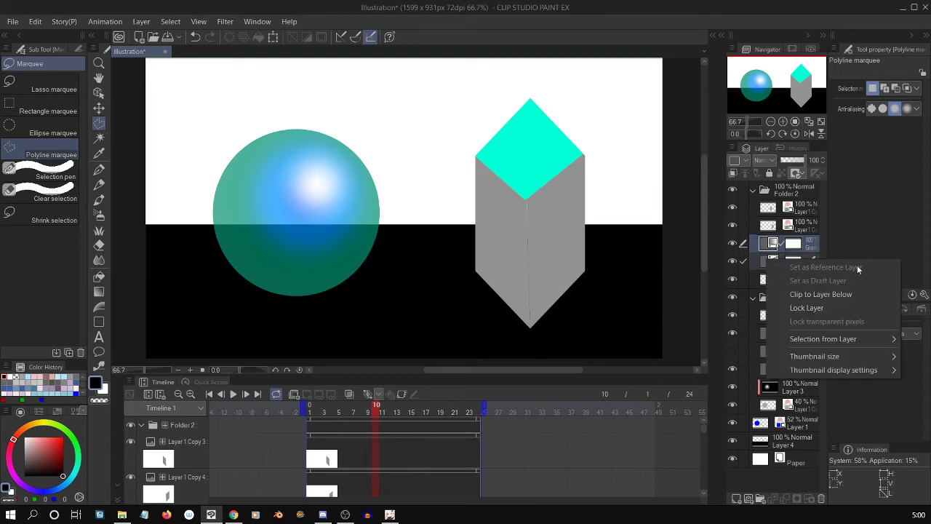
left_click(843, 294)
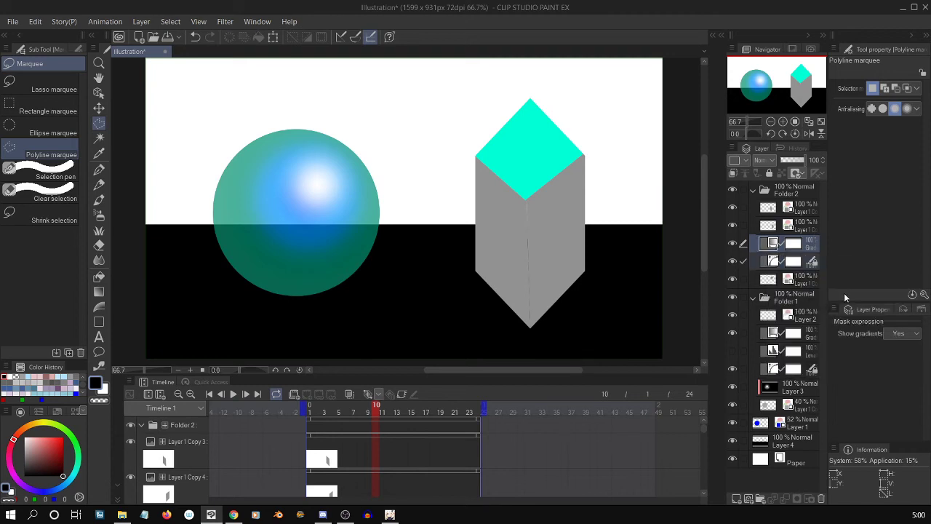
Duplicate the clipped gradient map above the crystal's lower-right face layer and again above its lower-left face layer.
left_click(794, 282)
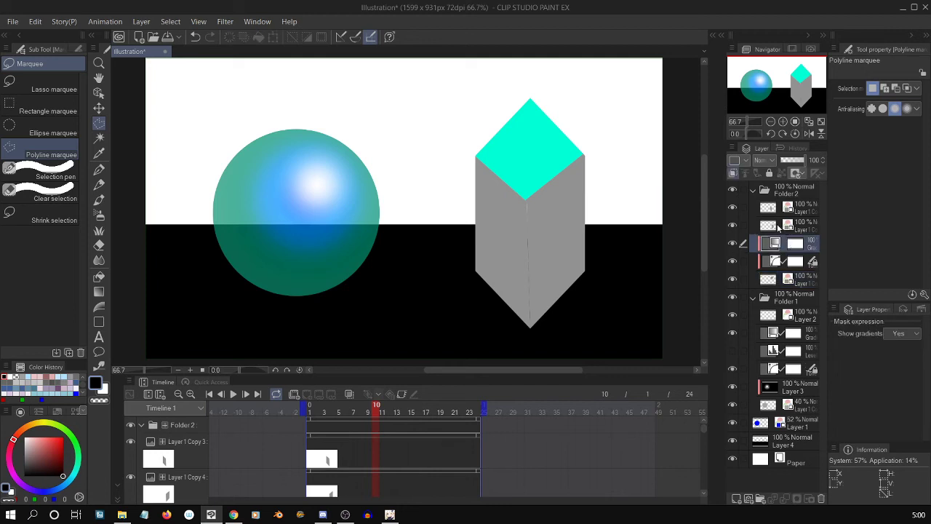
left_click(782, 231)
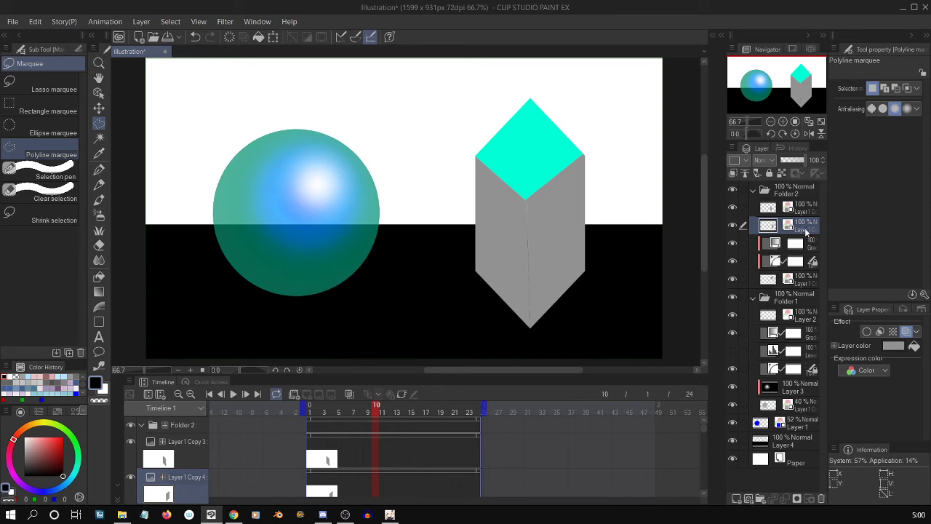
left_click(801, 245)
left_click_drag(801, 244, 804, 227)
left_click(806, 208)
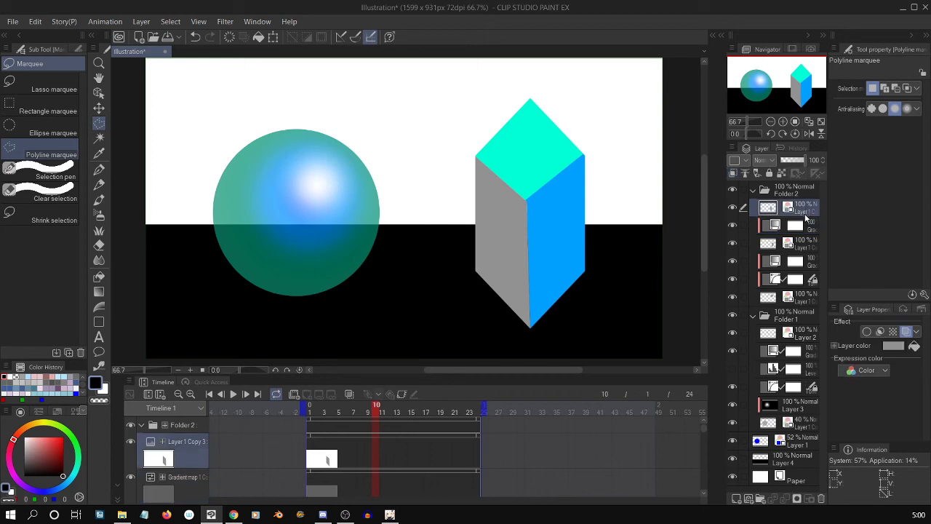
left_click_drag(805, 216, 802, 237)
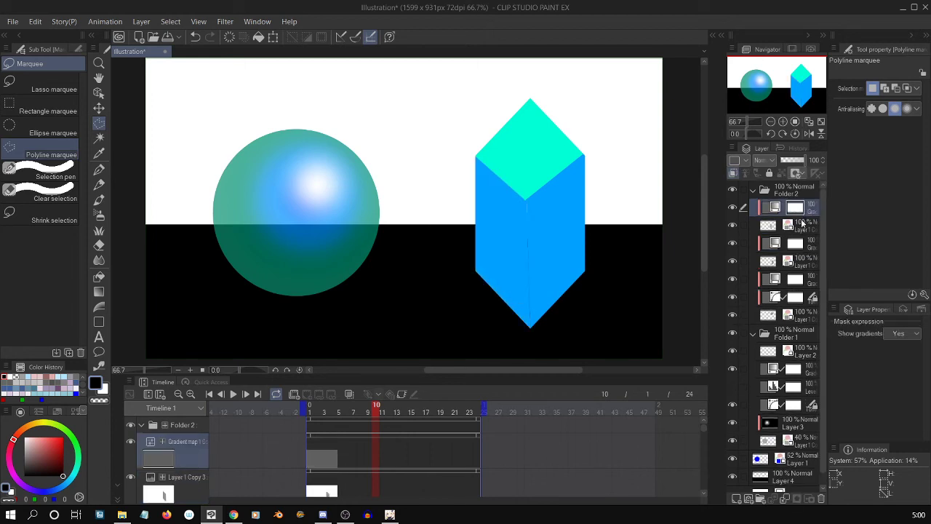
left_click(800, 243)
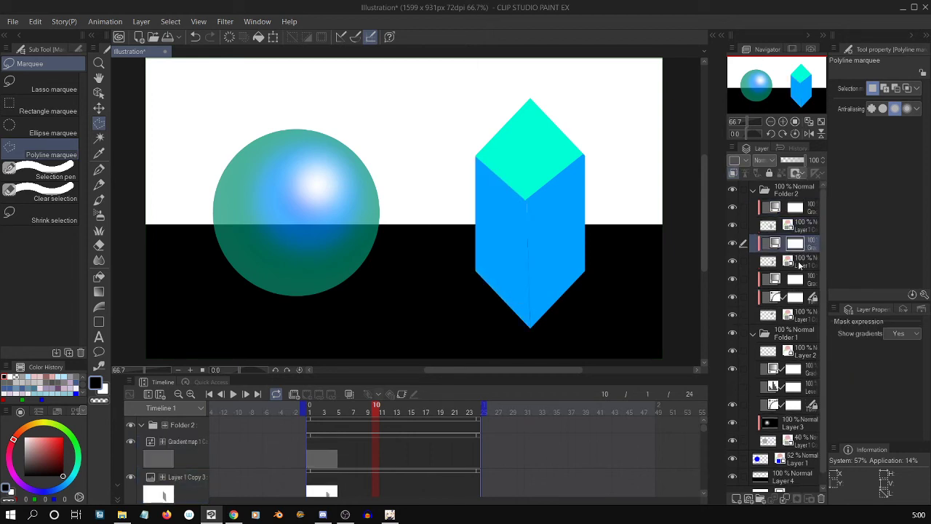
left_click(800, 264)
left_click(141, 21)
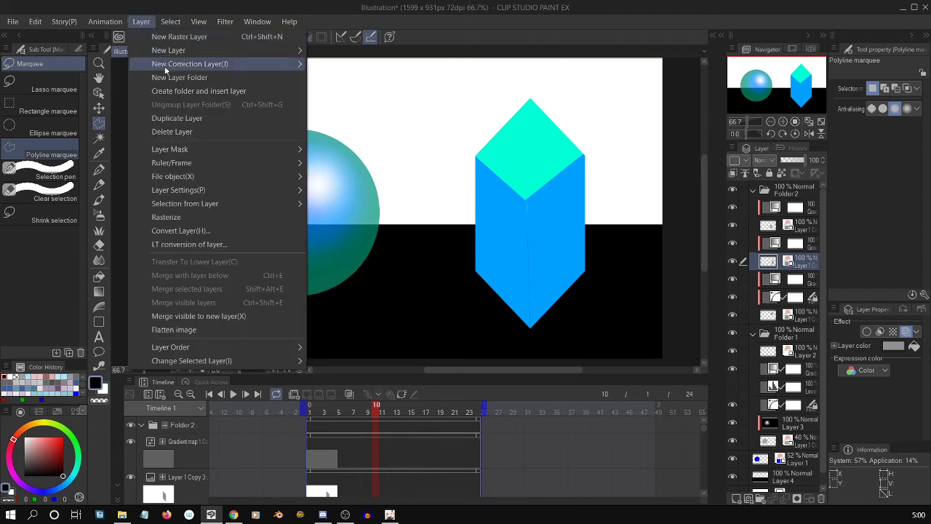
mouse_move(232, 64)
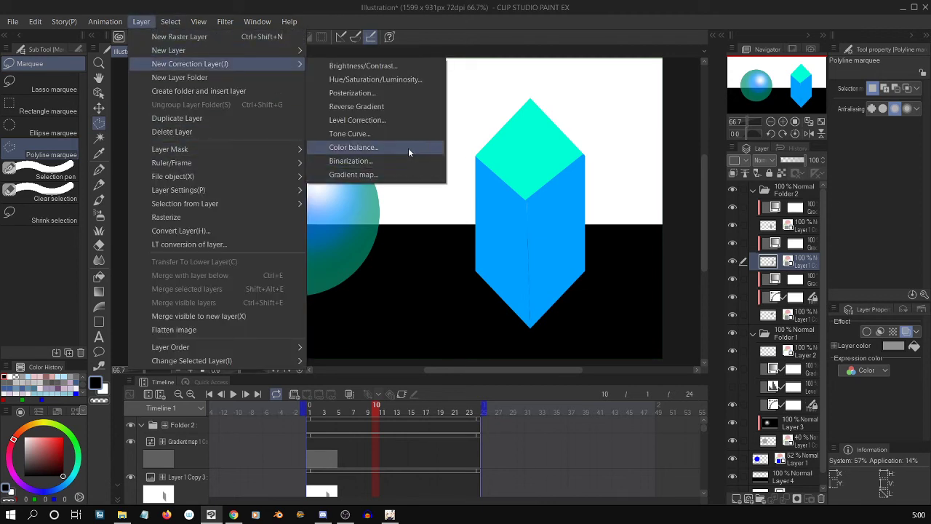
left_click(407, 68)
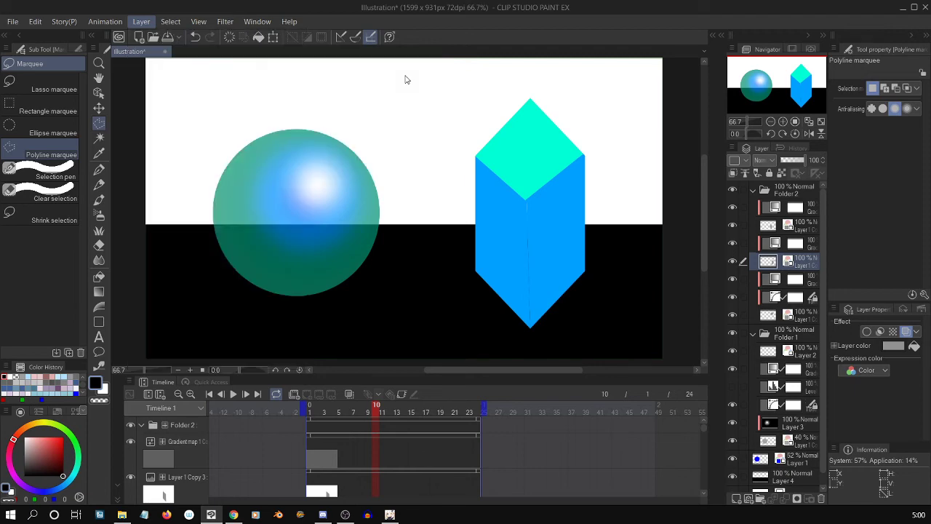
left_click(551, 250)
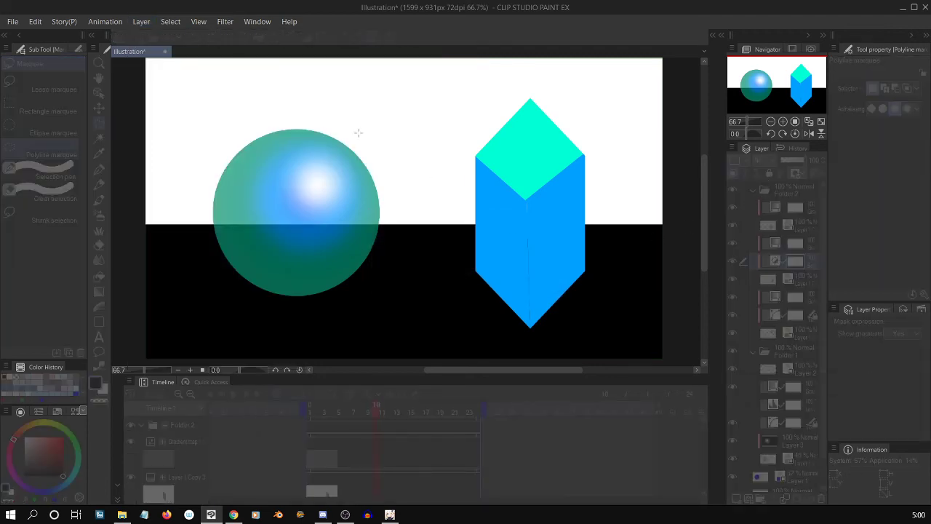
left_click(201, 23)
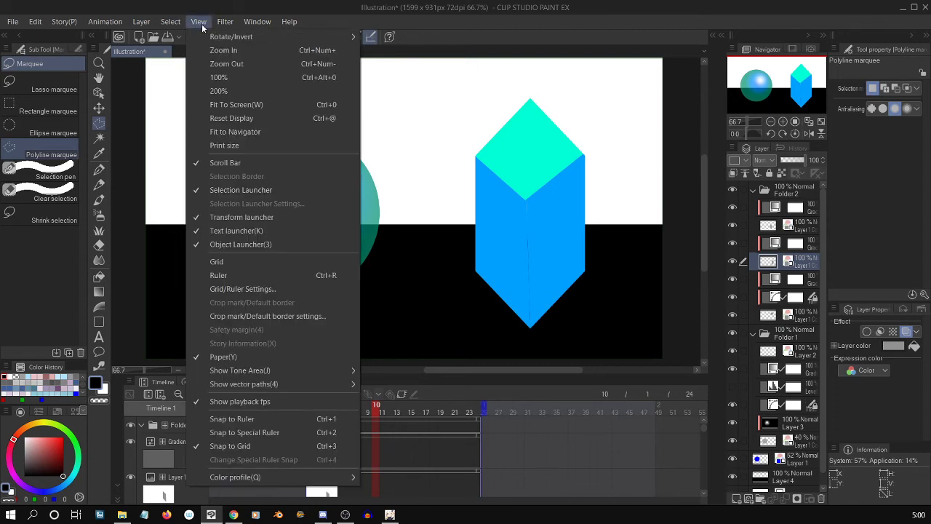
left_click(201, 23)
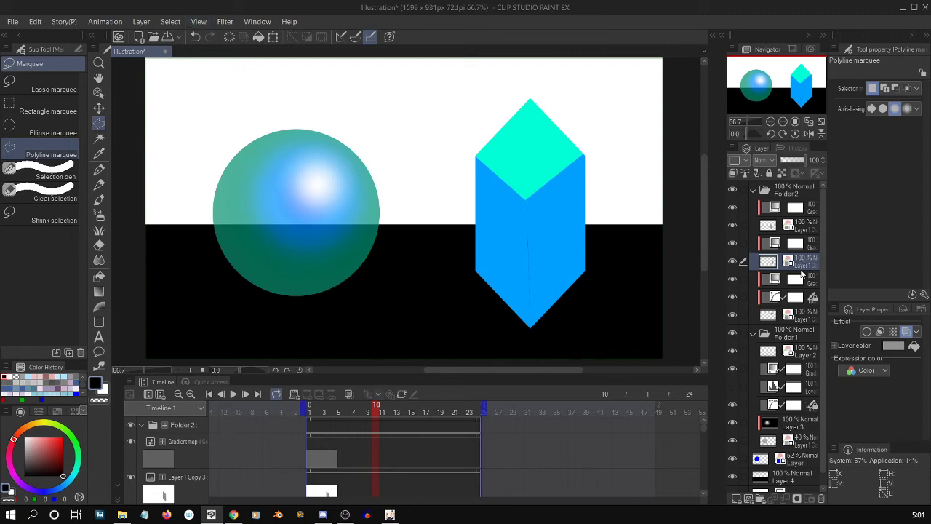
Turn off the layer color effect on the crystal's top face layer and play back the animation to check it.
left_click(774, 314)
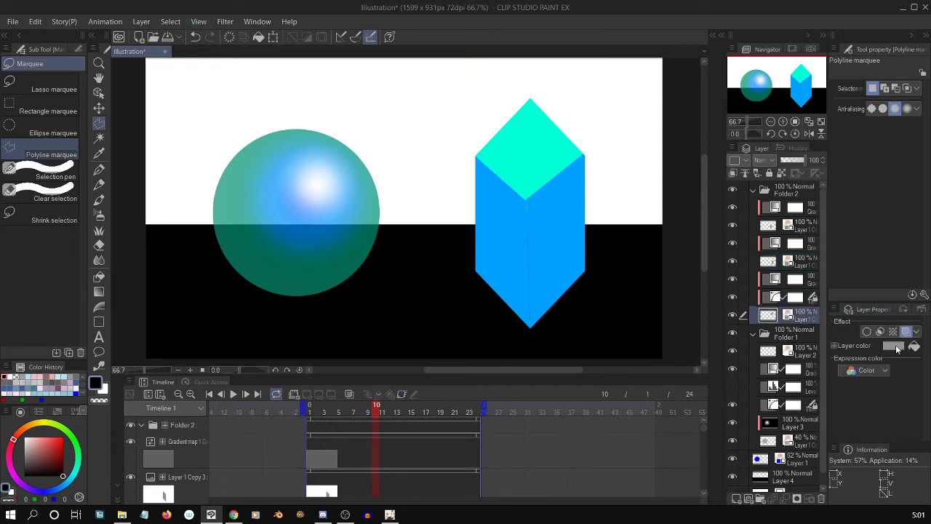
left_click(904, 332)
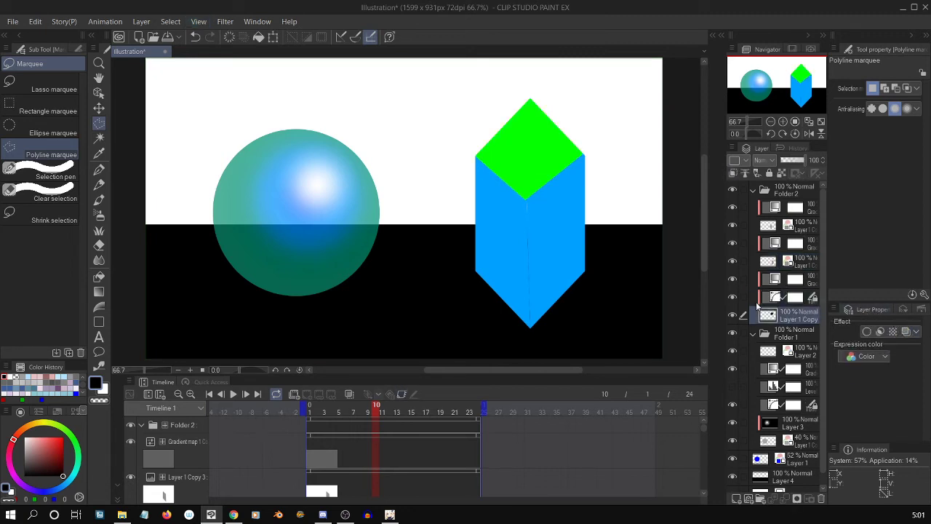
left_click(233, 394)
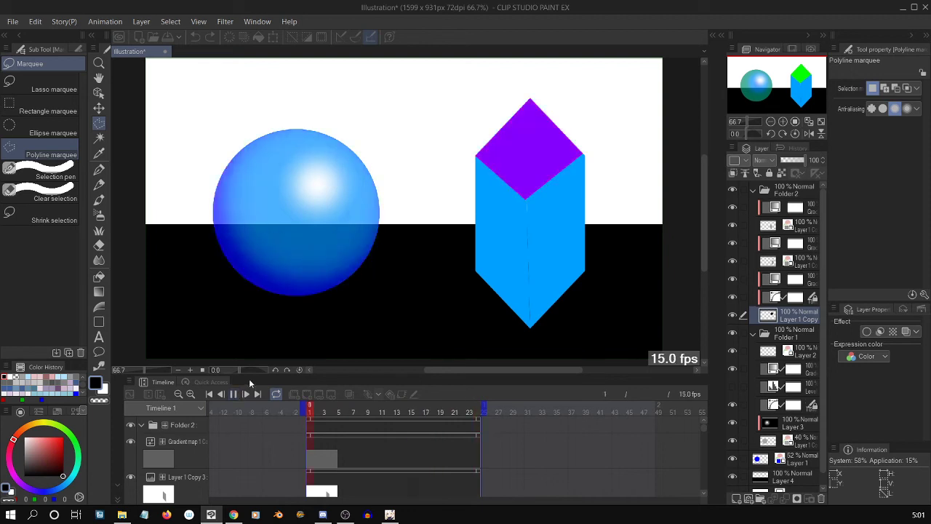
left_click(233, 394)
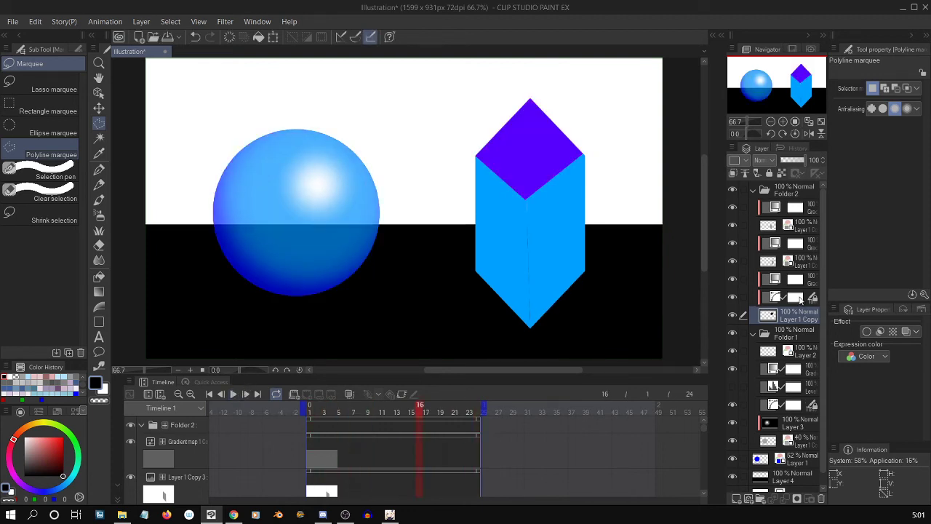
Turn off the layer color effect on the crystal's lower-right and lower-left face layers.
left_click(800, 298)
left_click(800, 259)
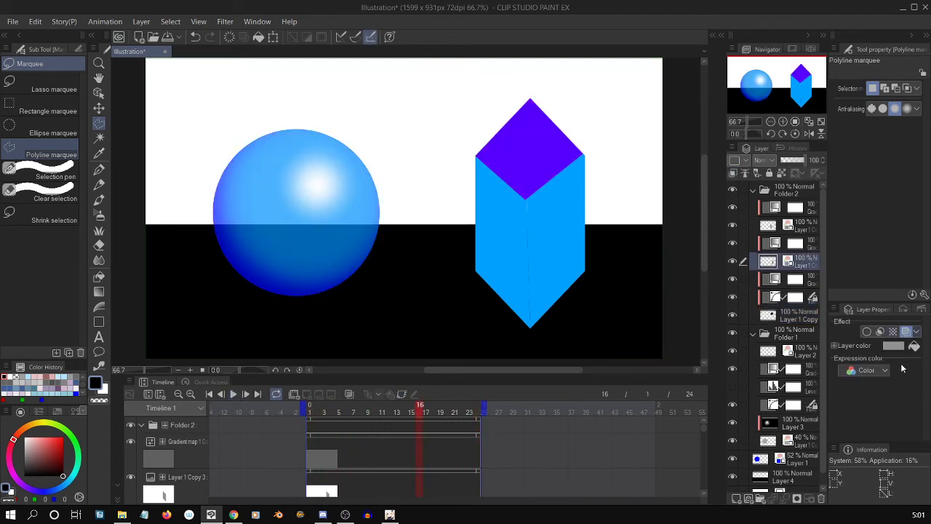
left_click(906, 331)
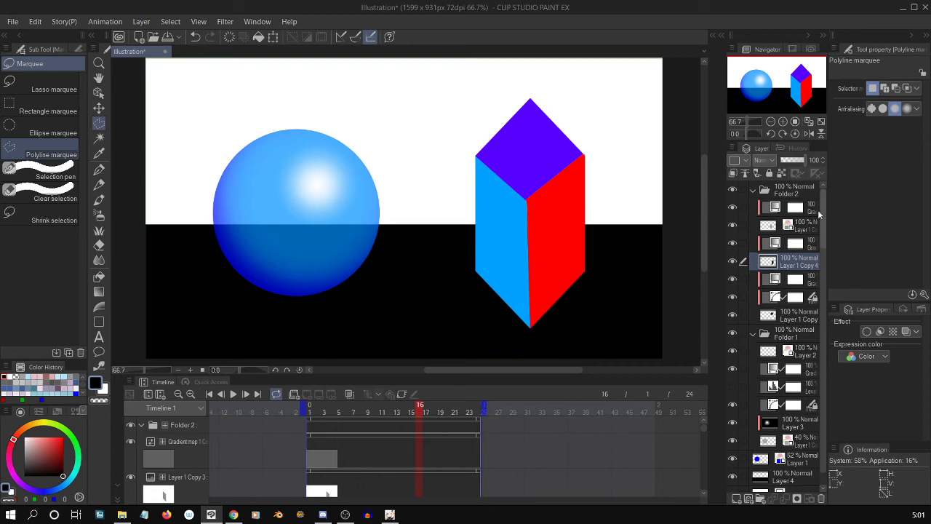
left_click(907, 332)
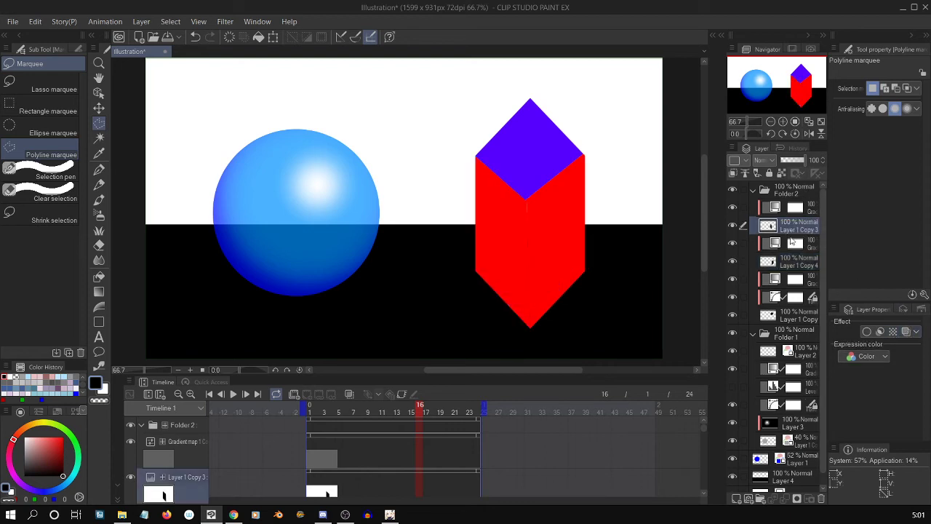
Add a Hue/Saturation/Luminosity correction layer with Luminosity 100 directly above the crystal's lower-left face layer, Layer 1 Copy 3.
left_click(142, 22)
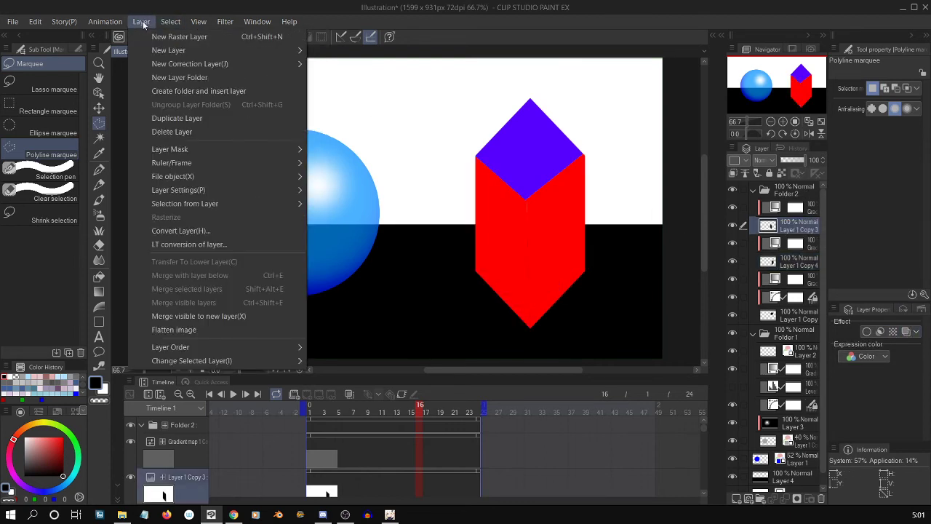
mouse_move(188, 66)
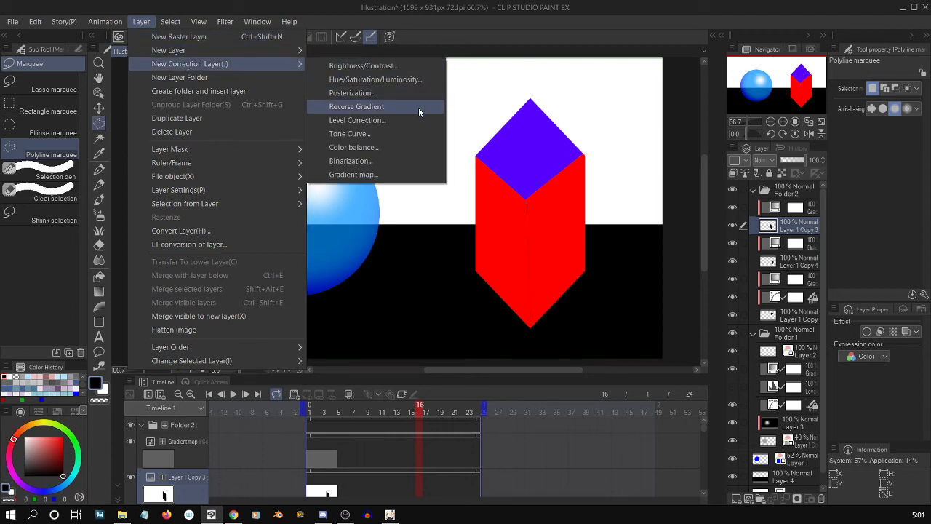
left_click(416, 80)
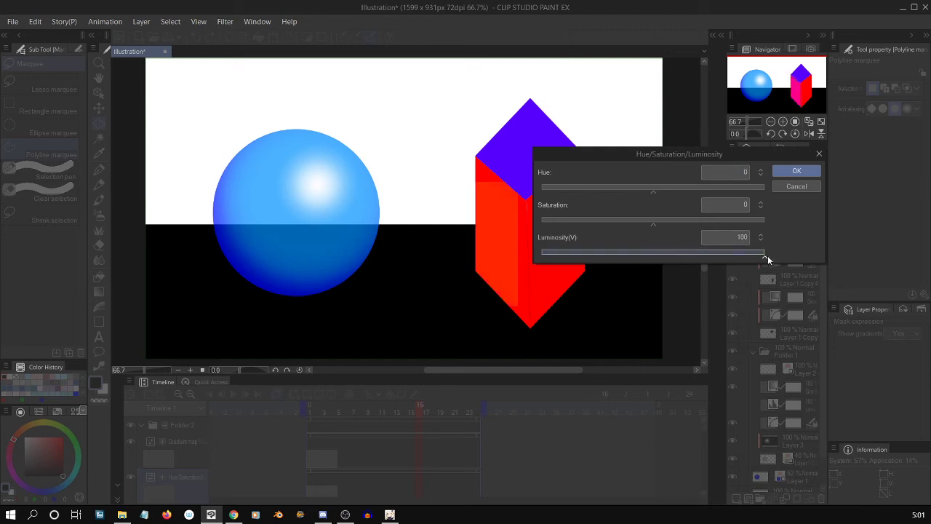
left_click(792, 172)
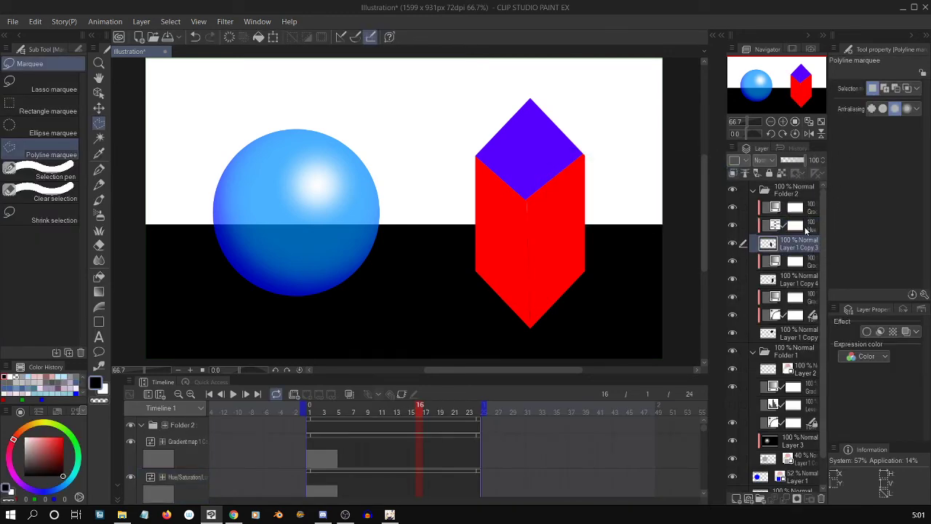
Show only the Opacity curve of the Hue/Saturation/Luminosity layer in the Graph Editor and add keyframes at frames 16, 1 and 24.
mouse_move(805, 164)
left_mouse_down()
mouse_move(777, 161)
mouse_move(806, 162)
left_mouse_up()
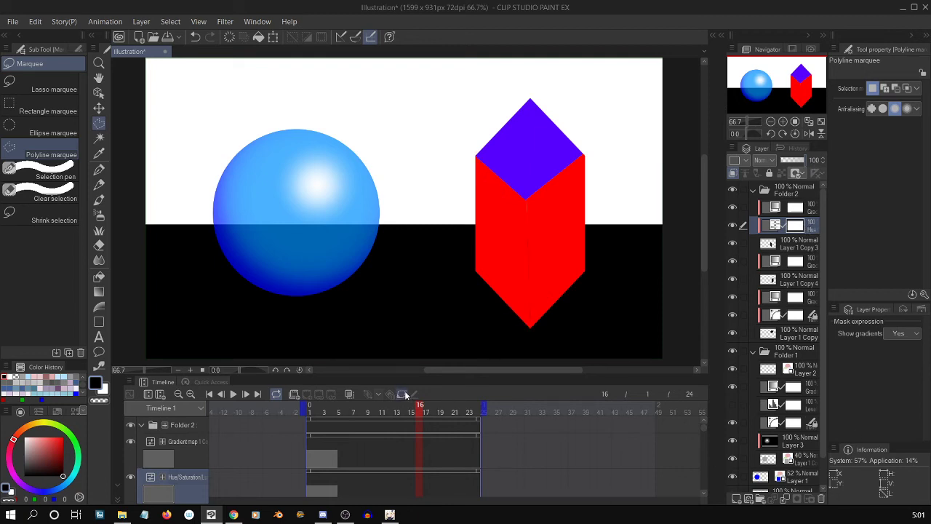
left_click(129, 393)
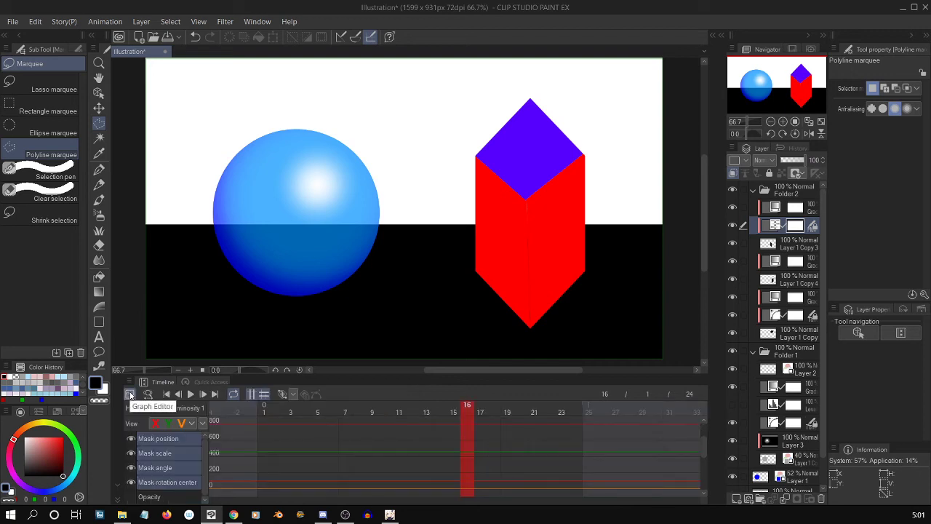
left_click(135, 494)
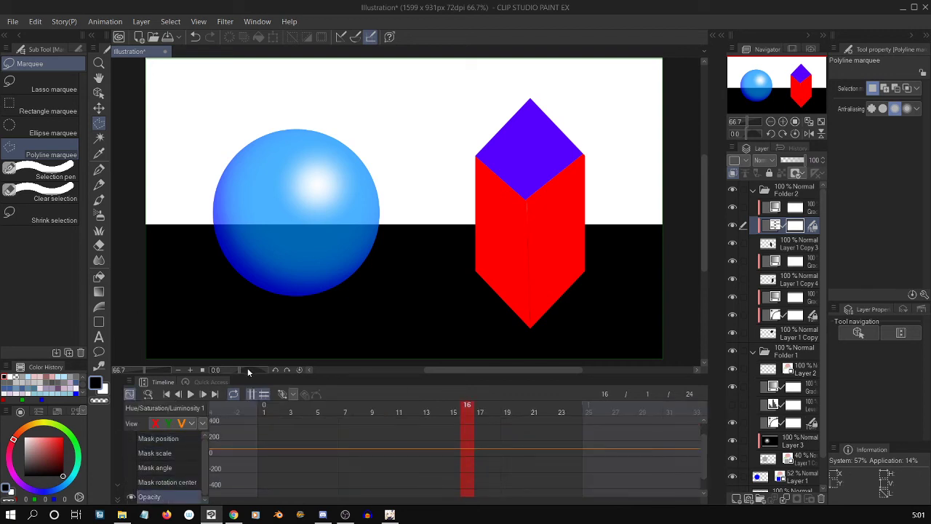
left_click(285, 393)
left_click(260, 407)
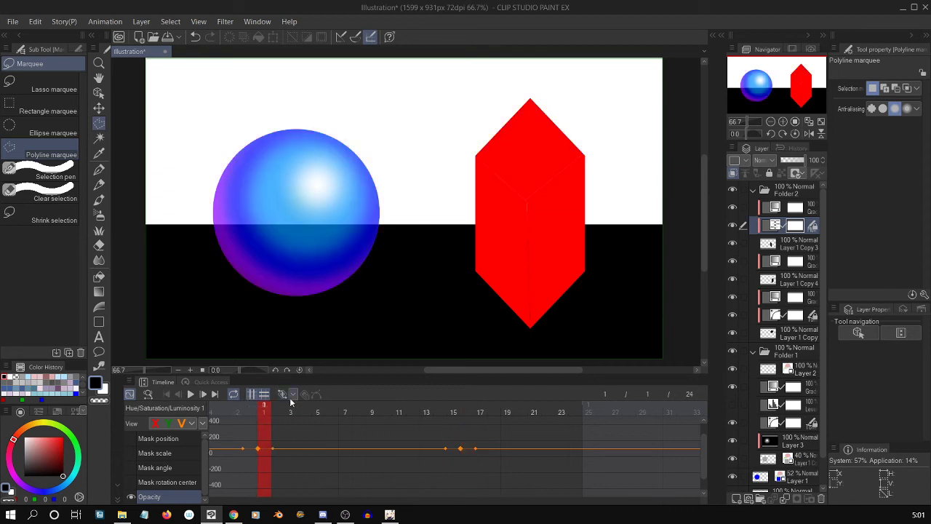
left_click_drag(544, 410, 624, 409)
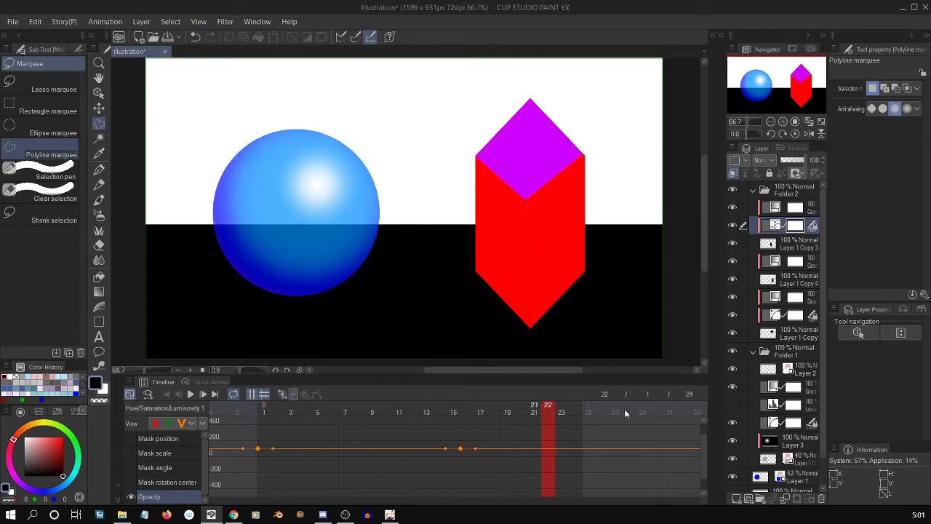
left_click(290, 394)
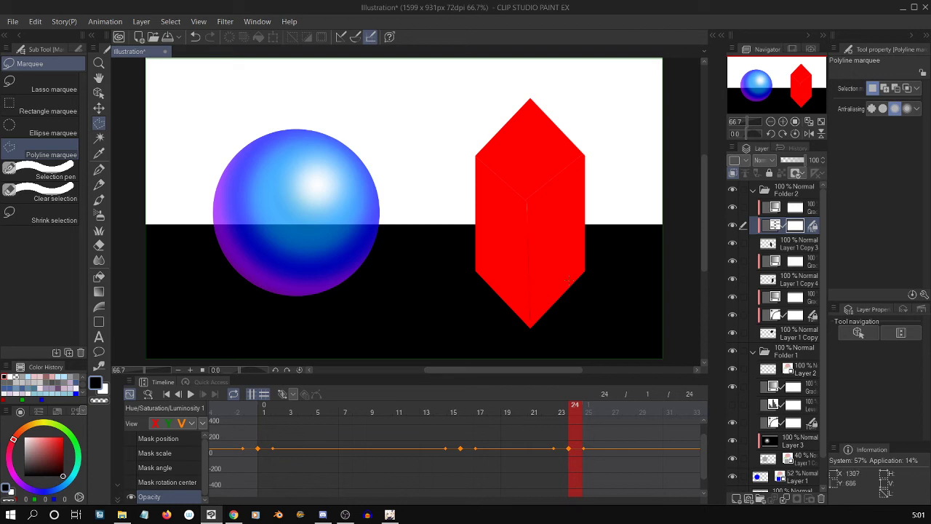
Add further Opacity keyframes to the Hue/Saturation/Luminosity layer at frames 4, 20 and 9.
left_click(286, 411)
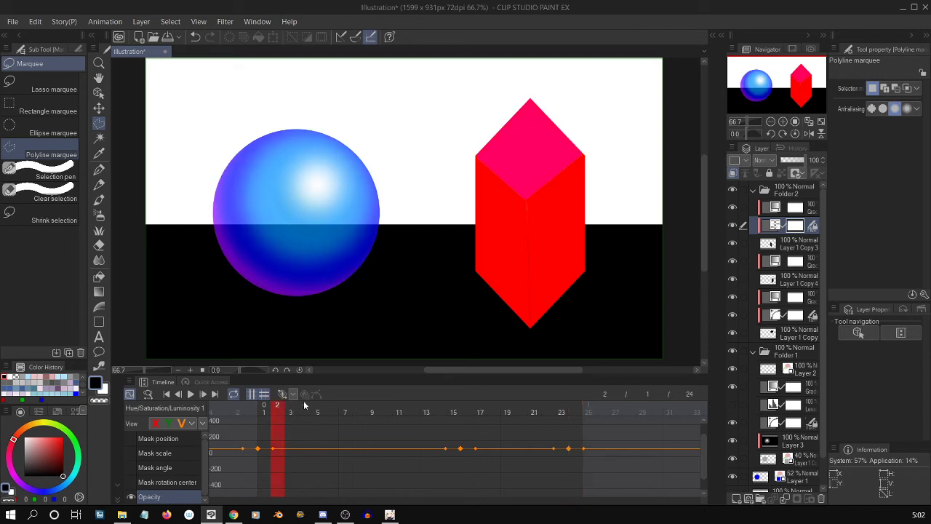
left_click(303, 406)
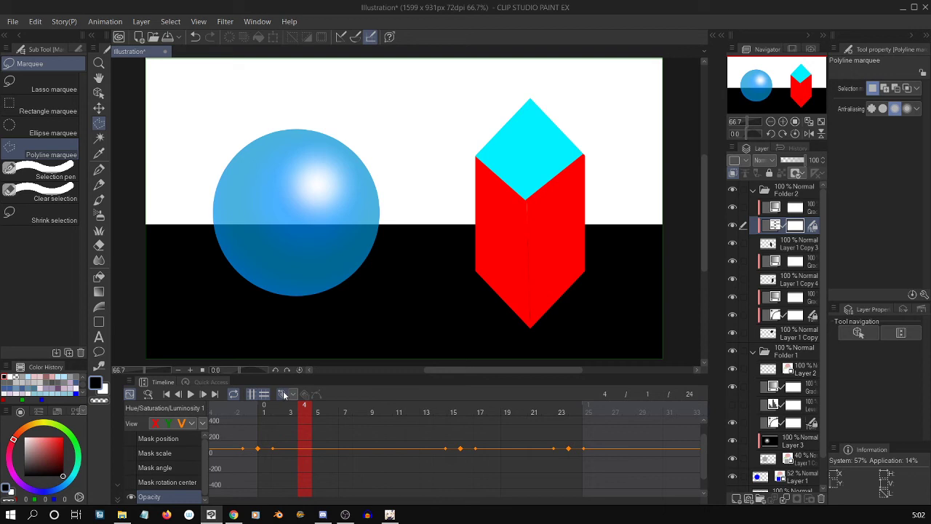
left_click(507, 408)
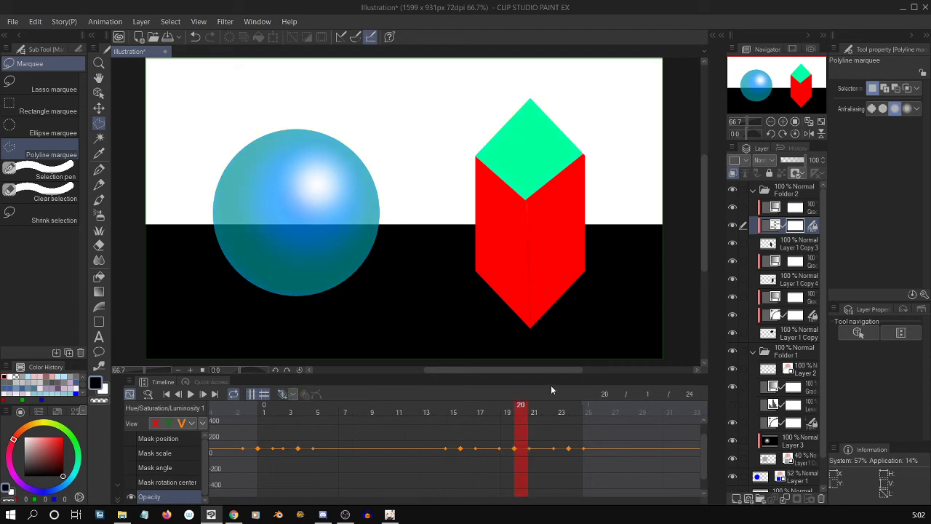
left_click(372, 406)
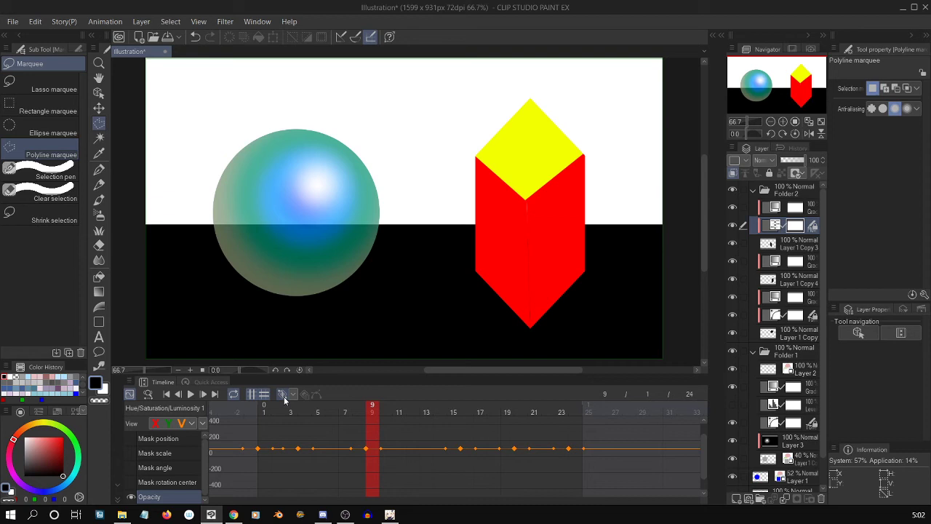
Lower the Opacity keyframes at frames 4 and 9 of the Hue/Saturation/Luminosity layer in the Graph Editor.
scroll(373, 465, "up", 1)
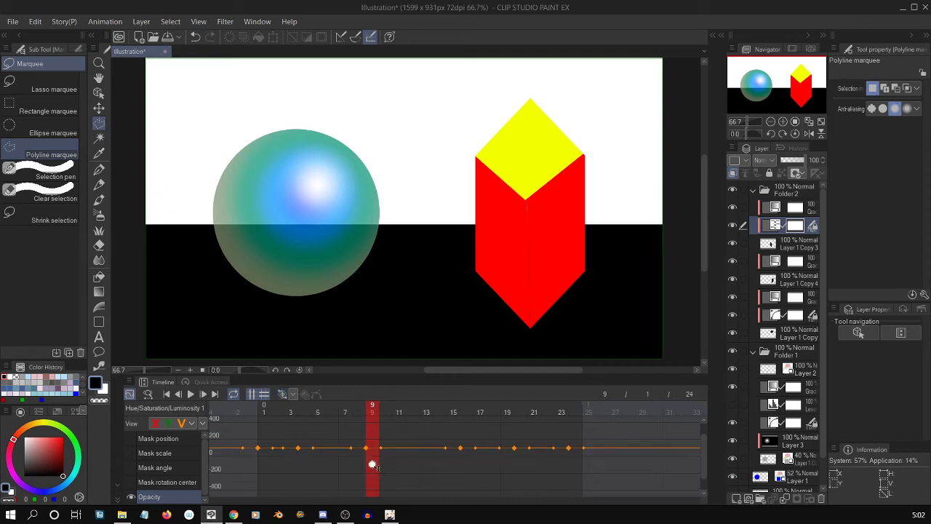
scroll(383, 471, "up", 3)
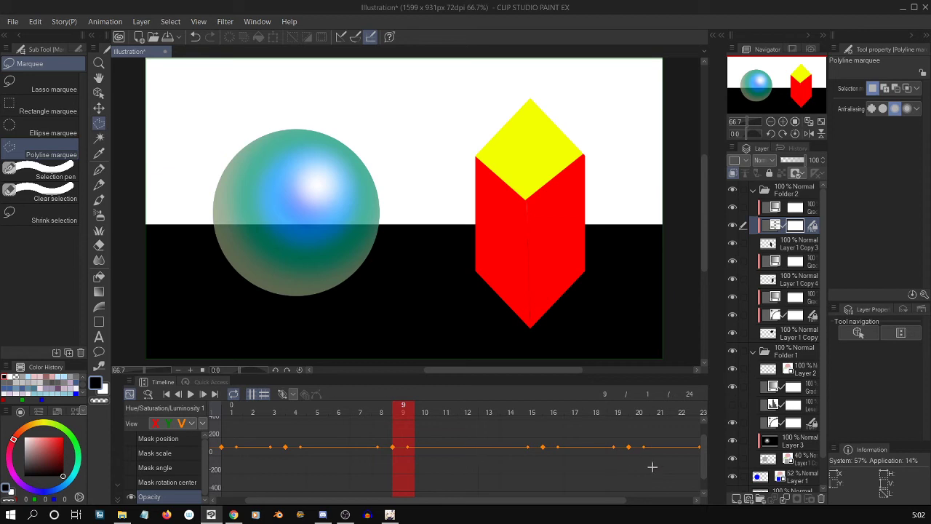
scroll(614, 476, "down", 1)
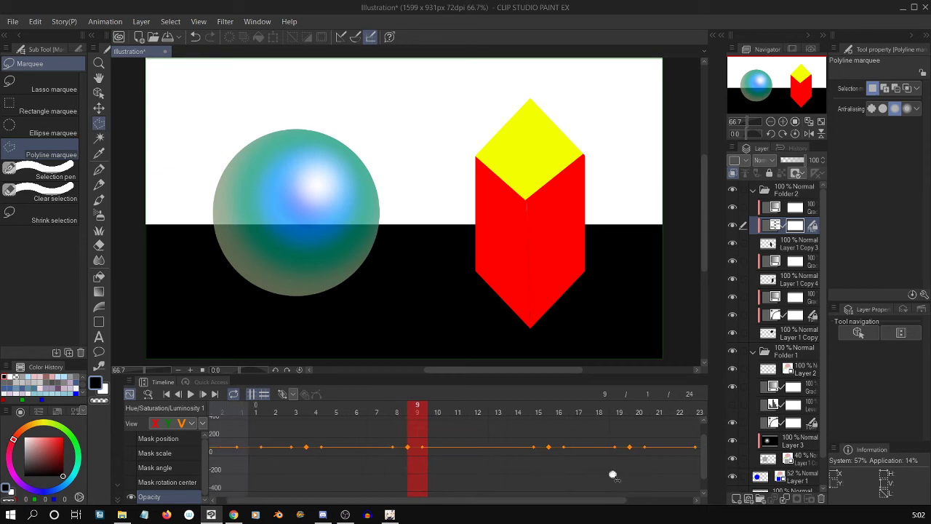
scroll(619, 465, "up", 1)
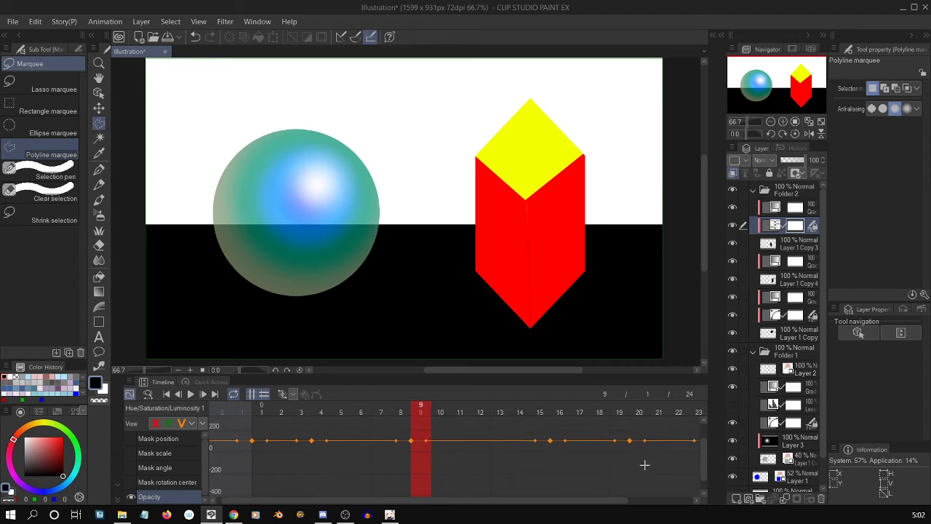
scroll(696, 439, "up", 2)
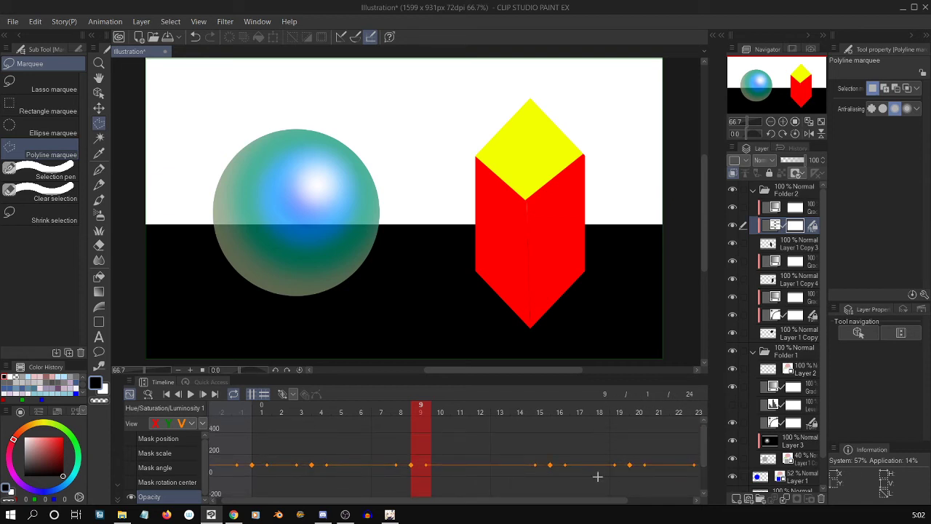
left_click_drag(597, 476, 597, 438)
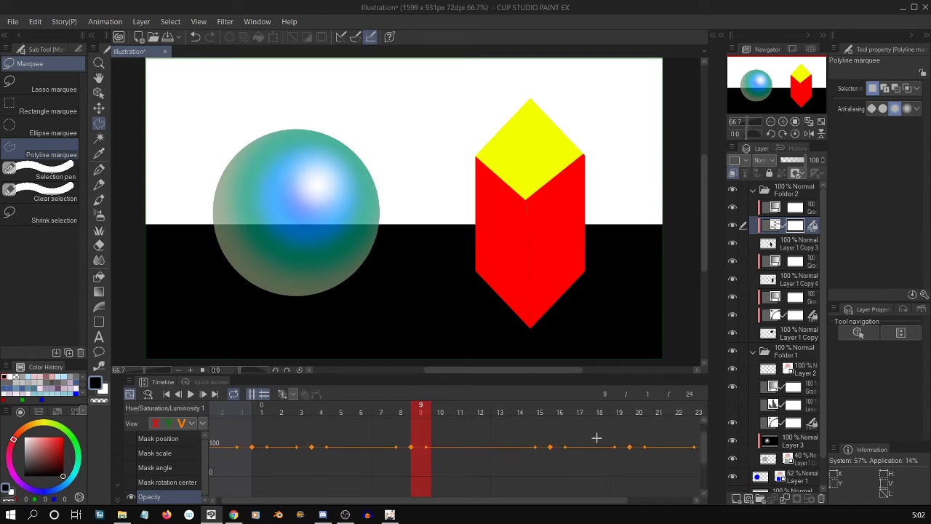
left_click_drag(597, 475, 593, 451)
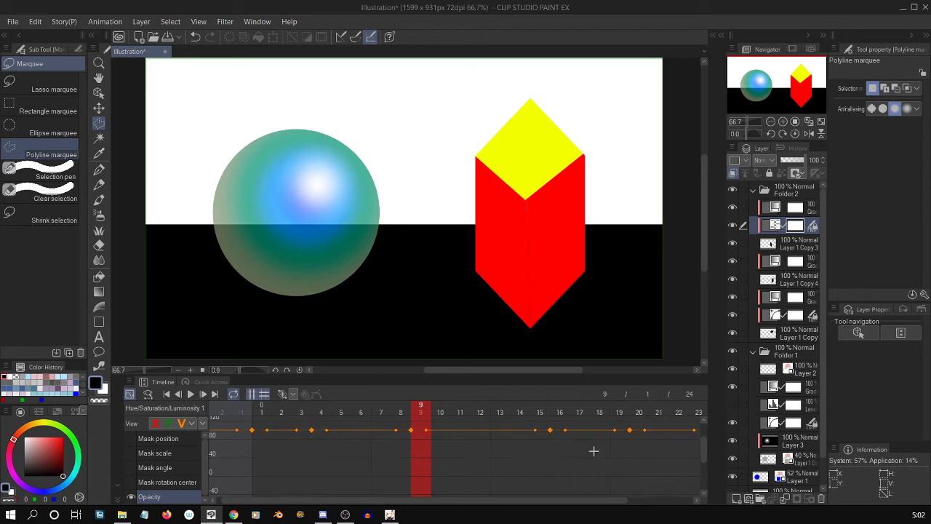
left_click_drag(609, 501, 649, 491)
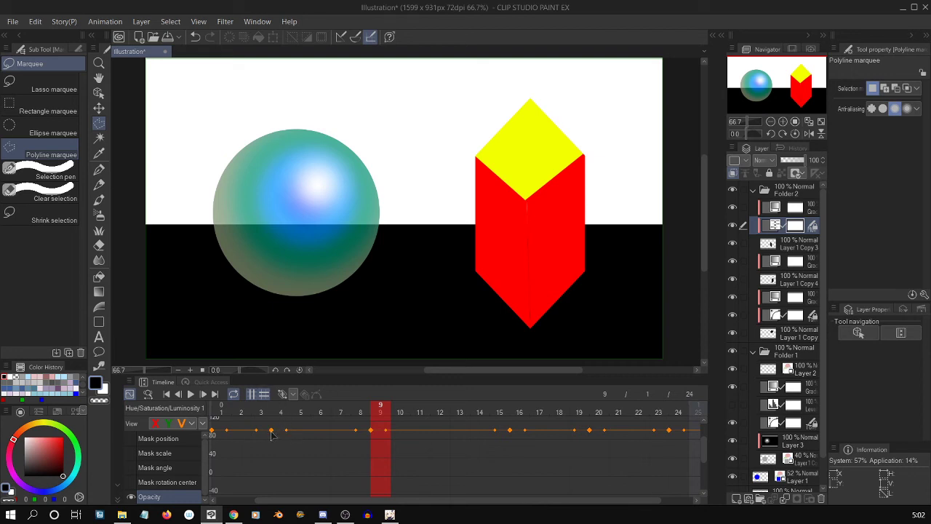
left_click_drag(271, 434, 273, 470)
left_click_drag(369, 446, 358, 466)
key("ctrl+z")
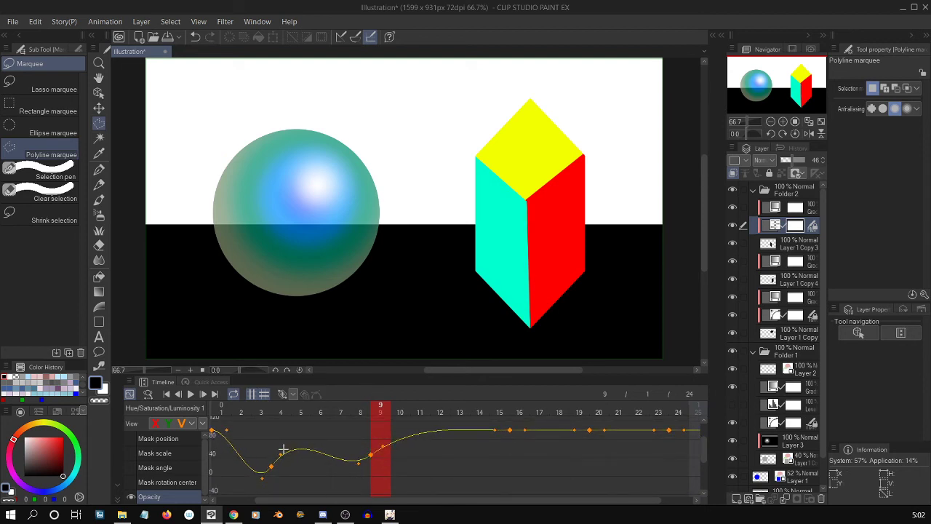
Raise the frame 4 Opacity keyframe slightly, shift the frame 9 one to frame 8, and move those at 16 and 20 lower at frames 14 and 18.
left_click_drag(281, 455, 271, 458)
left_click(376, 452)
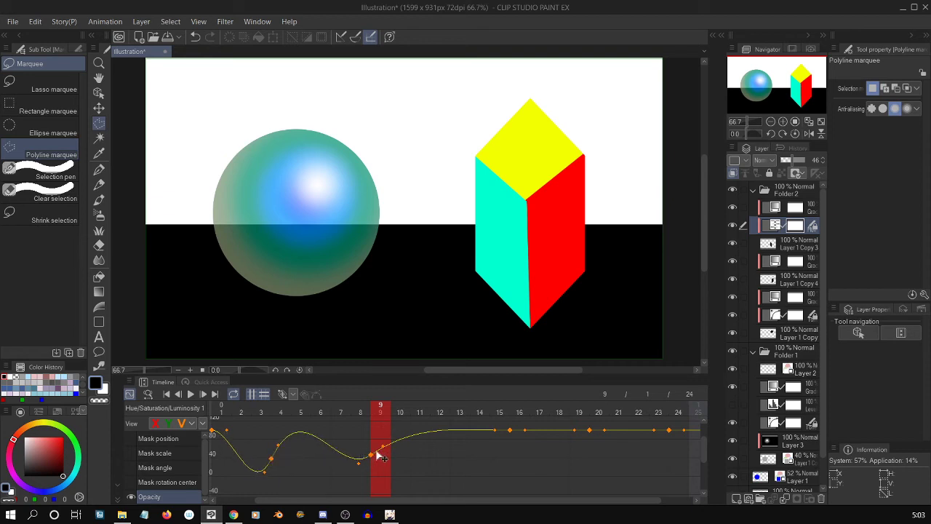
mouse_move(369, 456)
left_mouse_down()
mouse_move(343, 458)
mouse_move(364, 451)
mouse_move(353, 442)
mouse_move(351, 455)
left_mouse_up()
left_click_drag(510, 432, 482, 445)
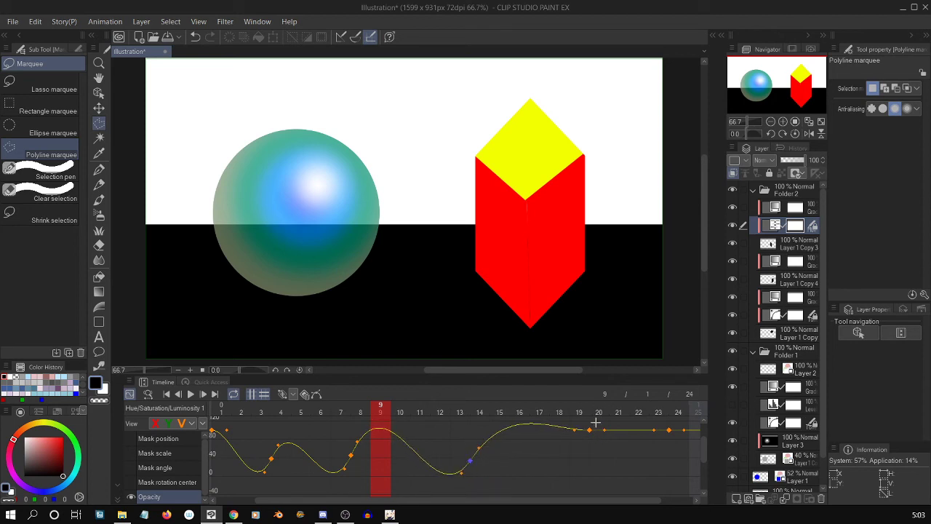
left_click_drag(589, 430, 551, 452)
Add a lowered Opacity keyframe at frame 21 of the Hue/Saturation/Luminosity layer and play back the animation.
left_click(619, 413)
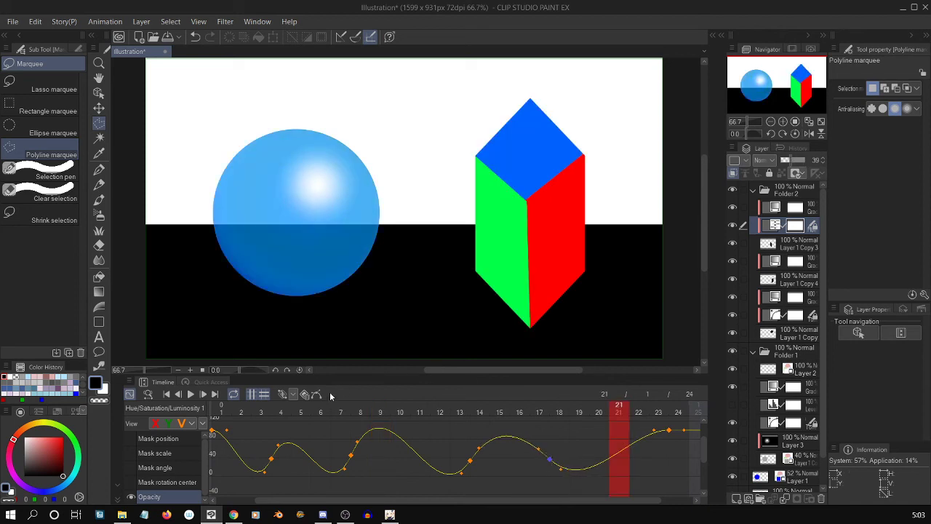
left_click(285, 394)
left_click_drag(600, 462, 601, 445)
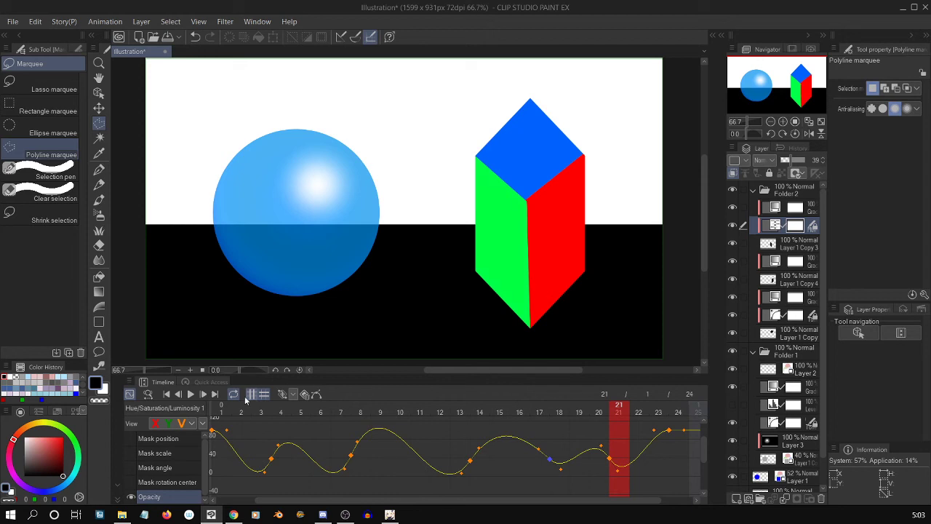
left_click(191, 396)
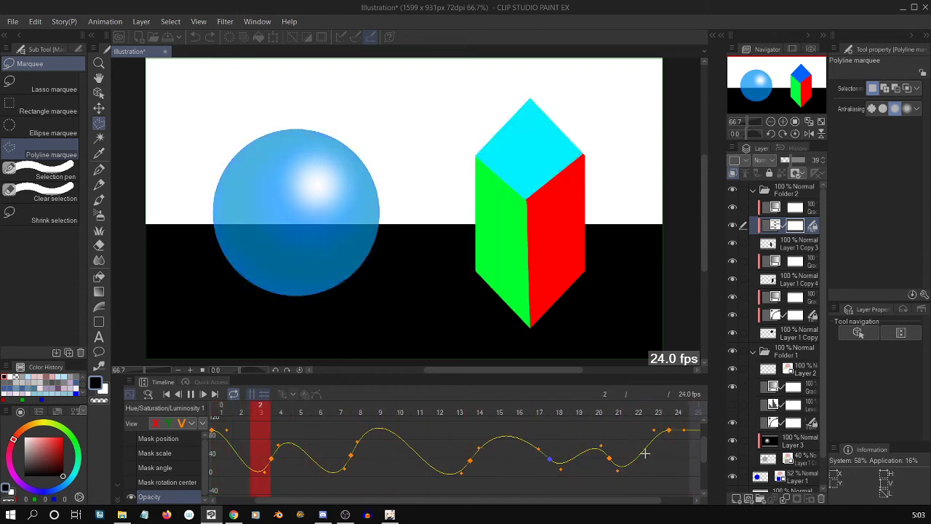
left_click(191, 395)
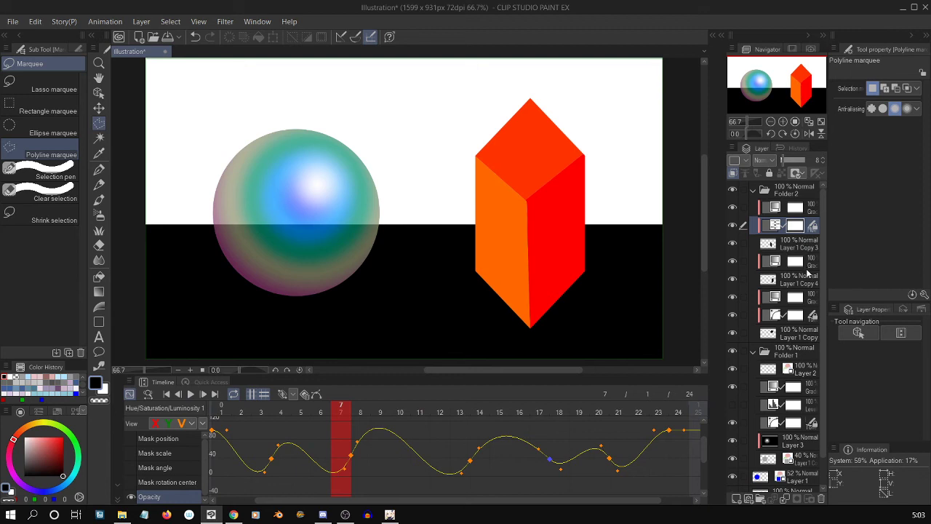
Select the crystal's lower-right face layer, Layer 1 Copy 4.
left_click(805, 263)
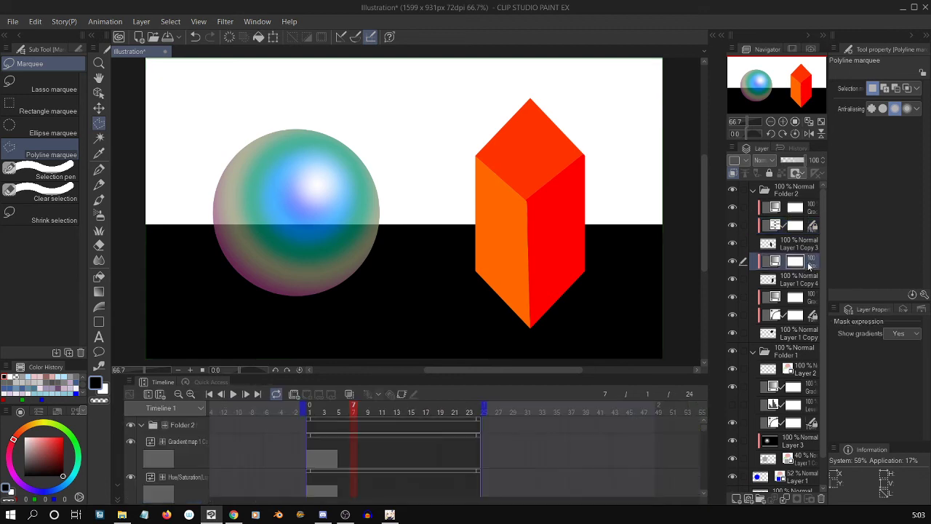
left_click(805, 279)
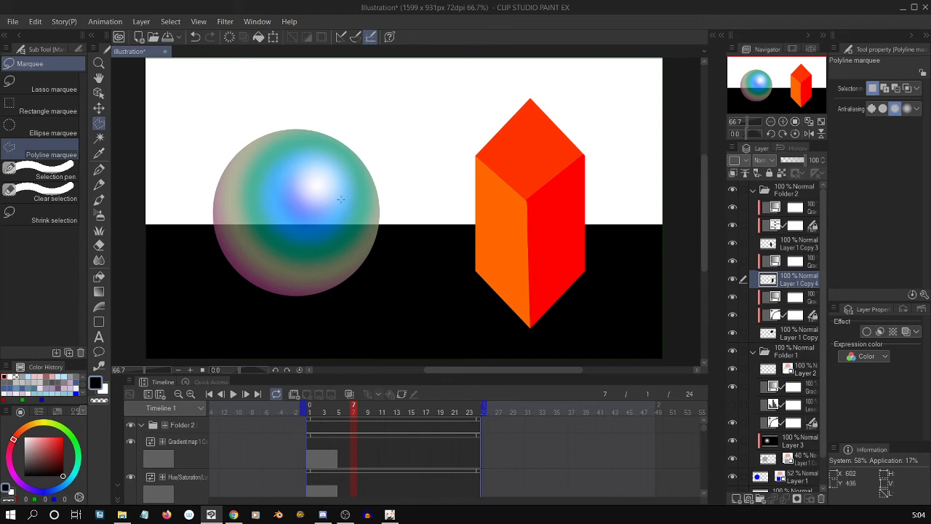
left_click(152, 25)
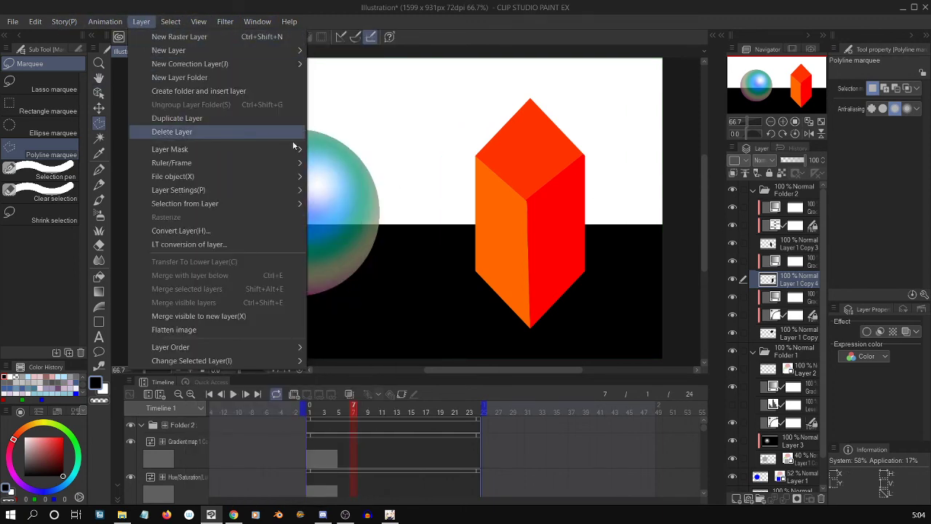
mouse_move(271, 63)
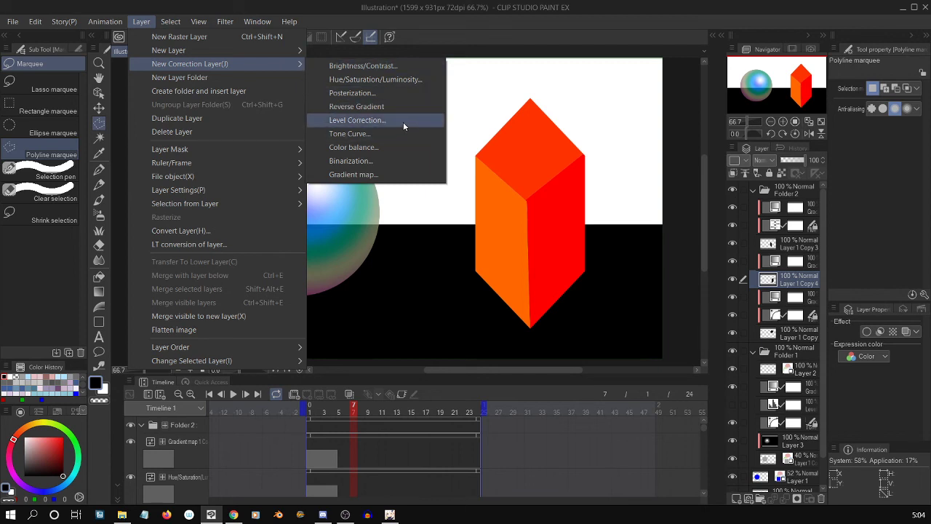
left_click(407, 79)
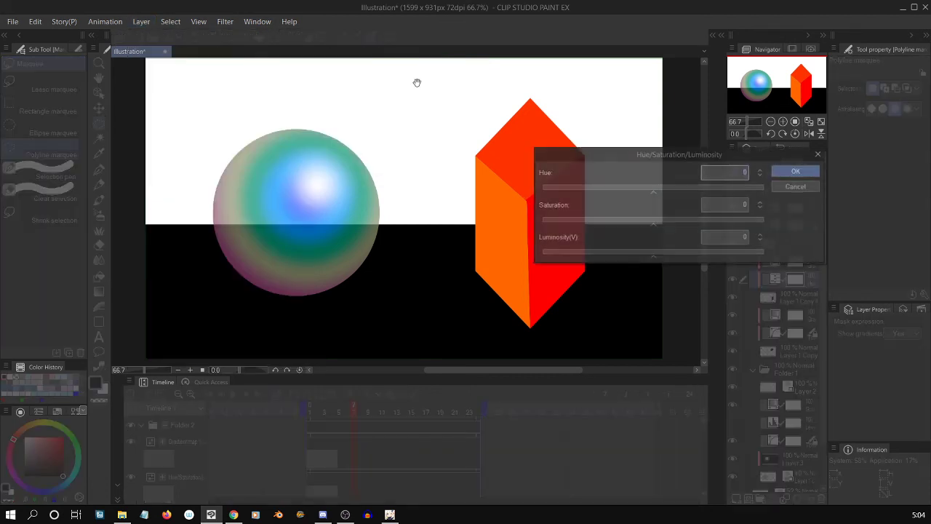
left_click(793, 187)
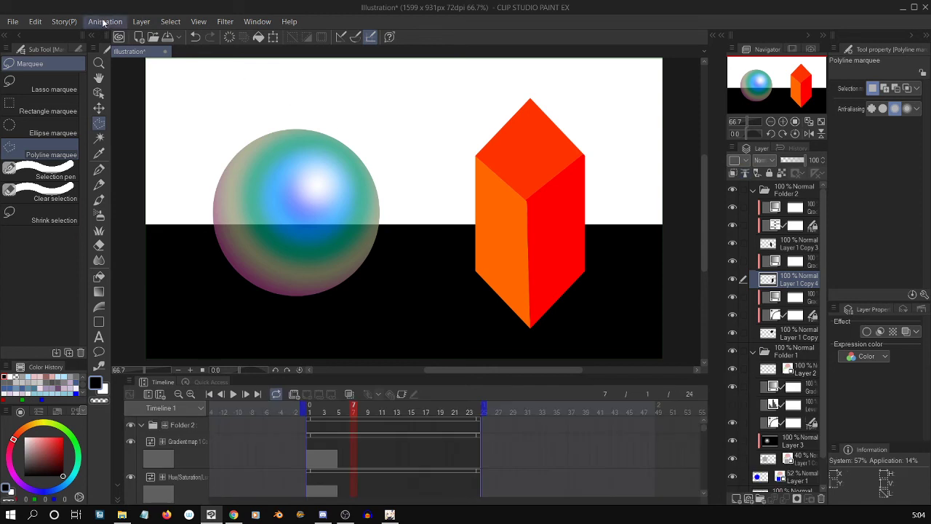
Add a Brightness/Contrast correction layer with Brightness 100 and Contrast -100 directly above Layer 1 Copy 4.
left_click(141, 22)
mouse_move(226, 64)
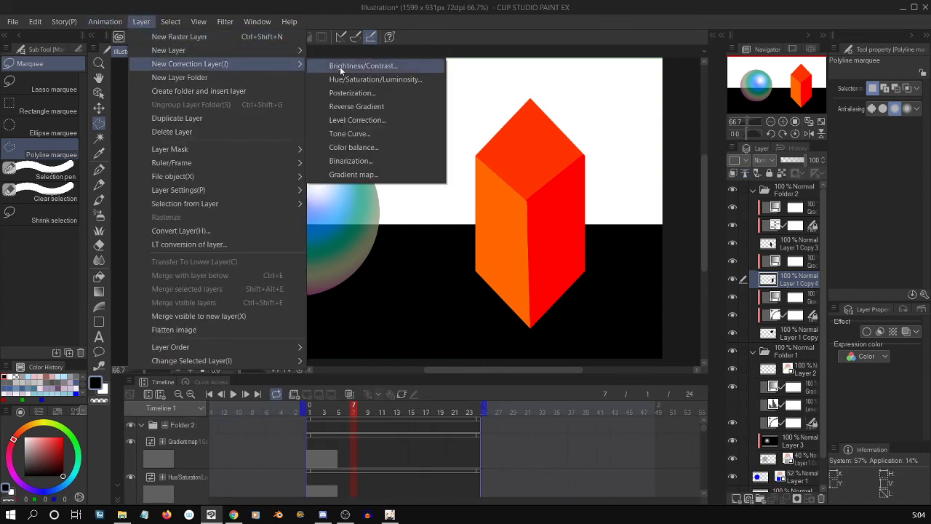
left_click(390, 66)
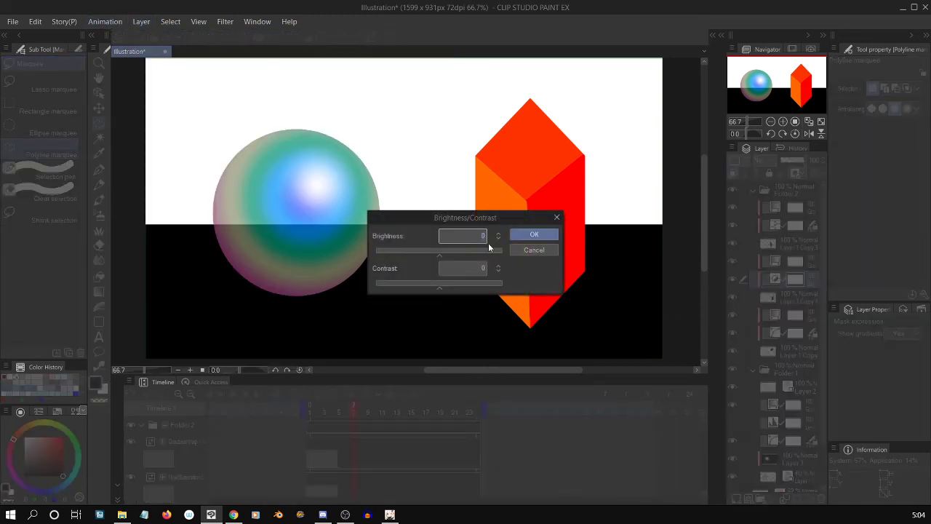
left_click_drag(488, 250, 509, 251)
left_click_drag(477, 285, 339, 296)
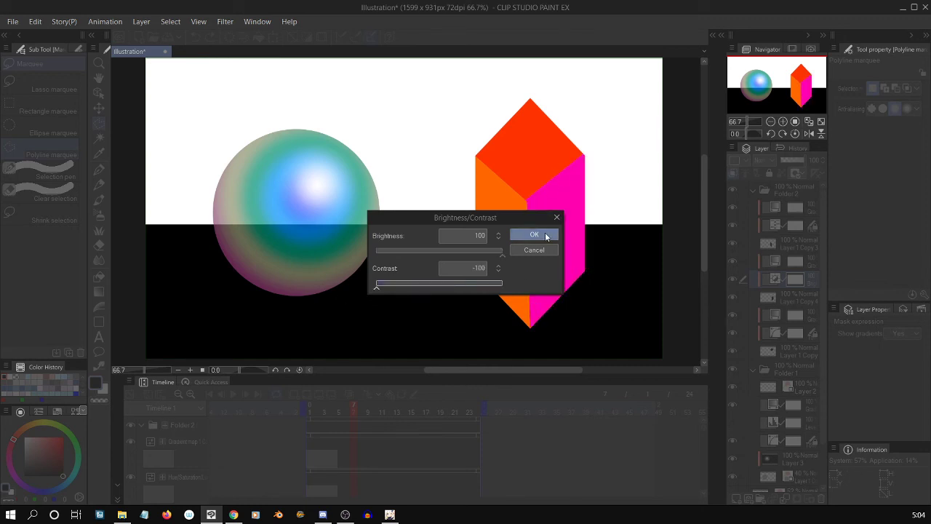
left_click(545, 236)
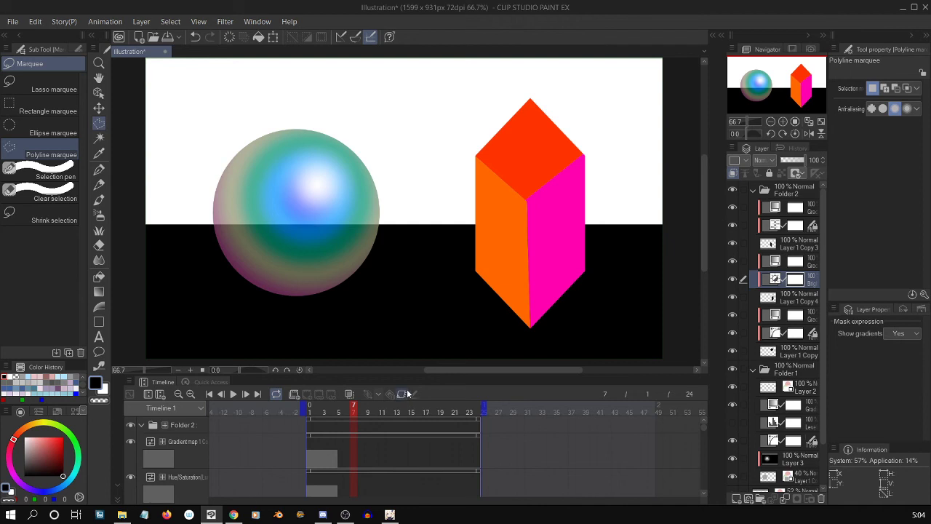
Show only the Opacity curve of the Brightness/Contrast layer in the Graph Editor and add keyframes at frames 7, 1 and 24.
left_click(130, 393)
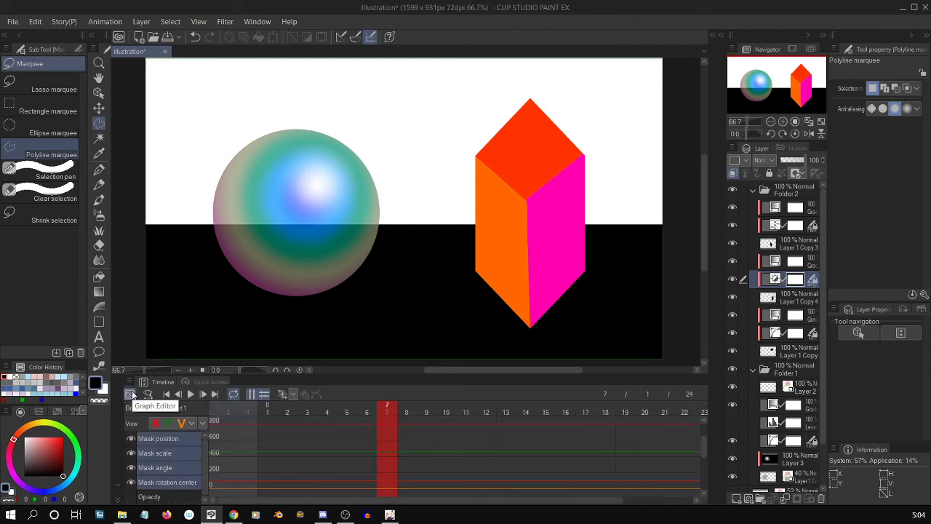
left_click(145, 496)
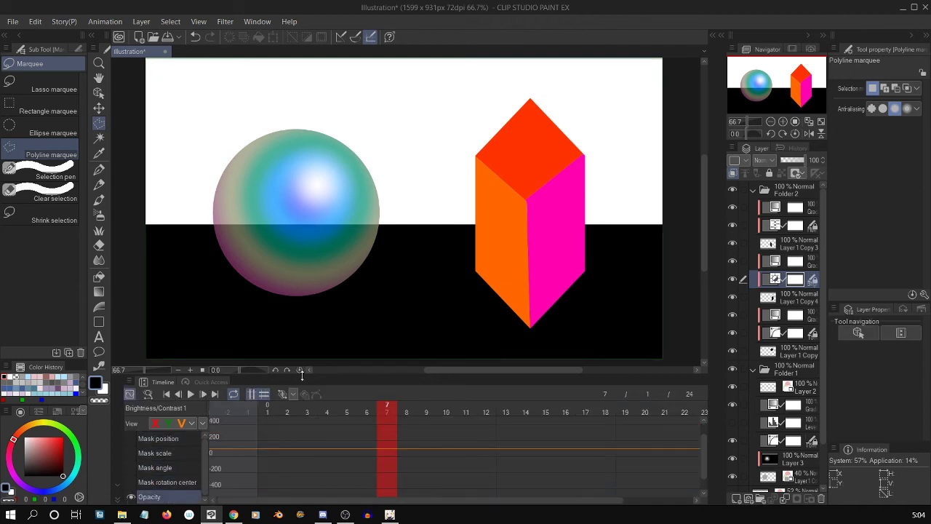
left_click(285, 395)
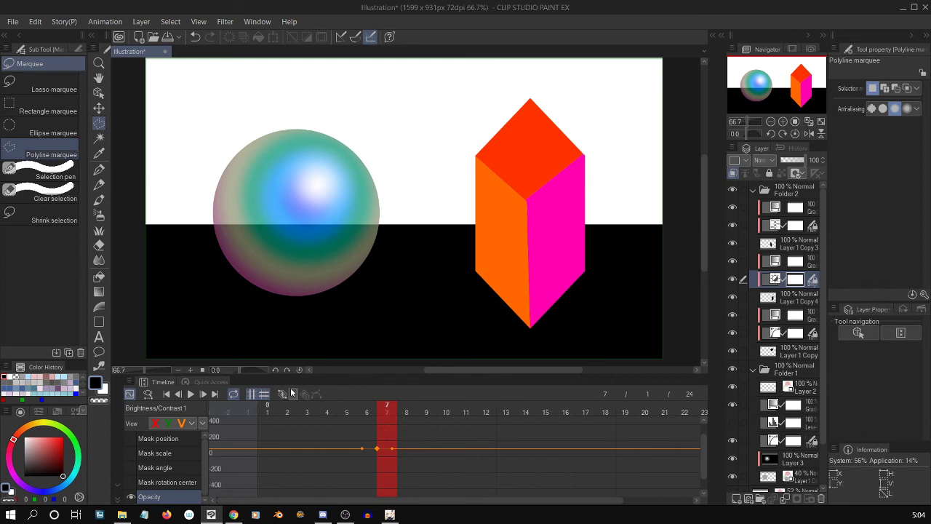
left_click(267, 409)
left_click(283, 395)
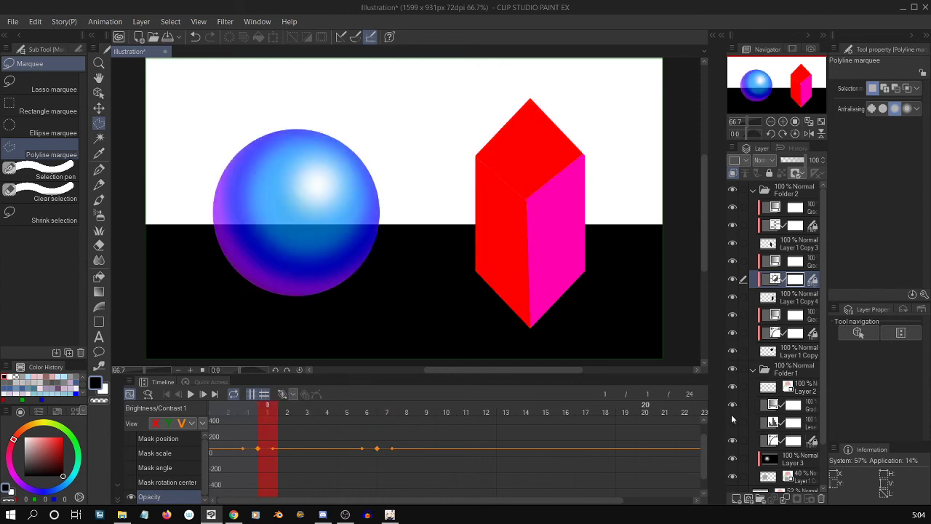
left_click_drag(732, 415, 728, 415)
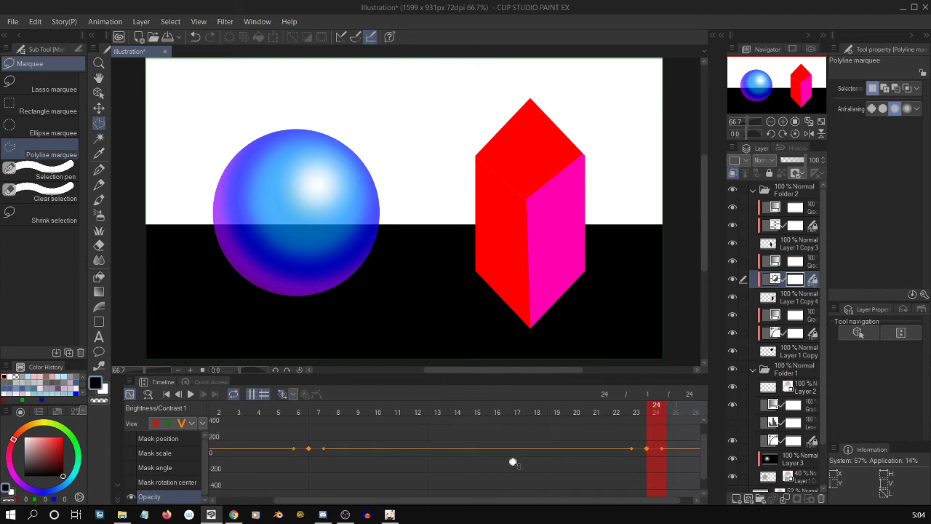
Add Opacity keyframes at frames 15, 3 and 20 on the Brightness/Contrast layer's curve.
scroll(523, 464, "down", 2)
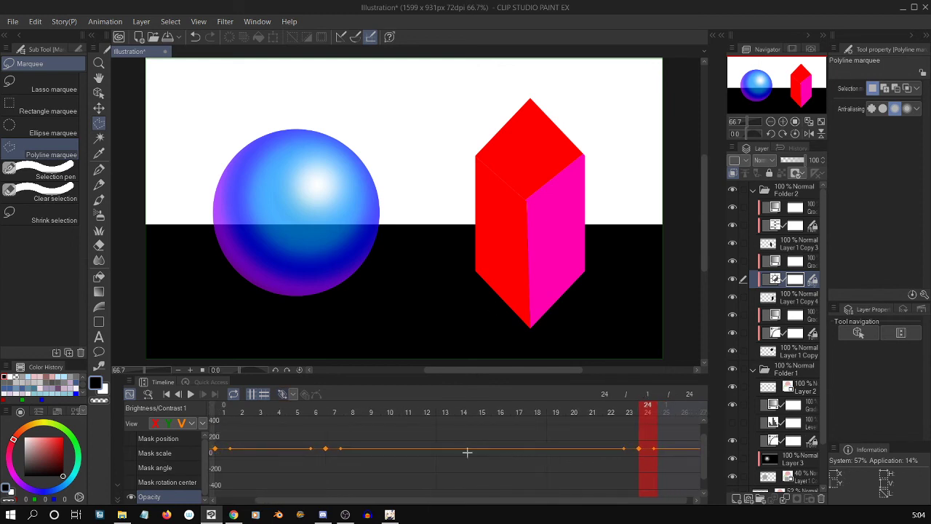
left_click_drag(468, 460, 483, 419)
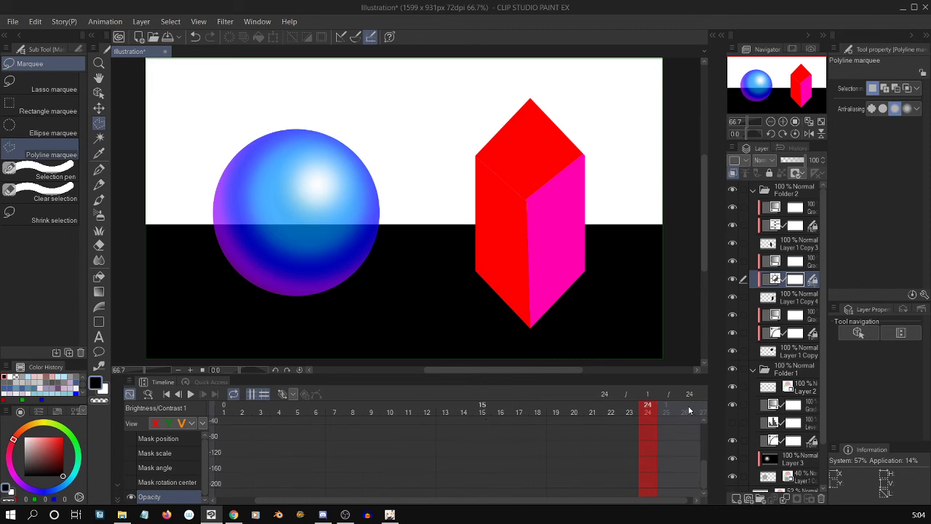
left_click_drag(703, 467, 700, 431)
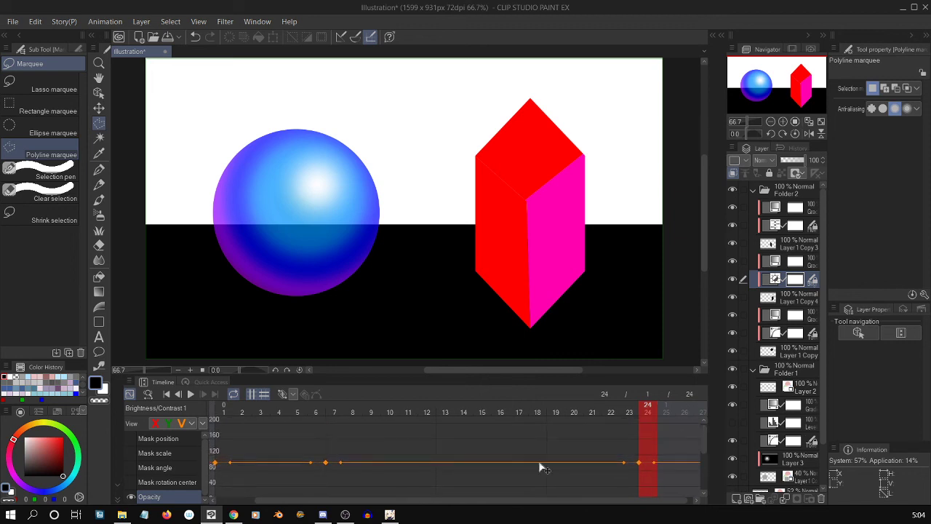
left_click_drag(502, 466, 501, 432)
scroll(704, 437, "down", 1)
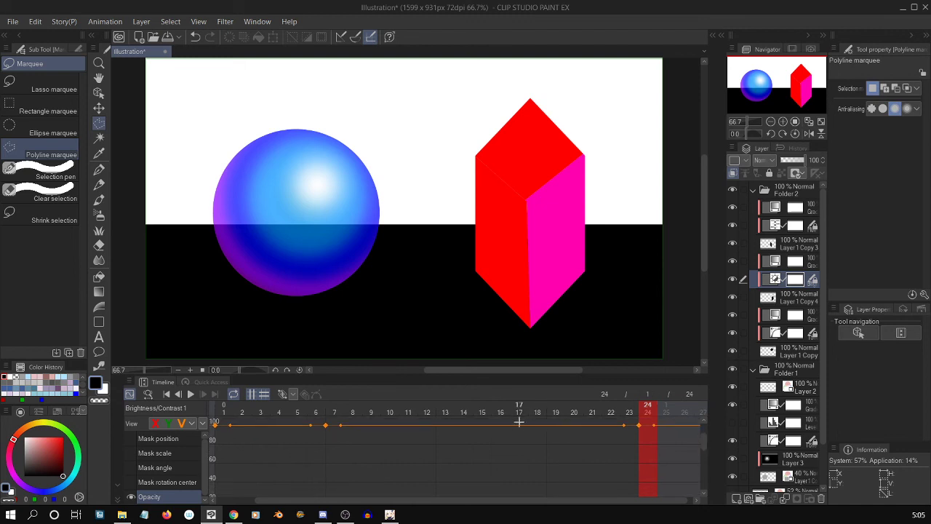
scroll(522, 451, "down", 1)
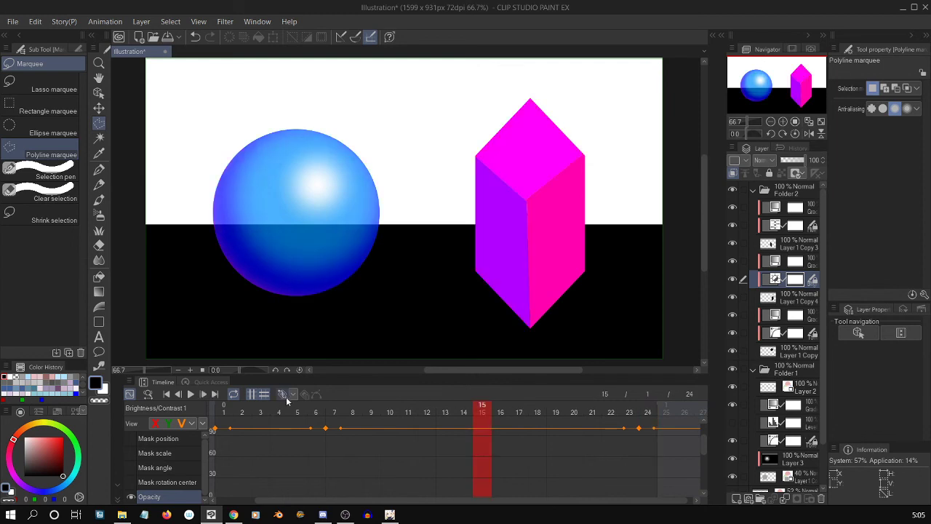
left_click(257, 412)
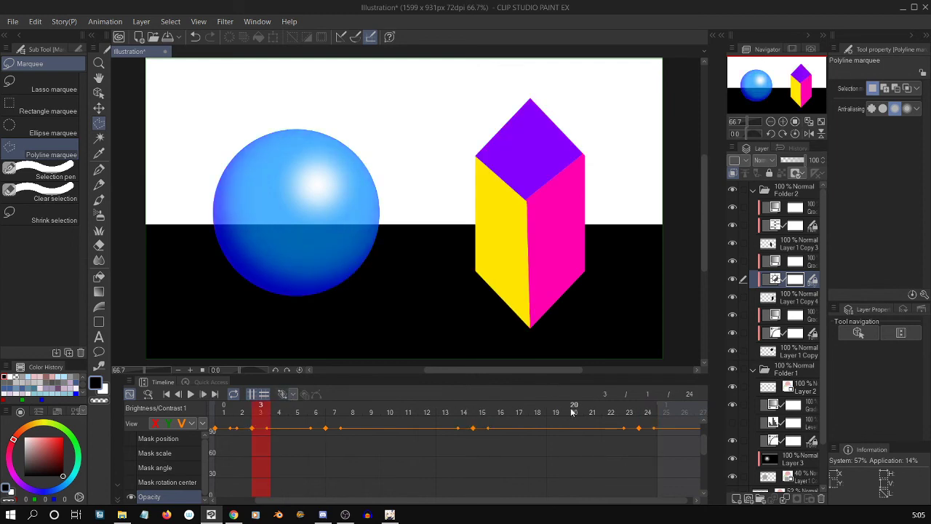
left_click(573, 412)
left_click(281, 393)
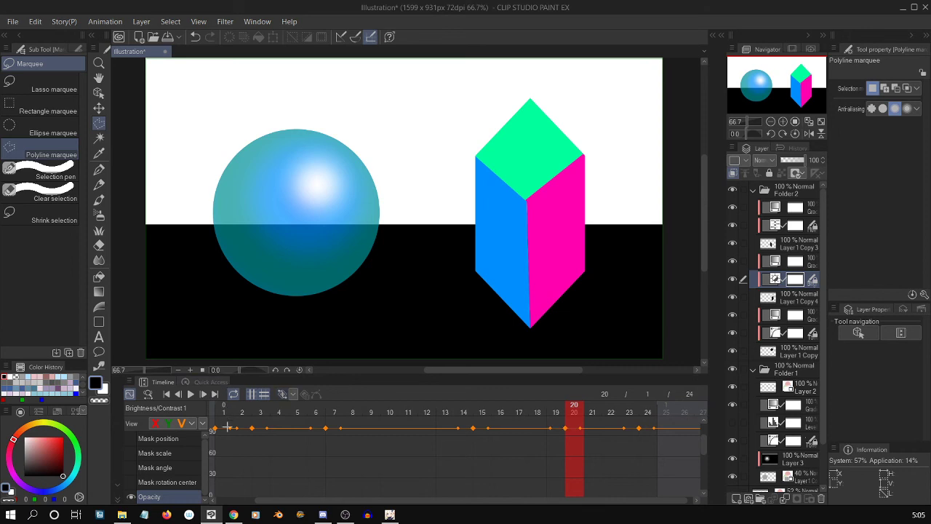
Lower the Brightness/Contrast layer's Opacity keyframes at frames 1, 3 and 15, and move the frame 7 keyframe down to frame 6.
left_click_drag(217, 428, 218, 466)
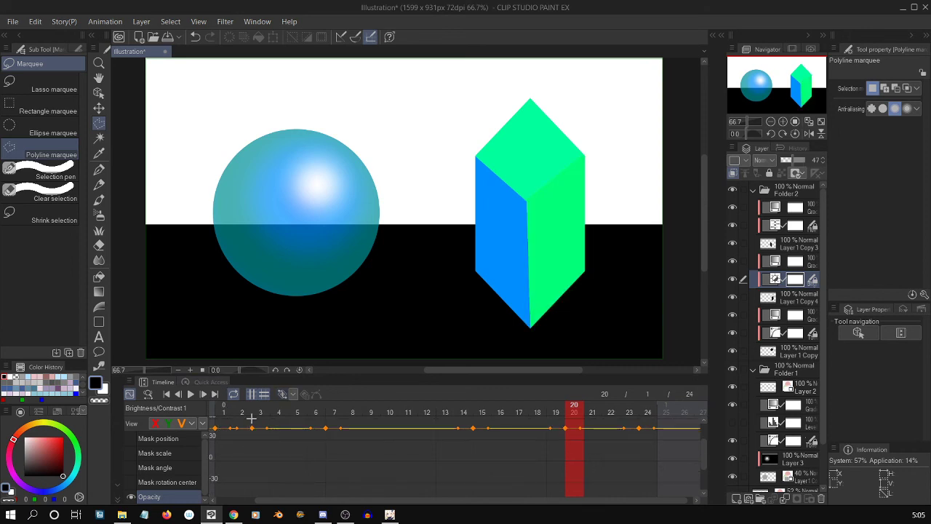
key("ctrl+z")
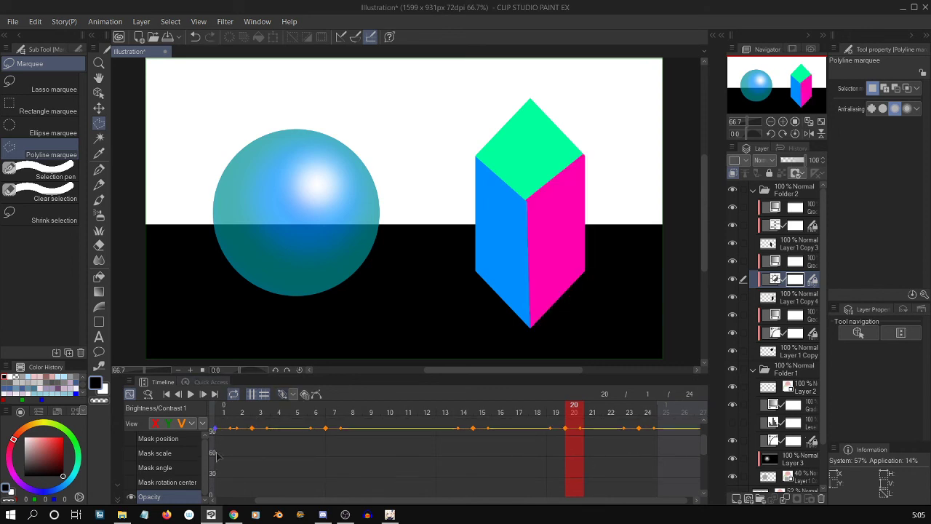
left_click_drag(216, 428, 217, 454)
mouse_move(266, 432)
left_mouse_down()
mouse_move(252, 435)
mouse_move(261, 444)
left_mouse_up()
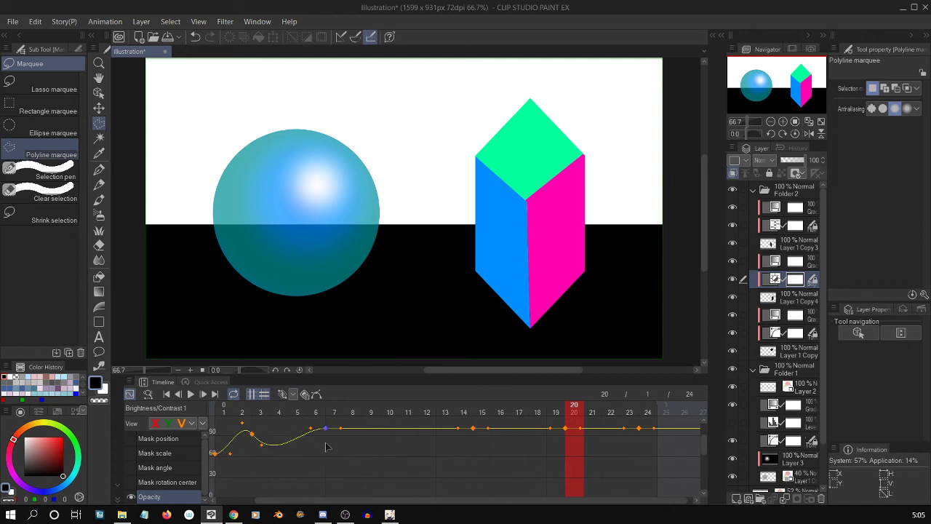
left_click_drag(325, 442, 335, 447)
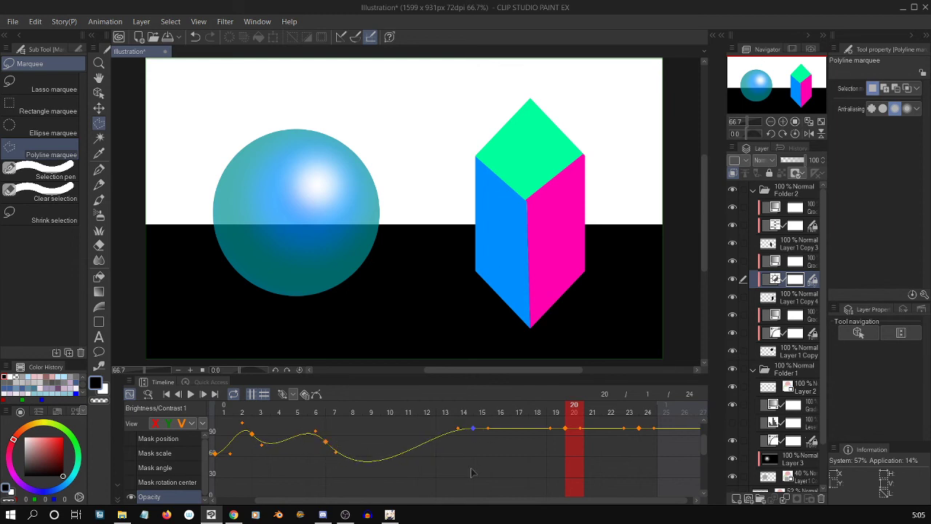
mouse_move(472, 473)
left_mouse_down()
mouse_move(489, 473)
mouse_move(481, 488)
mouse_move(484, 480)
left_mouse_up()
left_click_drag(335, 455, 307, 437)
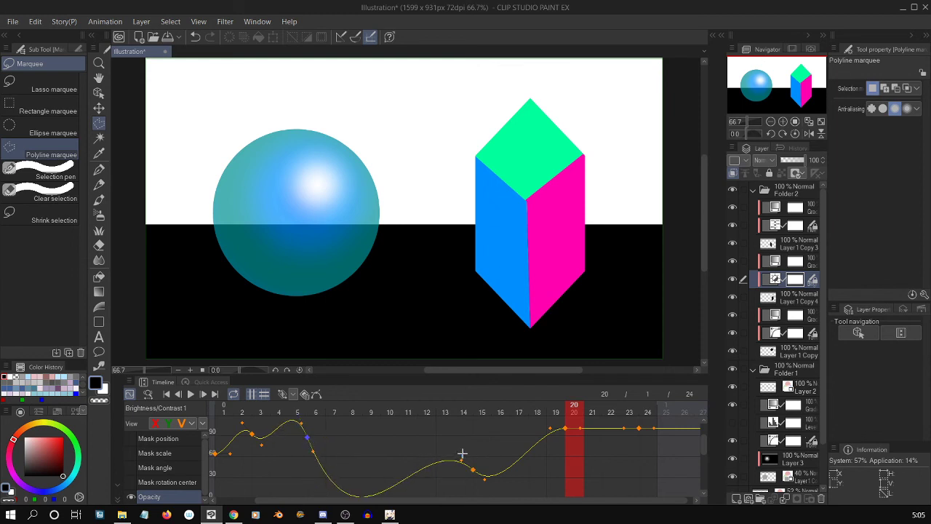
Lower the frame 15 Opacity keyframe further, and move the frame 20 and 24 keyframes down to frames 18 and 25.
left_click(467, 466)
left_click_drag(463, 460, 472, 477)
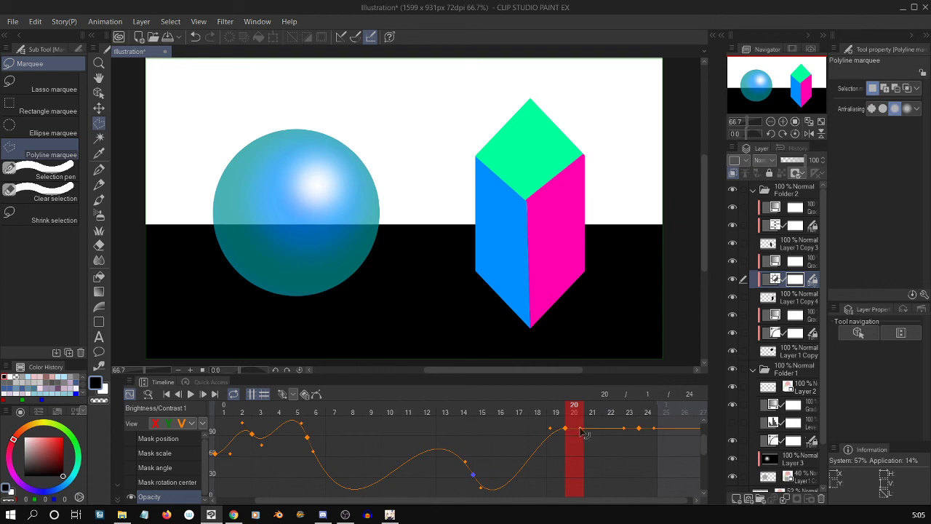
left_click_drag(583, 433, 533, 444)
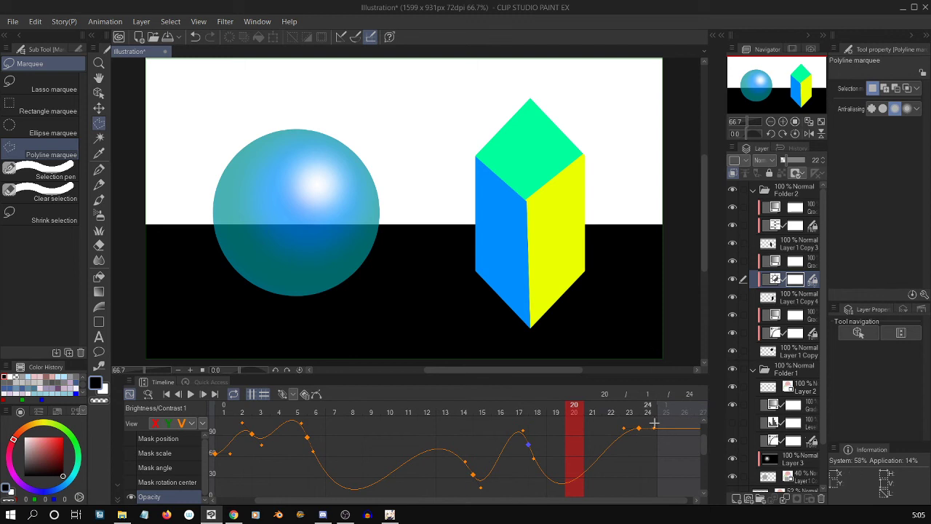
left_click_drag(654, 432, 663, 453)
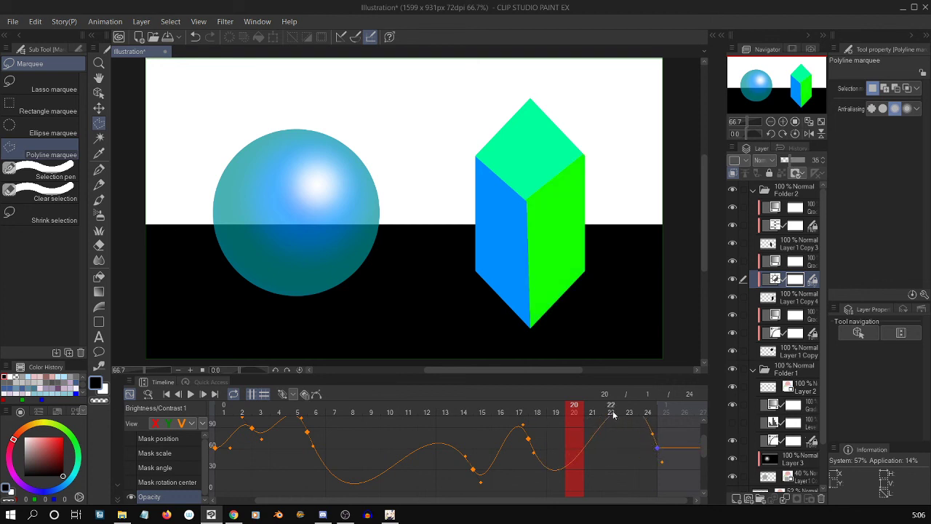
Add an Opacity keyframe at frame 20, move it to frame 21 at a lower value, and play back the animation.
left_click(282, 394)
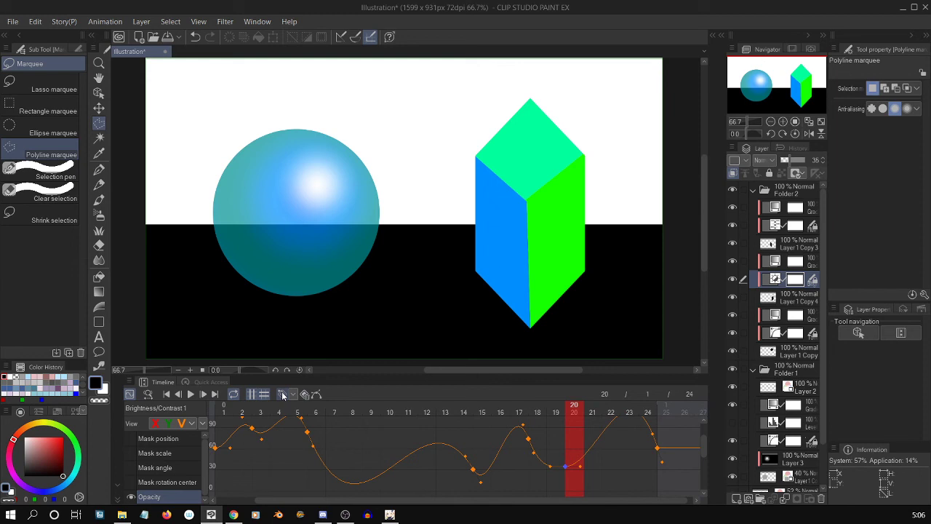
left_click_drag(561, 457, 595, 472)
left_click(565, 465)
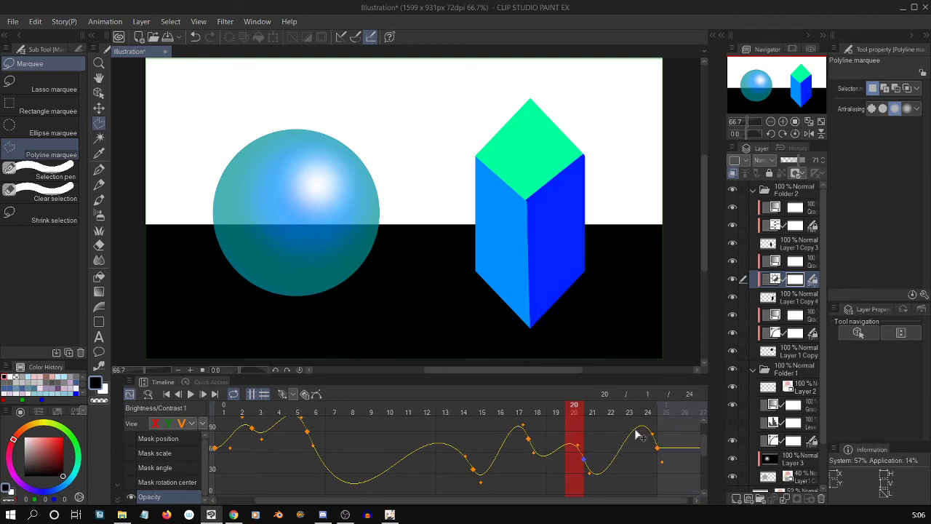
left_click_drag(636, 434, 637, 433)
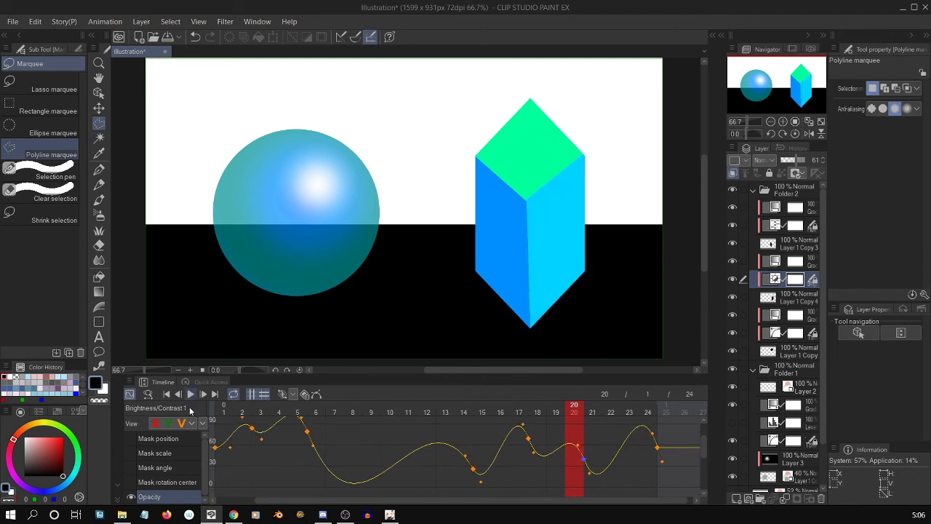
left_click(190, 394)
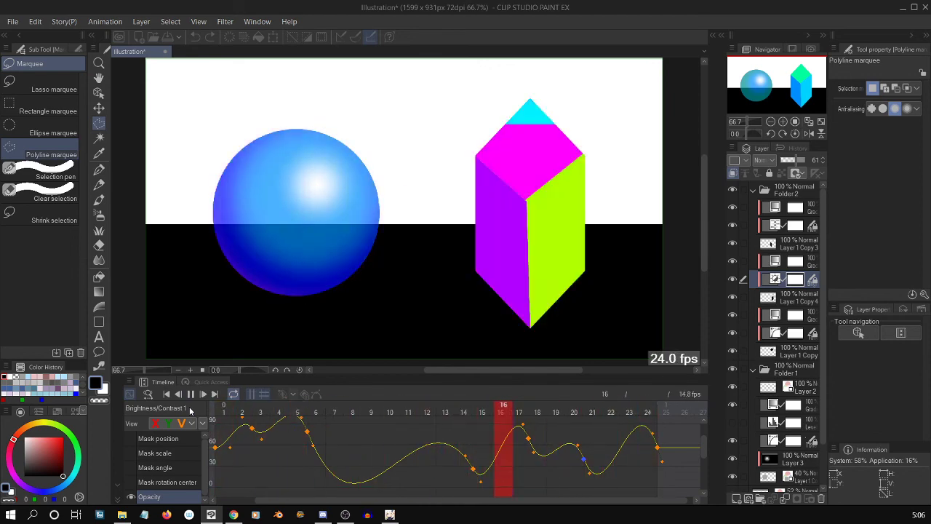
left_click(191, 394)
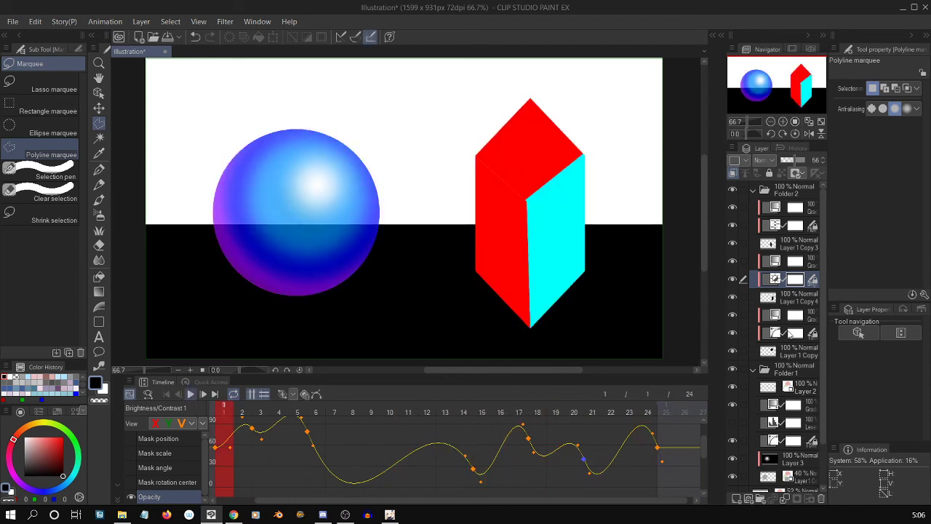
Select the Tone Curve 1 Copy layer above Layer 1 Copy and show only its Opacity curve in the Graph Editor.
left_click(799, 339)
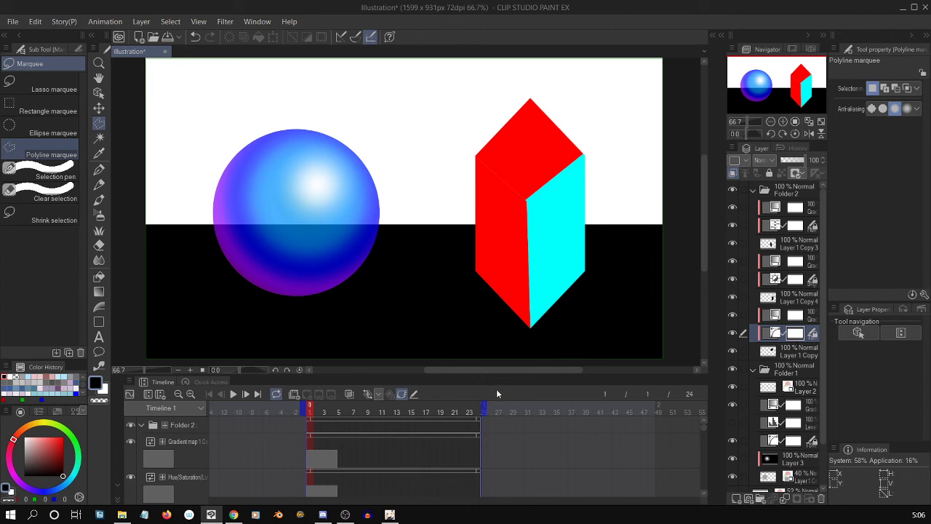
left_click(130, 393)
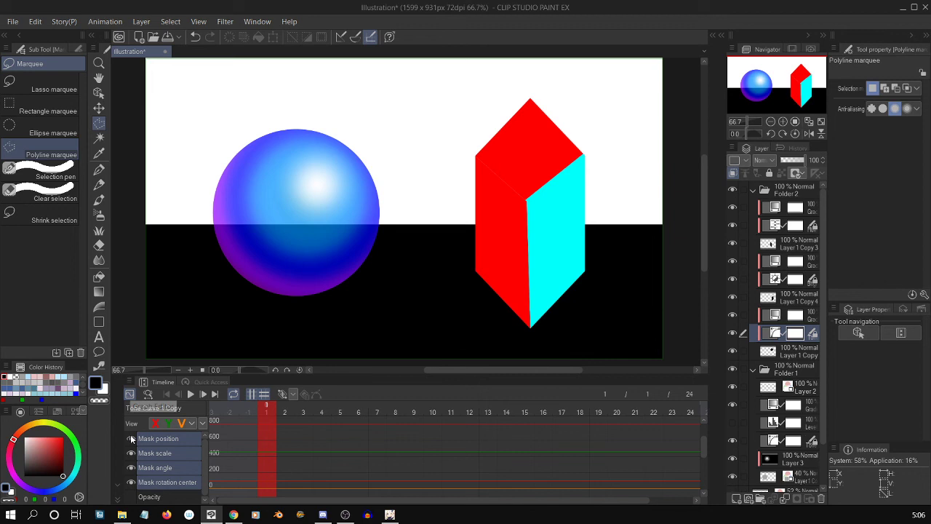
left_click(133, 495)
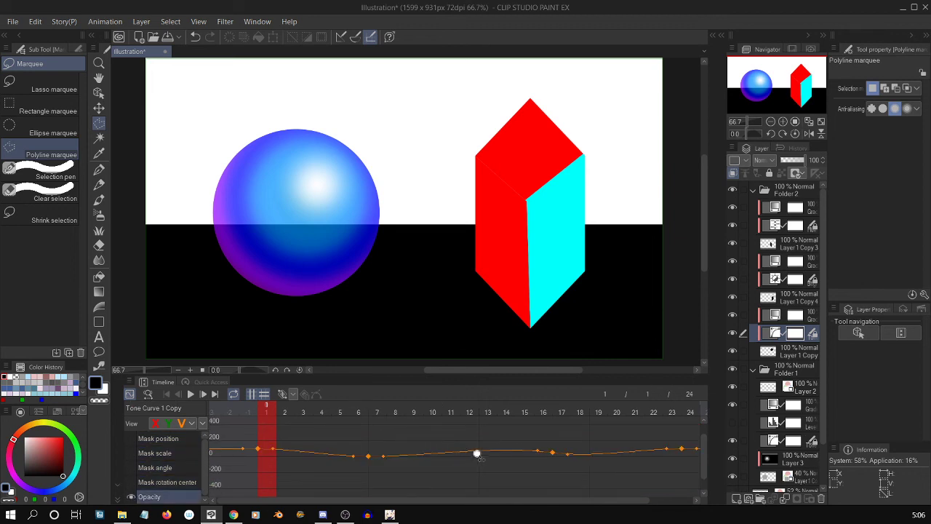
mouse_move(477, 453)
left_mouse_down()
mouse_move(511, 456)
mouse_move(485, 463)
mouse_move(484, 449)
left_mouse_up()
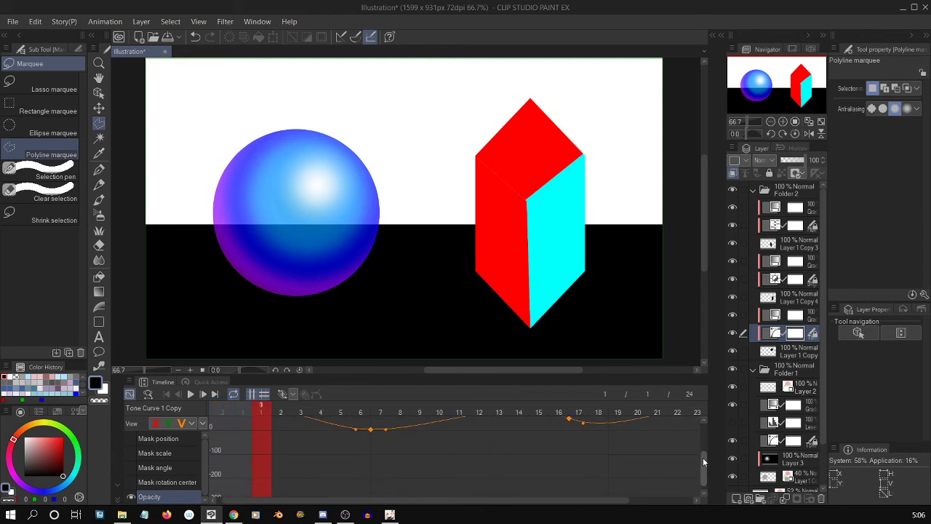
left_click_drag(702, 458, 702, 443)
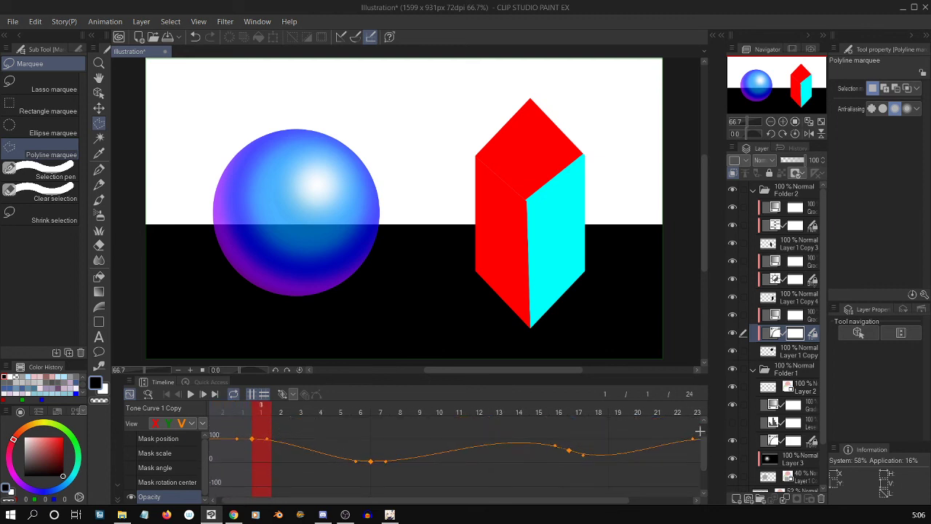
Add Opacity keyframes at frames 11 and 3 of Tone Curve 1 Copy, bending the curve around frame 11 and lowering frame 3 to about 48.
left_click(452, 411)
left_click(282, 394)
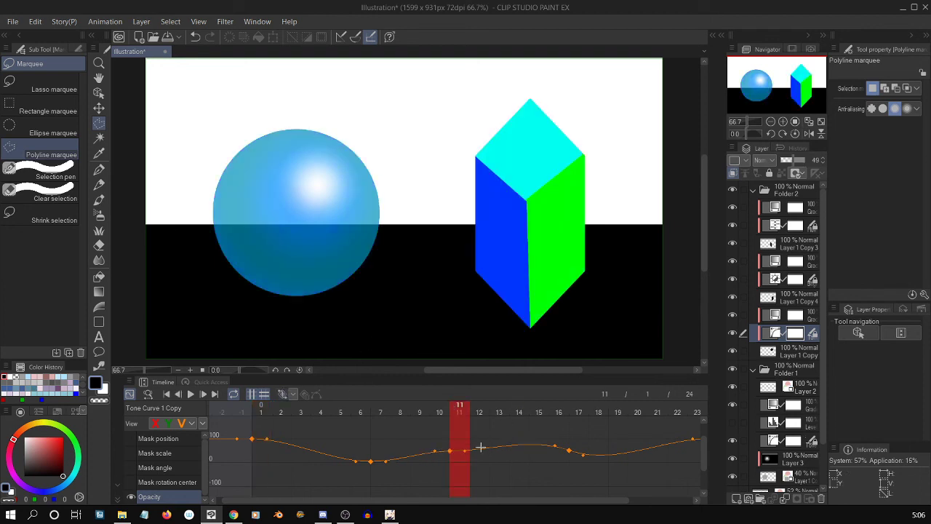
left_click_drag(466, 452, 464, 457)
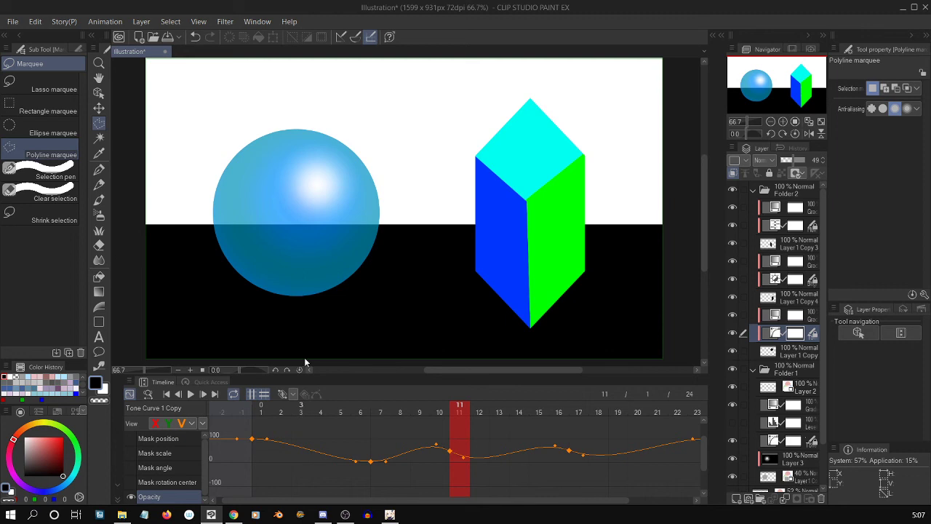
left_click(300, 405)
left_click(282, 394)
left_click_drag(310, 450, 292, 452)
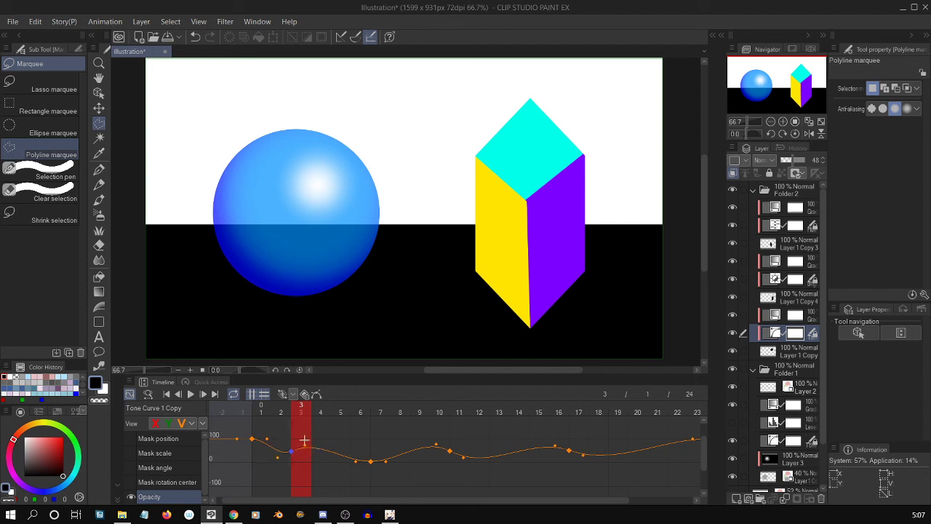
Add an Opacity keyframe at frame 21 of Tone Curve 1 Copy and bend the curve downward after it.
left_click(657, 405)
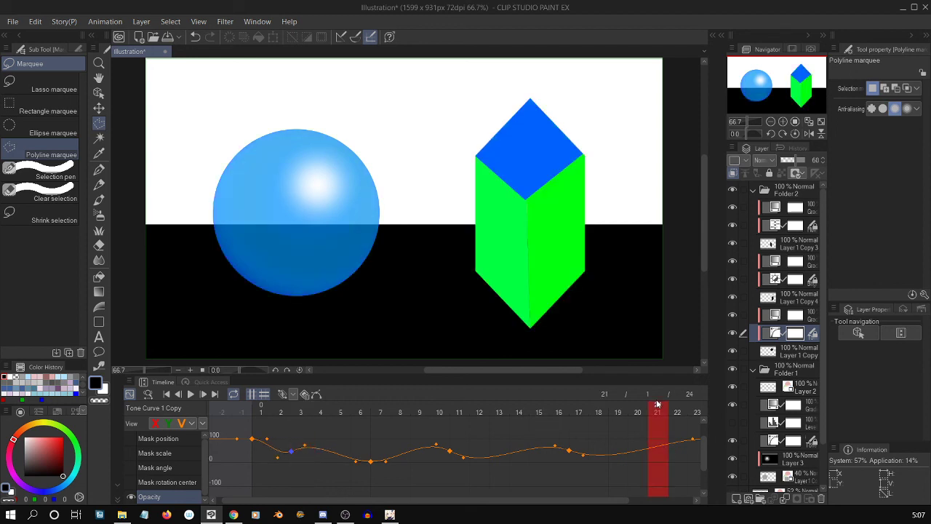
left_click(658, 448)
left_click_drag(661, 451, 659, 456)
Play back the whole animation, stop at frame 17 and examine the crystal's faces up close.
left_click(191, 394)
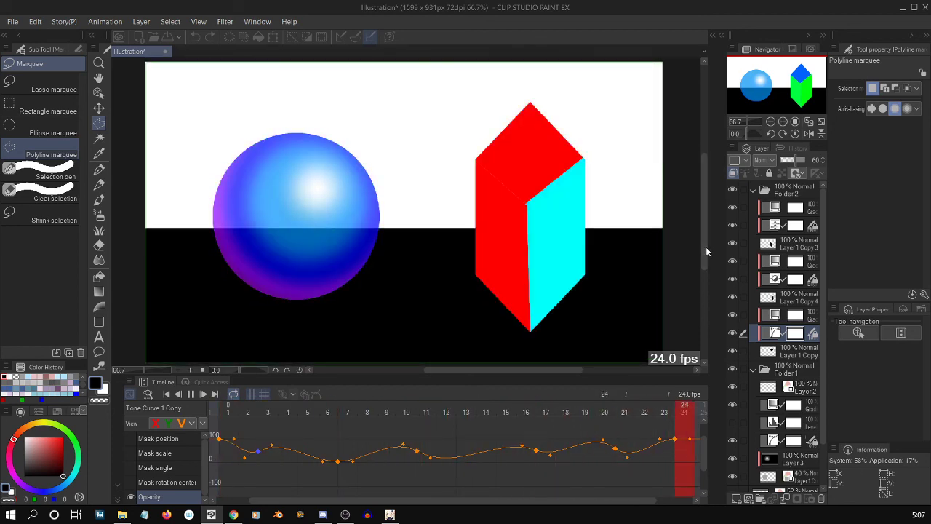
scroll(707, 251, "down", 9)
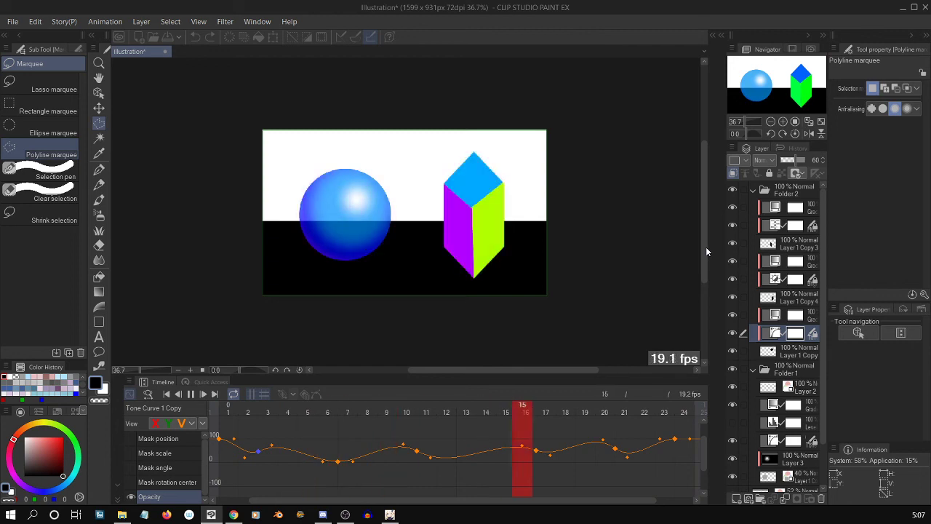
scroll(705, 251, "down", 1)
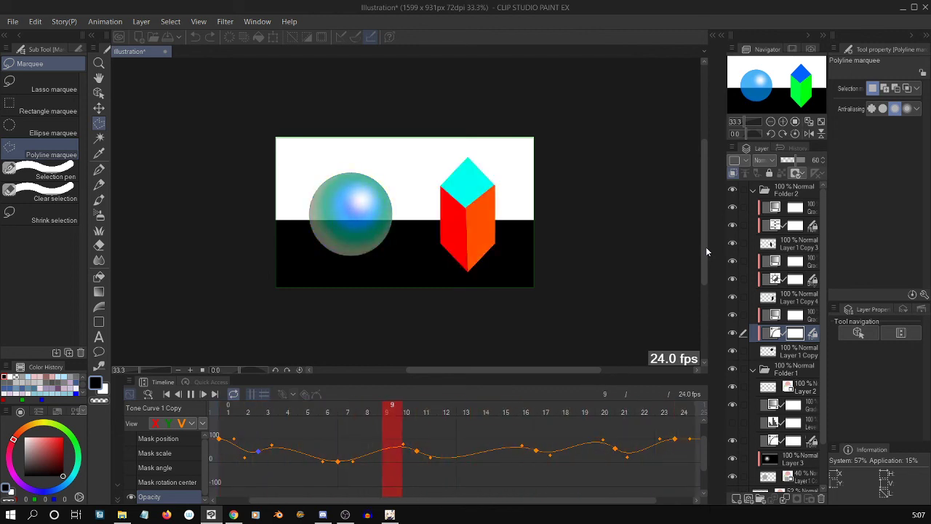
left_click(191, 394)
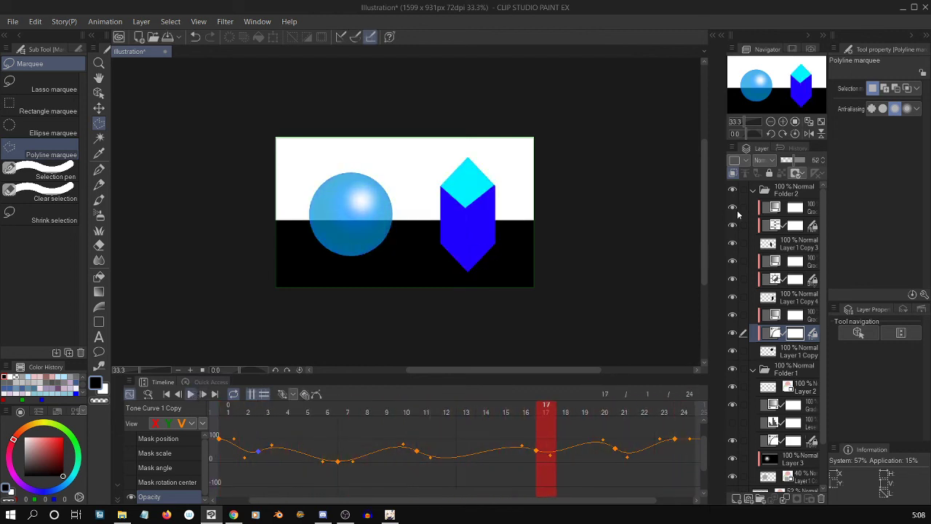
scroll(467, 210, "up", 2)
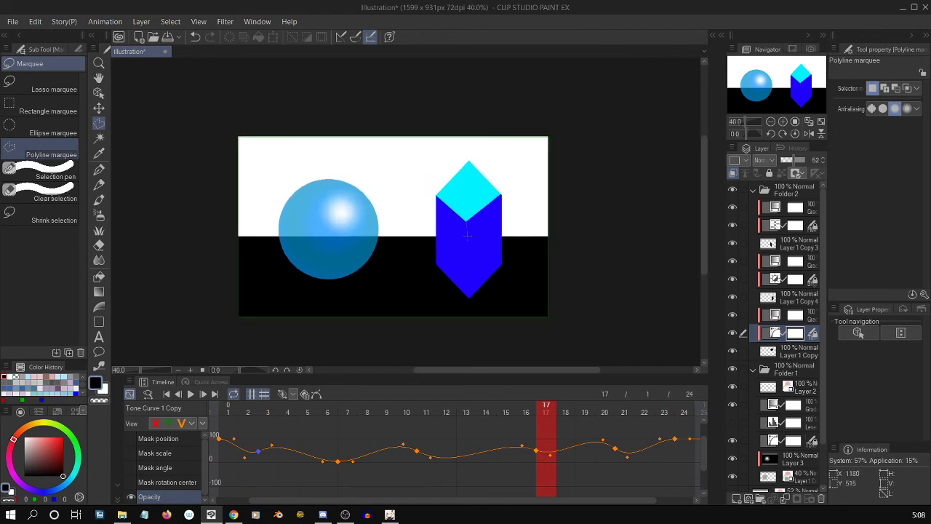
scroll(468, 229, "up", 2)
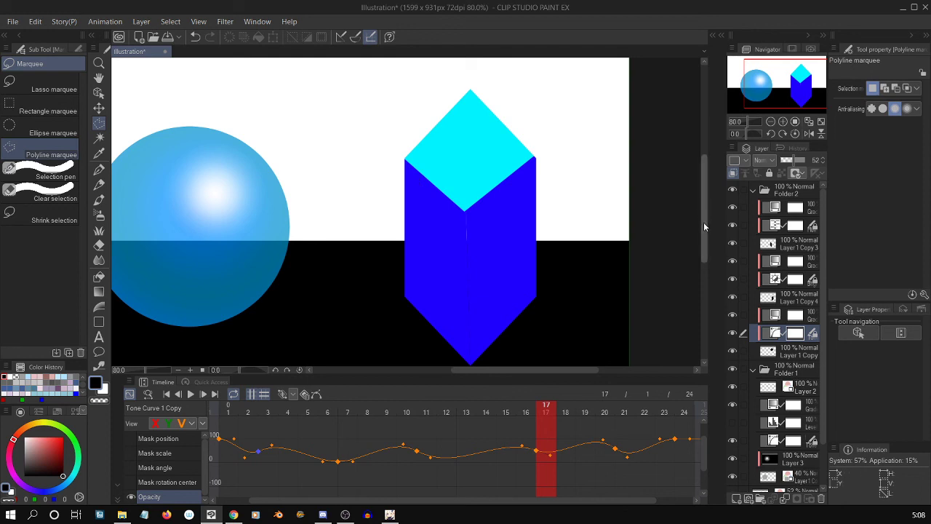
left_click_drag(703, 222, 703, 233)
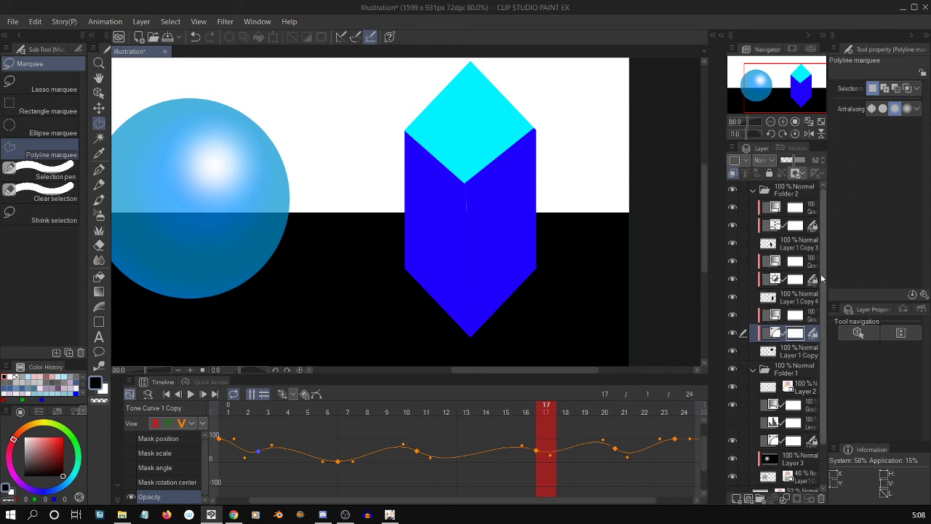
Add a new raster layer, clip it to the layer below, and move it to the top of Folder 2.
left_click(809, 315)
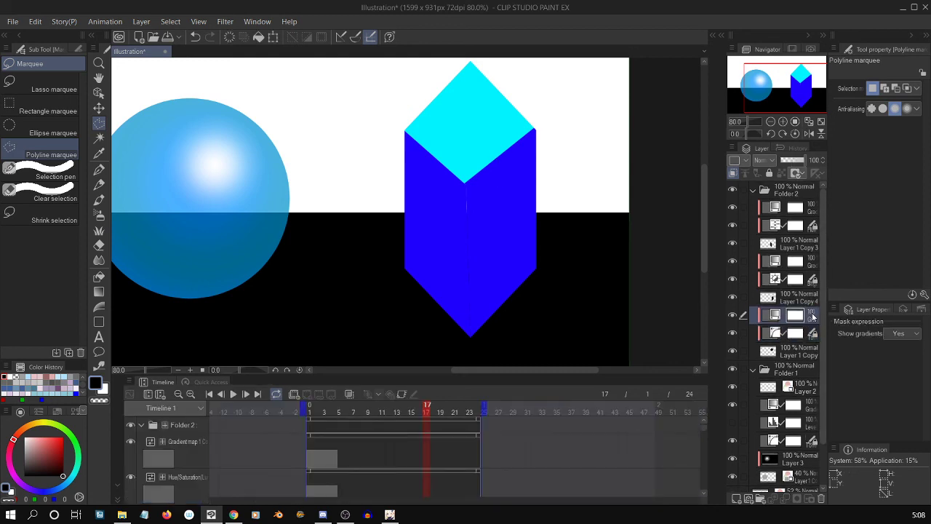
left_click(744, 498)
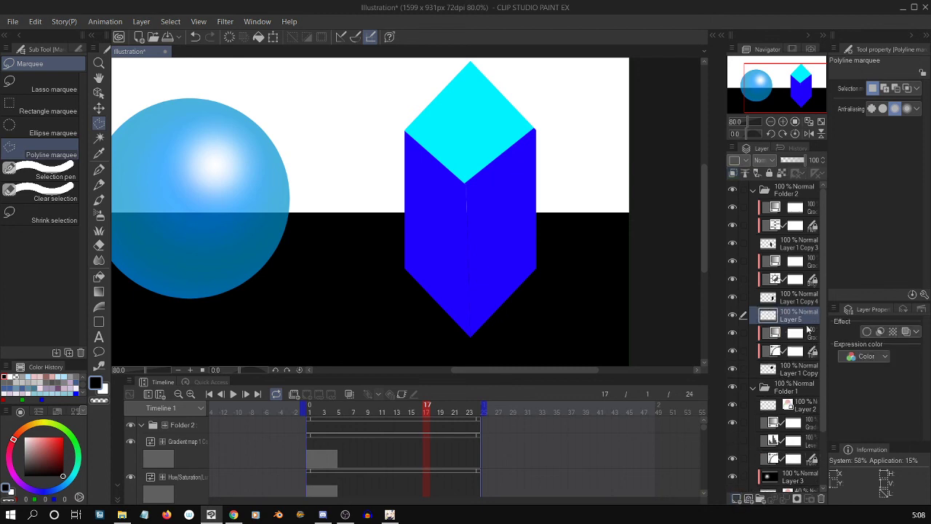
right_click(793, 319)
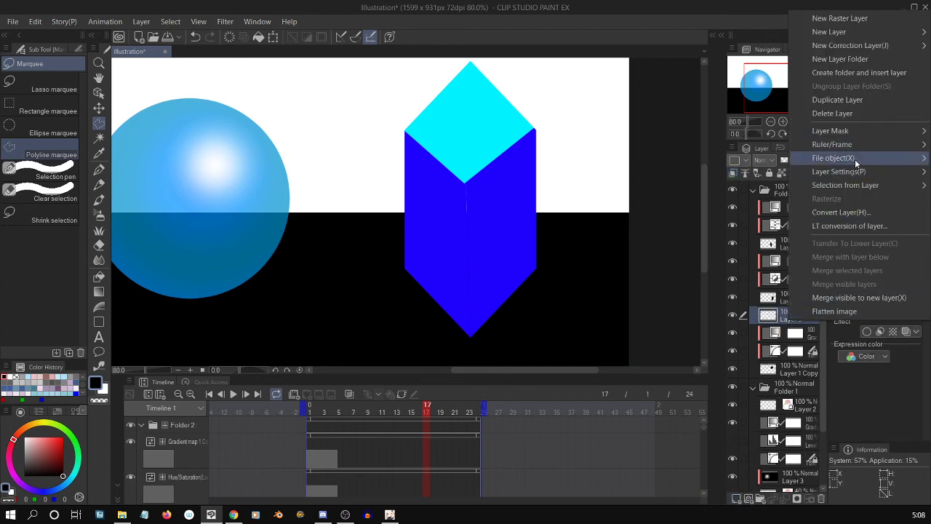
mouse_move(849, 171)
left_click(751, 200)
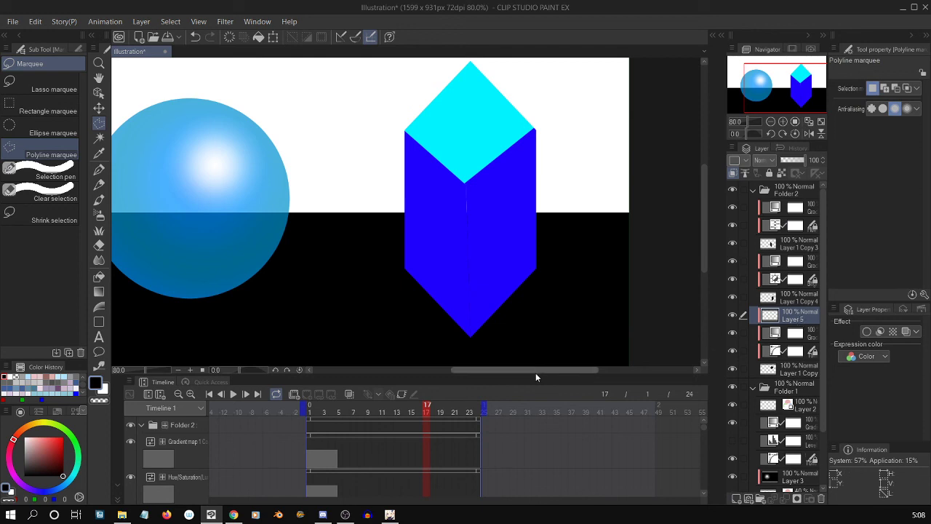
left_click(732, 368)
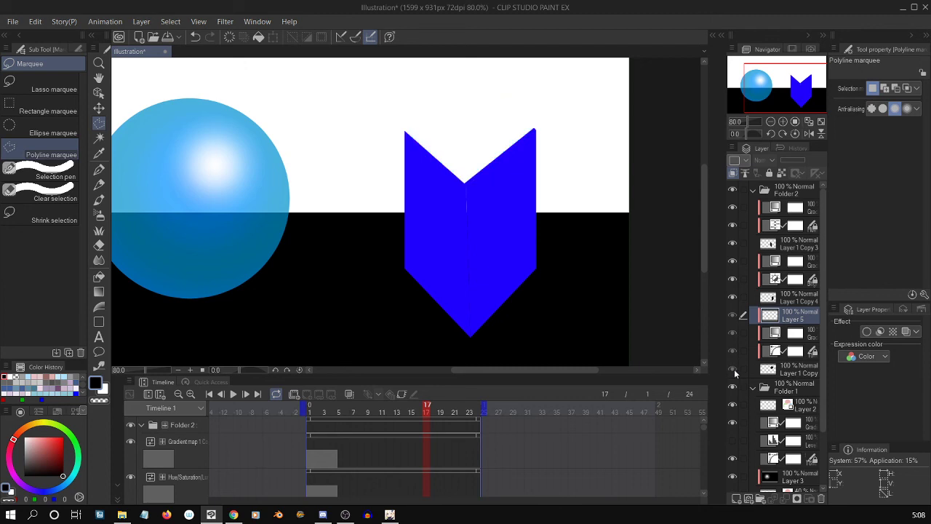
left_click(734, 369)
left_click_drag(773, 318, 805, 208)
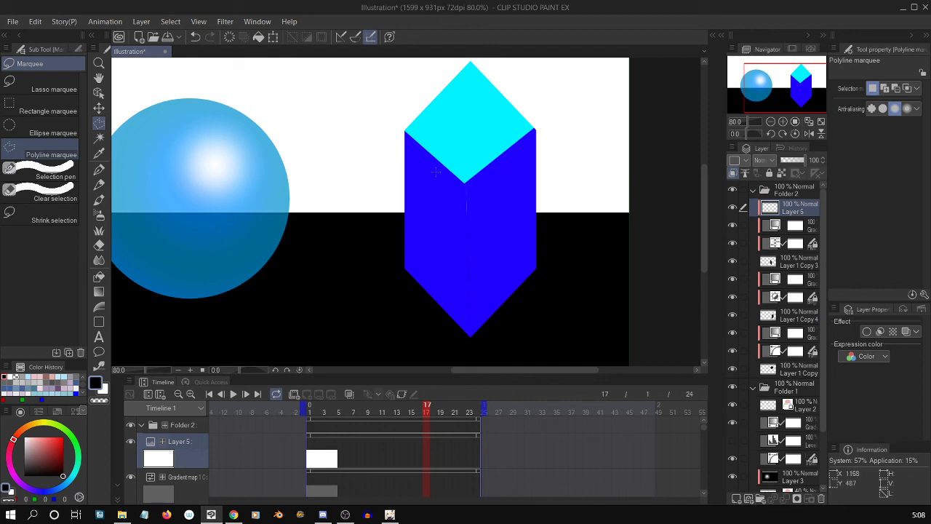
Outline the upper part of the crystal's left face with a polyline marquee and fill it with black on Layer 5.
left_click(374, 291)
left_click(379, 119)
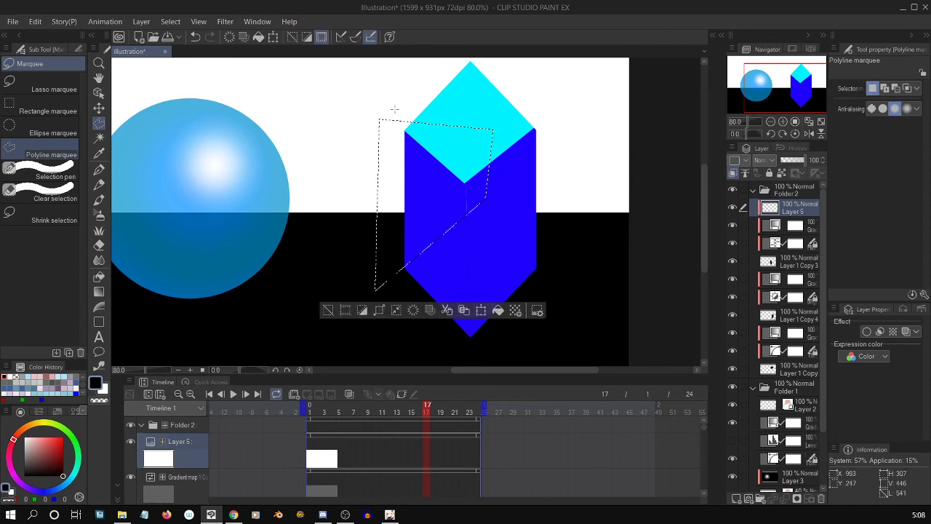
key("g")
key("g")
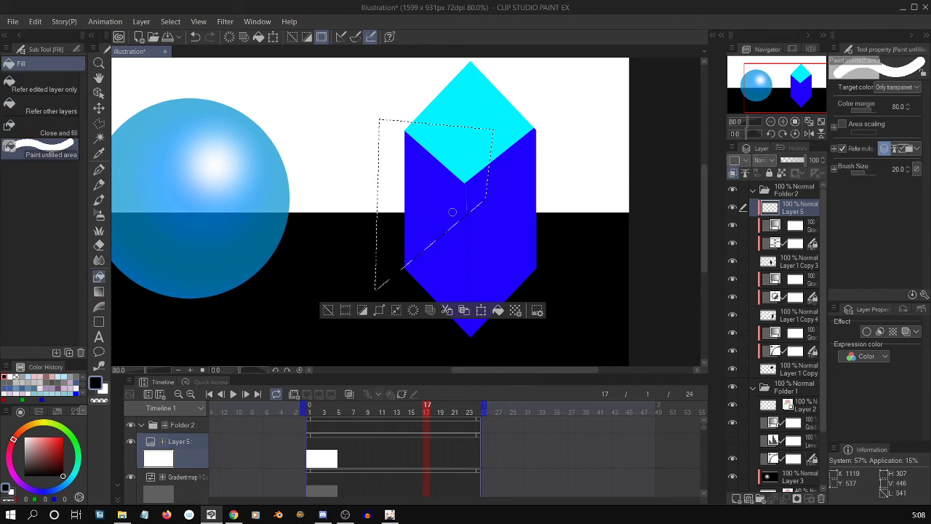
key("comma")
key("comma")
key("comma")
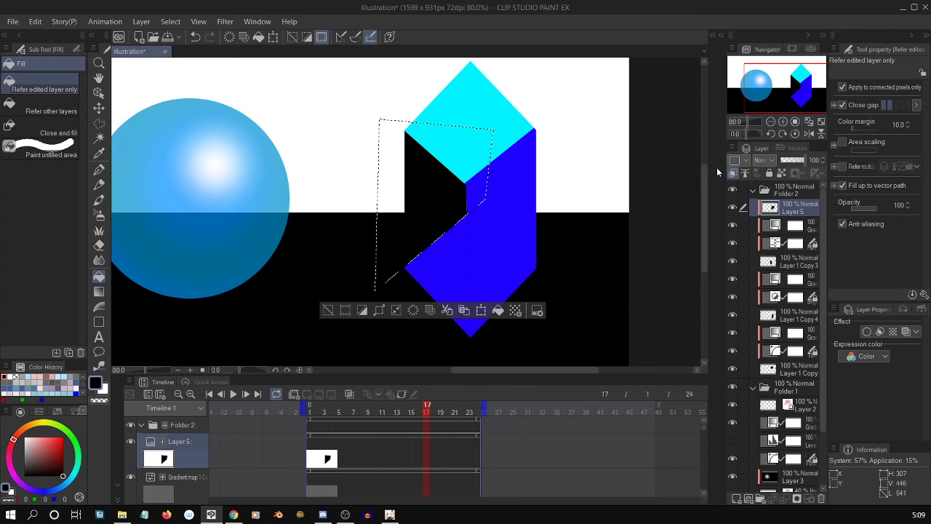
left_click(732, 207)
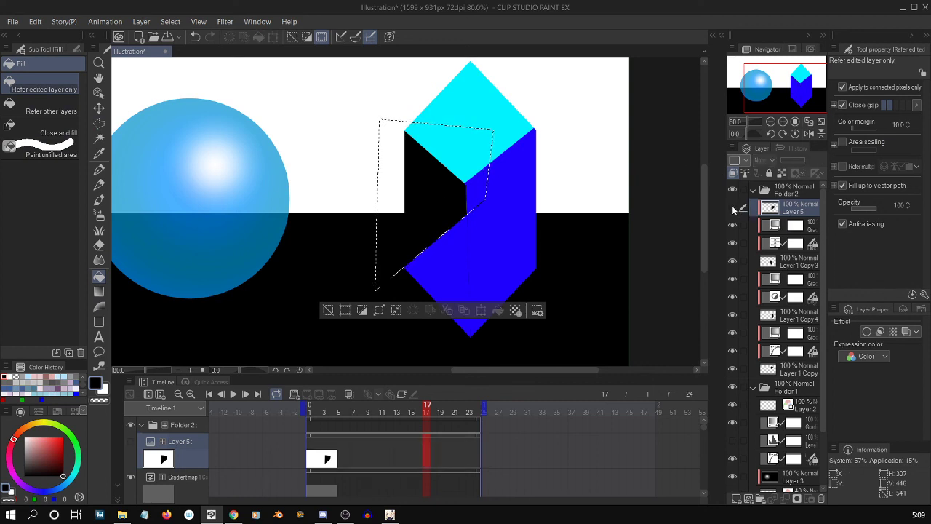
left_click(732, 207)
Apply the blue layer color to Layer 5, deselect, and set the layer to Add (Glow) blending at 100% opacity.
left_click(906, 332)
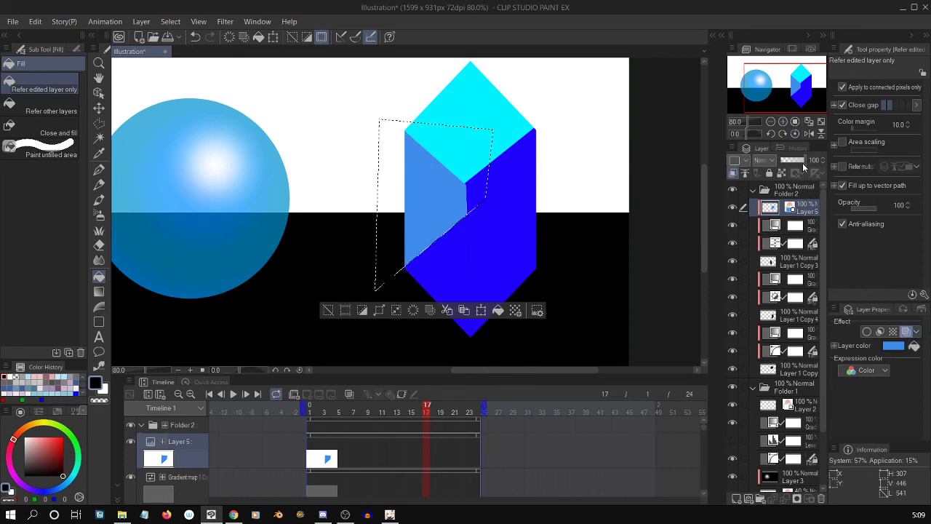
left_click(308, 36)
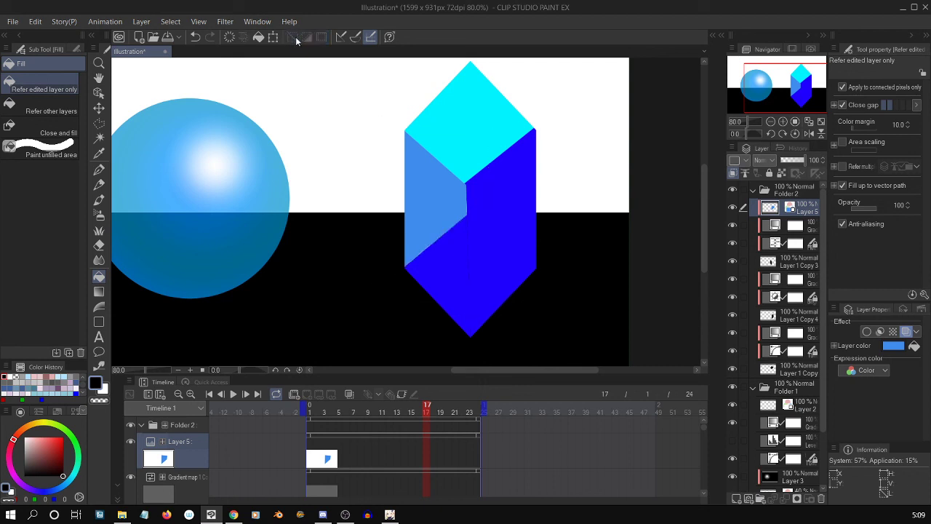
left_click_drag(803, 159, 789, 159)
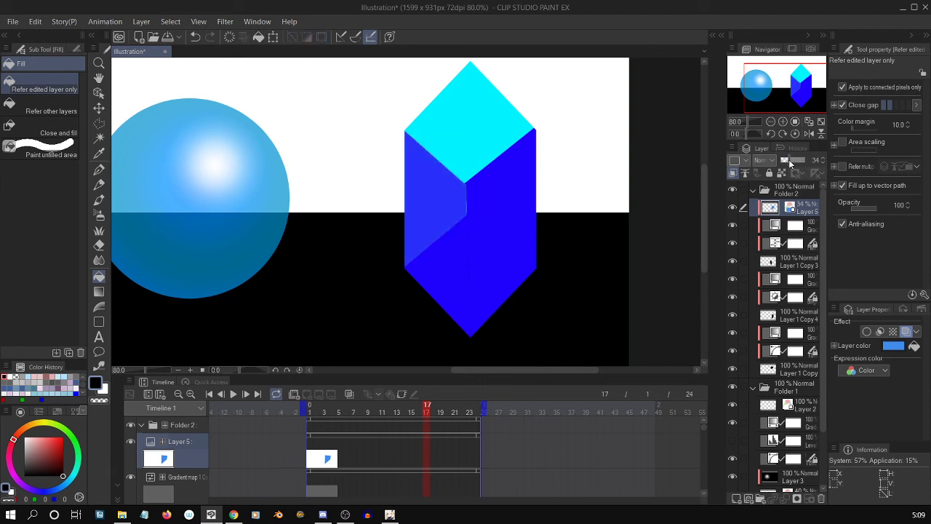
left_click(760, 160)
left_click(776, 293)
left_click_drag(790, 163, 813, 166)
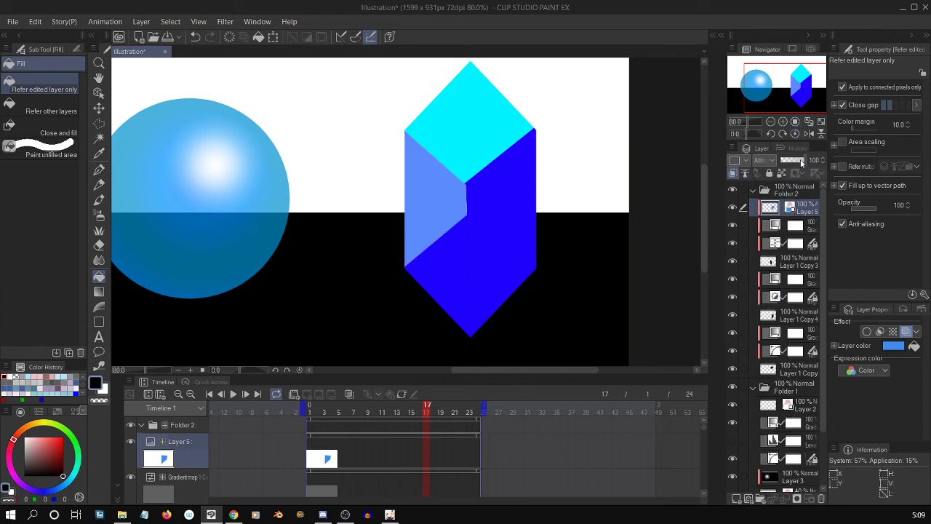
left_click_drag(796, 162, 813, 166)
Try the Overlay and Glow dodge blending modes on Layer 5, returning it to Add (Glow).
left_click(760, 160)
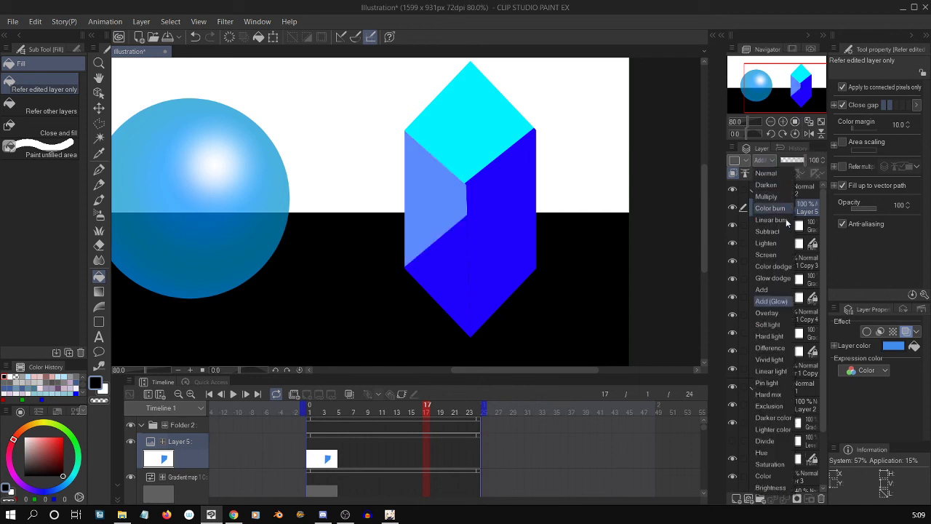
left_click(776, 312)
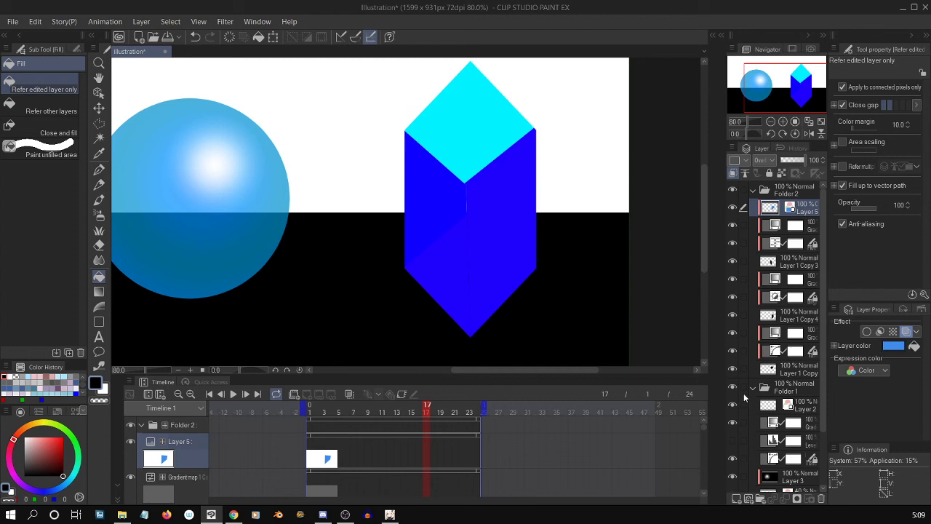
left_click(769, 161)
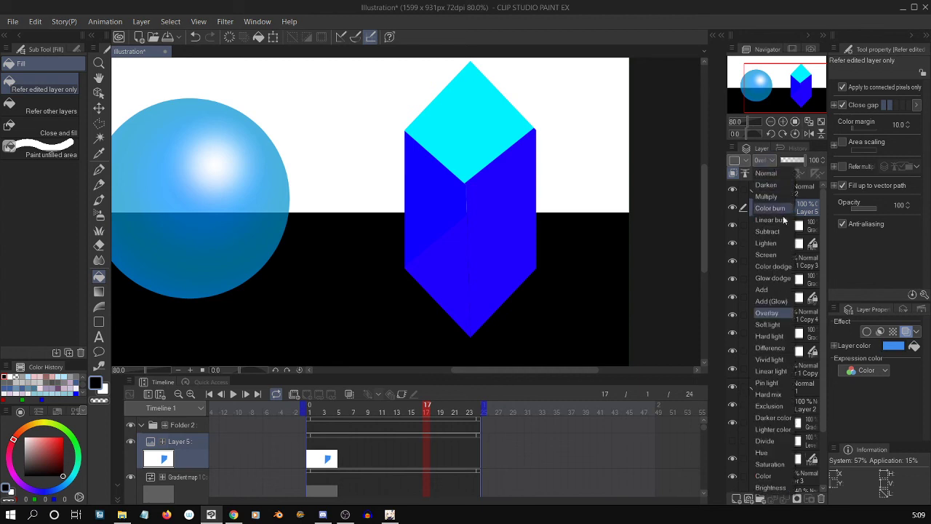
left_click(782, 280)
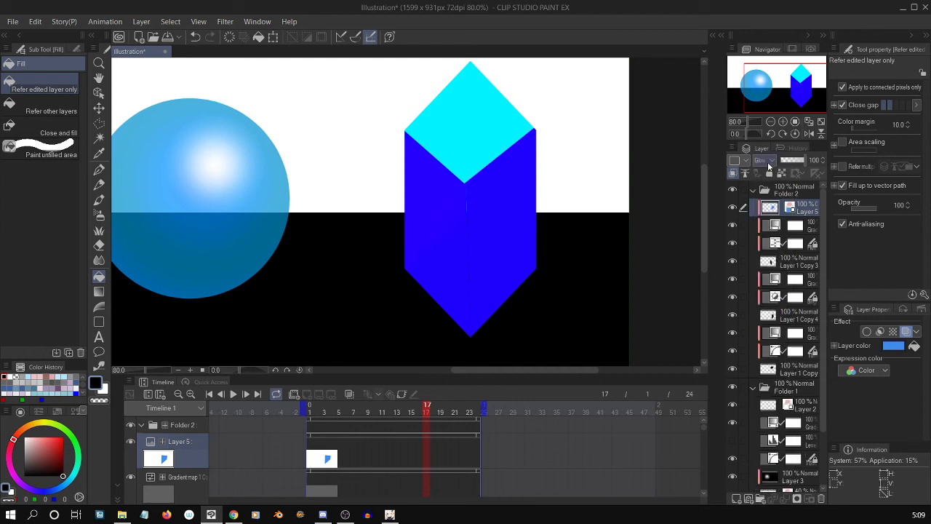
left_click(769, 163)
left_click(778, 298)
Play back the animation with the whole sphere and crystal in view and stop it at frame 11.
left_click(233, 394)
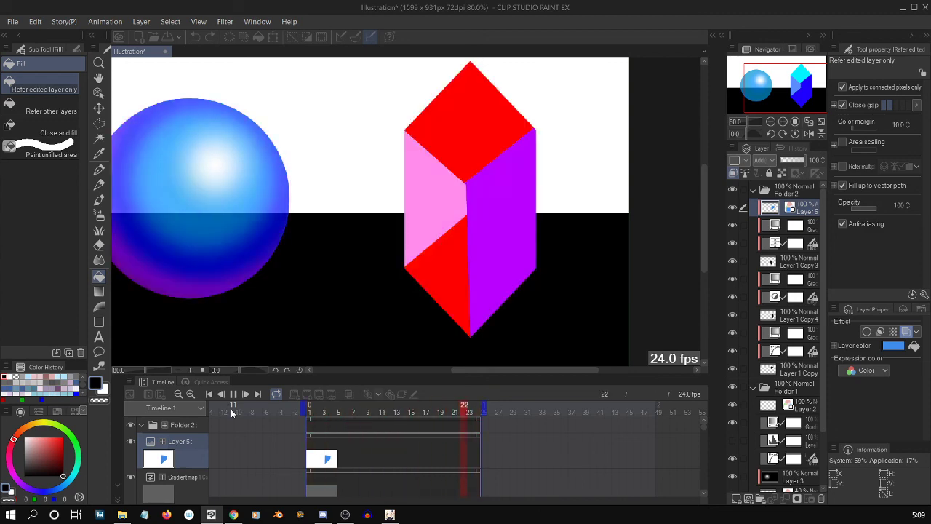
left_click_drag(705, 222, 704, 215)
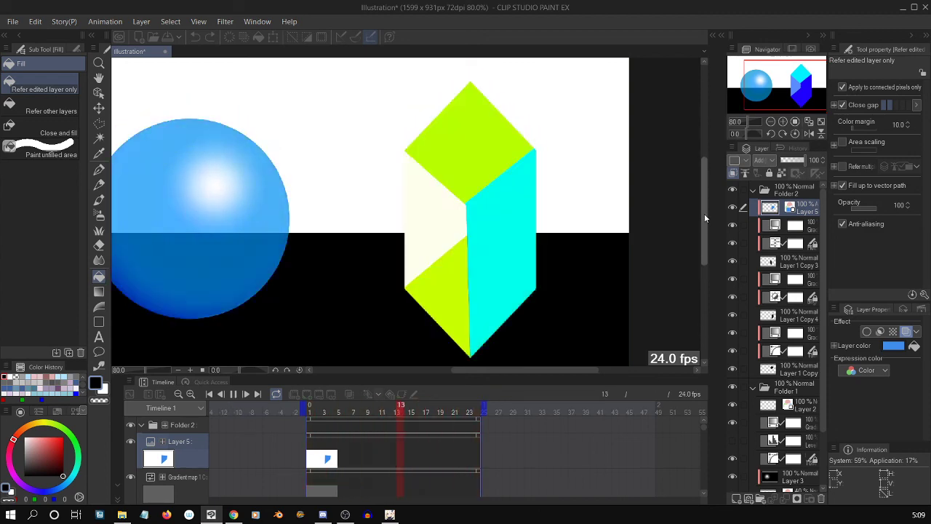
key("ctrl+minus")
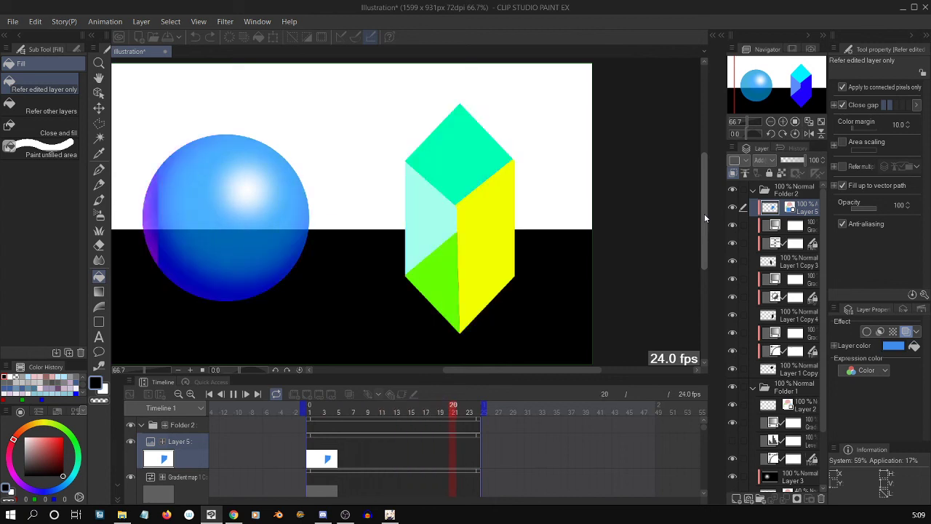
left_click(233, 394)
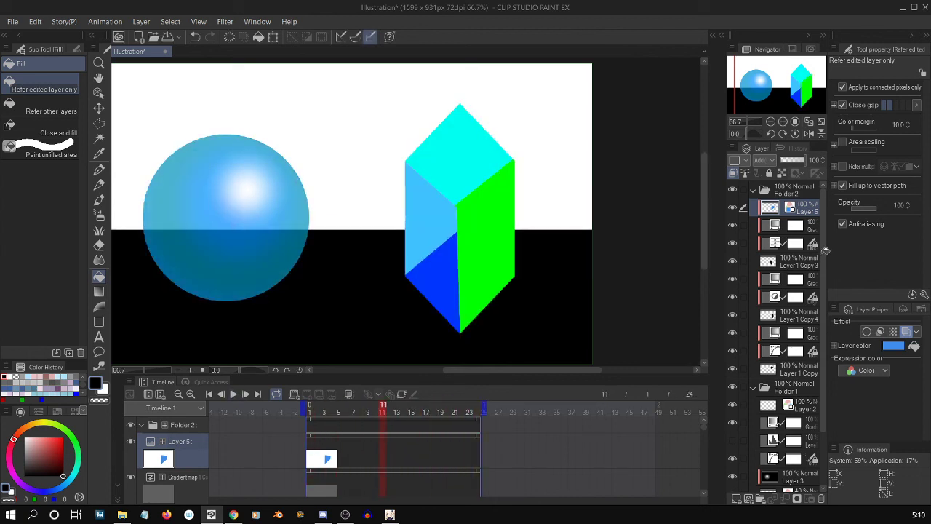
Add a raster layer at the top of Folder 2 and scribble G-pen strokes over the right half of the crystal's top face.
left_click(801, 193)
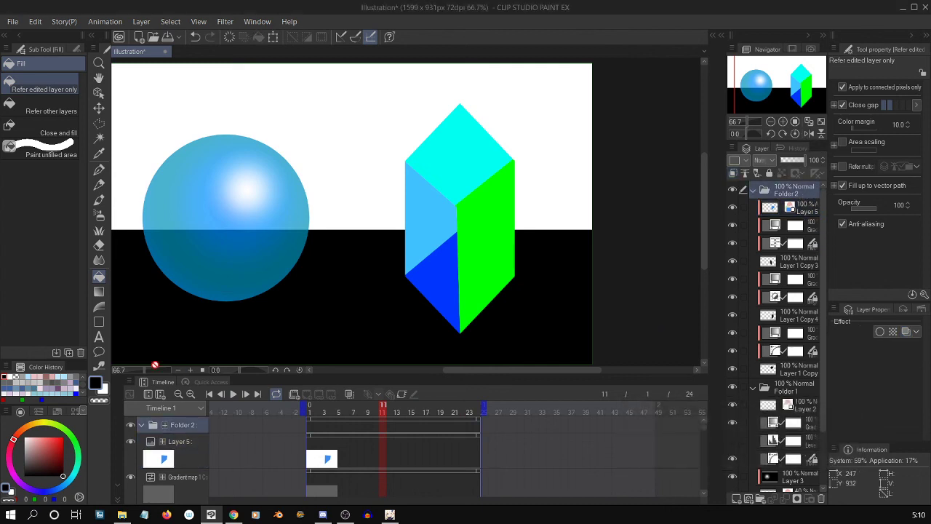
left_click(736, 500)
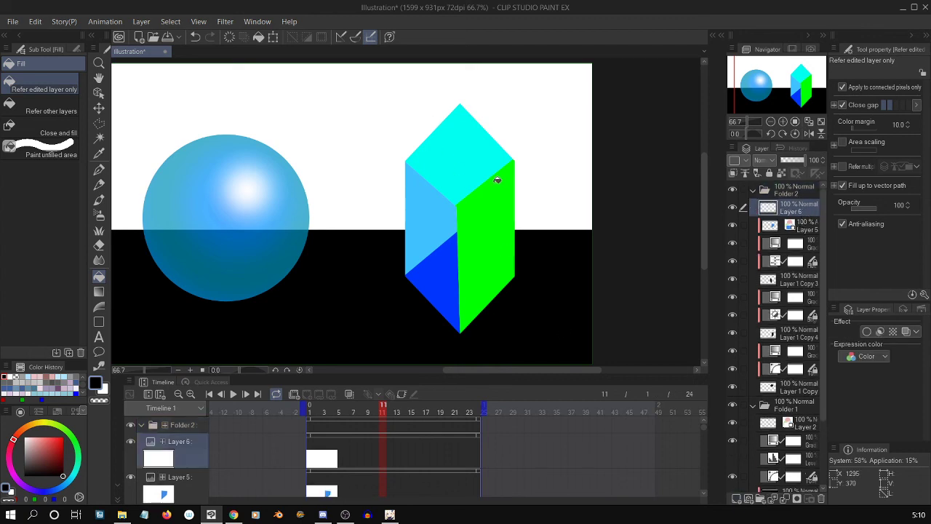
key("p")
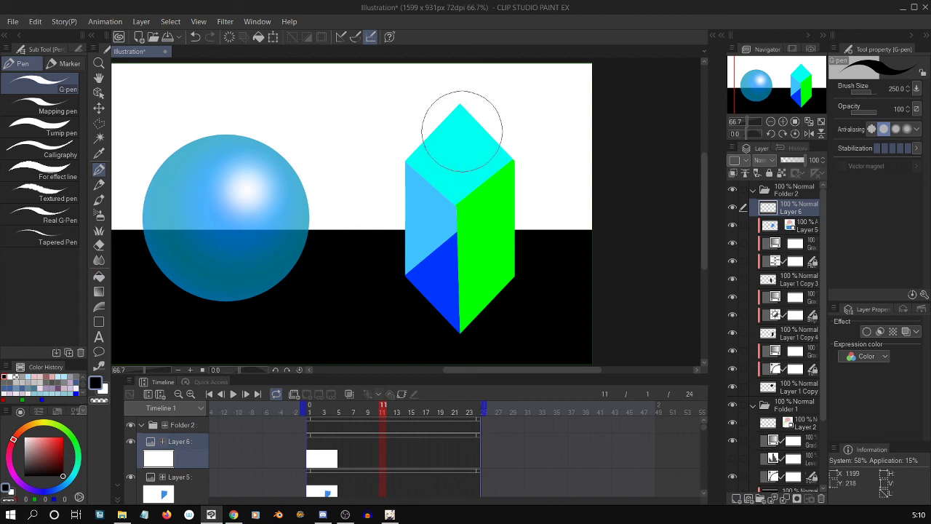
left_click_drag(457, 182, 480, 165)
mouse_move(455, 169)
left_mouse_down()
mouse_move(477, 144)
mouse_move(499, 156)
left_mouse_up()
Turn on the layer color effect for Layer 6 and set its color to white.
left_click(906, 331)
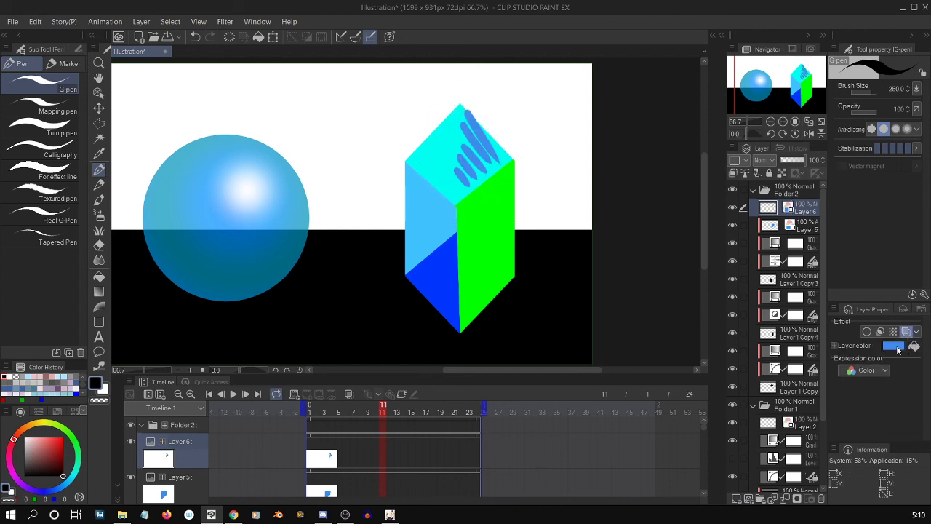
left_click(893, 345)
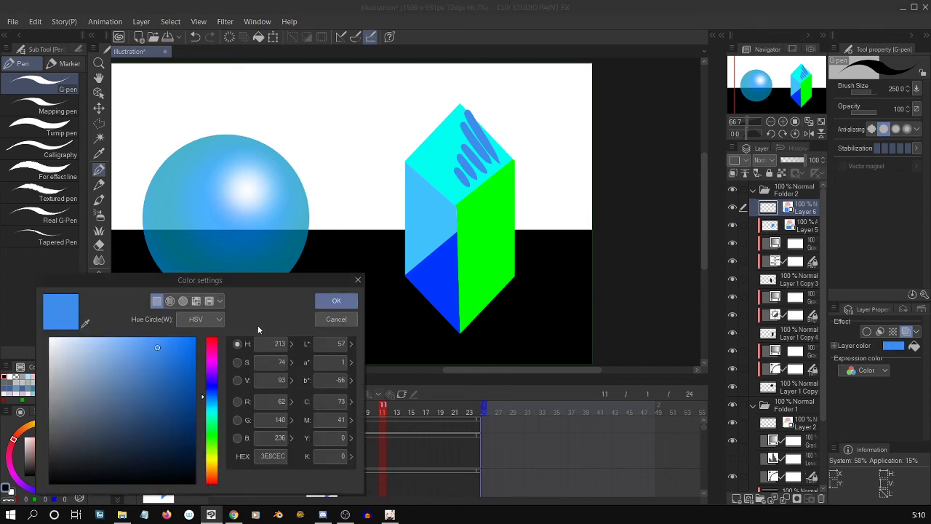
left_click_drag(80, 349, 1, 297)
left_click(337, 302)
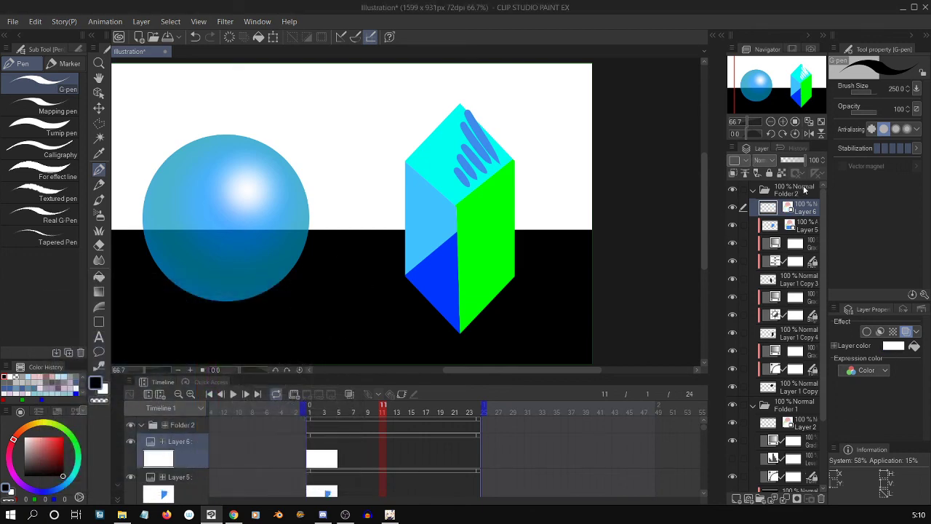
Move Layer 6 above Folder 2, clip it to the folder, and lower its opacity to 58%.
left_click_drag(774, 209, 800, 193)
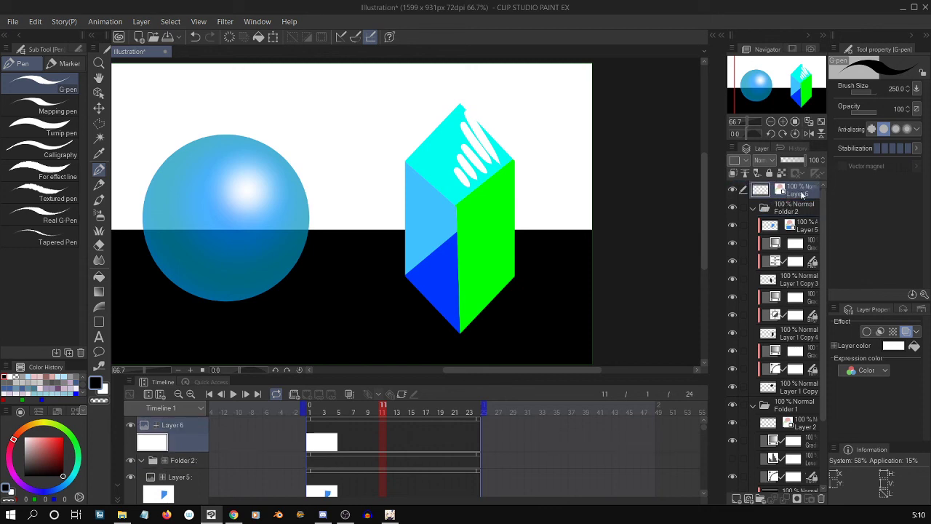
right_click(802, 195)
mouse_move(871, 349)
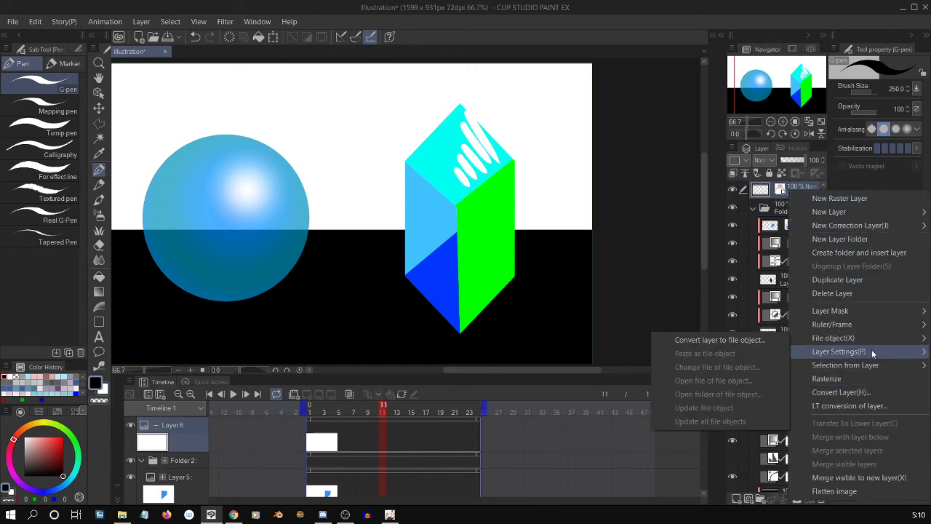
left_click(720, 378)
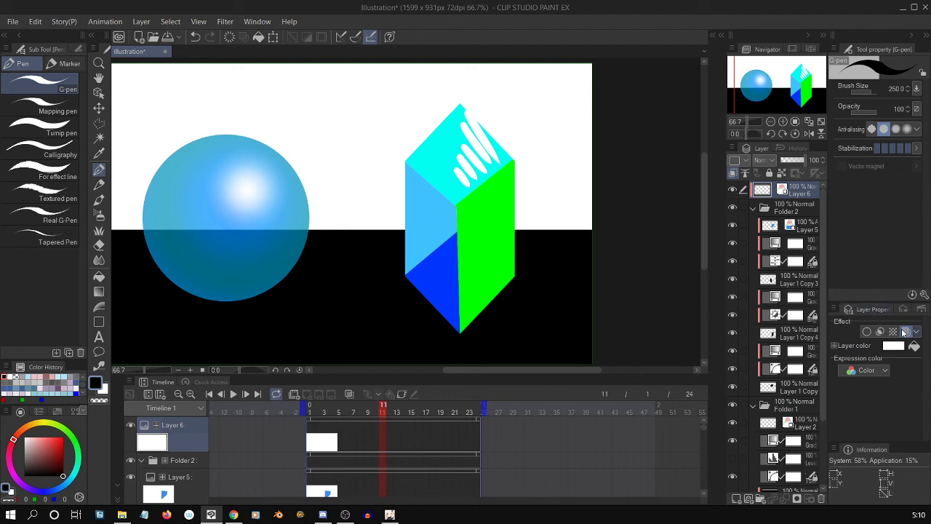
left_click(794, 160)
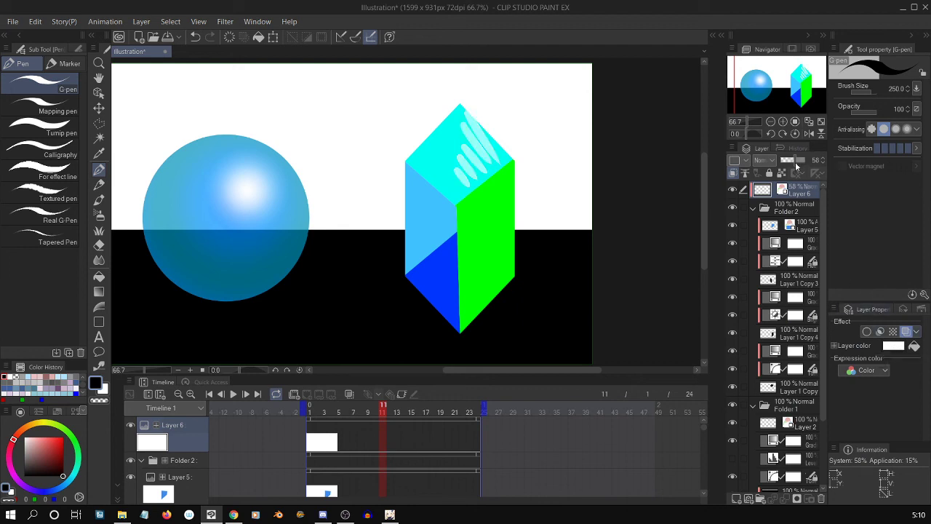
Preview the animation, stop at frame 20, and smear the white strokes into a soft highlight with the Finger tip blend tool.
left_click(233, 393)
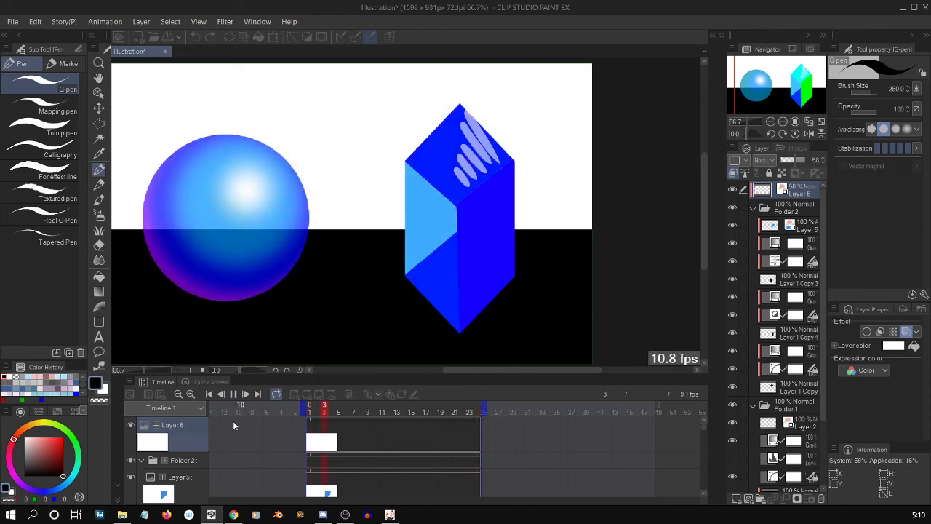
left_click(234, 393)
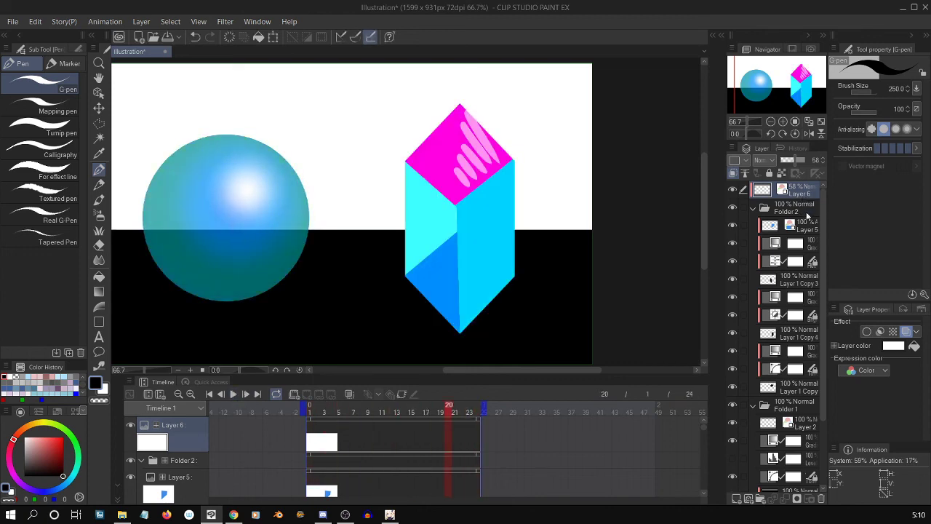
key("b")
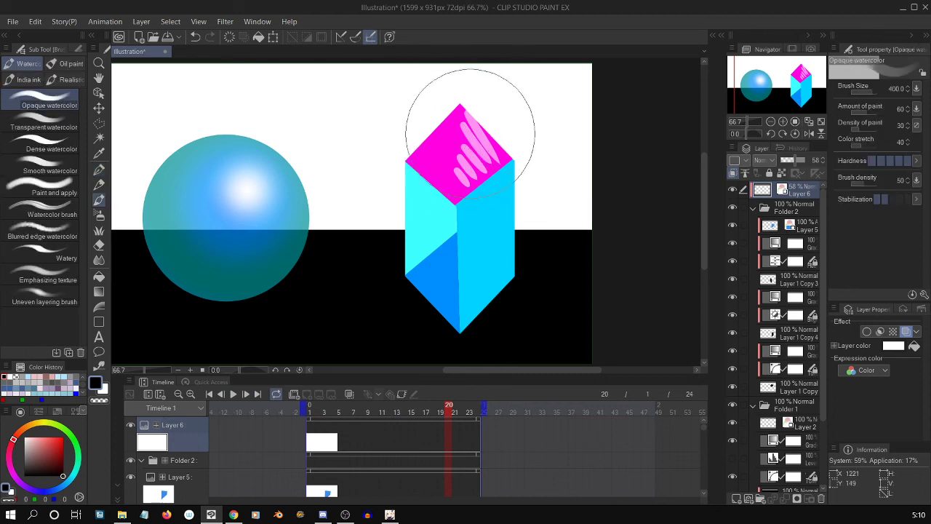
key("j")
mouse_move(467, 151)
left_mouse_down()
mouse_move(488, 161)
mouse_move(469, 183)
mouse_move(473, 132)
mouse_move(463, 118)
mouse_move(482, 155)
mouse_move(482, 142)
mouse_move(494, 159)
mouse_move(459, 119)
mouse_move(468, 152)
mouse_move(458, 111)
mouse_move(466, 181)
mouse_move(481, 185)
mouse_move(499, 166)
left_mouse_up()
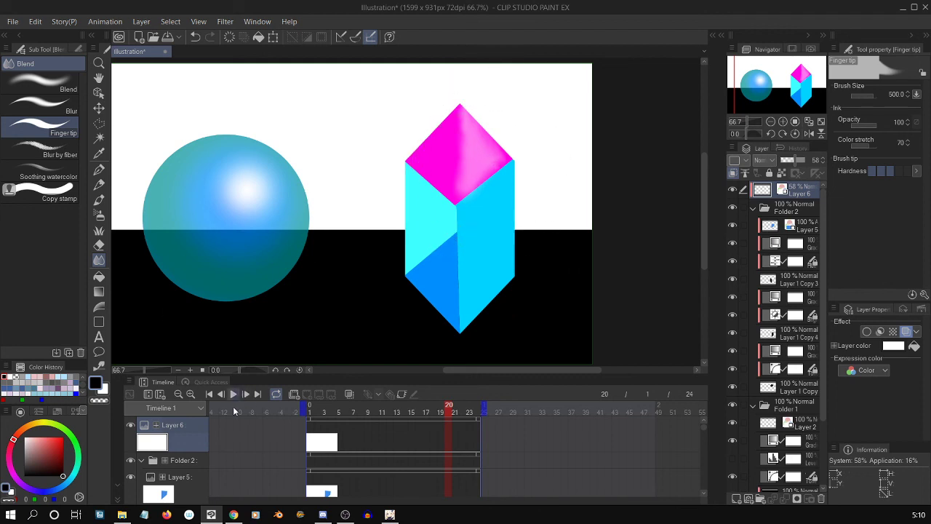
Play back the animation with the sphere and highlighted crystal centred in view.
left_click(233, 393)
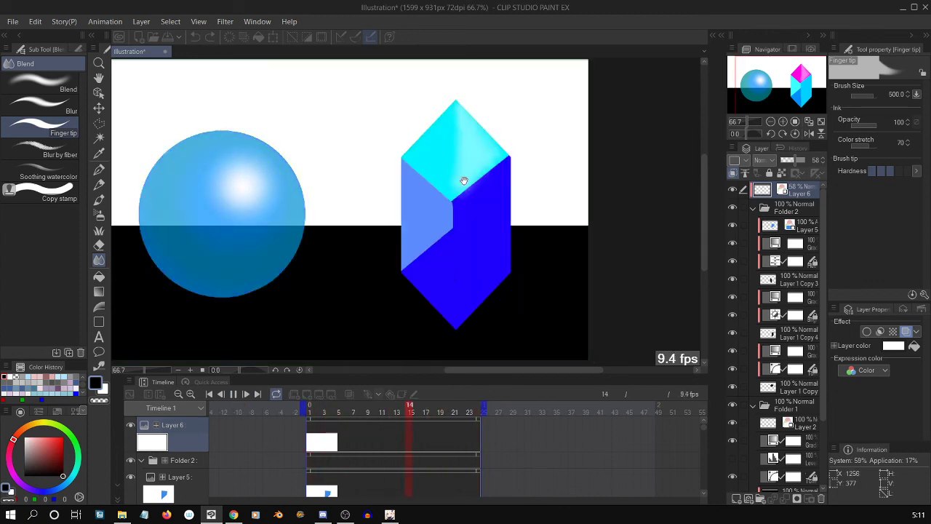
left_click_drag(461, 181, 495, 218)
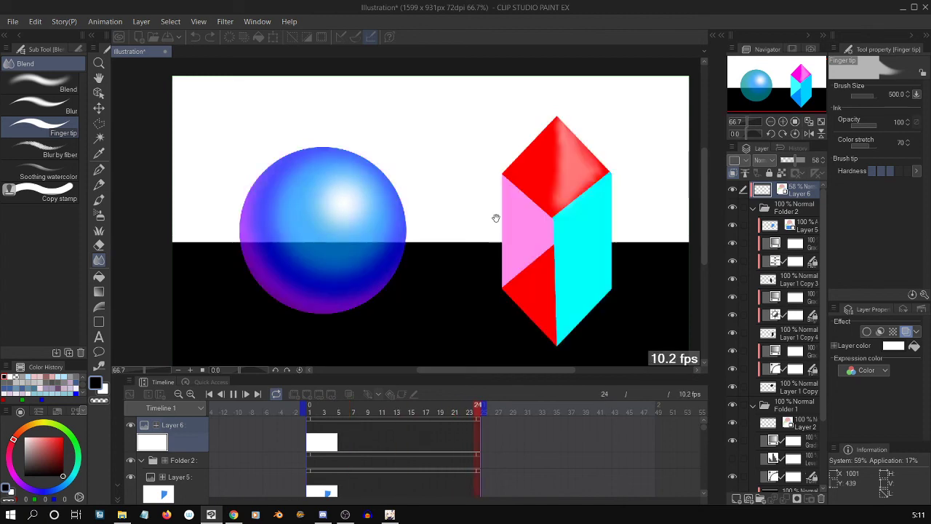